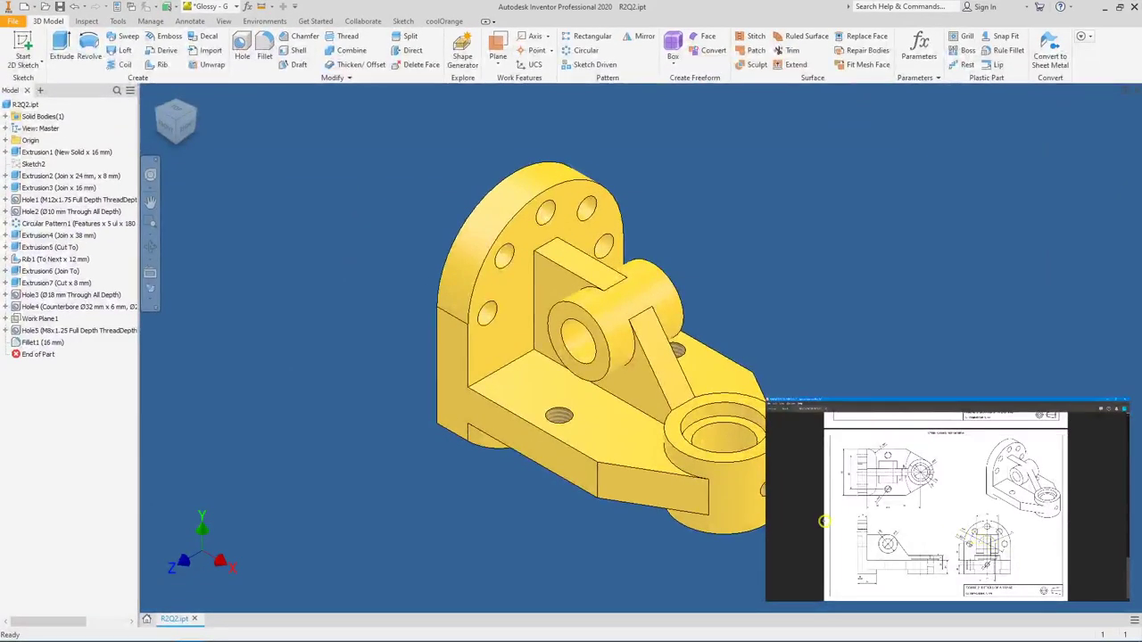
shift+middle_drag(813, 361, 523, 428)
click(500, 245)
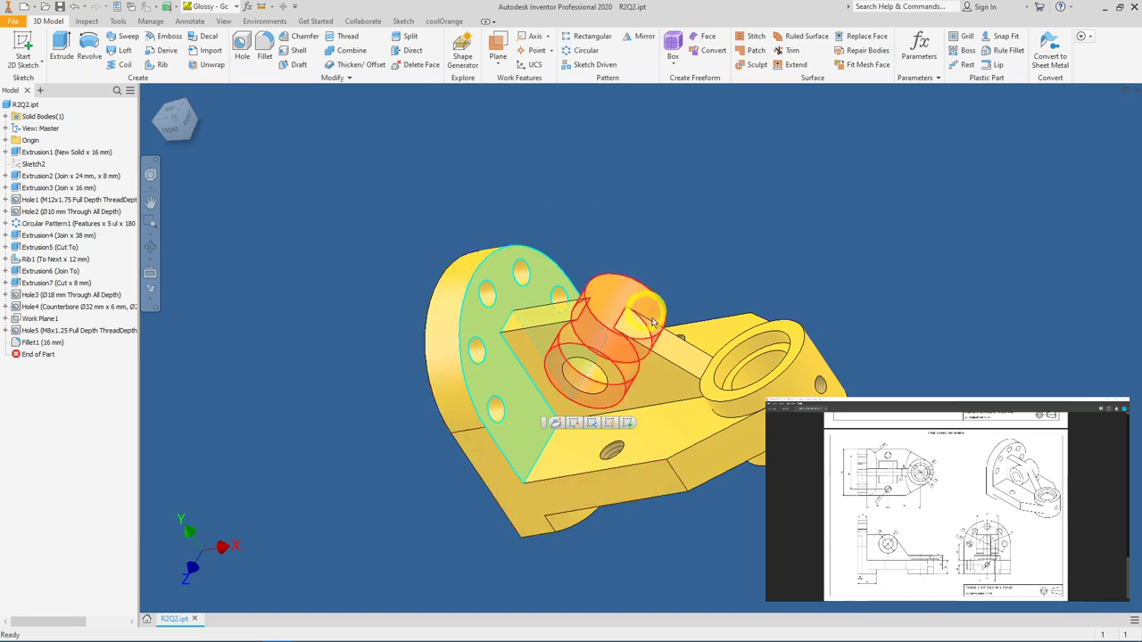
click(376, 254)
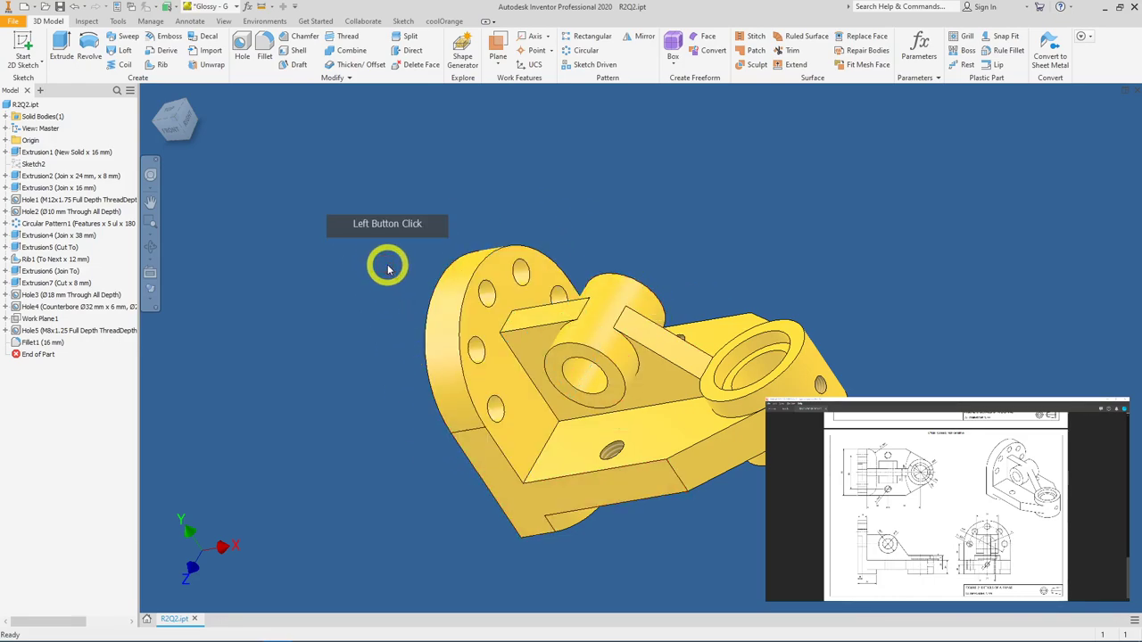
Step: Create a new metric part from the Standard (mm).ipt template
click(24, 24)
click(30, 56)
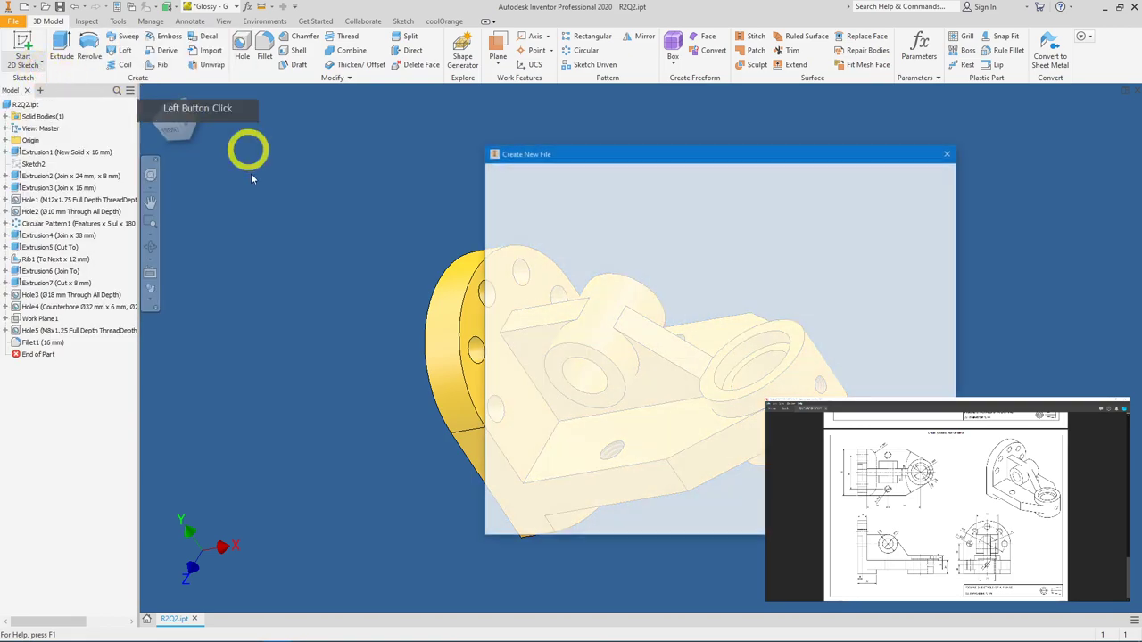
click(695, 218)
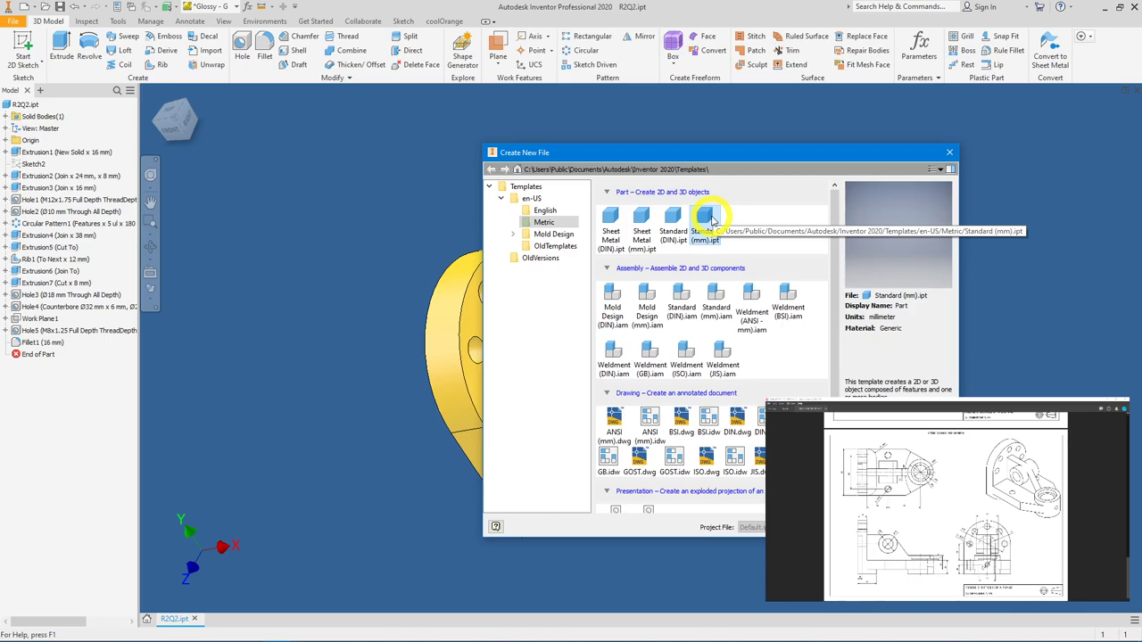
double_click(713, 220)
Step: Make the YZ, XZ and XY origin planes visible
click(33, 149)
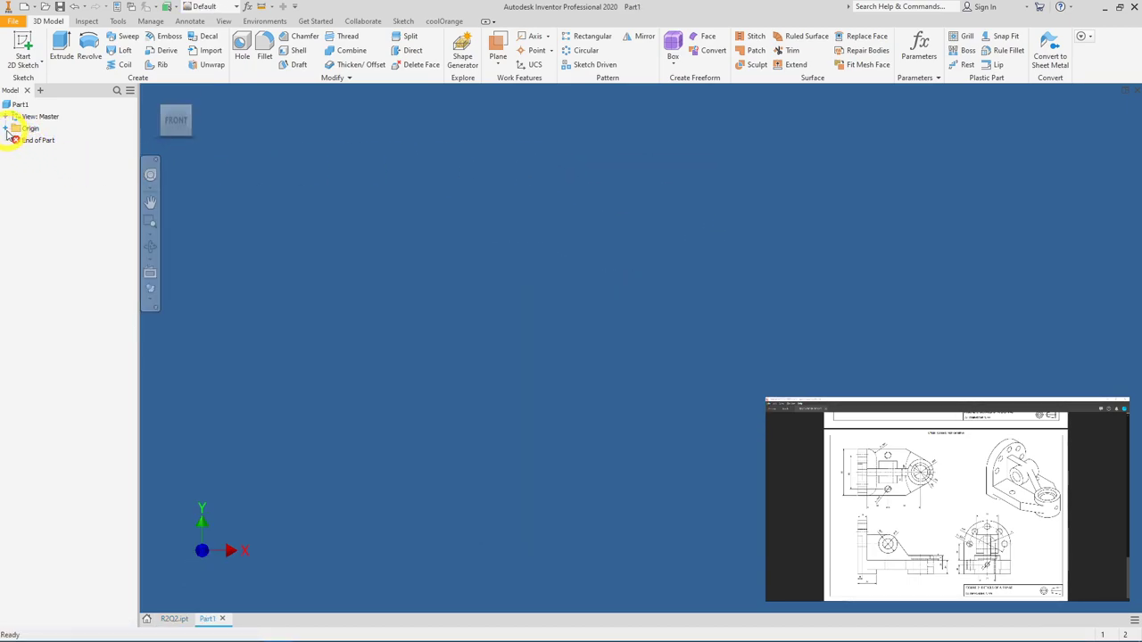
click(6, 129)
click(43, 141)
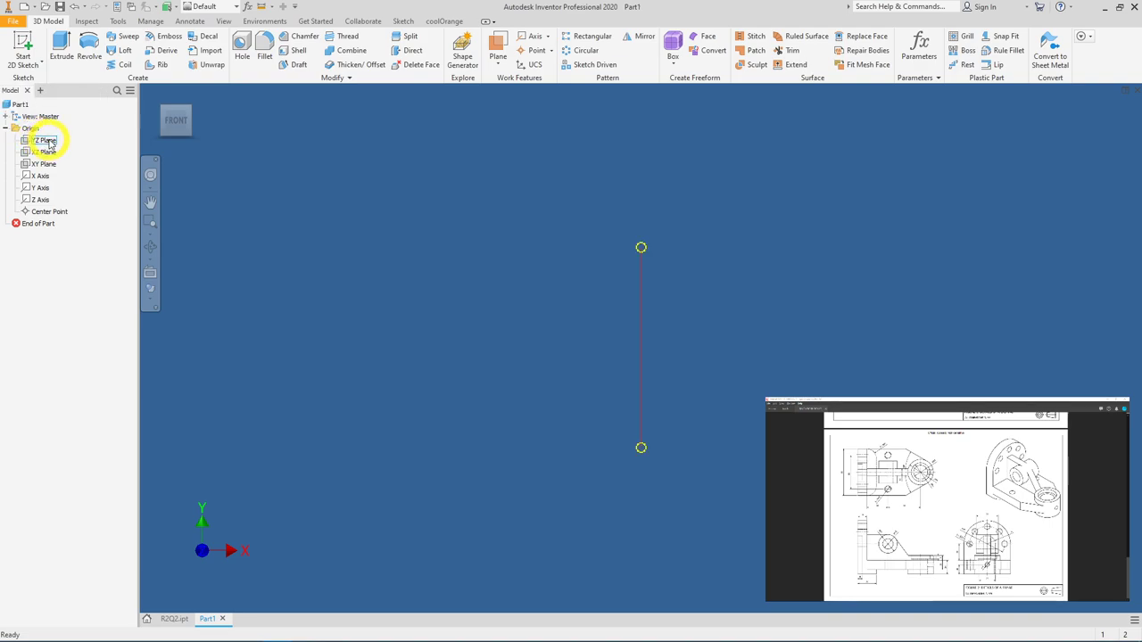
shift+click(47, 164)
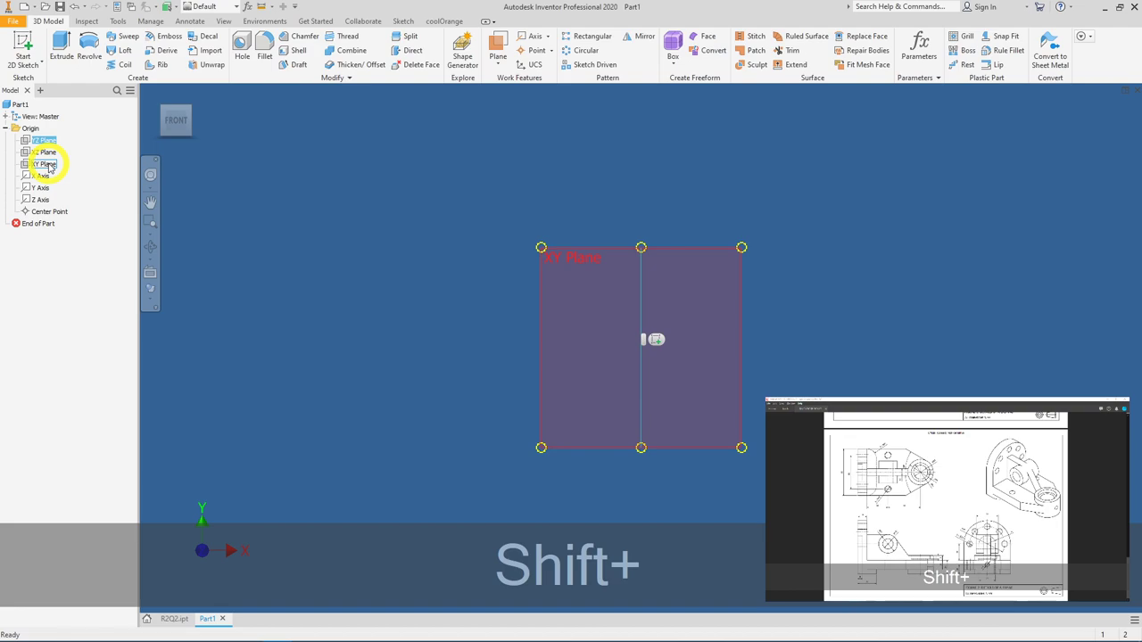
shift+click(48, 165)
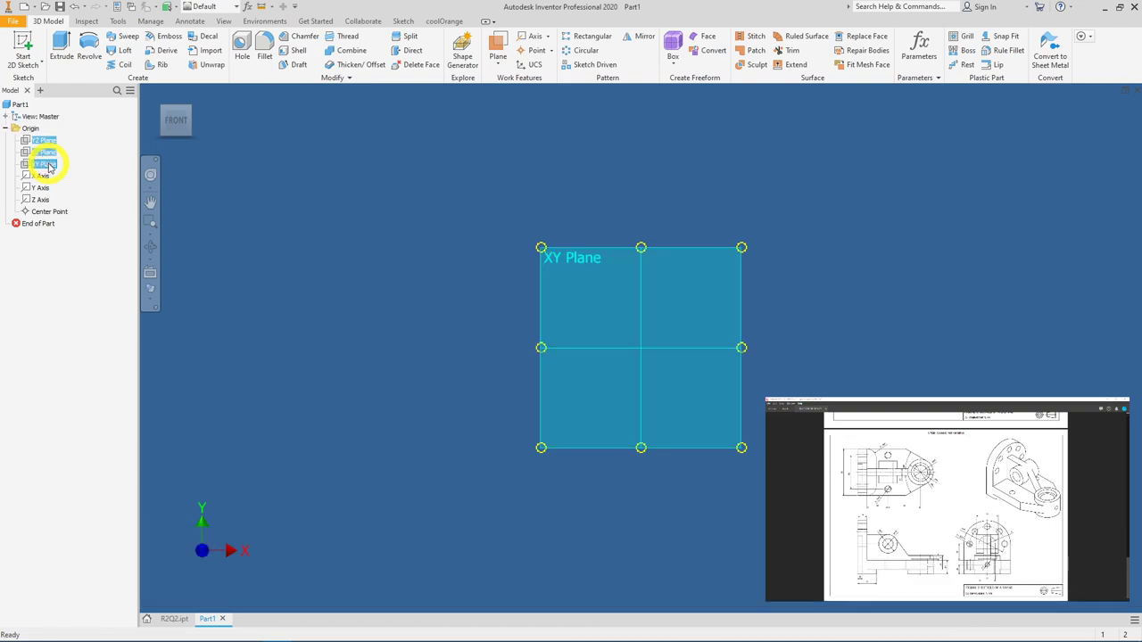
right_click(63, 165)
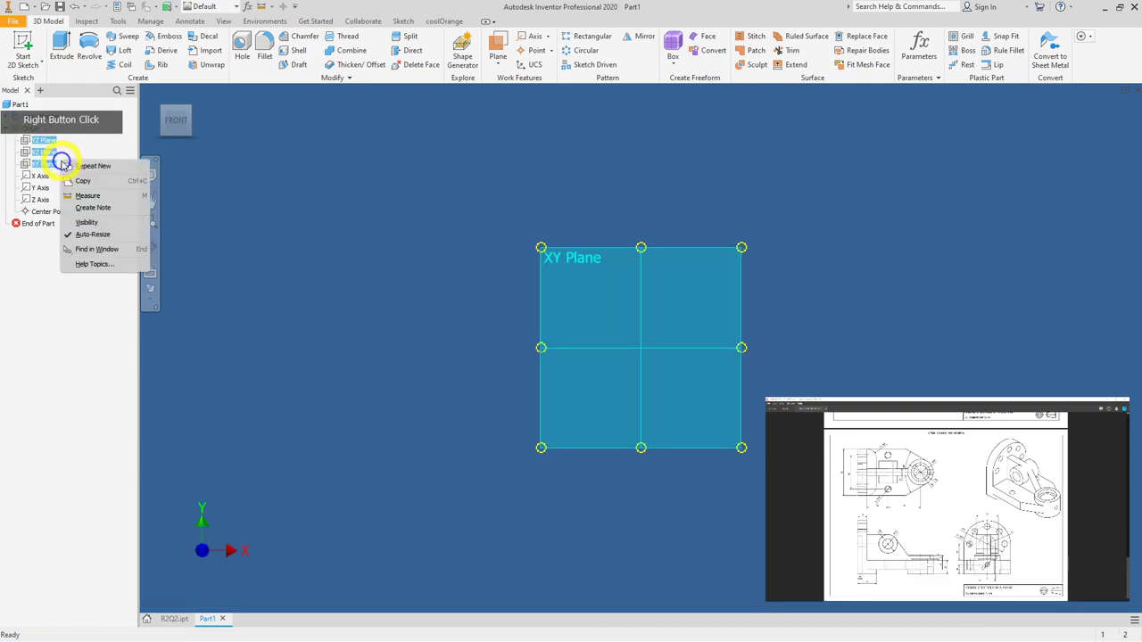
click(88, 223)
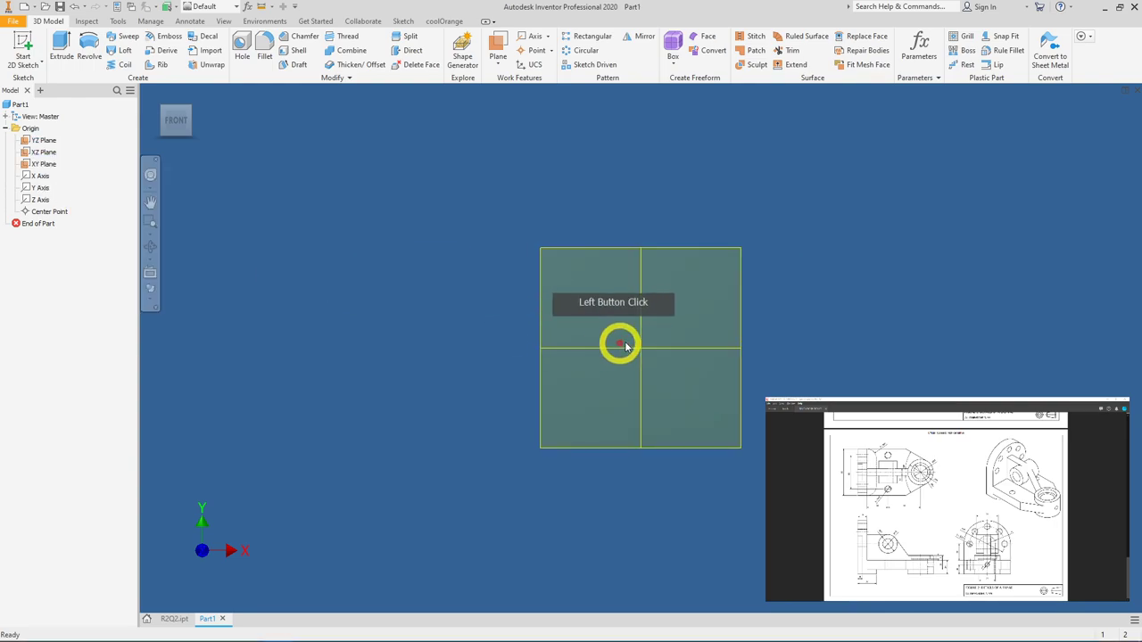
Step: Start a sketch on the YZ plane and draw a circle centred on the origin
shift+middle_drag(925, 369, 810, 386)
click(540, 295)
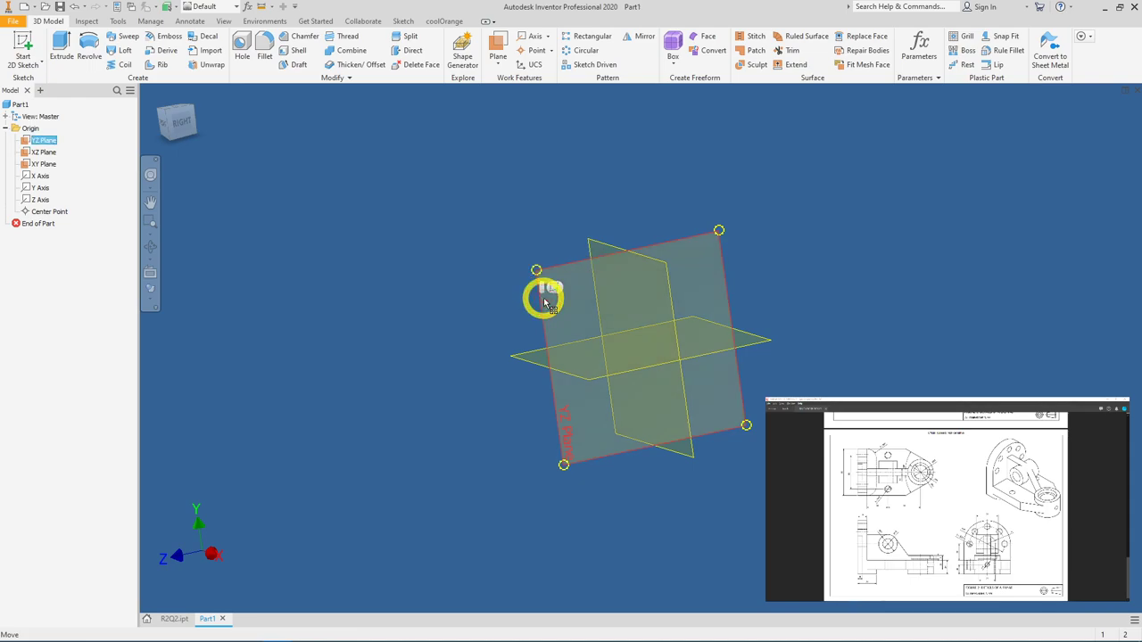
click(550, 288)
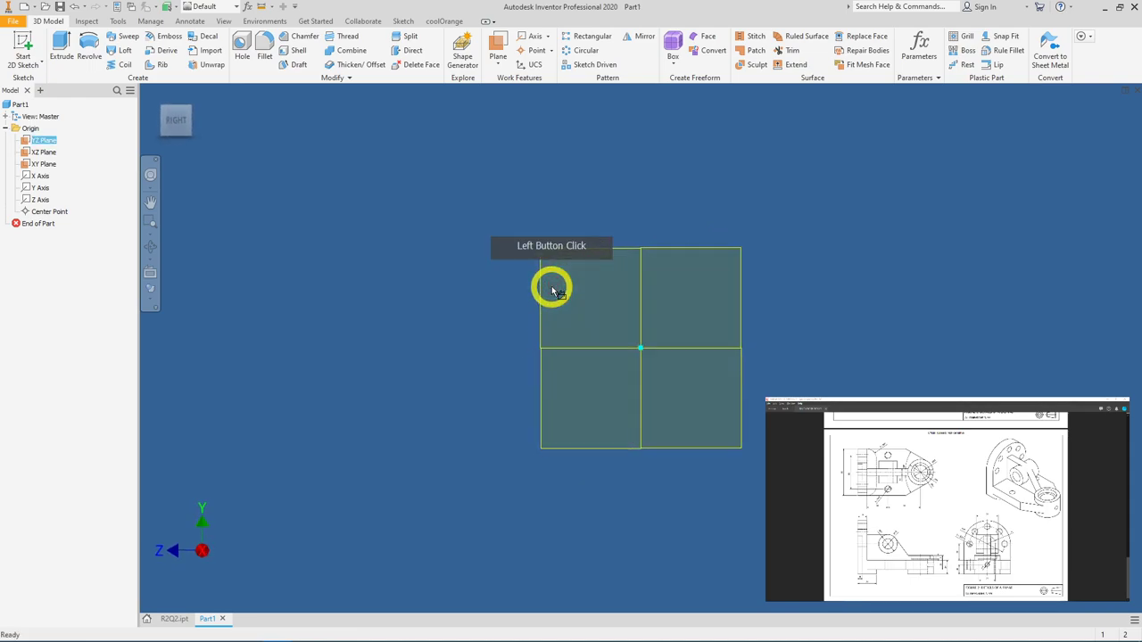
click(89, 44)
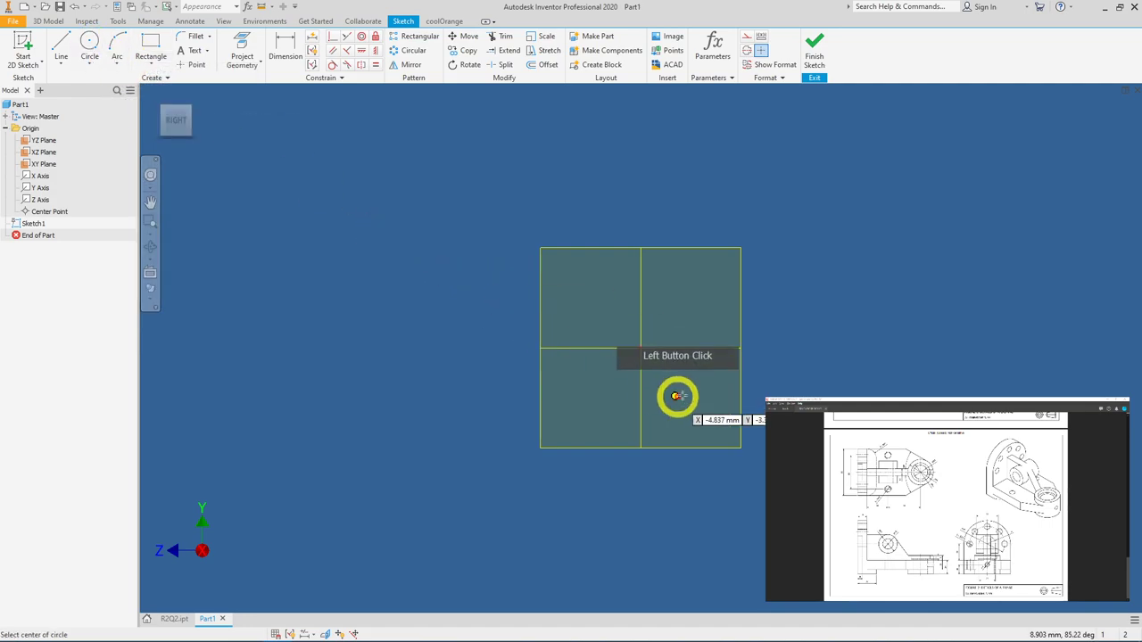
click(641, 348)
click(434, 254)
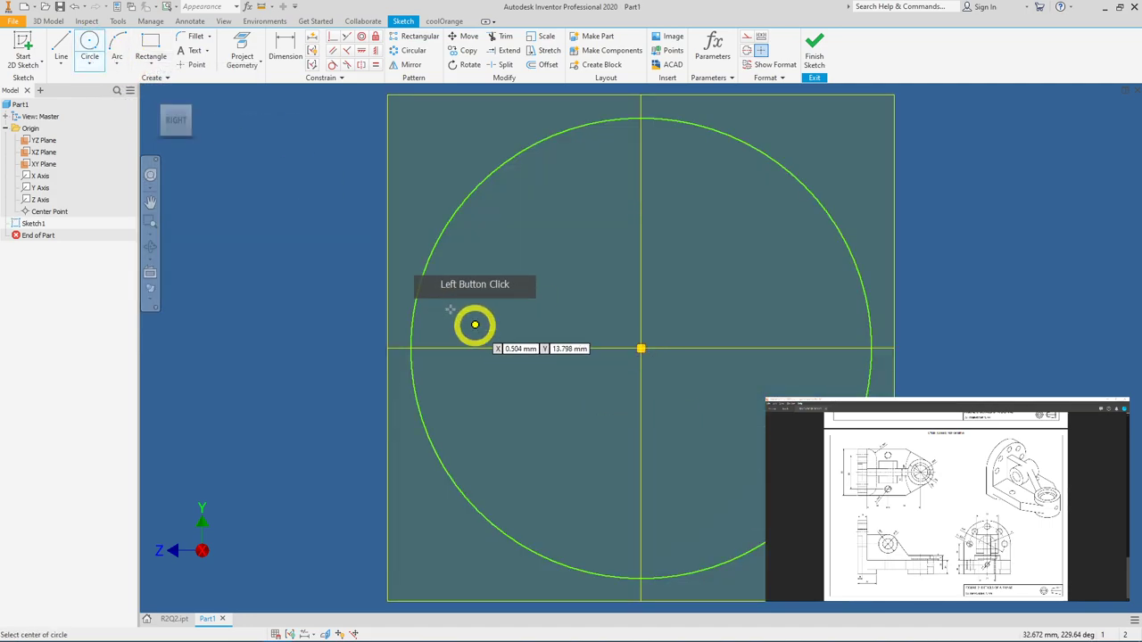
Step: Draw a rectangle below the horizontal centreline, starting at the circle's left quadrant and extending beyond its right side
click(151, 49)
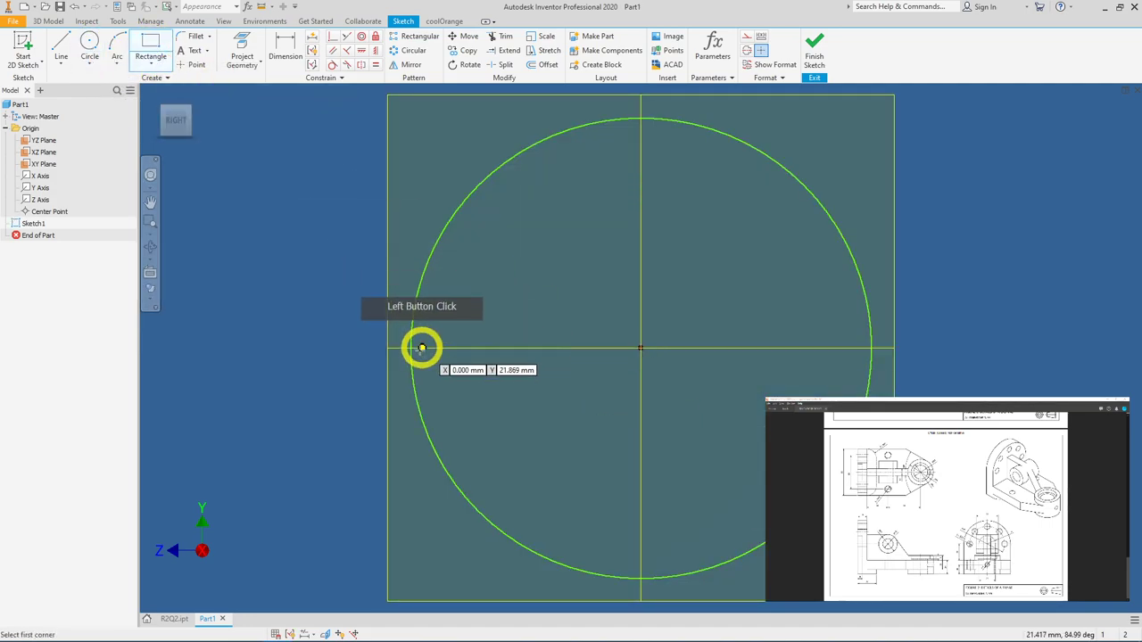
click(410, 348)
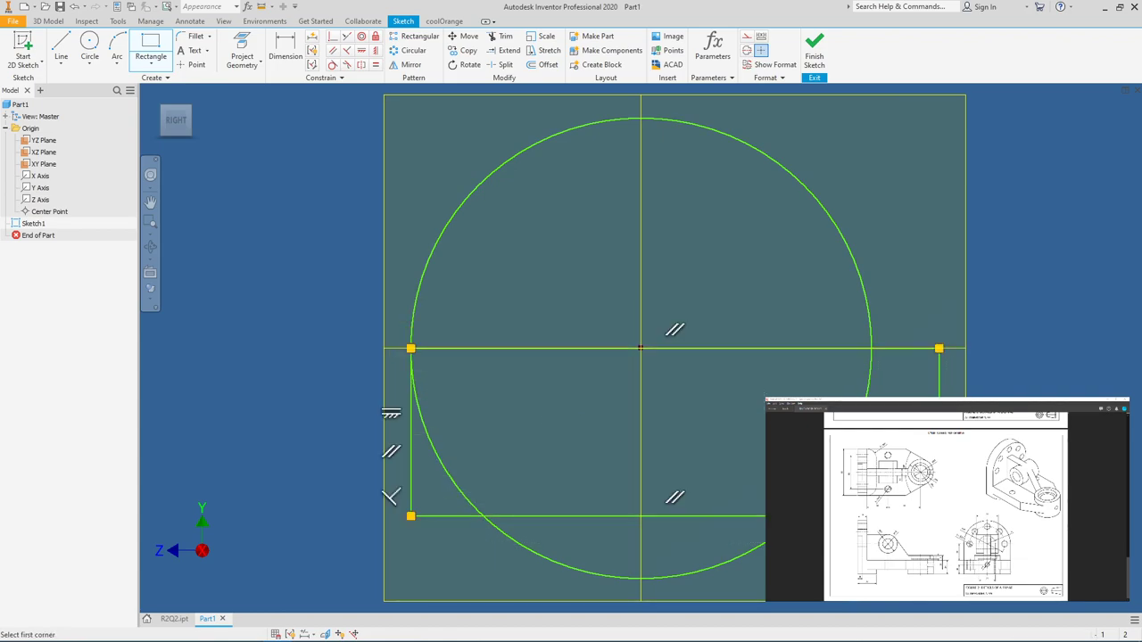
click(939, 516)
middle_drag(938, 516, 921, 460)
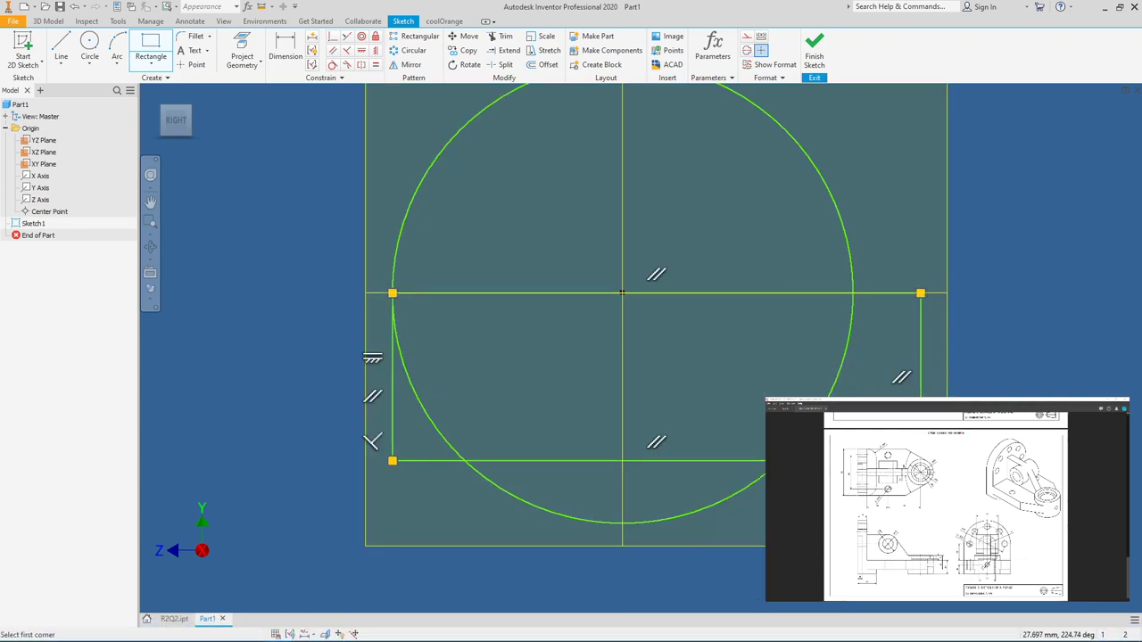
Step: Trim away the lower half of the circle inside the rectangle
click(498, 38)
mouse_move(876, 345)
mouse_down()
mouse_move(756, 347)
mouse_move(753, 562)
mouse_move(663, 497)
mouse_move(476, 520)
mouse_move(452, 390)
mouse_up()
click(464, 619)
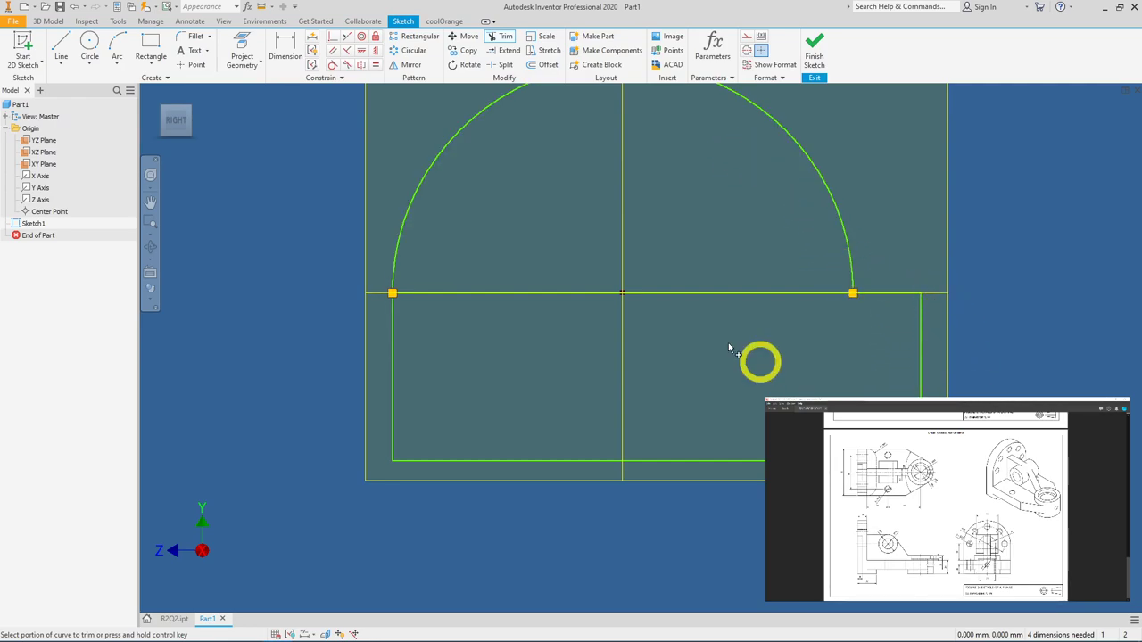
Step: Make the arc tangent to the rectangle's right vertical edge
click(332, 65)
click(849, 265)
click(928, 344)
scroll(910, 335, up, 2)
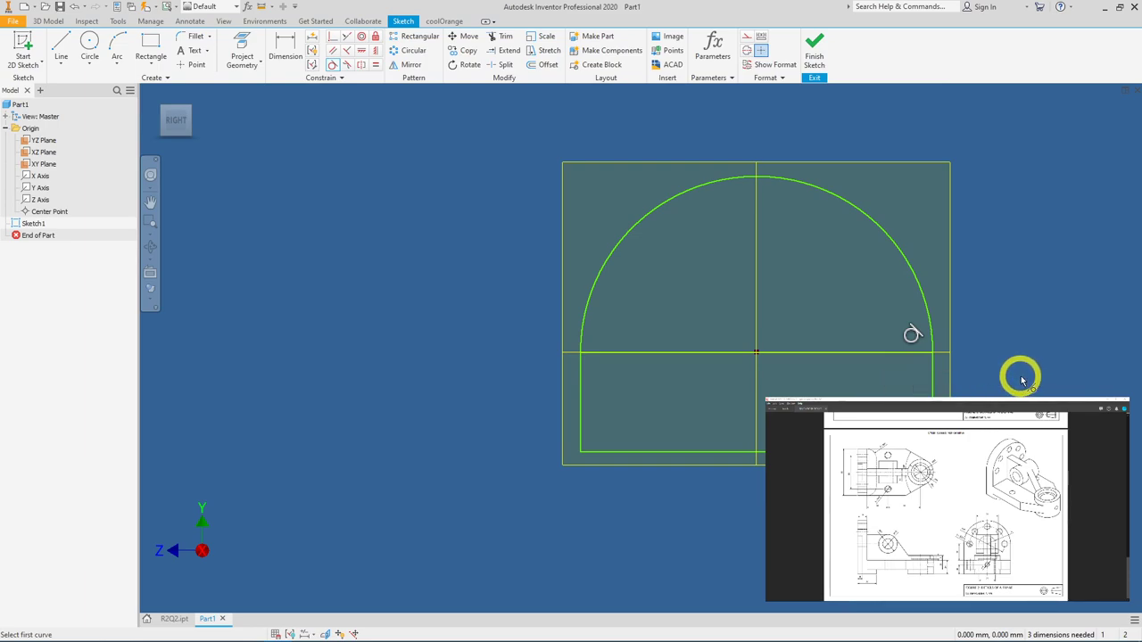
right_click(973, 260)
click(963, 325)
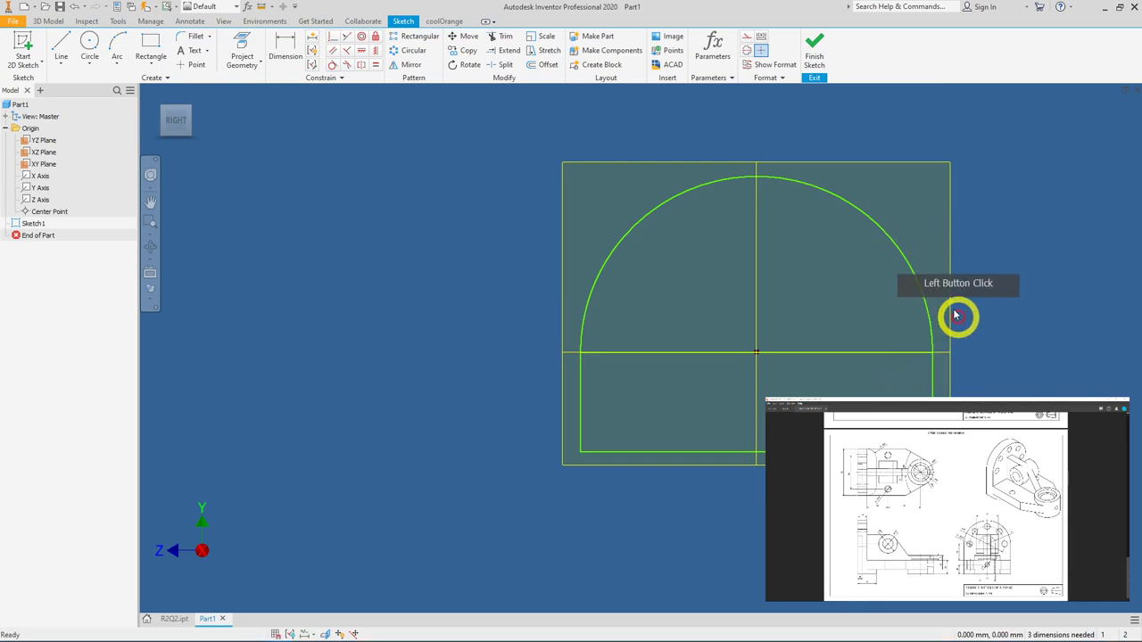
Step: Dimension the rectangle's bottom edge to a width of 80 mm
click(285, 49)
click(648, 452)
click(668, 525)
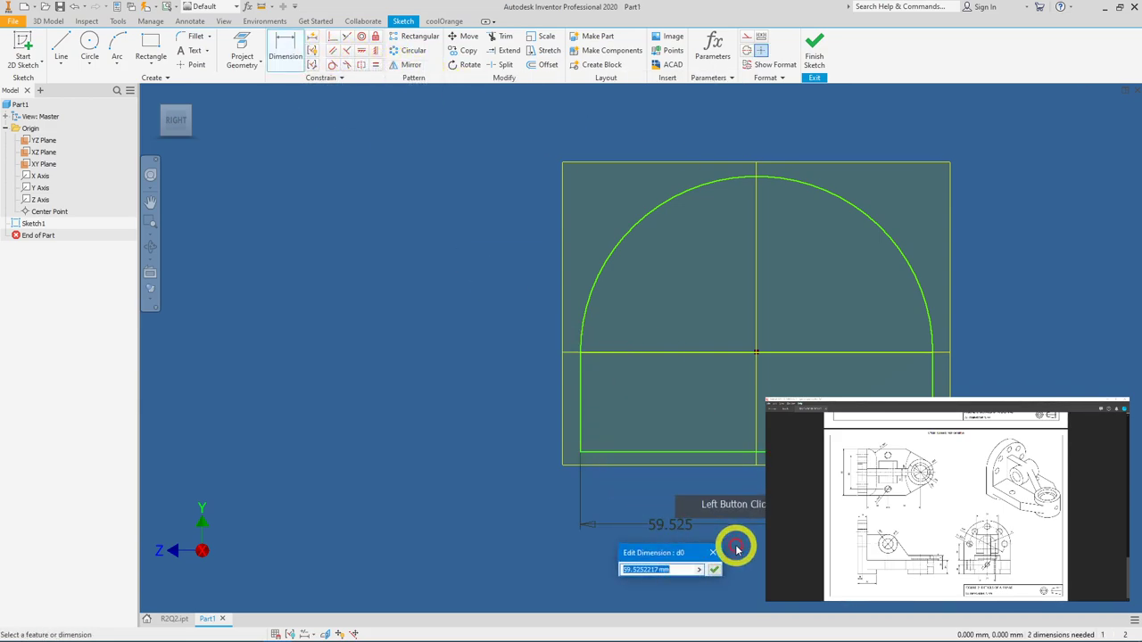
text(78)
key(BackSpace)
key(BackSpace)
key(BackSpace)
text(80)
click(713, 568)
Step: Dimension the rectangle's left edge to a height of 28 mm
click(642, 426)
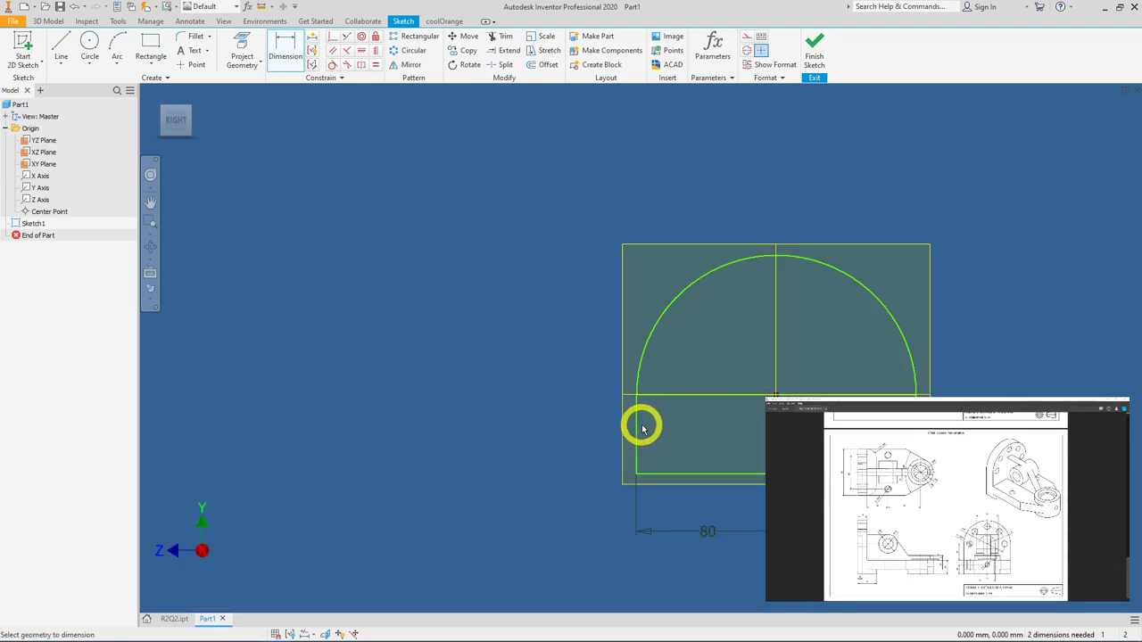
click(516, 420)
text(2)
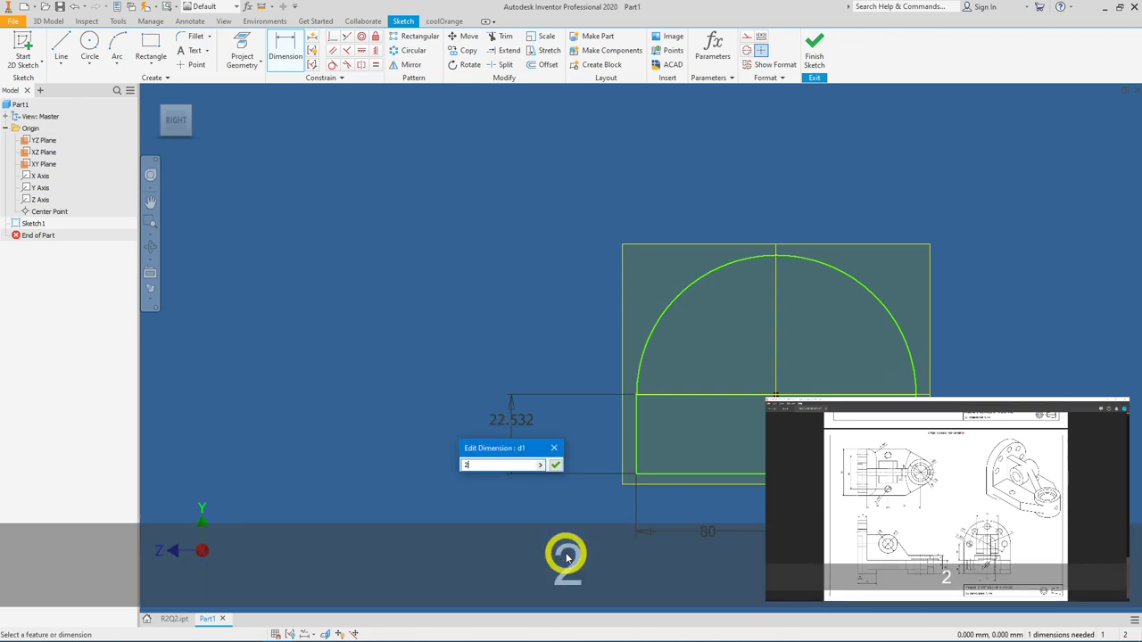
text(8)
click(555, 465)
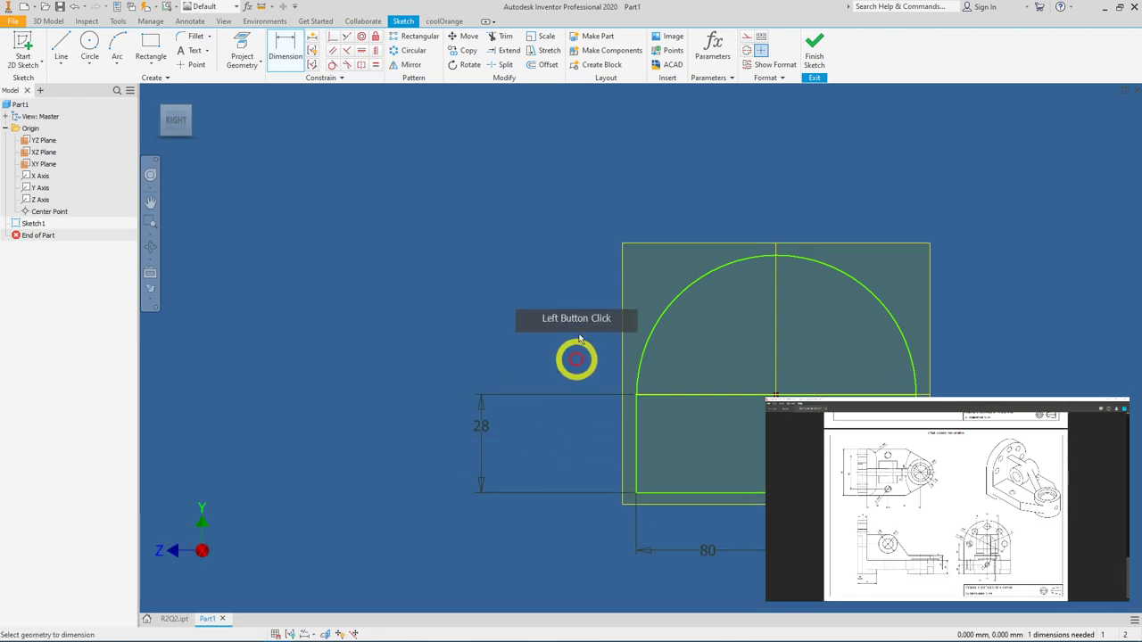
right_click(581, 312)
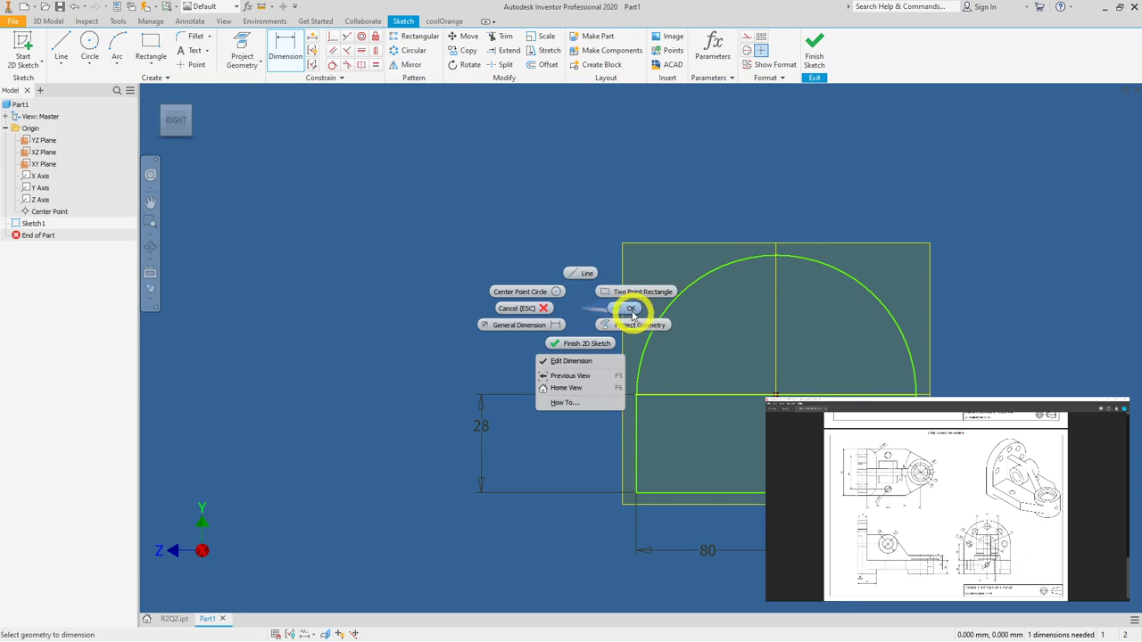
click(631, 308)
Step: Constrain the midpoint of the rectangle's top edge coincident with the origin and finish the sketch
drag(634, 490, 643, 444)
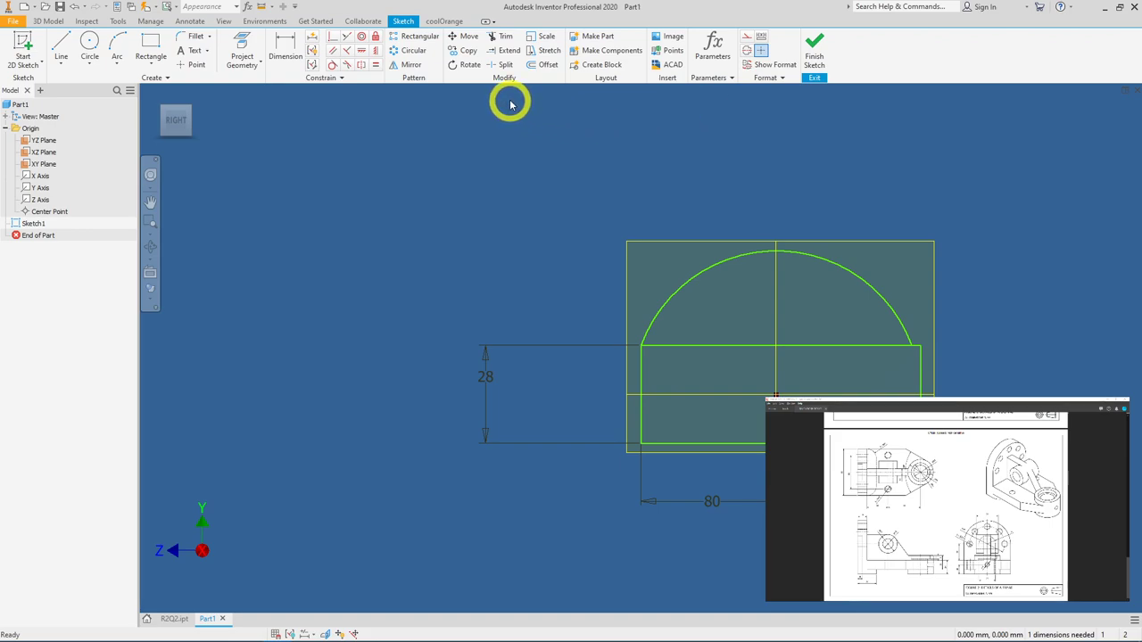
click(333, 42)
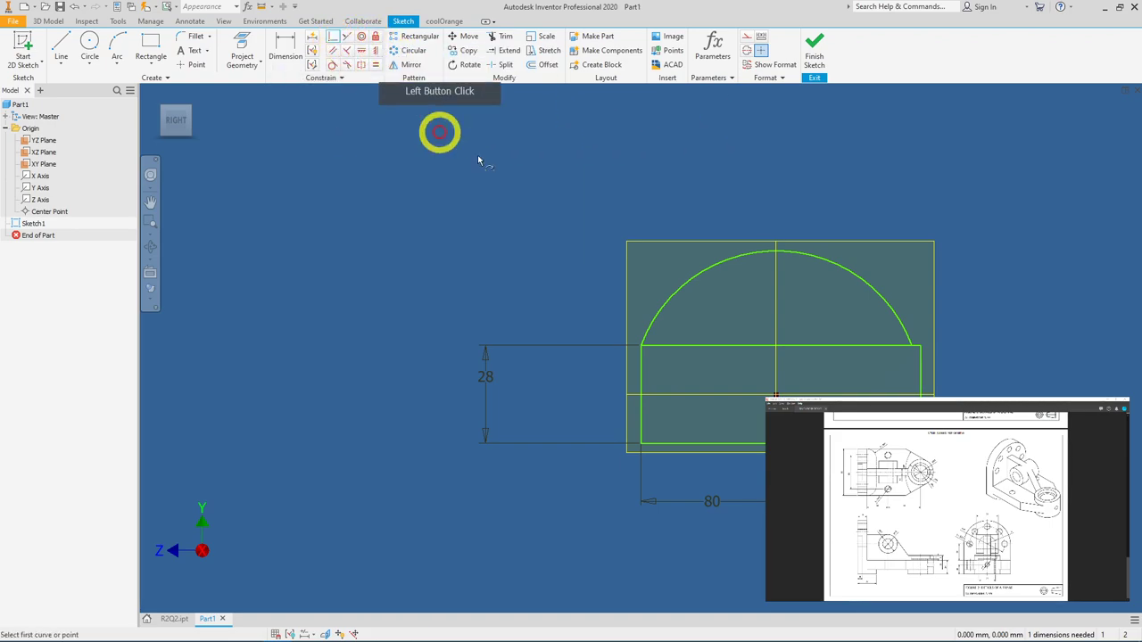
click(780, 348)
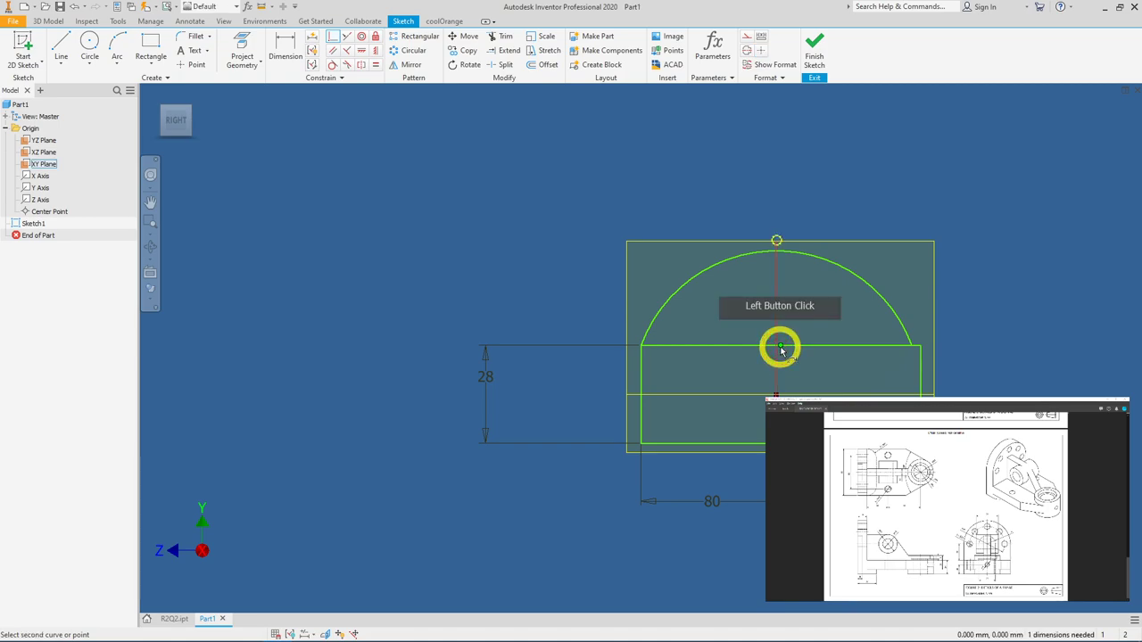
scroll(780, 348, down, 3)
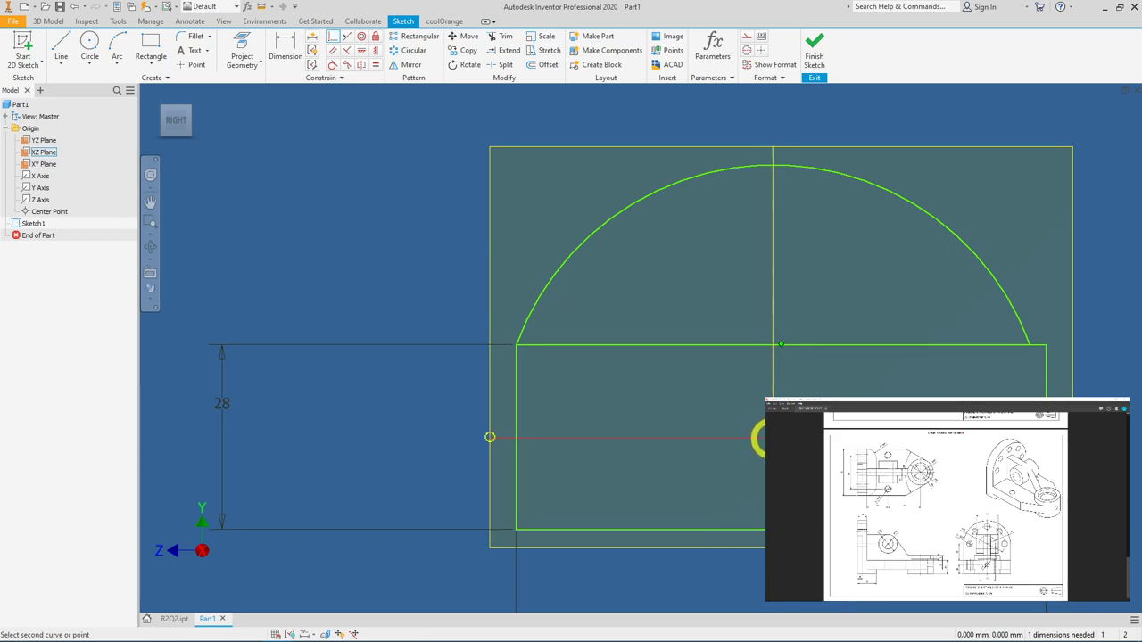
right_click(759, 438)
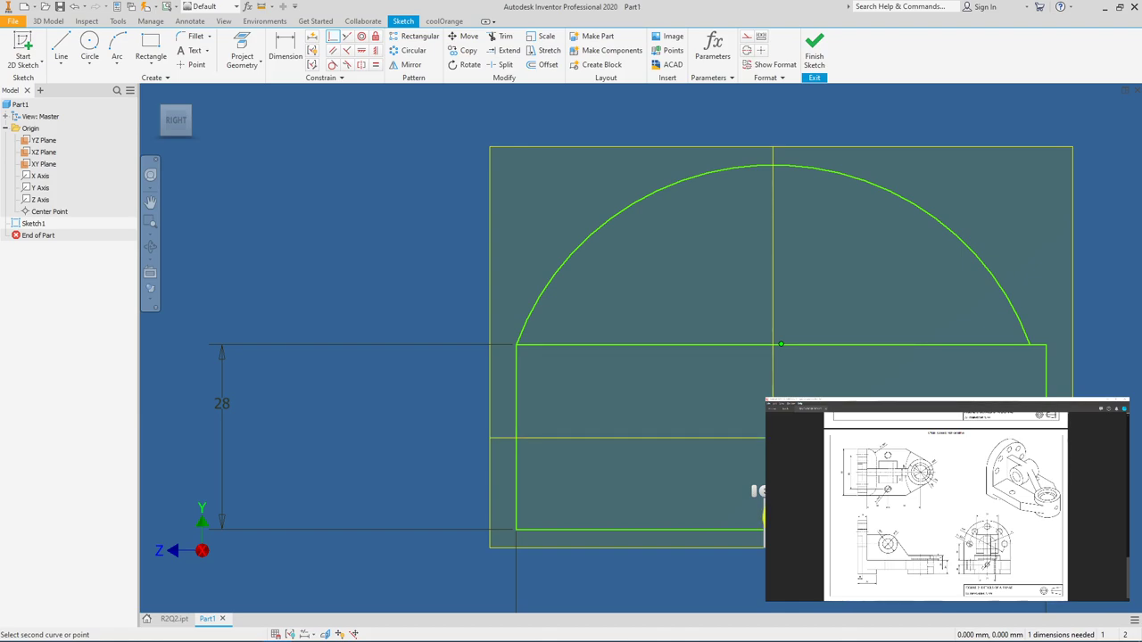
scroll(764, 515, down, 5)
click(808, 391)
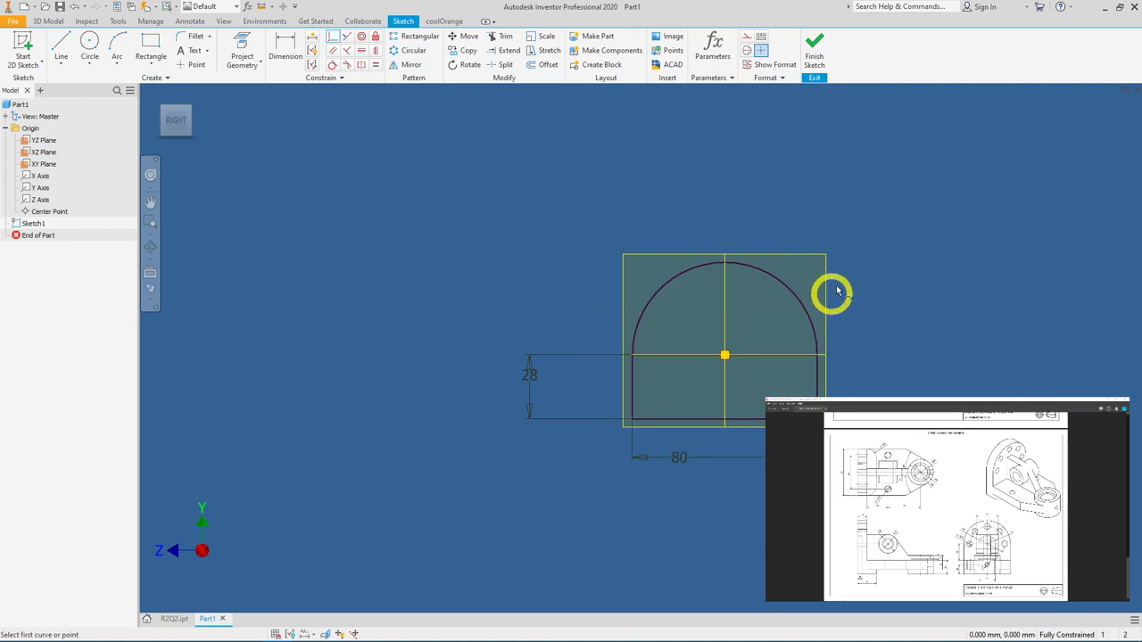
click(816, 57)
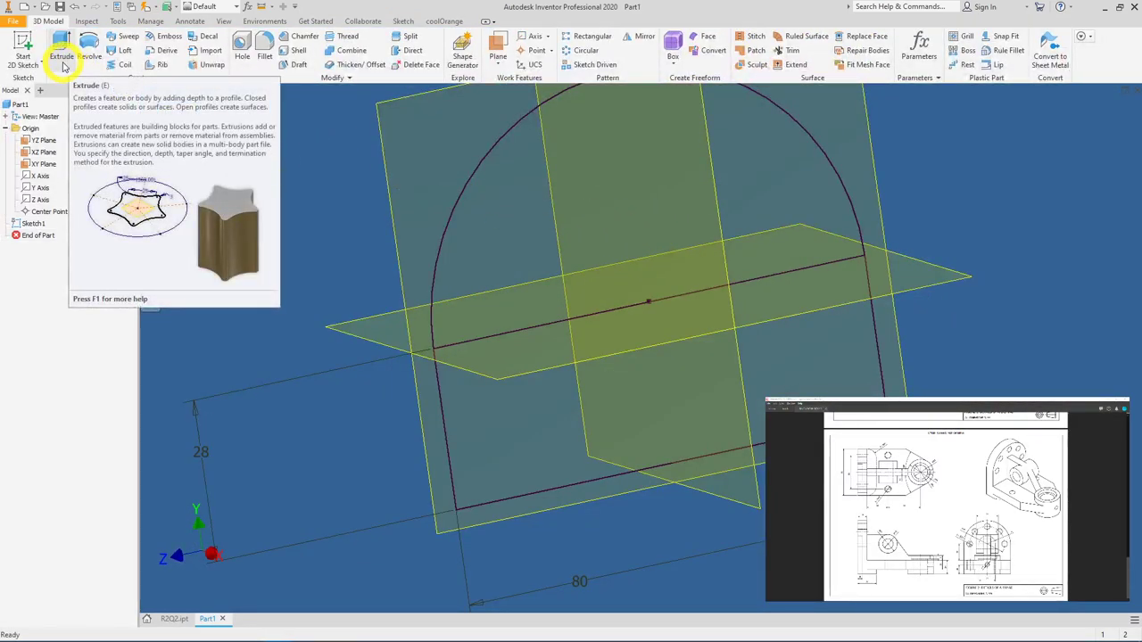
Step: Extrude both closed profiles of the back plate sketch 16 mm in the flipped direction
click(62, 63)
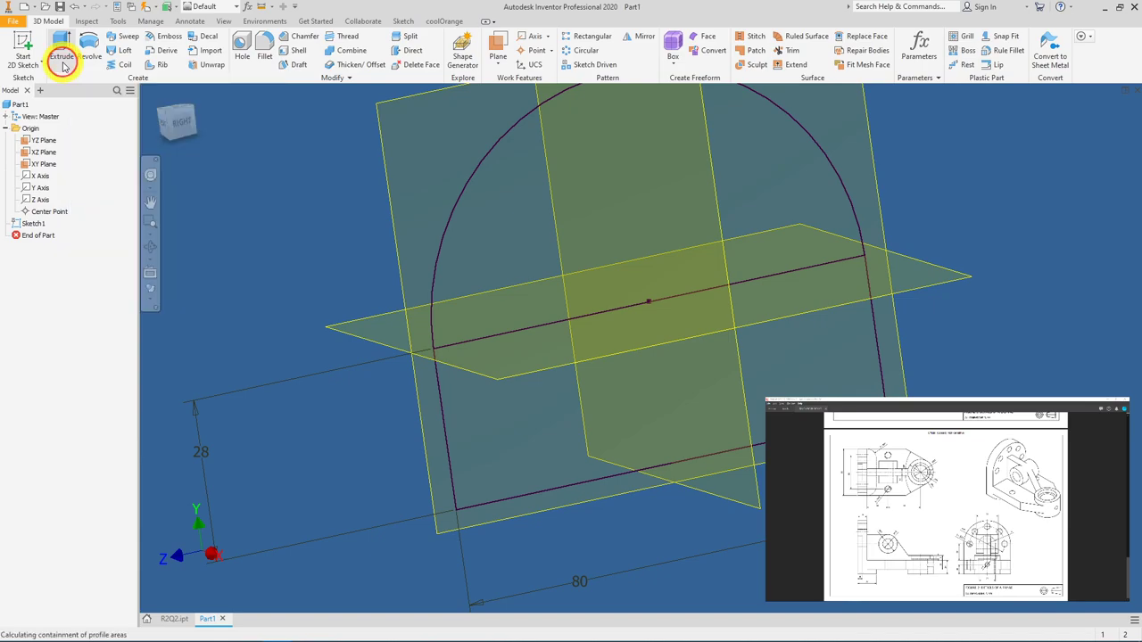
click(467, 233)
click(501, 416)
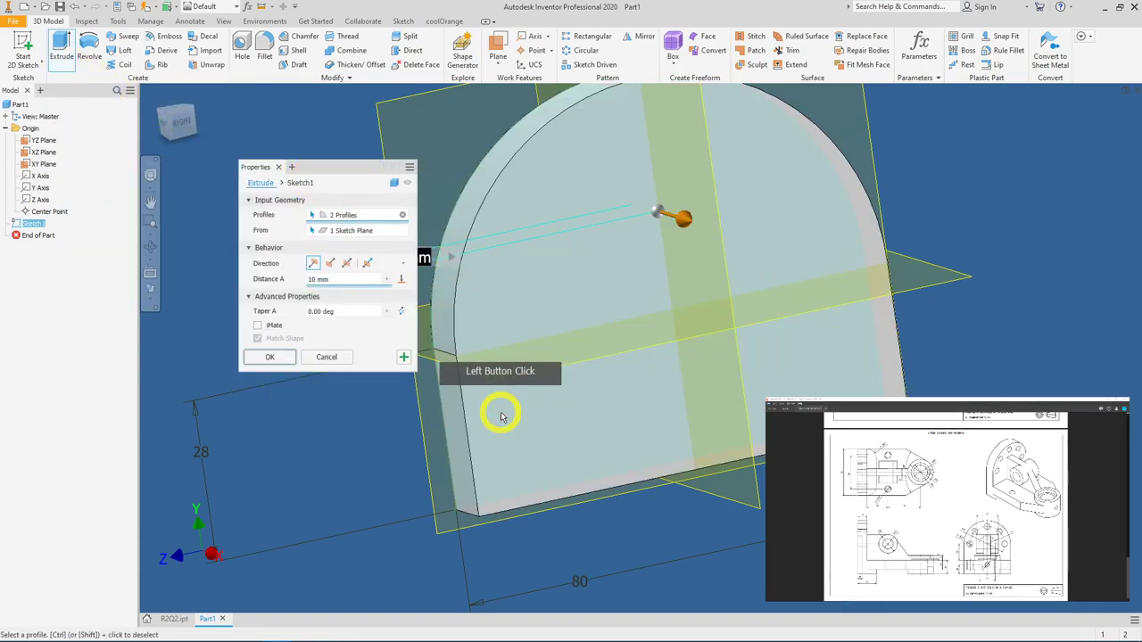
click(256, 281)
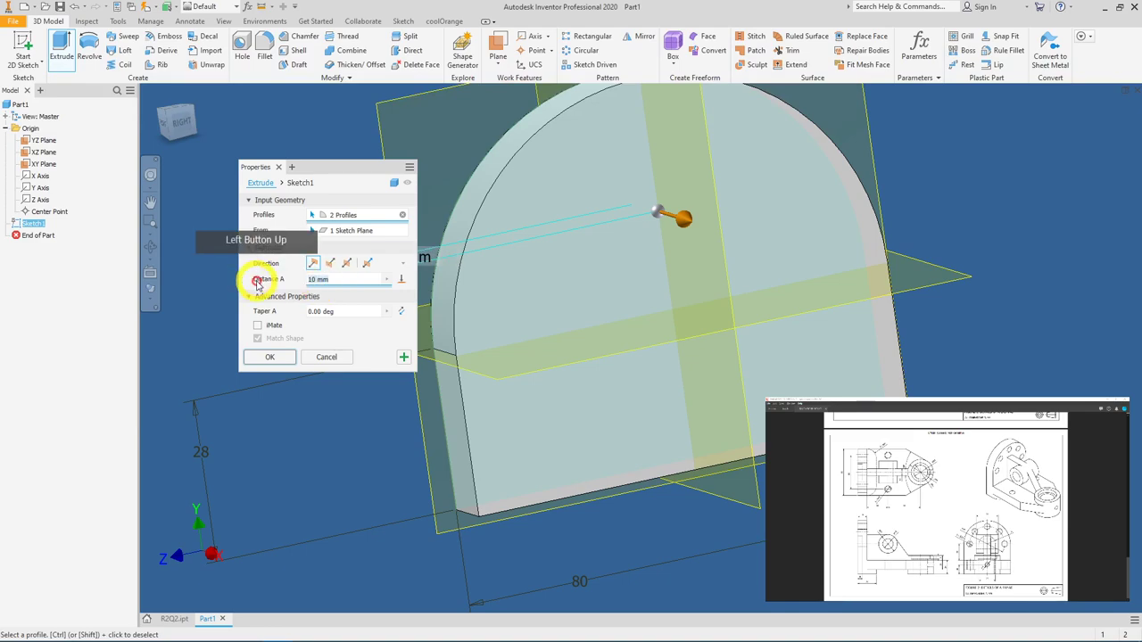
text(16)
scroll(645, 326, down, 5)
middle_drag(645, 326, 824, 355)
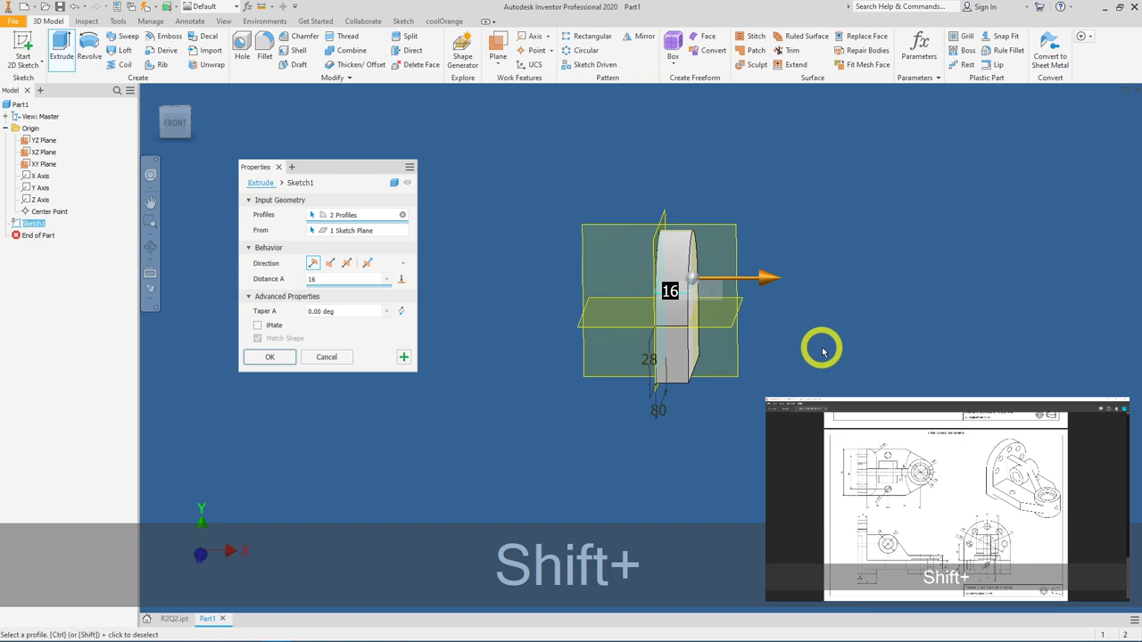
click(330, 262)
click(735, 427)
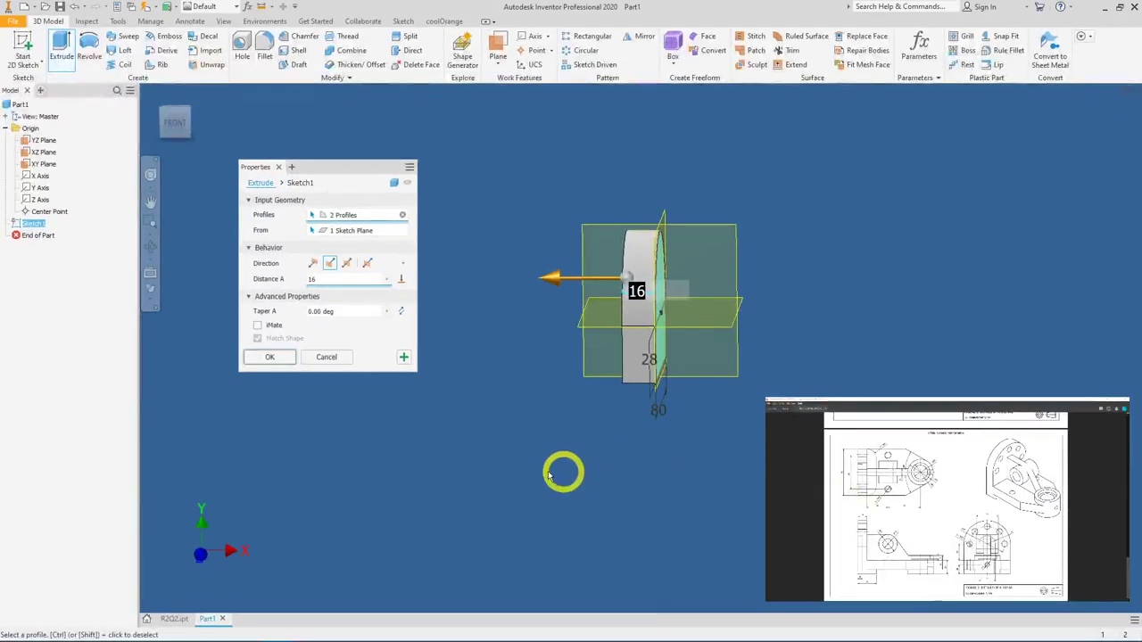
click(276, 357)
Step: Start a sketch on the bottom face of the back plate and project the XY plane into it
shift+middle_drag(604, 396, 675, 395)
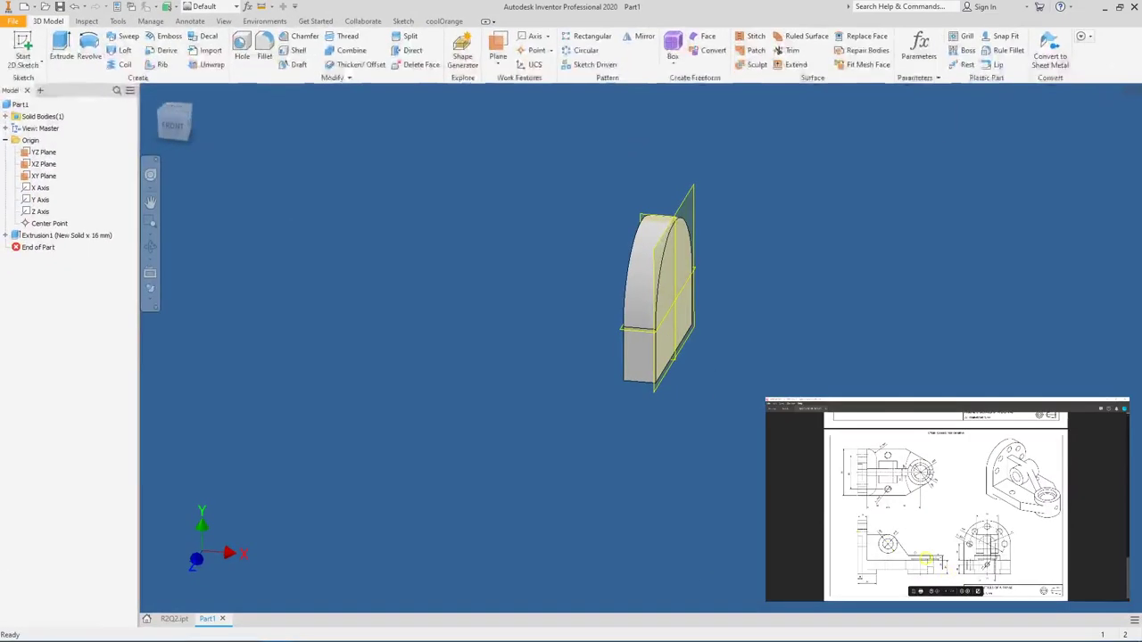
shift+middle_drag(719, 456, 763, 455)
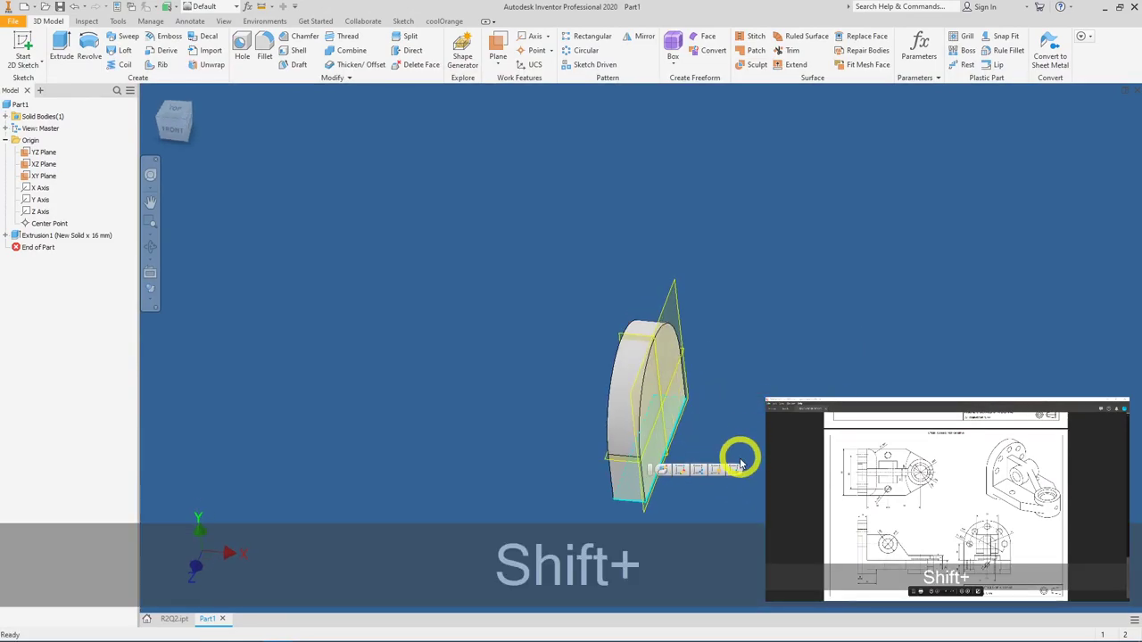
key(s)
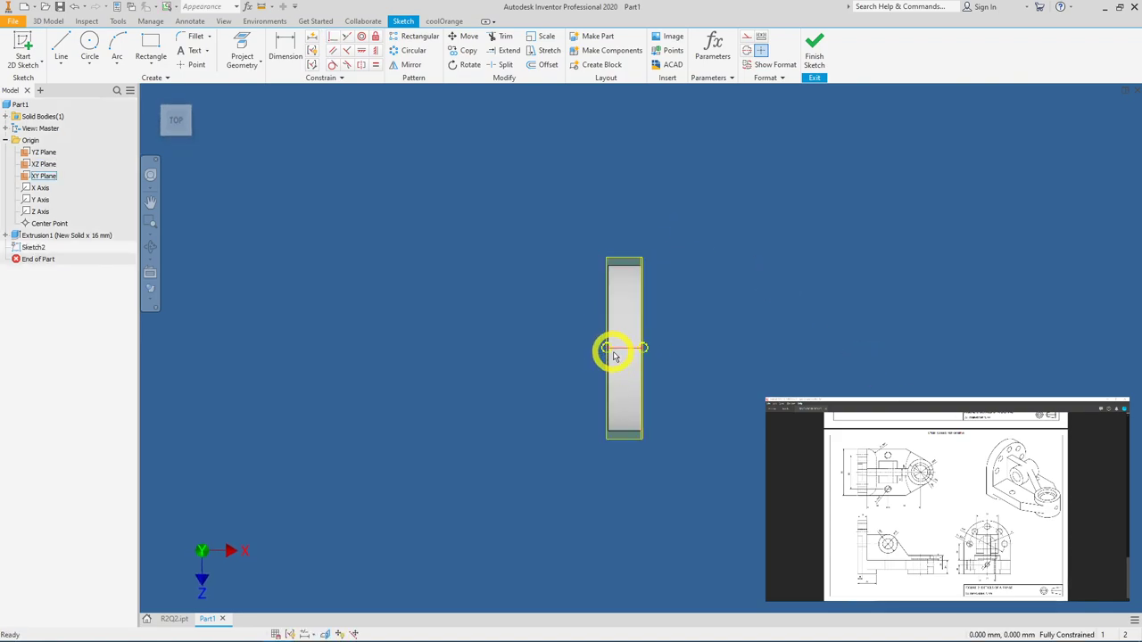
click(242, 53)
click(687, 589)
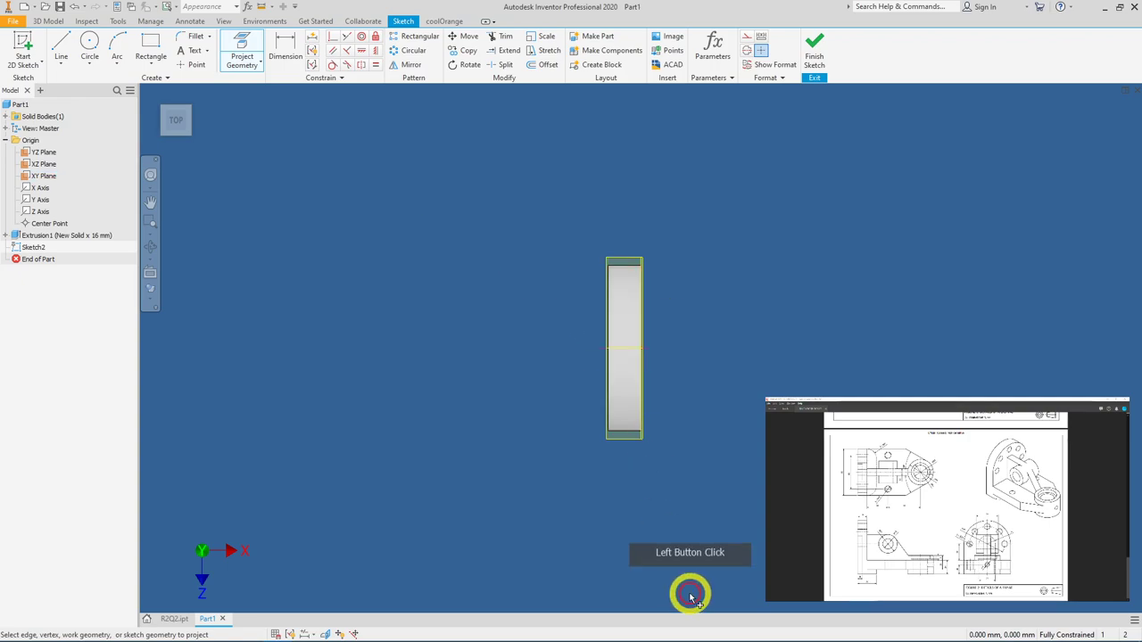
Step: Draw a circle centred on the projected horizontal line, away from the plate, and dimension its diameter to 44 mm
click(90, 41)
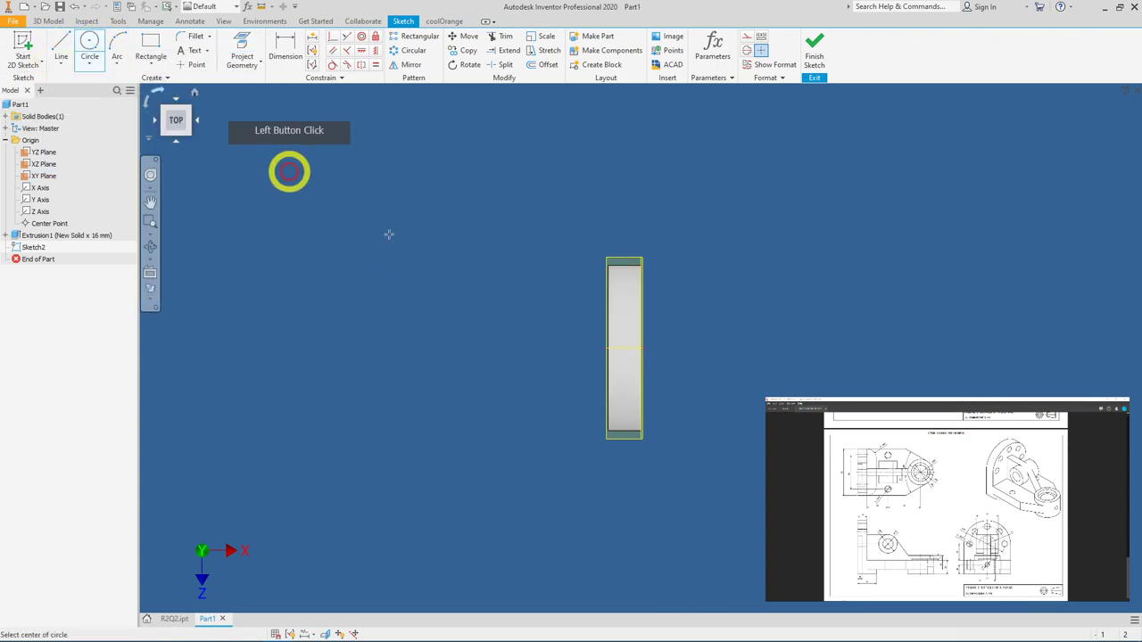
click(859, 348)
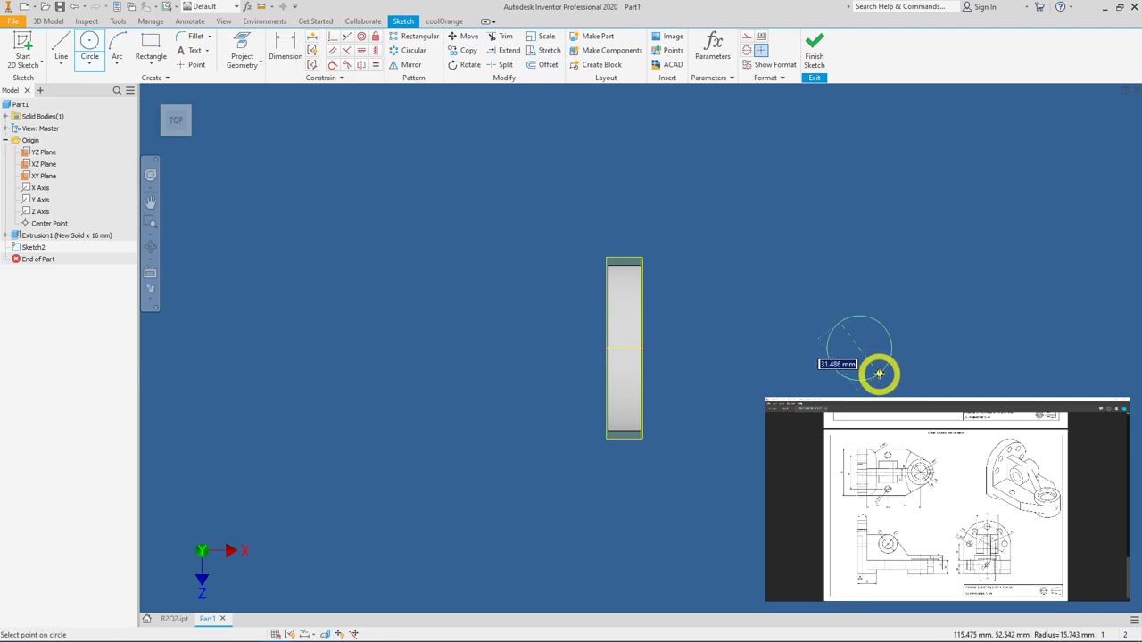
click(878, 374)
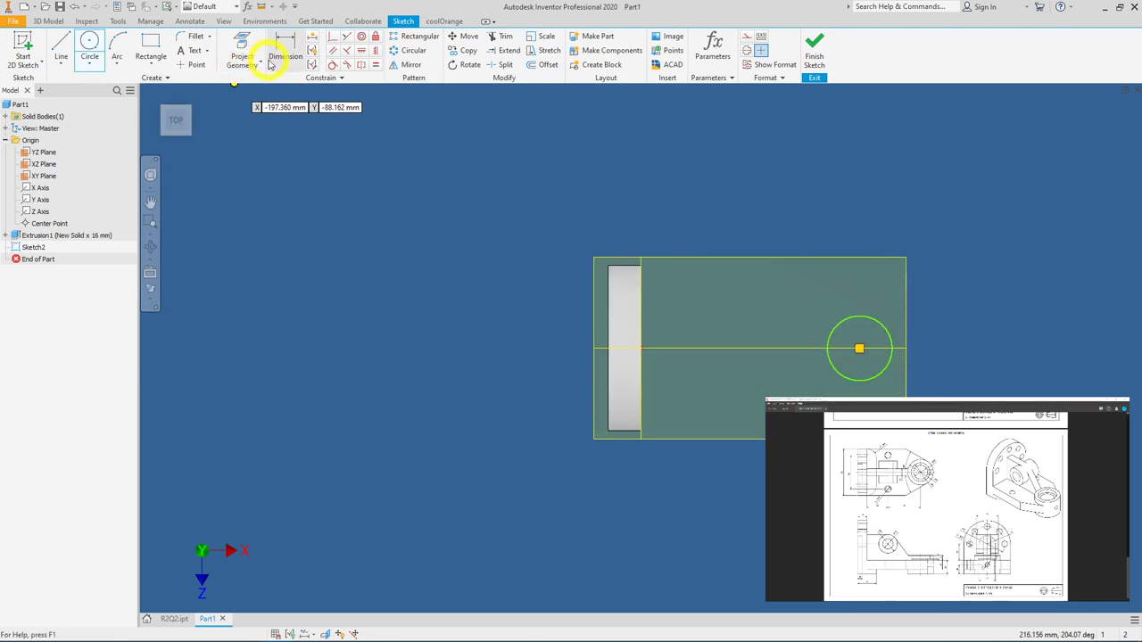
click(883, 325)
click(932, 301)
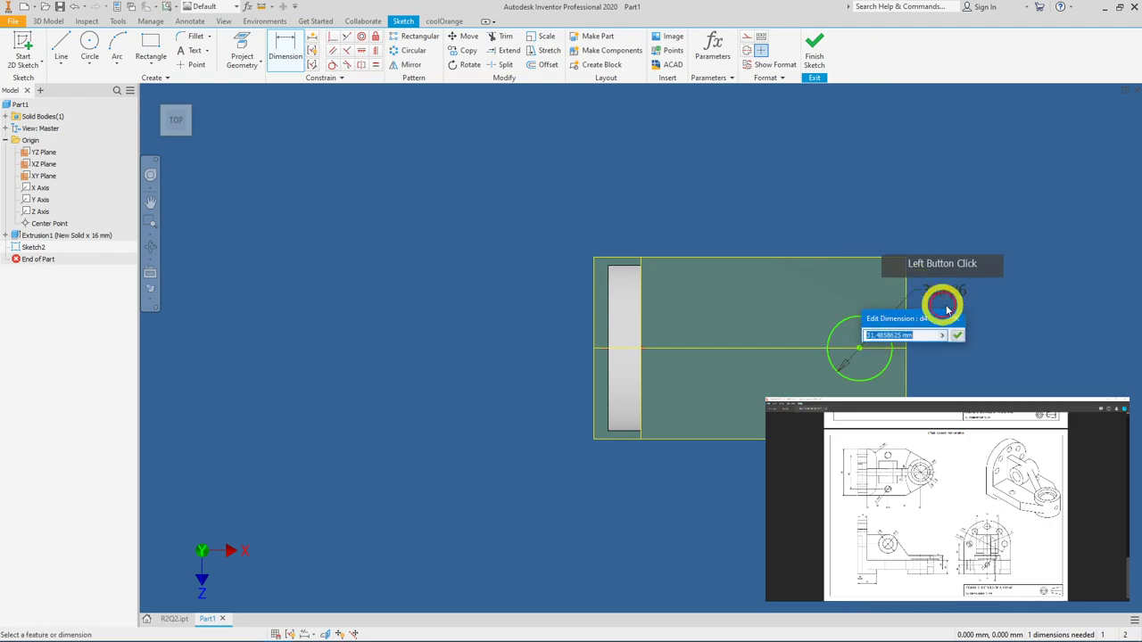
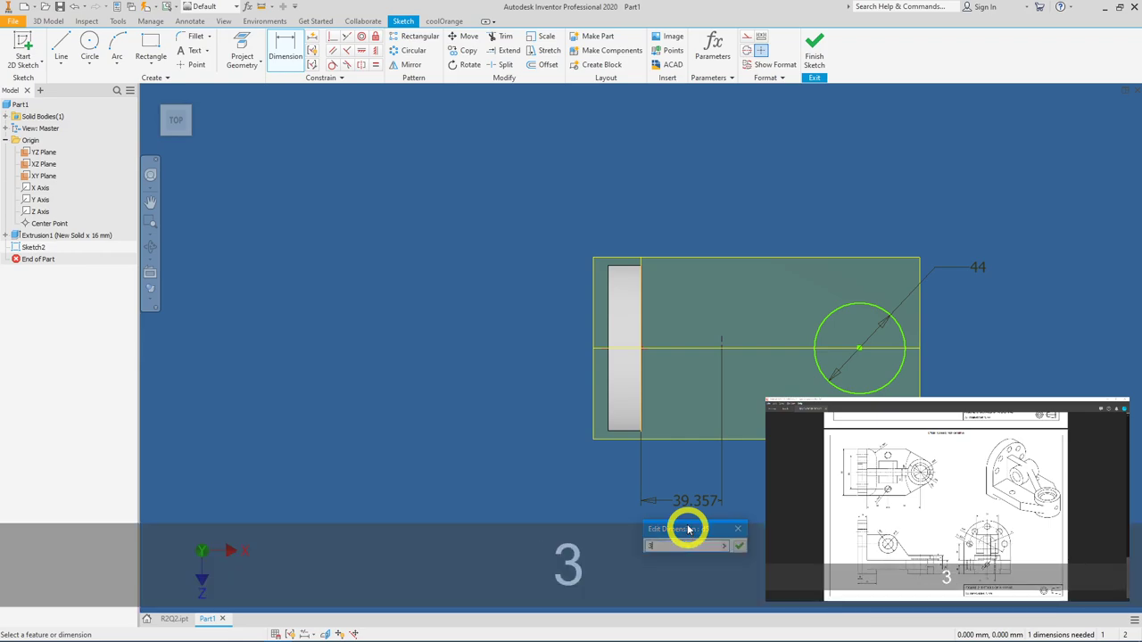
Step: Dimension the sketch point 36 mm from the plate's face and the circle centre 56 mm from that point, and finish the sketch
click(739, 545)
click(714, 348)
click(841, 385)
click(750, 489)
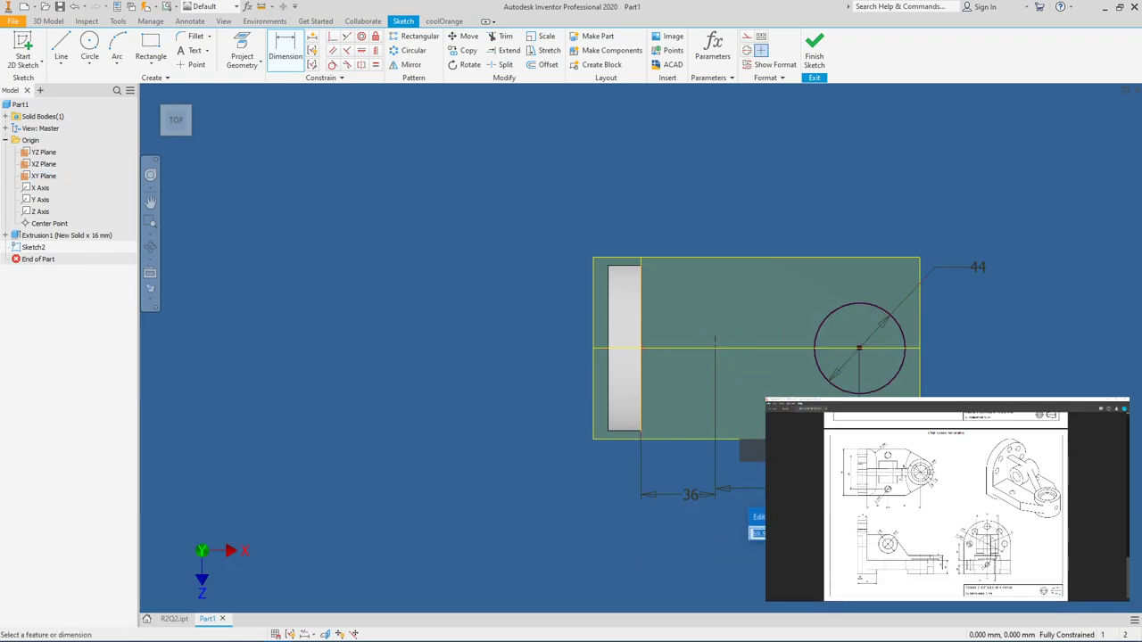
text(56)
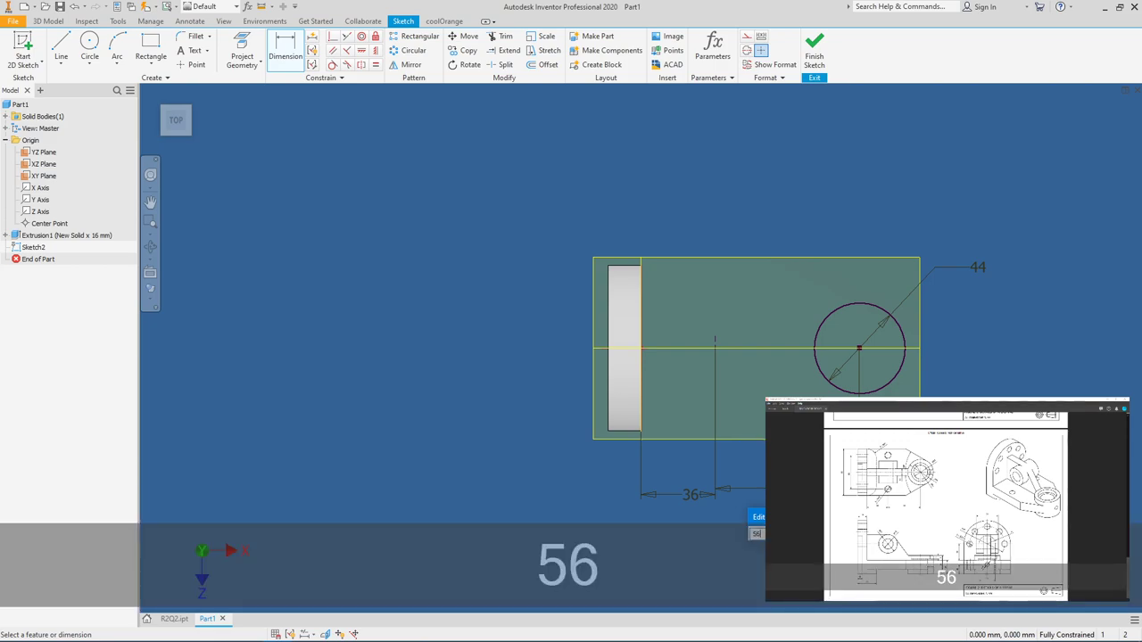
click(919, 370)
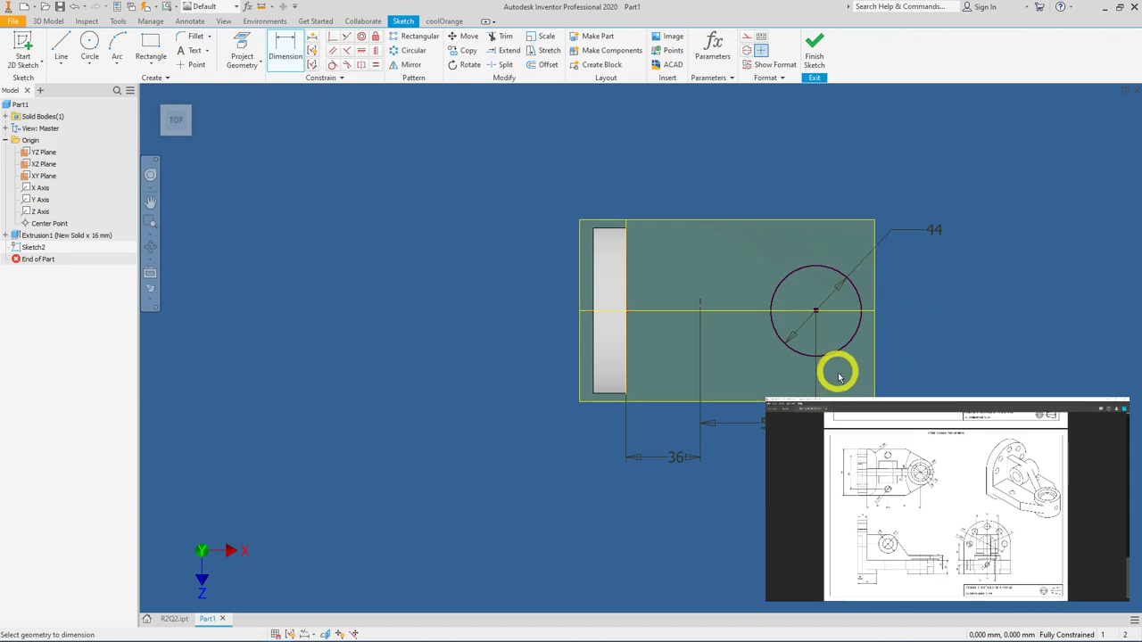
click(815, 54)
Step: Start an Extrude of both halves of the 44 mm circle with the direction set to Asymmetric
click(61, 49)
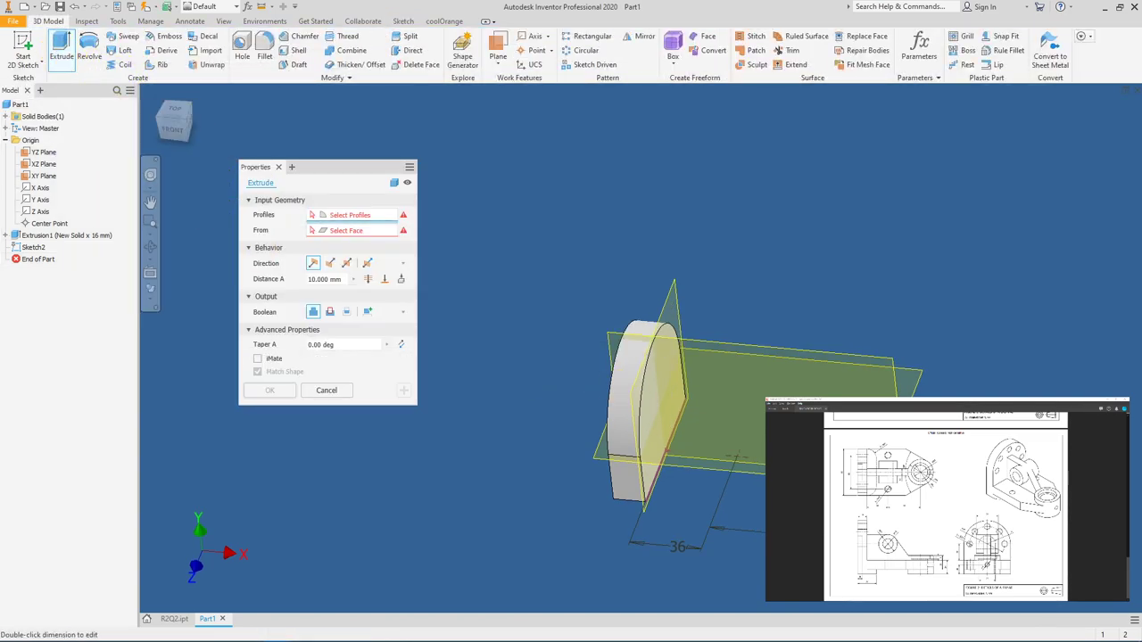
click(890, 352)
middle_drag(889, 351, 826, 205)
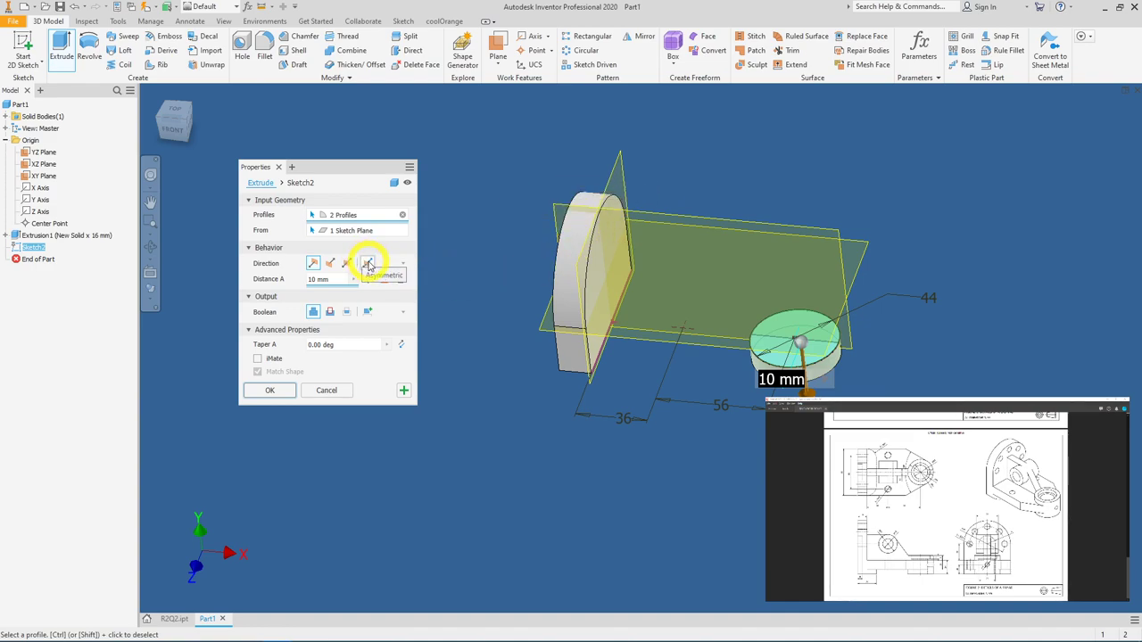
click(368, 265)
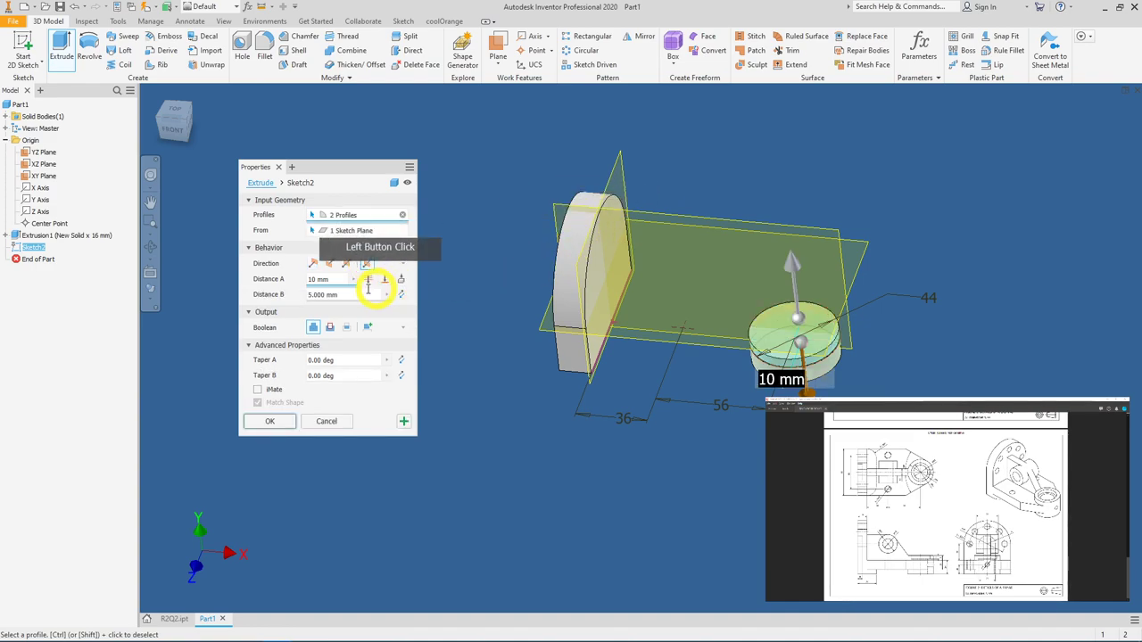
shift+middle_drag(616, 357, 499, 333)
Step: Set distance B to 8 mm and distance A to 24 mm and complete the joined cylinder extrusion
click(263, 280)
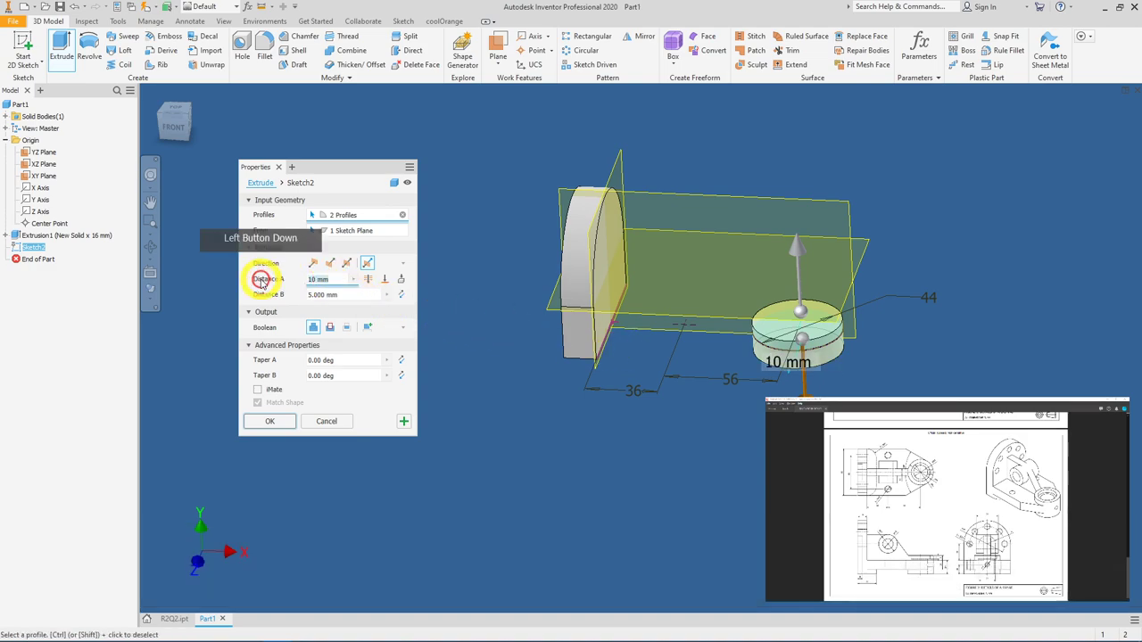
shift+middle_drag(639, 346, 632, 324)
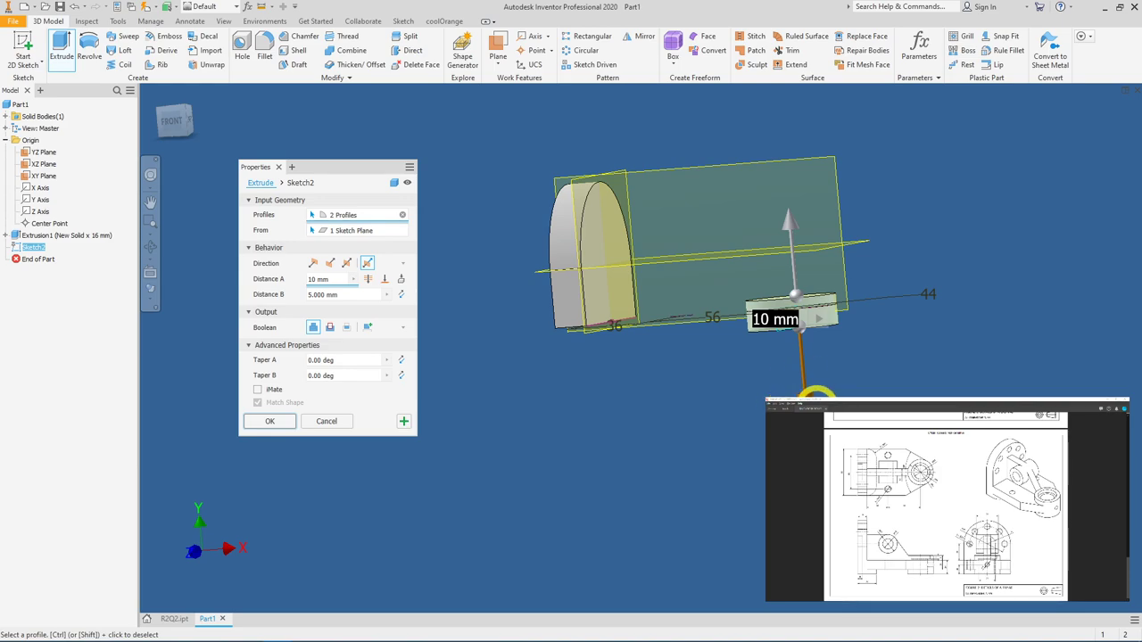
mouse_move(844, 377)
shift+middle_down()
mouse_move(910, 387)
mouse_move(880, 344)
mouse_move(834, 373)
shift+middle_up()
click(257, 294)
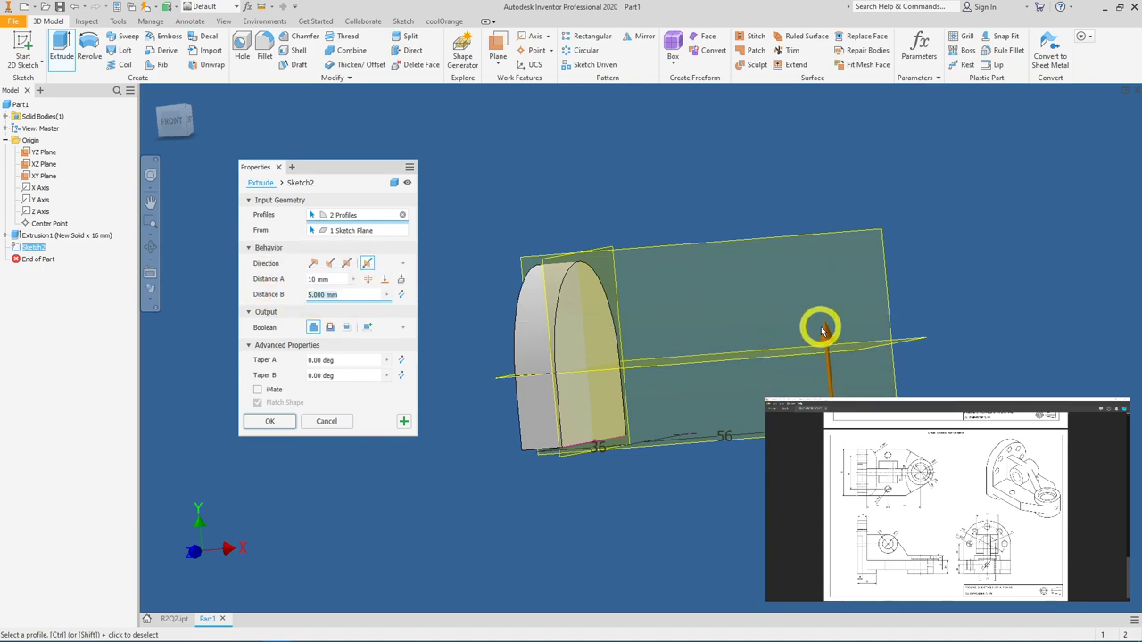
text(8)
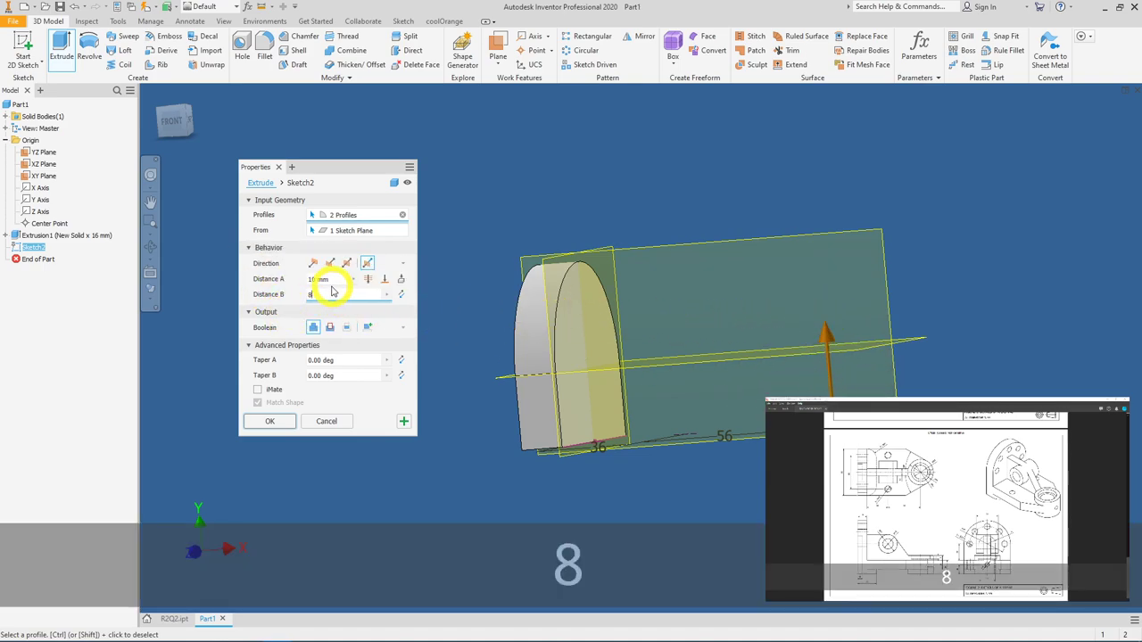
click(340, 282)
click(279, 282)
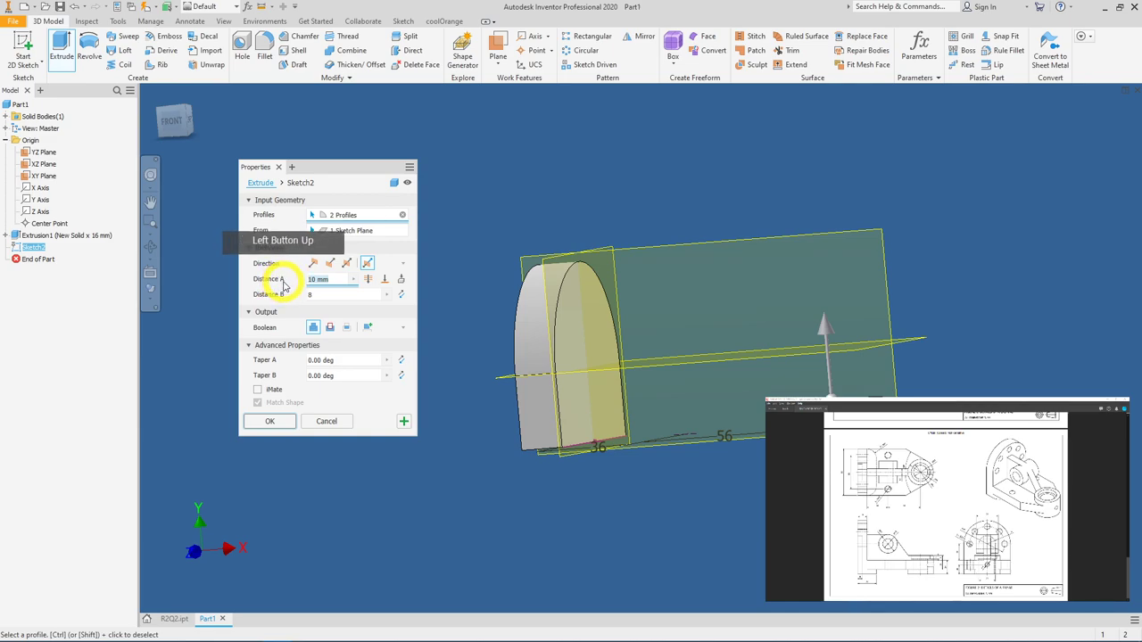
text(24)
middle_drag(840, 264, 351, 390)
click(269, 421)
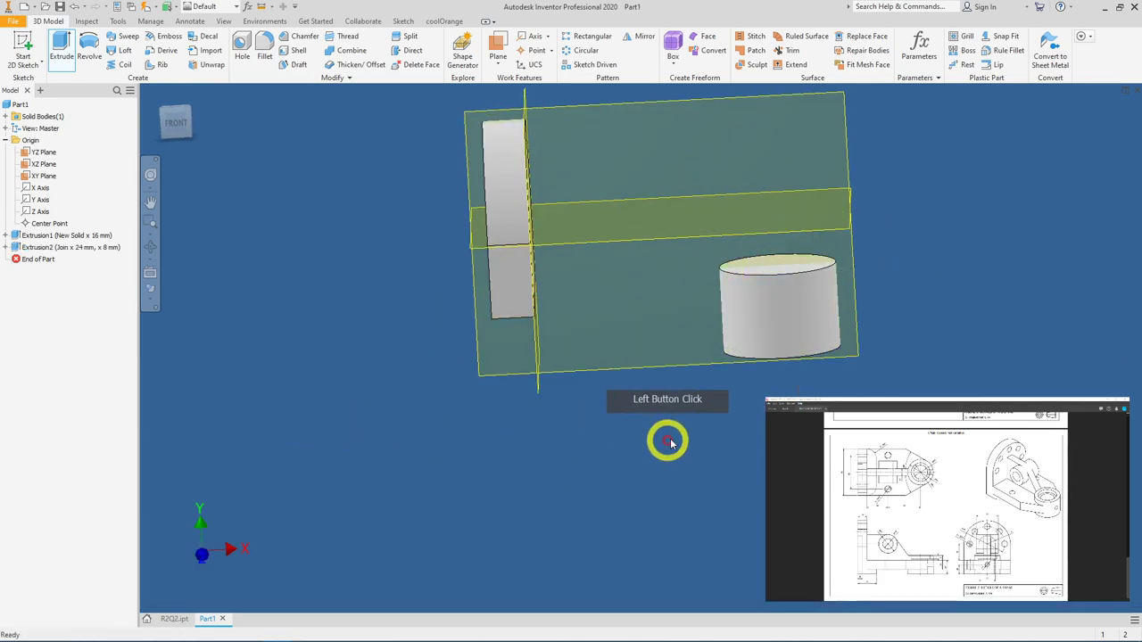
Step: Create a new sketch on the bottom face of the back plate
shift+middle_drag(704, 402, 696, 441)
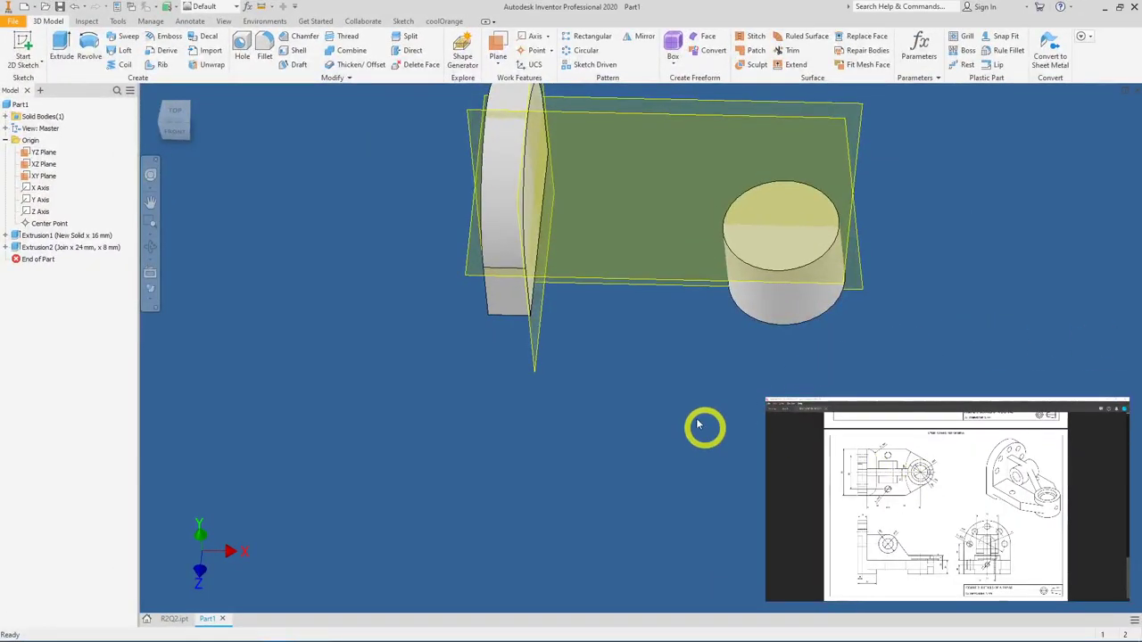
shift+middle_drag(708, 428, 649, 314)
click(566, 335)
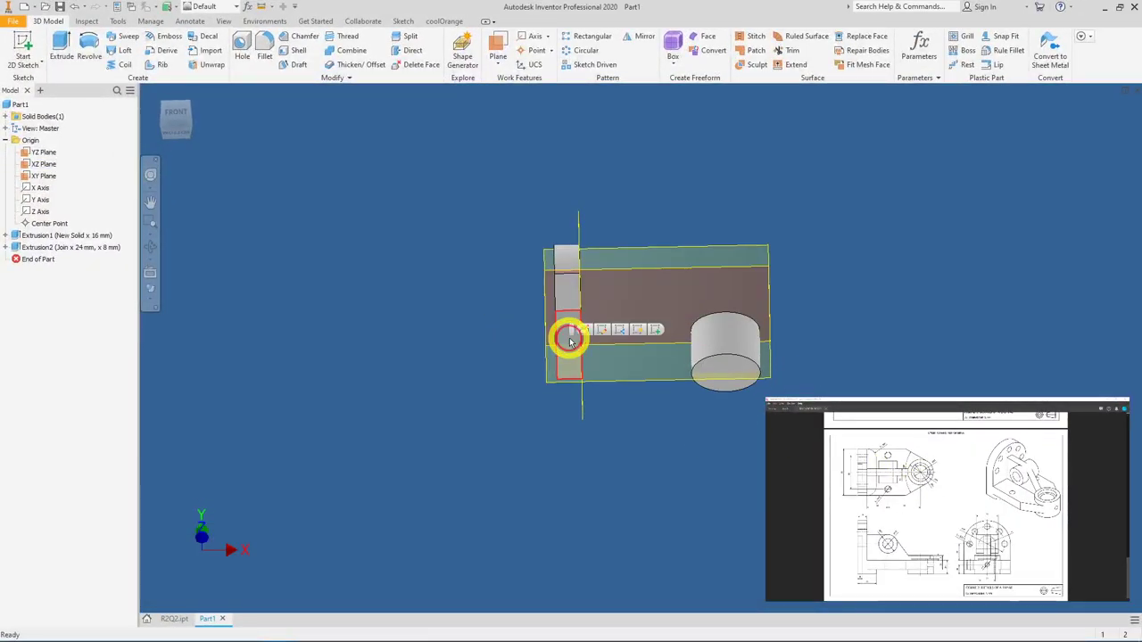
click(655, 330)
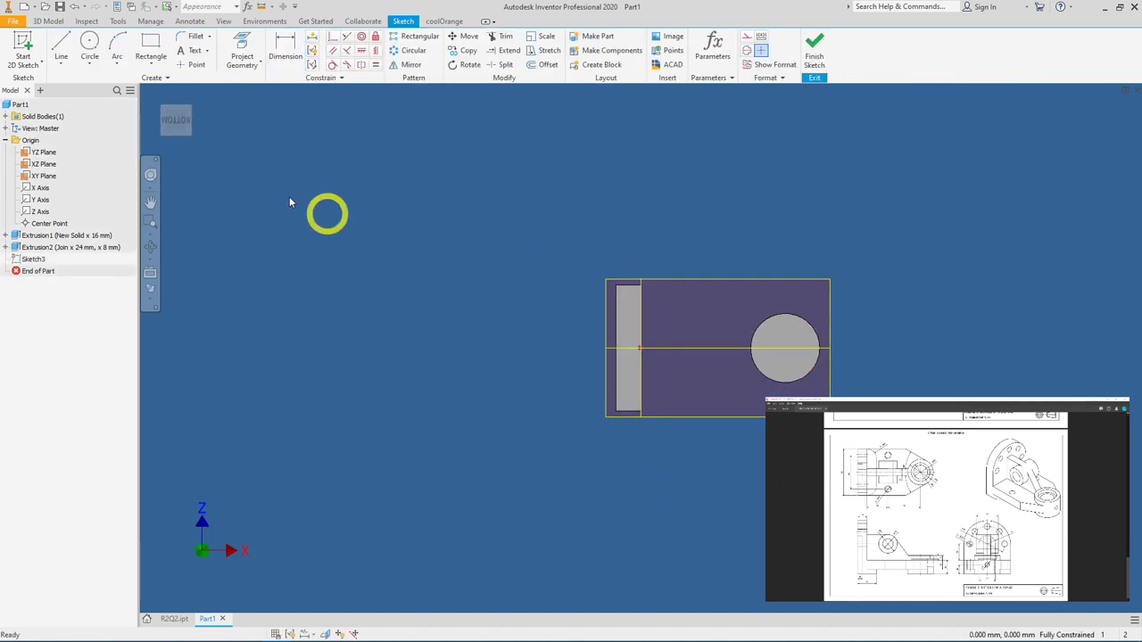
Step: Draw a horizontal line about 61 mm long from the plate's upper inner corner, continued by a slanted line about 45 mm long tangent to the circle
click(61, 40)
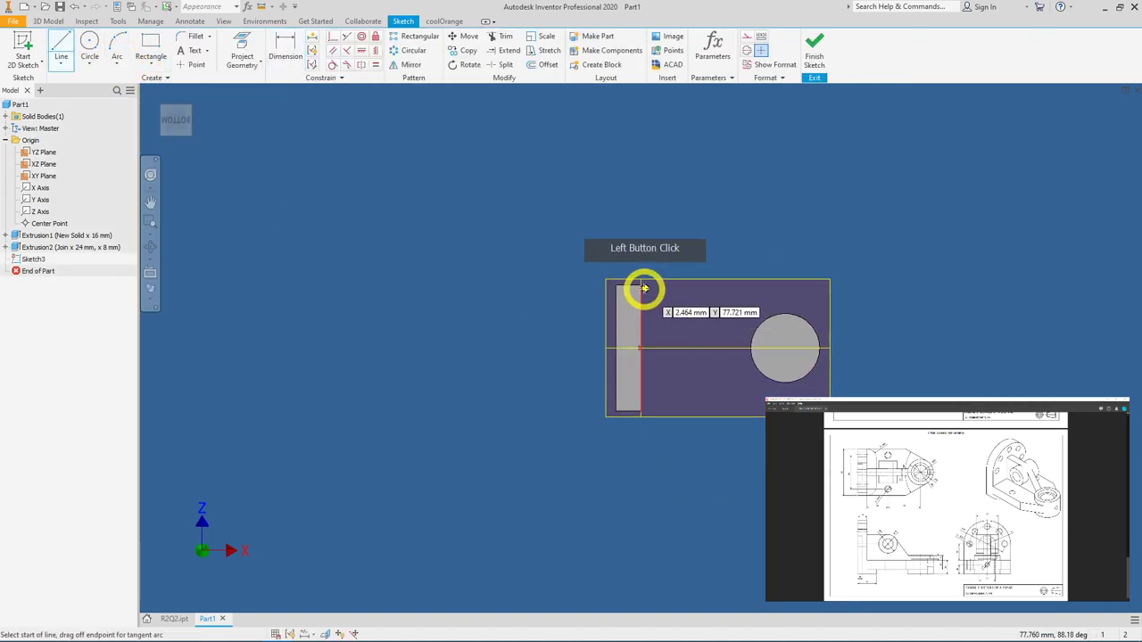
click(641, 285)
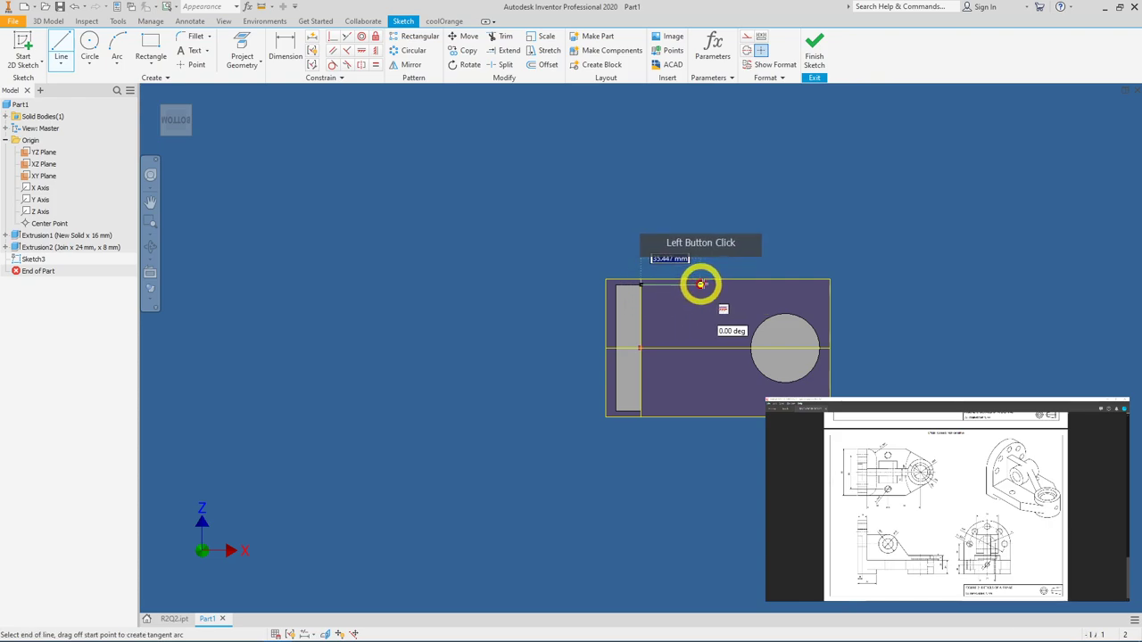
click(741, 284)
drag(741, 284, 802, 314)
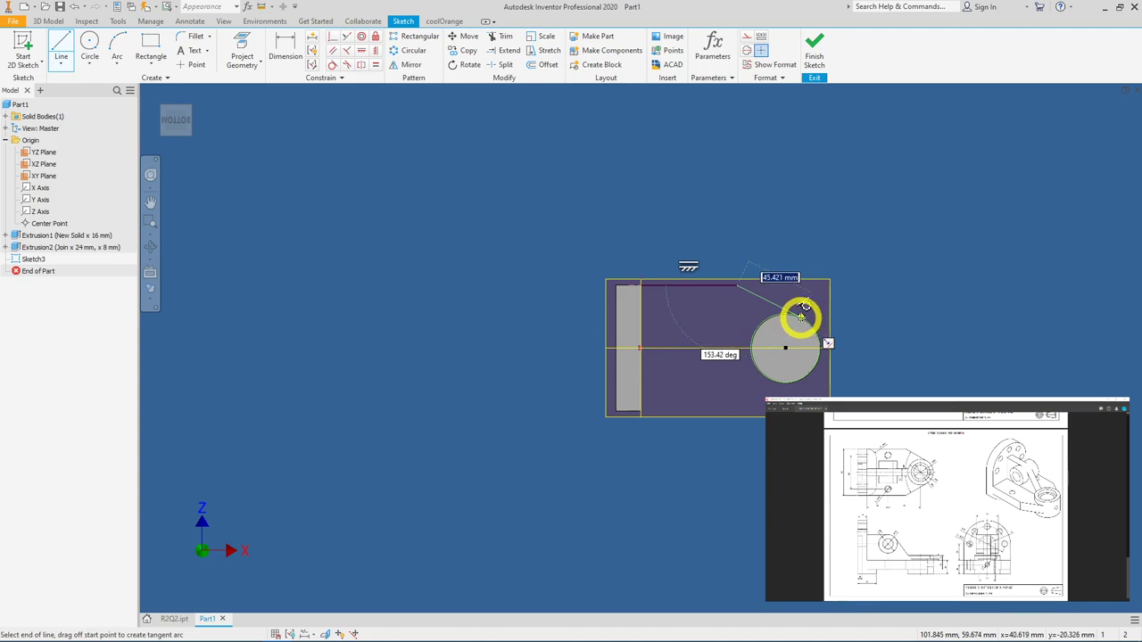
scroll(802, 314, up, 2)
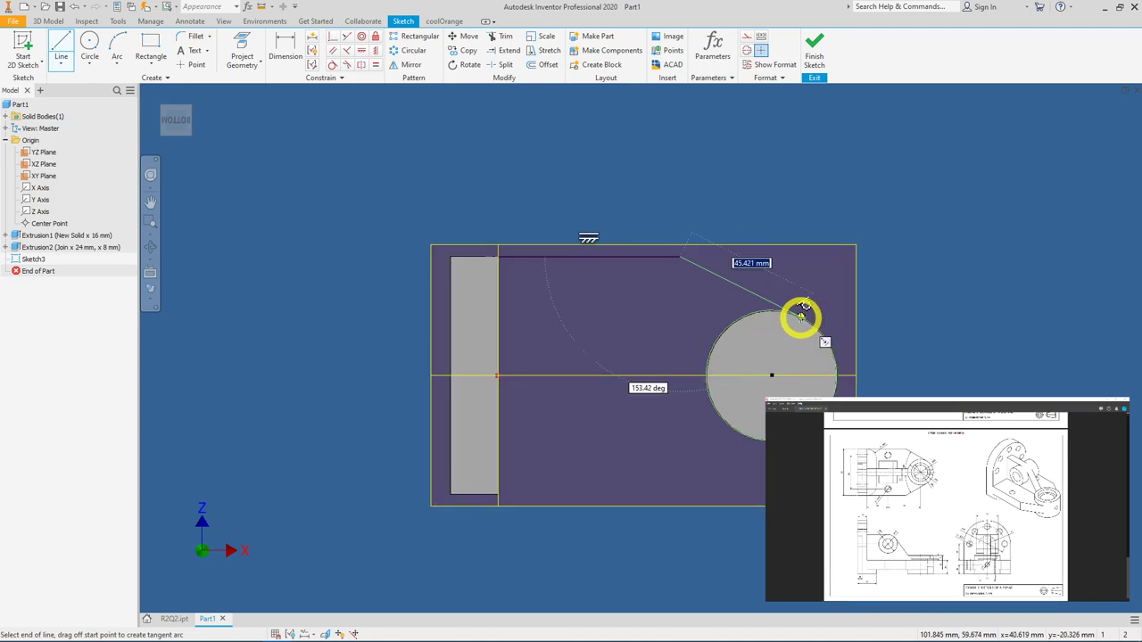
drag(802, 314, 802, 308)
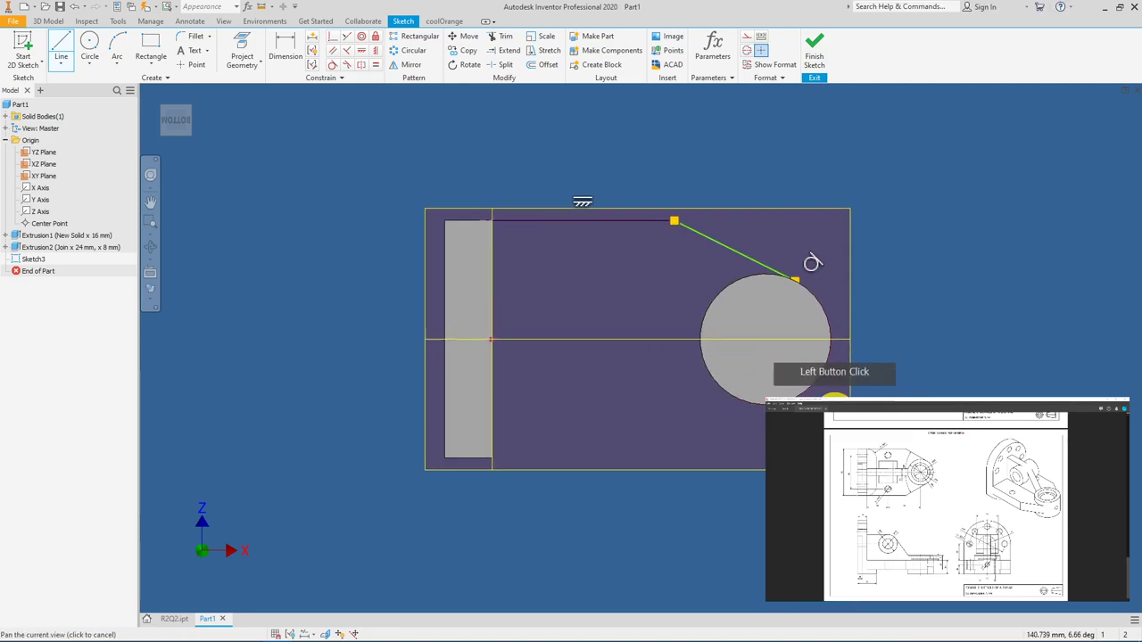
Step: Draw a horizontal line about 61 mm long from the plate's lower inner corner, continued by a slanted line ending on the circle
click(488, 436)
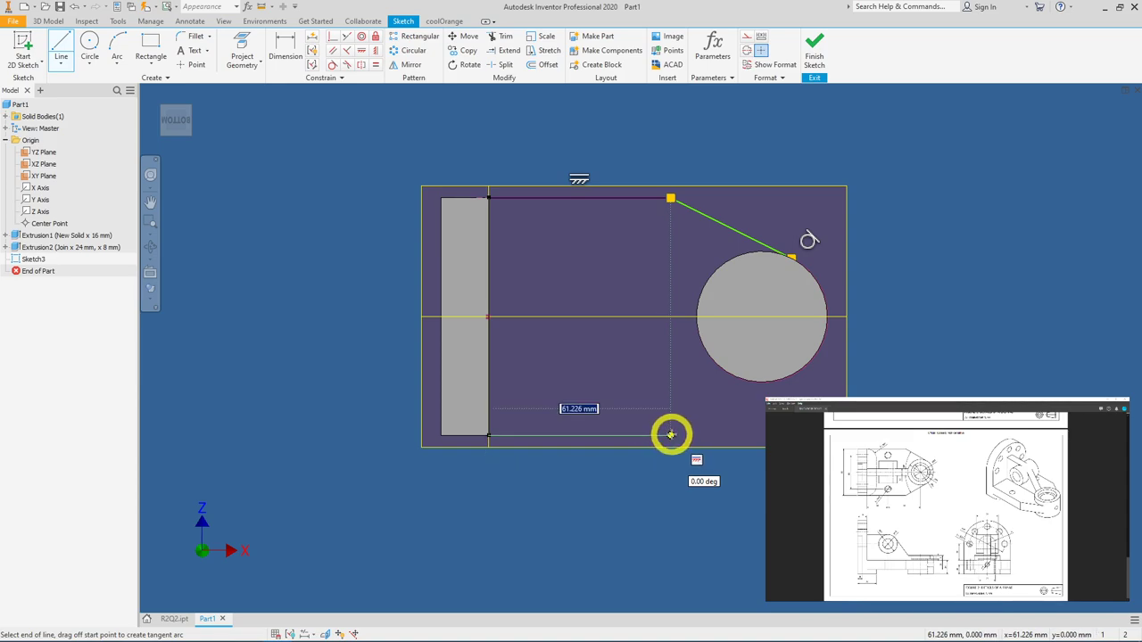
click(670, 436)
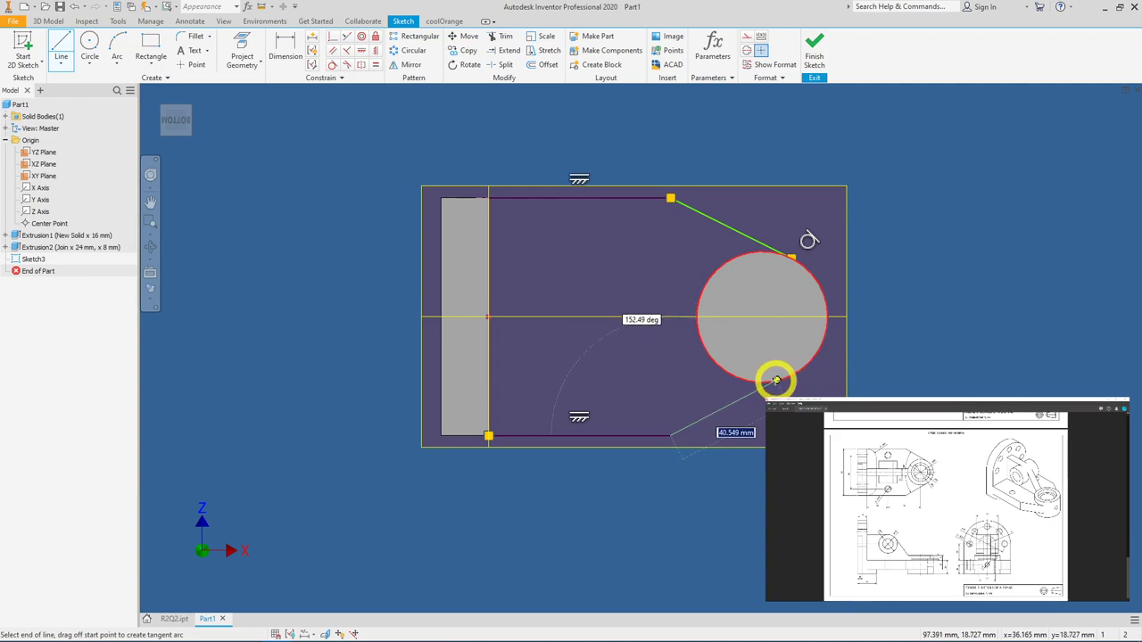
scroll(782, 375, up, 3)
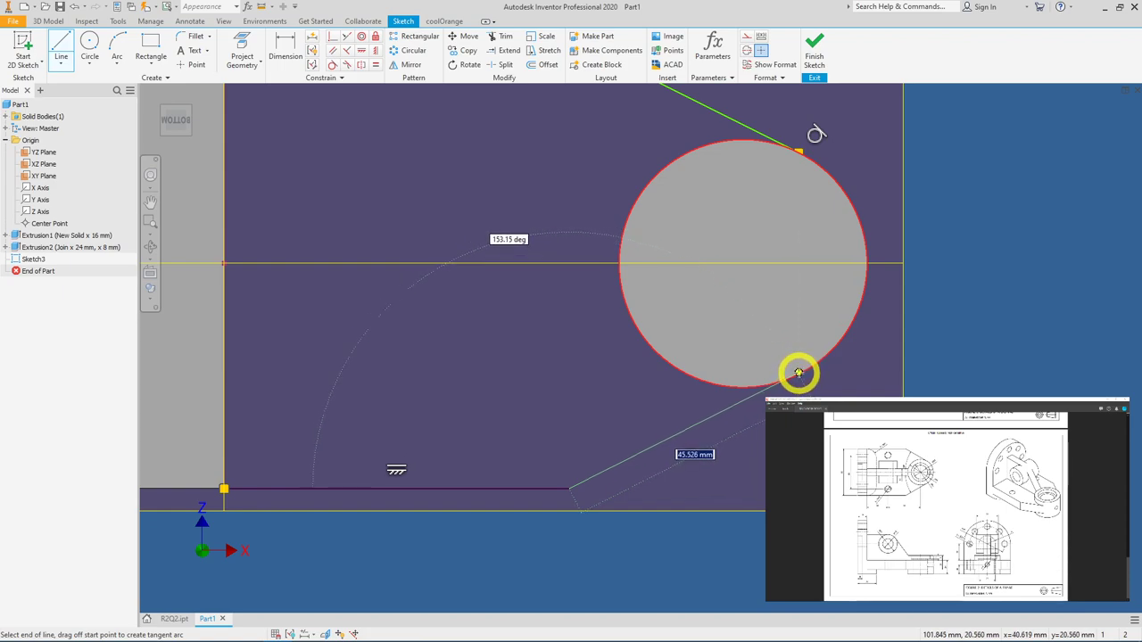
click(783, 380)
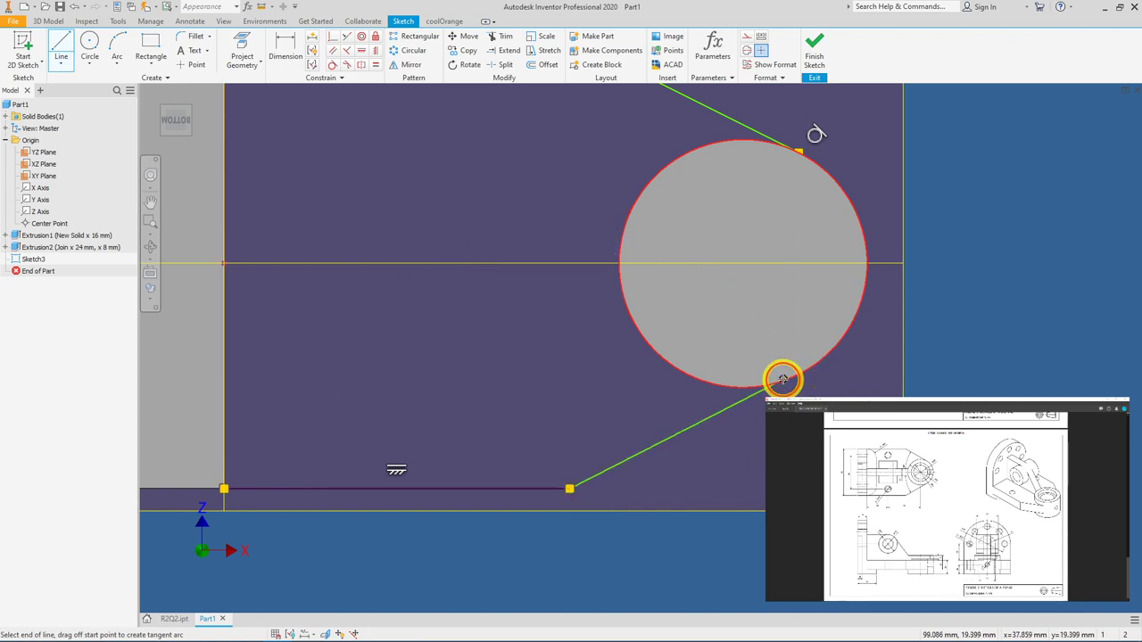
right_click(796, 382)
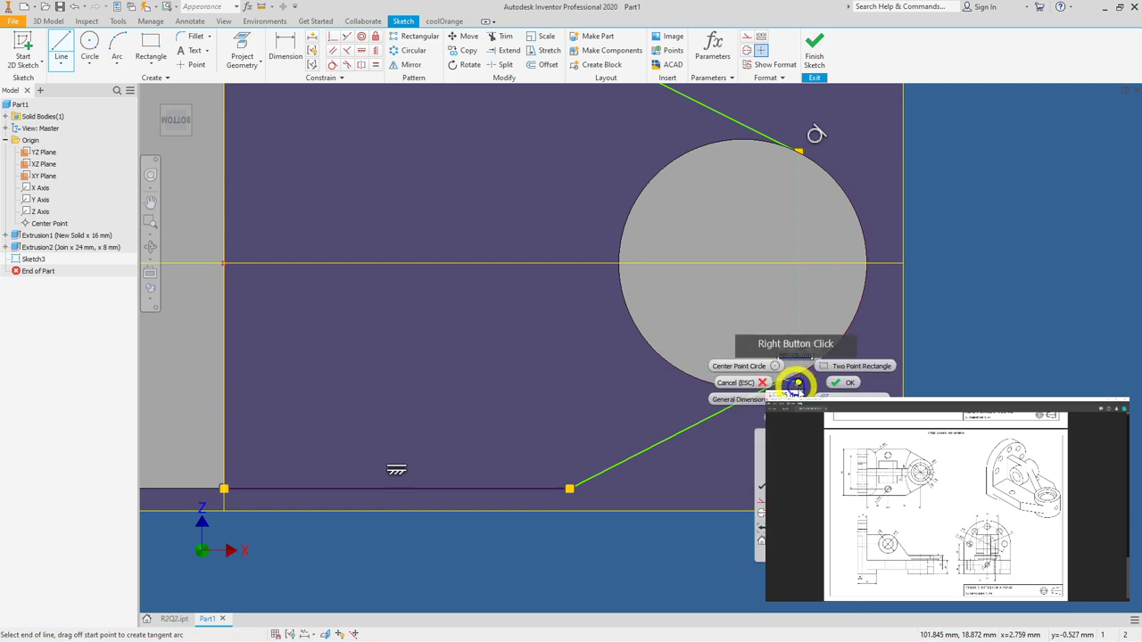
click(852, 380)
Step: Constrain the lower slanted line tangent to the circle
click(334, 66)
click(714, 381)
click(729, 392)
scroll(854, 494, down, 5)
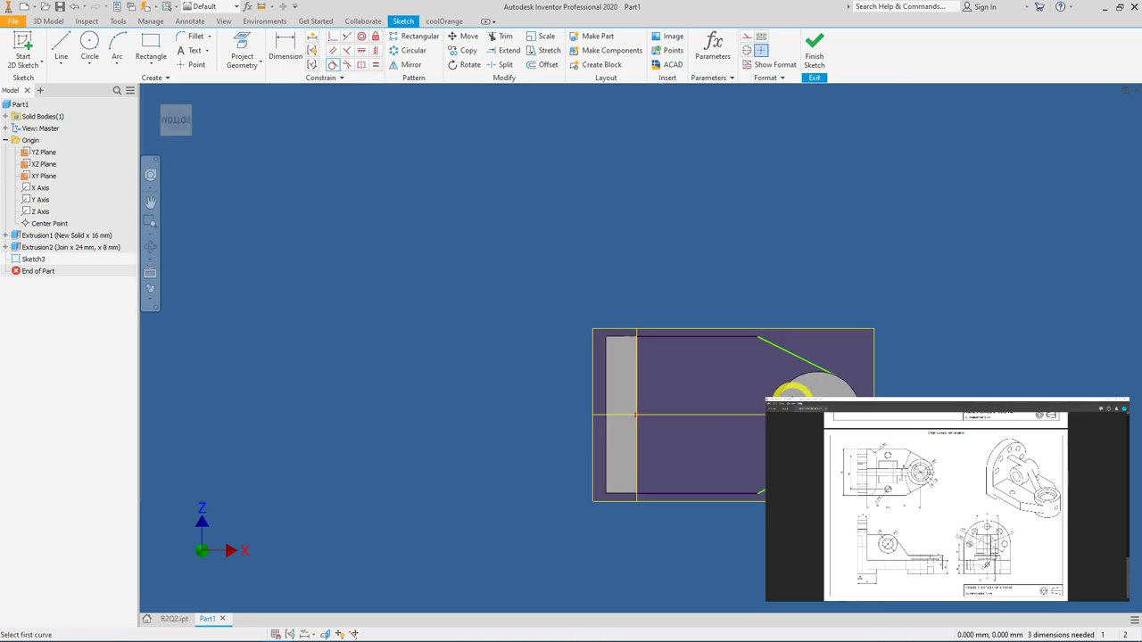
right_click(793, 287)
click(844, 296)
Step: Shorten the upper horizontal line slightly and constrain the two horizontal lines to equal length
mouse_move(757, 339)
mouse_down()
mouse_move(728, 333)
mouse_move(752, 330)
mouse_move(675, 339)
mouse_up()
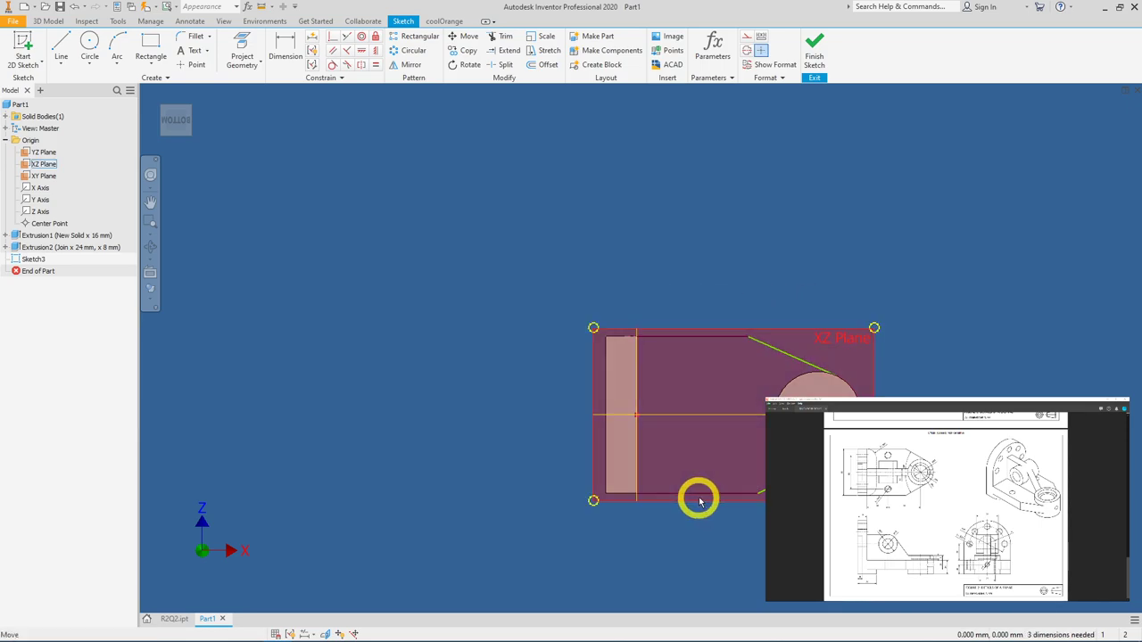
drag(757, 497, 706, 497)
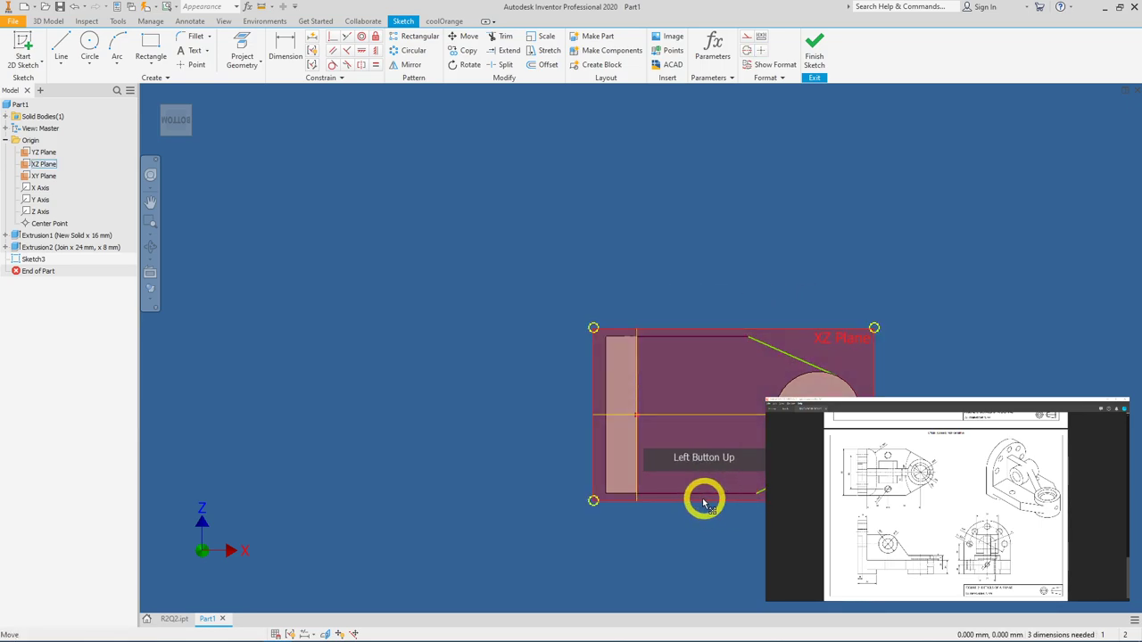
ctrl+click(722, 338)
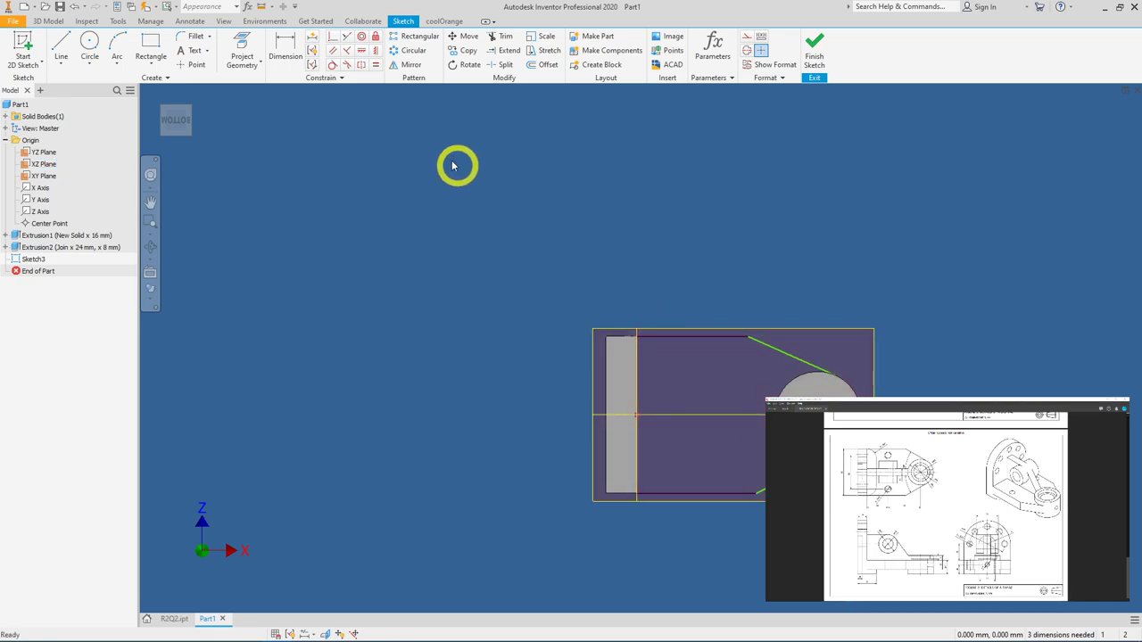
click(375, 65)
click(683, 336)
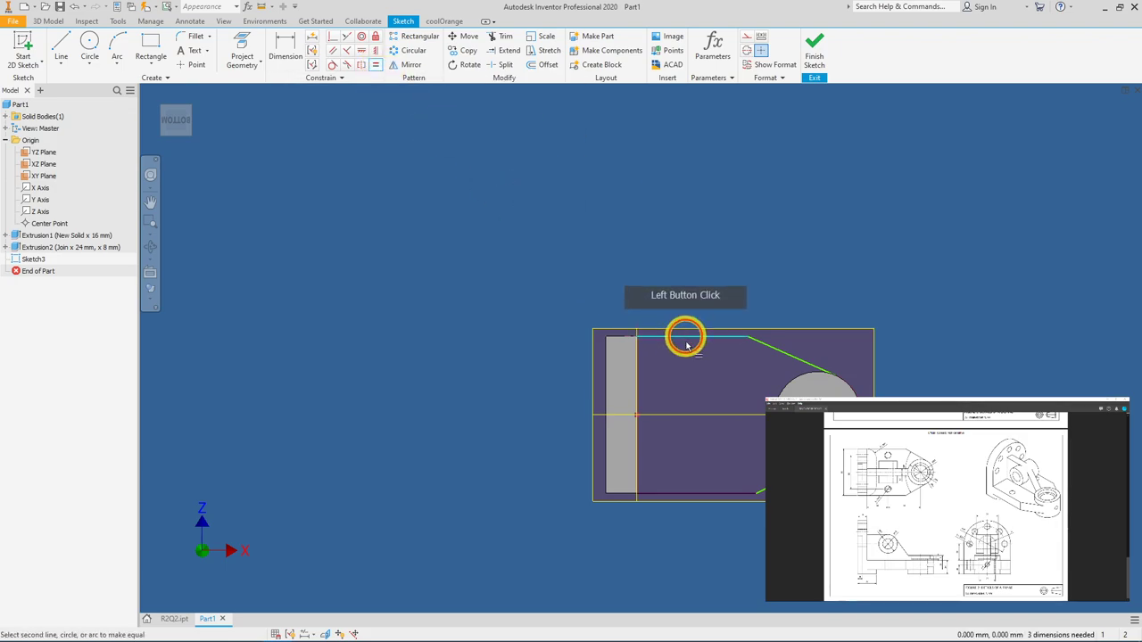
click(717, 496)
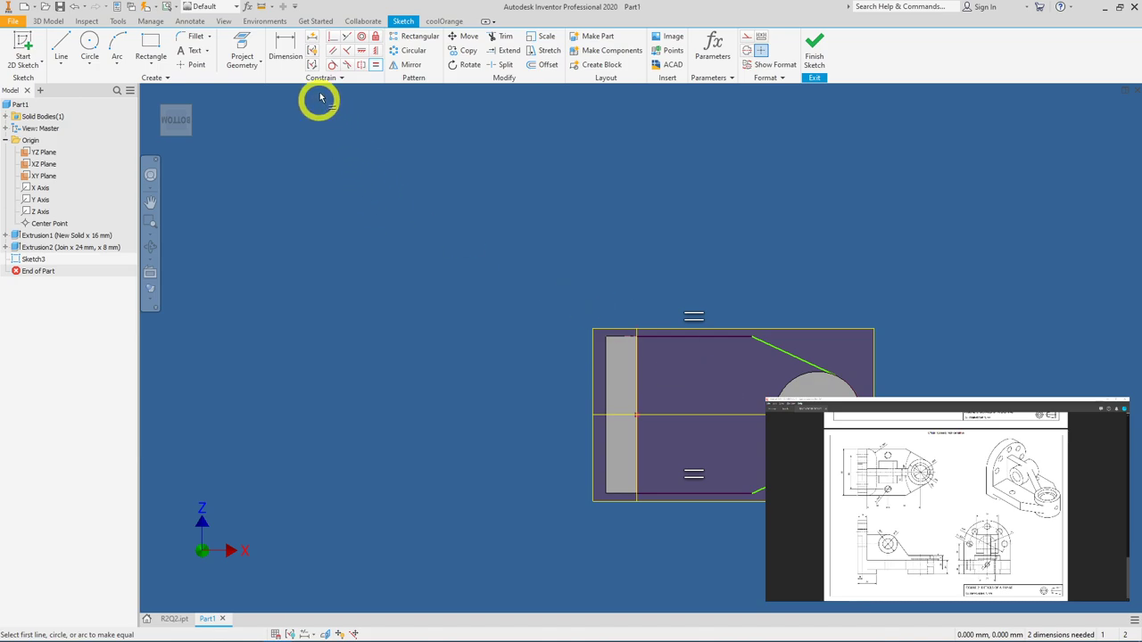
Step: Try to dimension the angle between the two slanted lines and delete the dimension placed
click(286, 49)
click(793, 359)
click(797, 479)
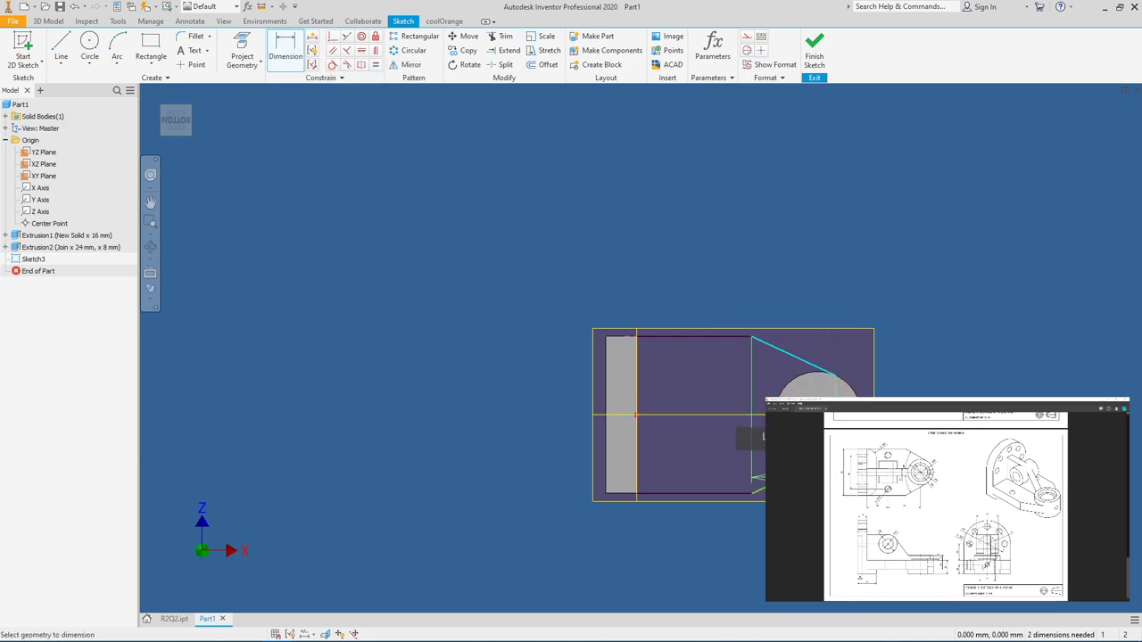
click(762, 288)
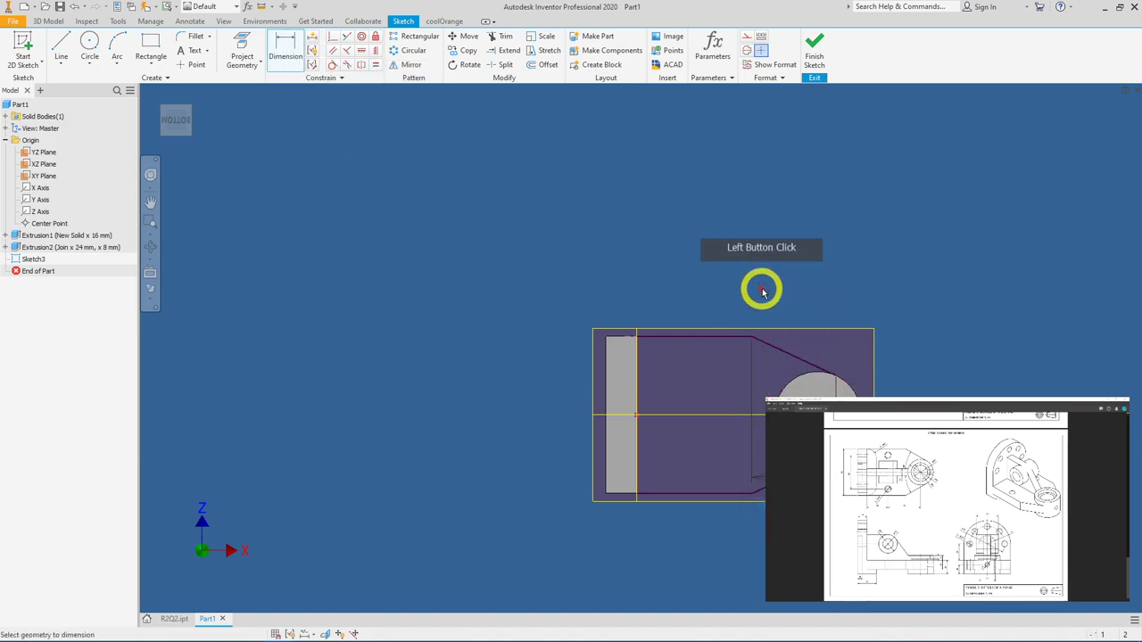
right_click(754, 419)
click(732, 437)
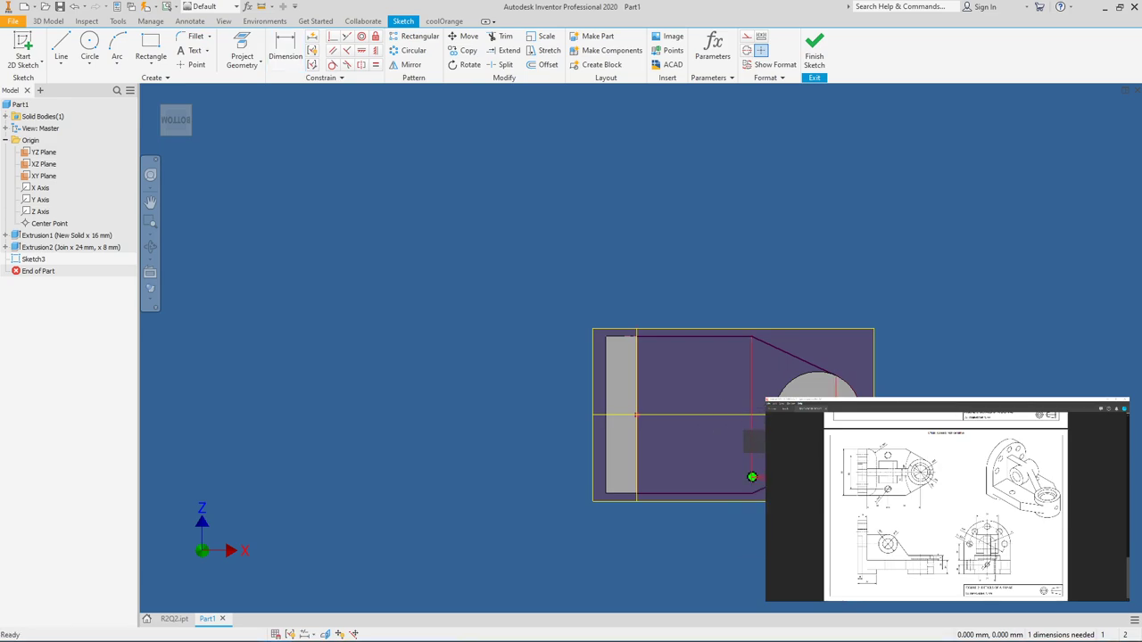
key(Delete)
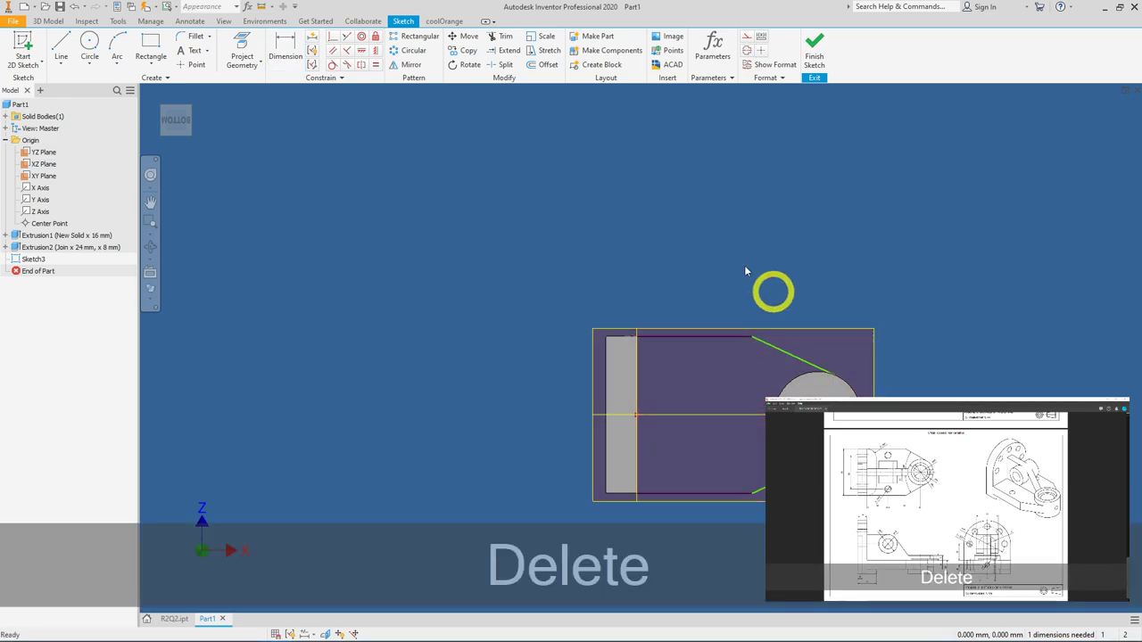
Step: Dimension the angle between the two slanted lines as 60 degrees and finish the sketch
click(285, 49)
click(773, 363)
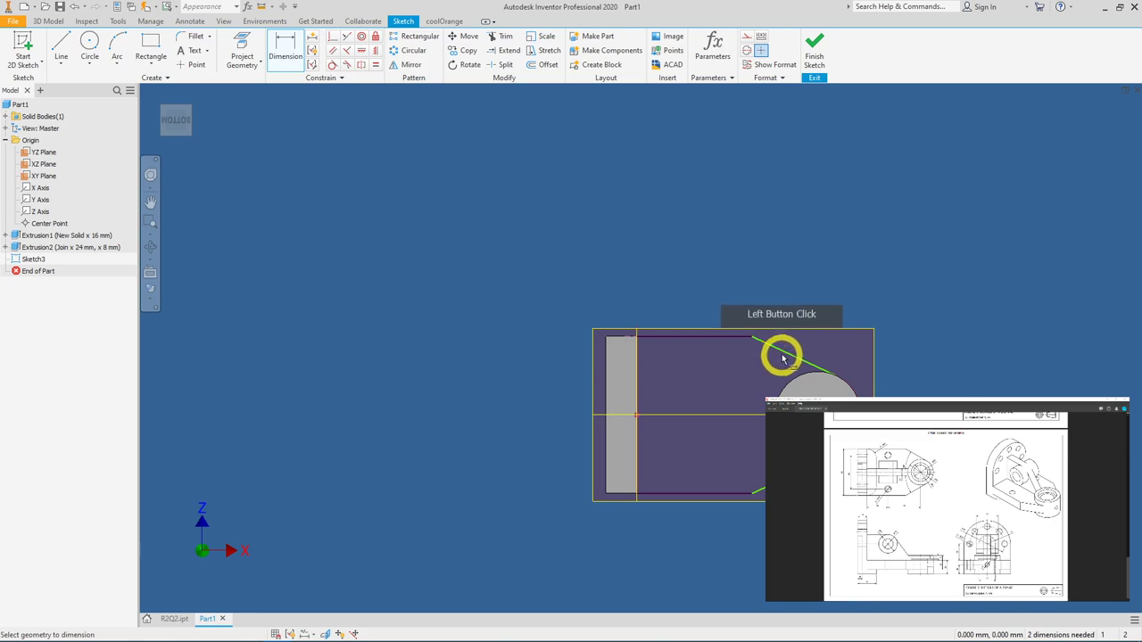
click(756, 486)
click(752, 471)
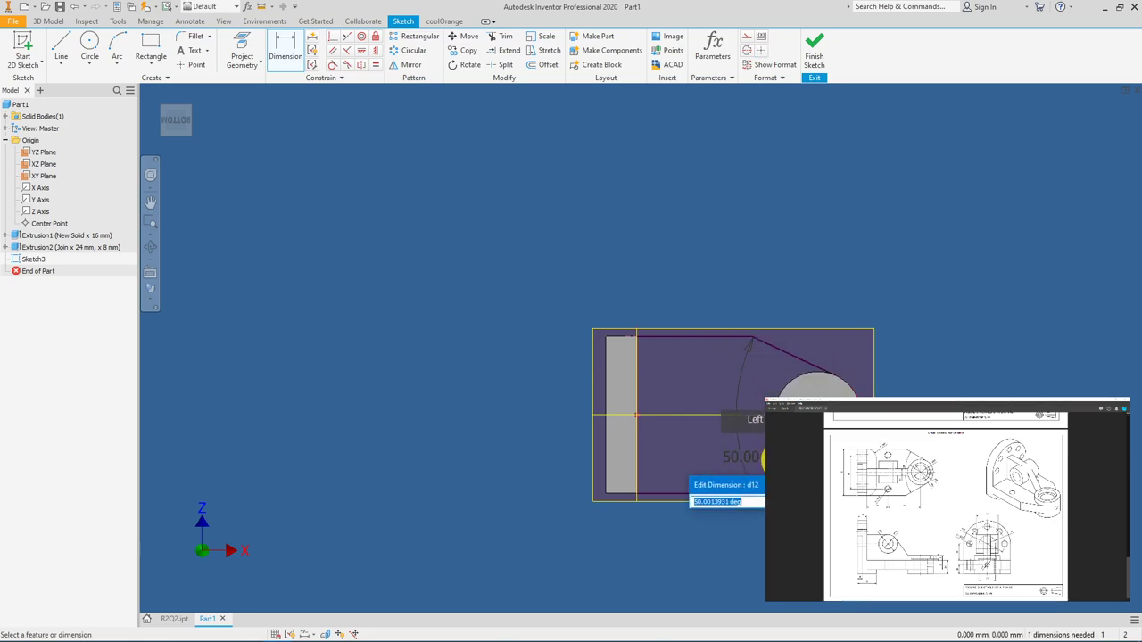
text(60)
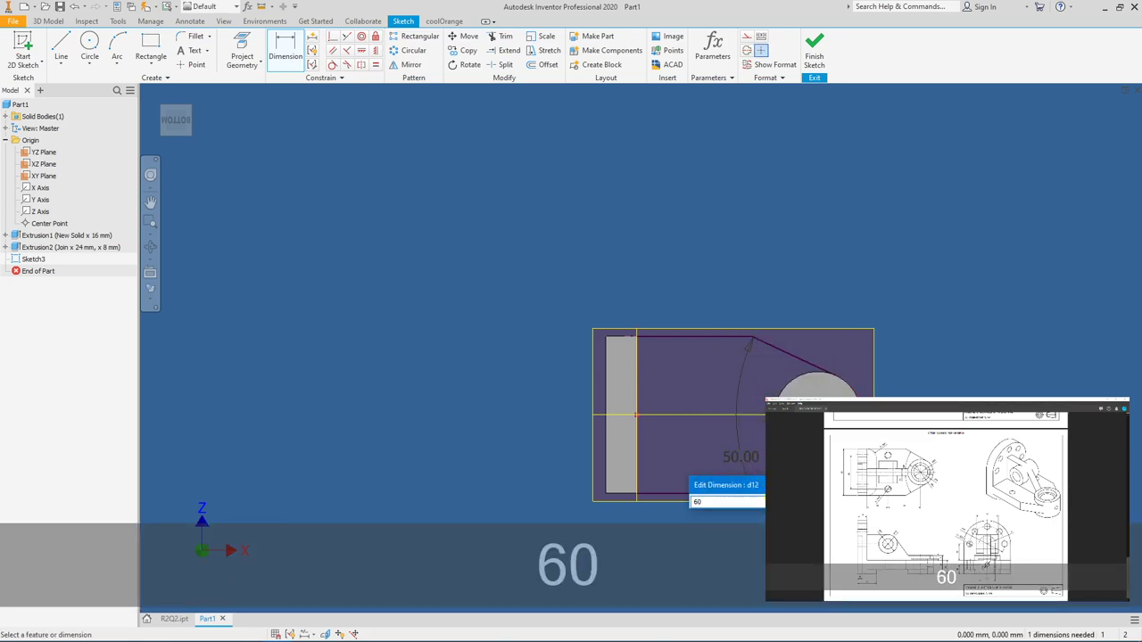
key(Return)
mouse_move(948, 383)
shift+middle_down()
mouse_move(999, 308)
mouse_move(935, 337)
mouse_move(943, 372)
mouse_move(935, 334)
mouse_move(953, 362)
shift+middle_up()
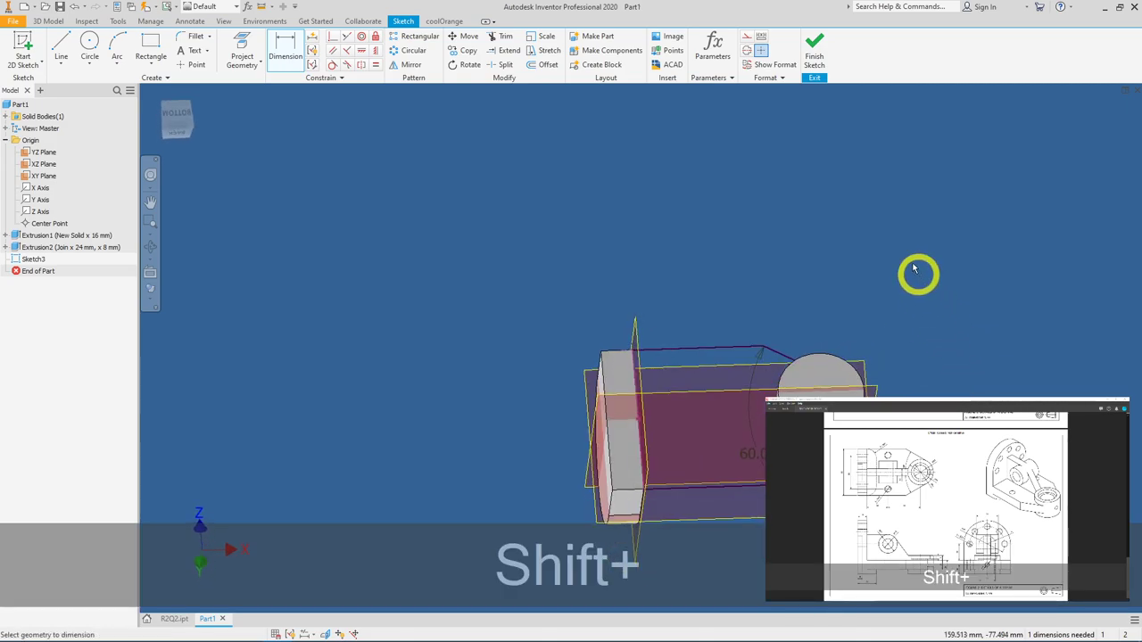
click(814, 49)
mouse_move(825, 259)
shift+middle_down()
mouse_move(842, 326)
mouse_move(818, 304)
mouse_move(839, 315)
shift+middle_up()
key(F5)
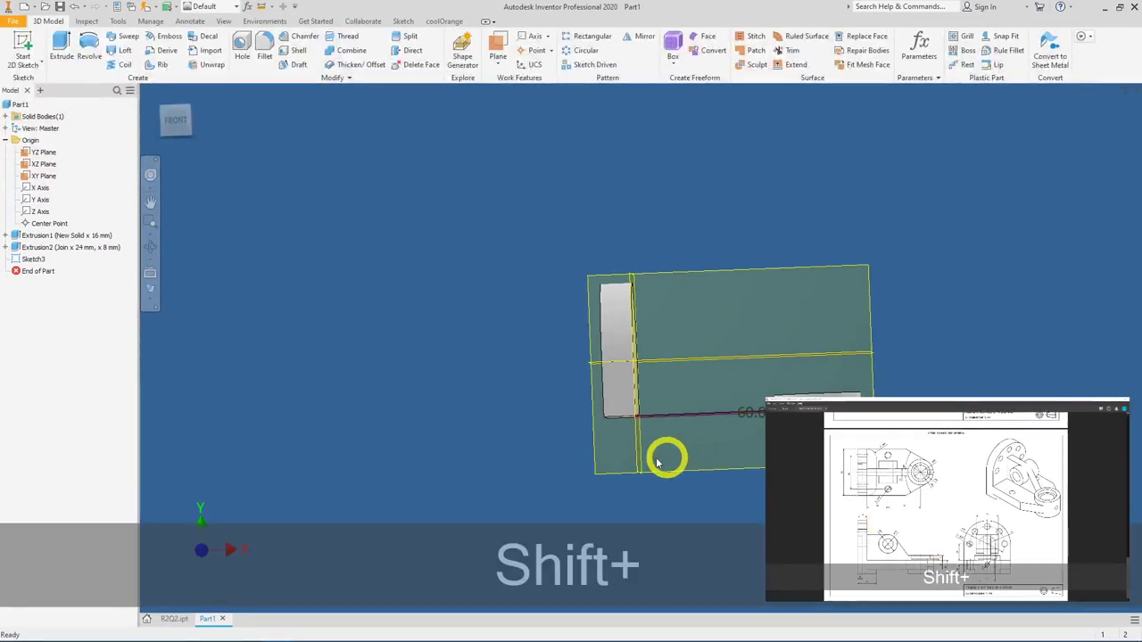
shift+middle_drag(683, 459, 651, 420)
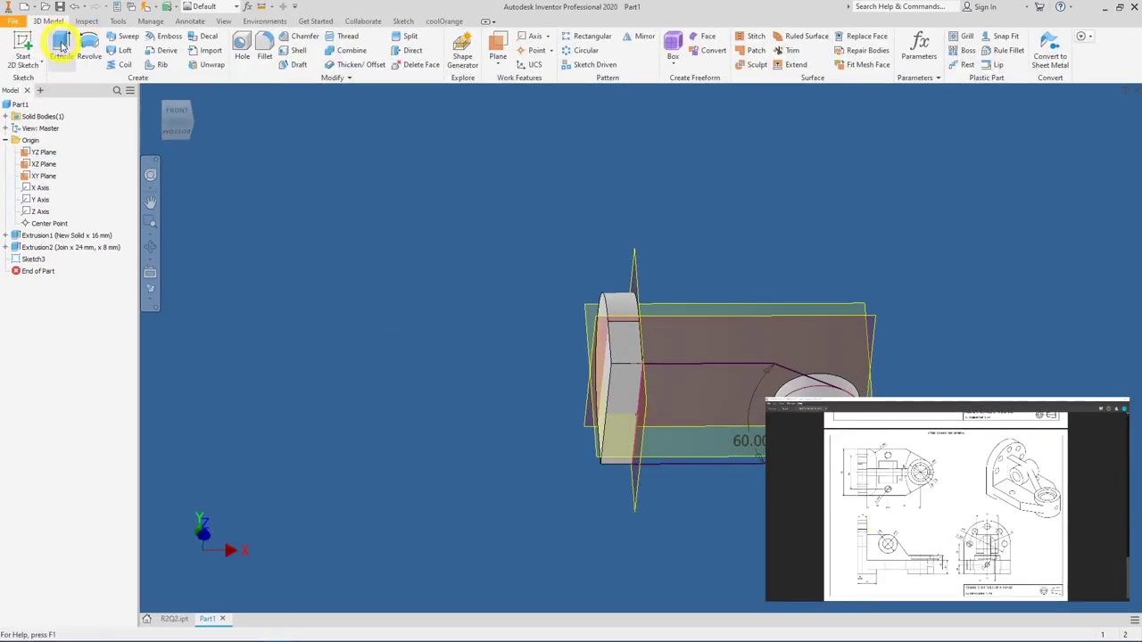
click(60, 46)
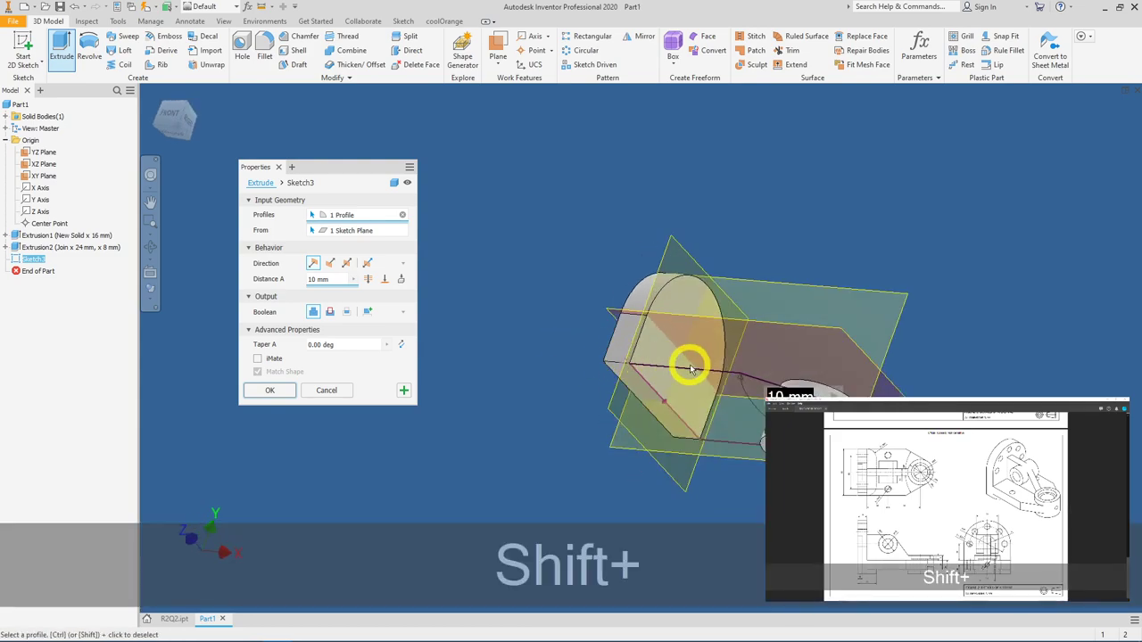
shift+middle_drag(758, 413, 808, 374)
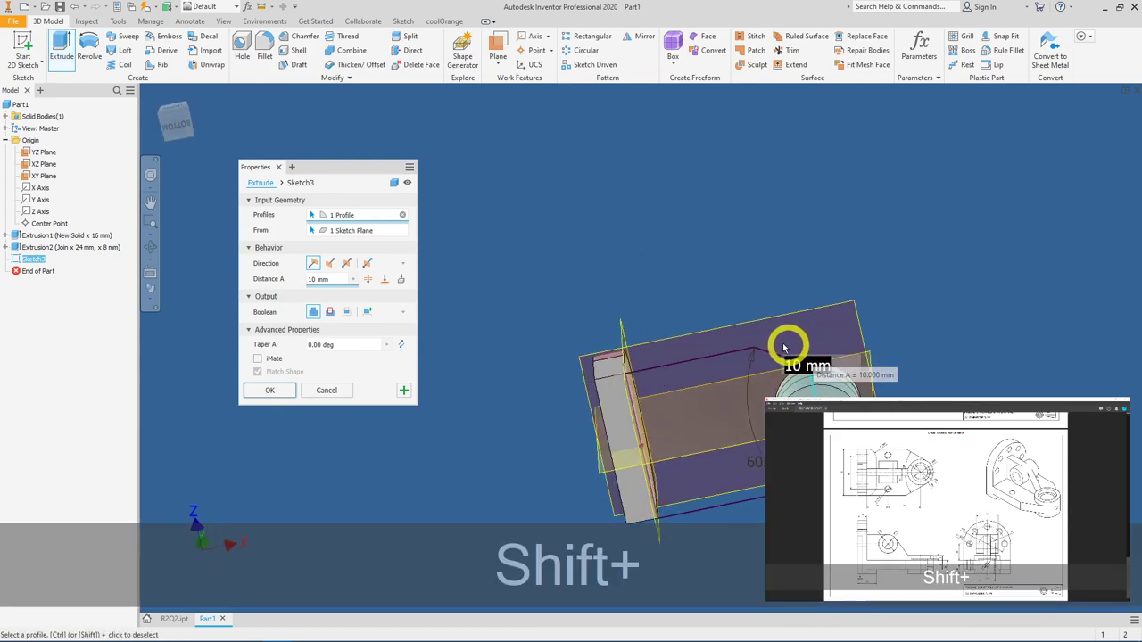
shift+middle_drag(614, 418, 698, 516)
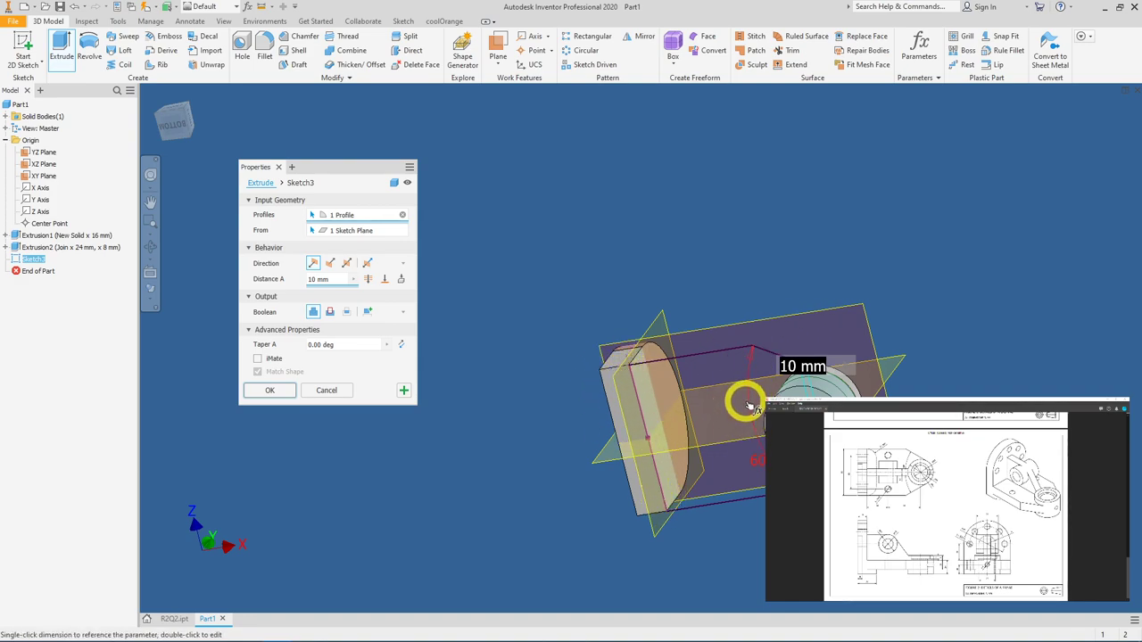
click(326, 391)
Step: Reopen the arm sketch, project the back plate's bottom face into it, and finish the sketch
click(36, 261)
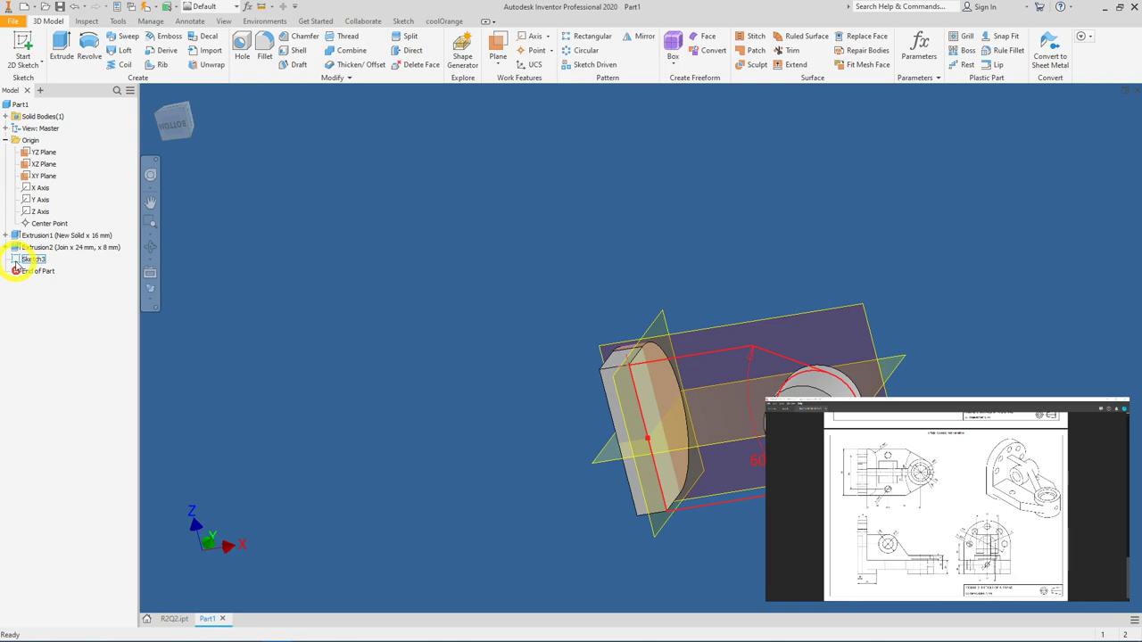
double_click(15, 261)
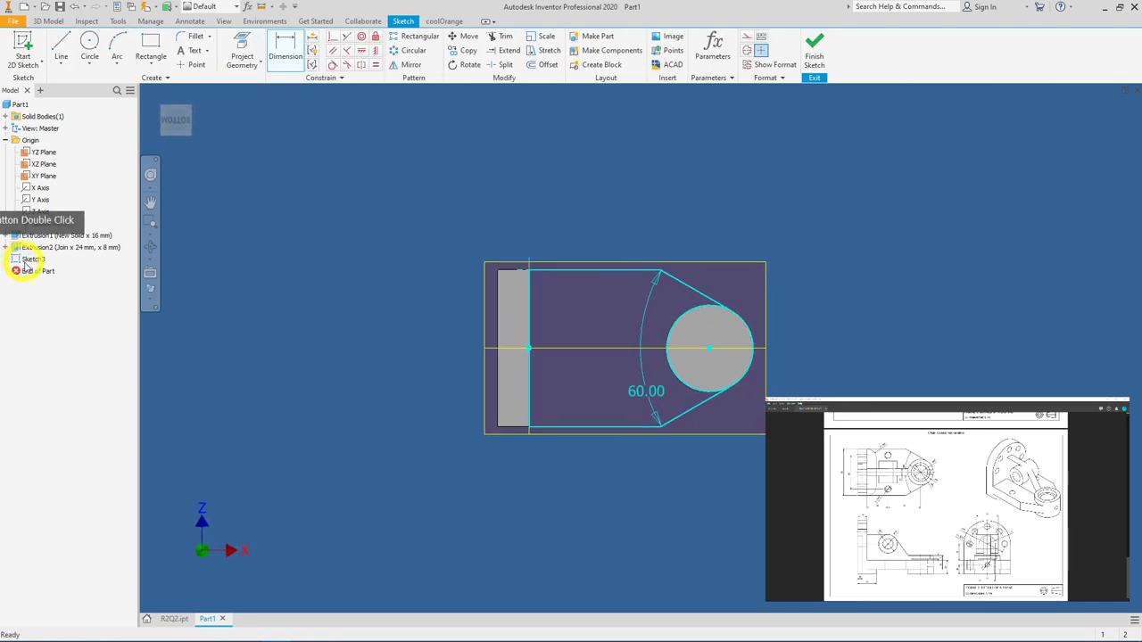
click(260, 94)
click(242, 56)
click(518, 306)
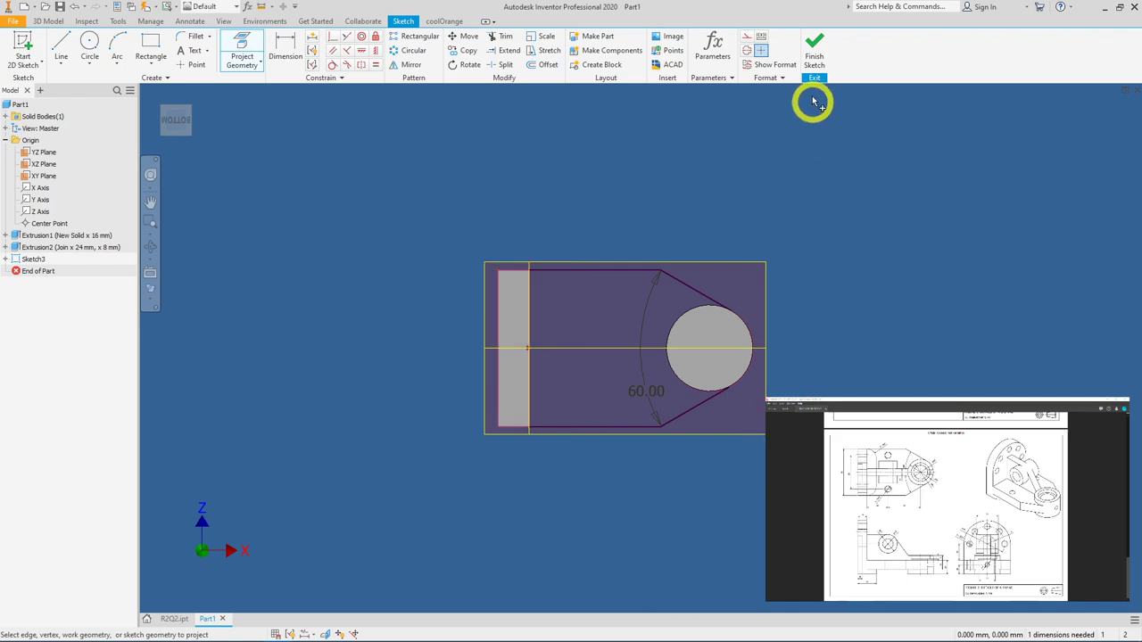
click(814, 60)
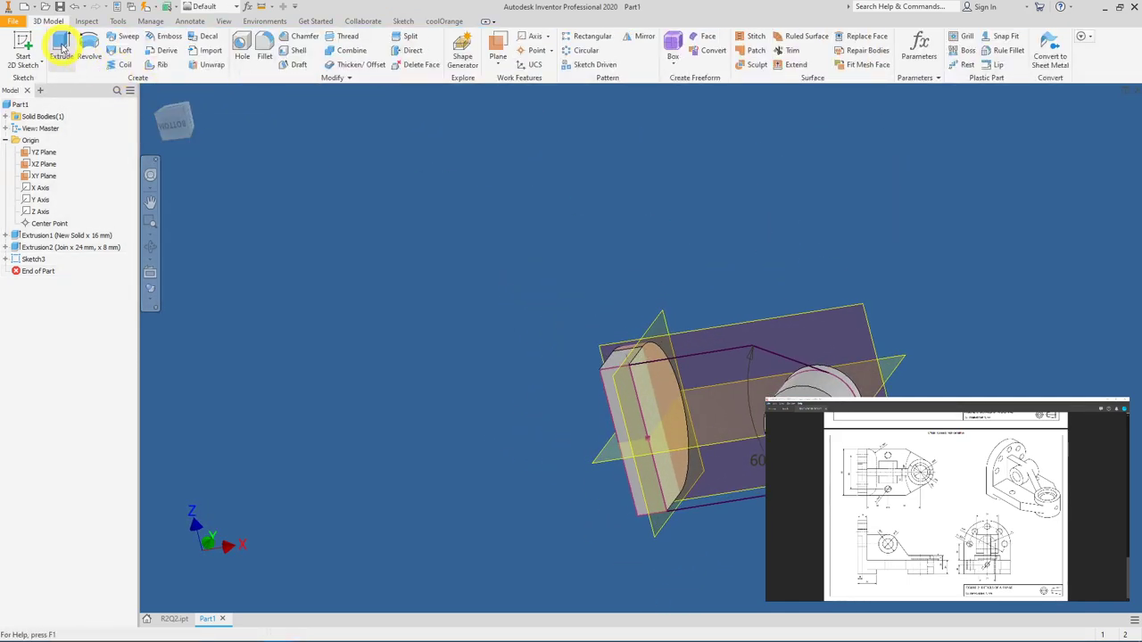
click(61, 44)
click(644, 408)
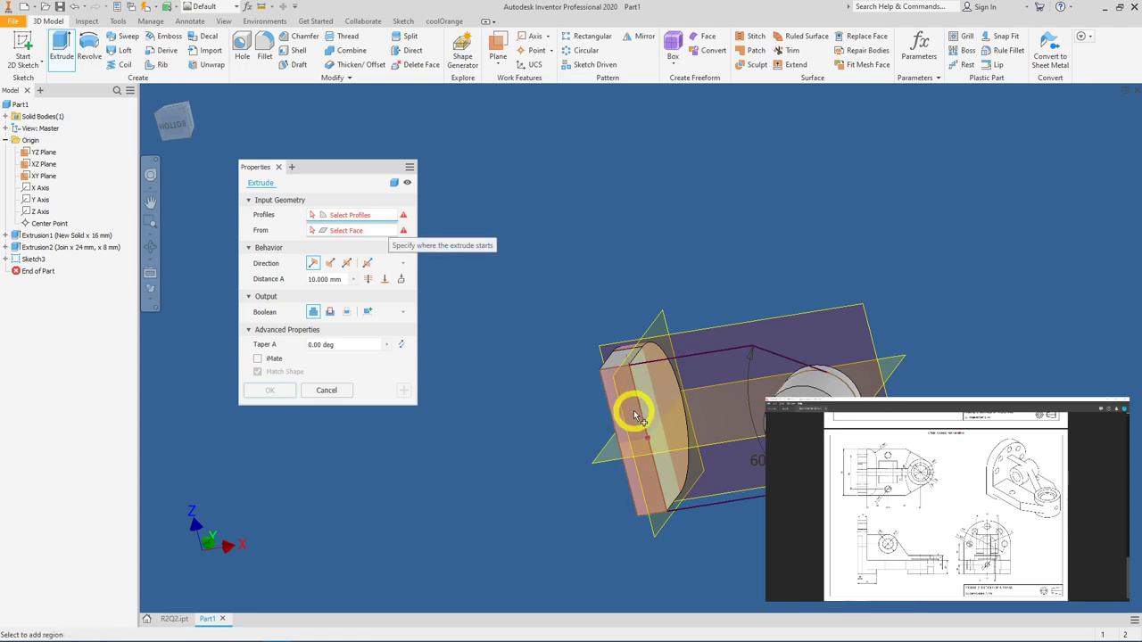
click(634, 550)
click(649, 426)
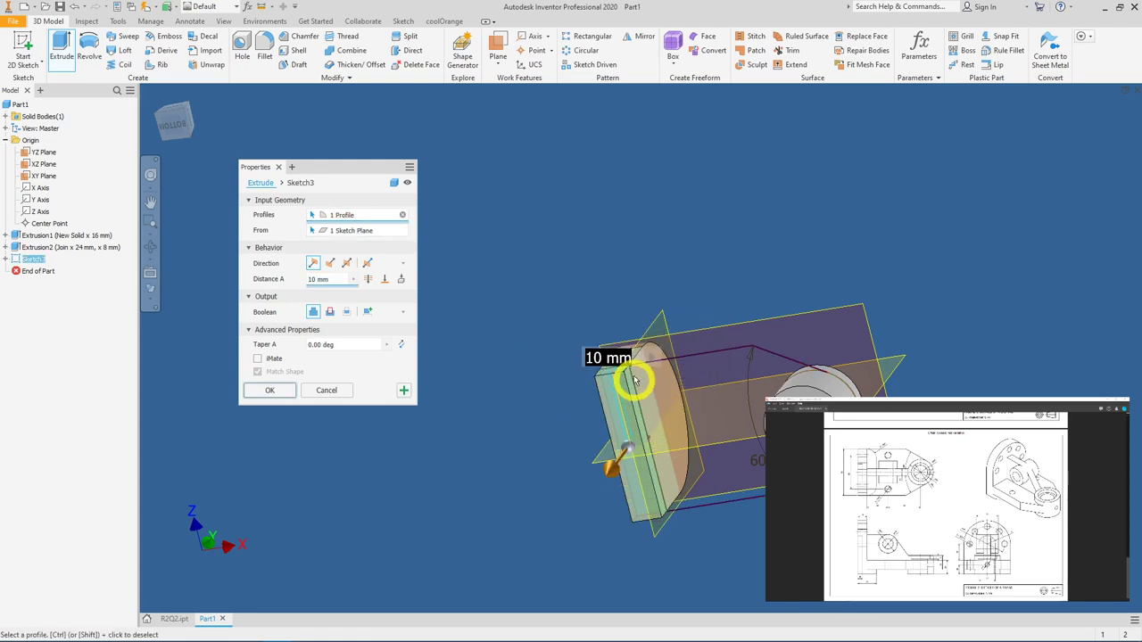
shift+middle_drag(642, 428, 607, 428)
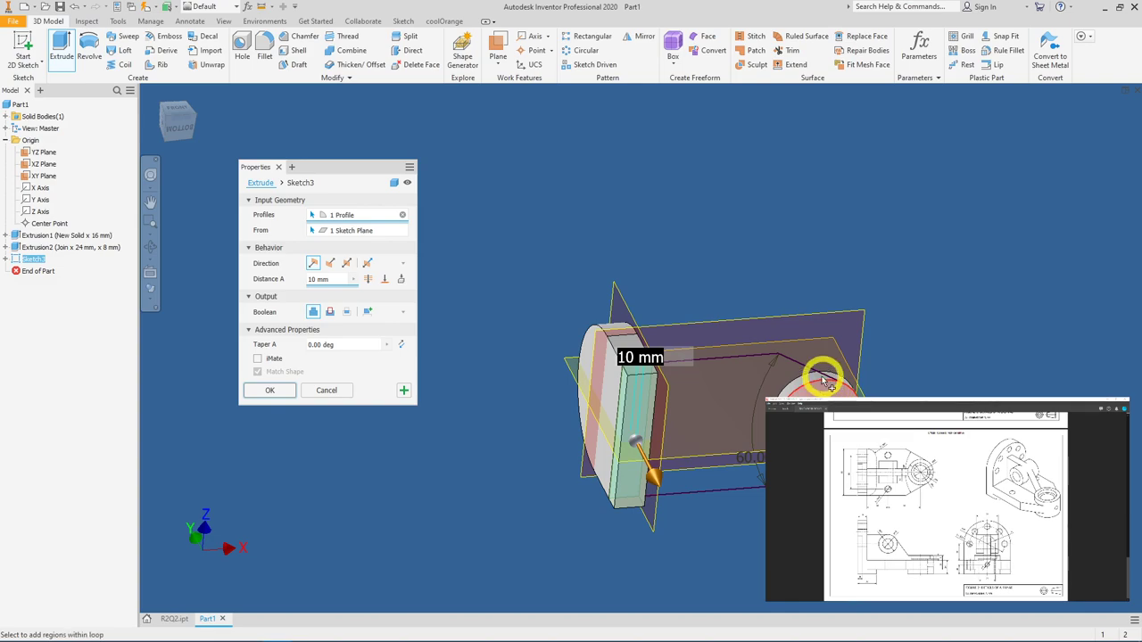
click(328, 391)
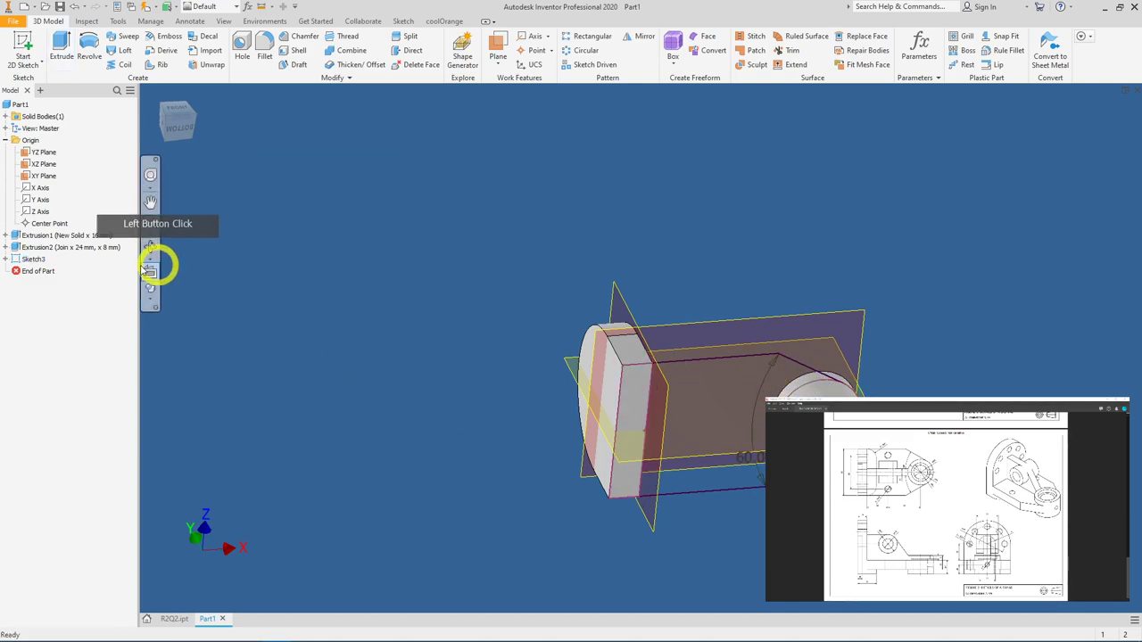
Step: Reopen the arm sketch and draw a center point arc about the circle's center, along its edge between the two slanted lines
double_click(27, 258)
click(238, 182)
click(117, 63)
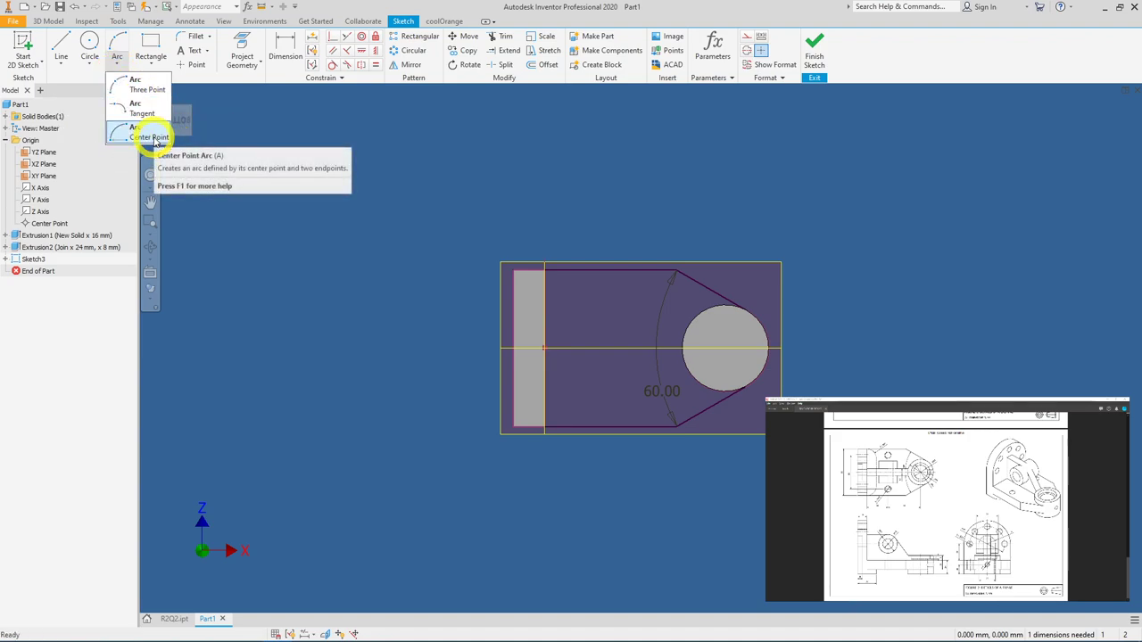
click(150, 138)
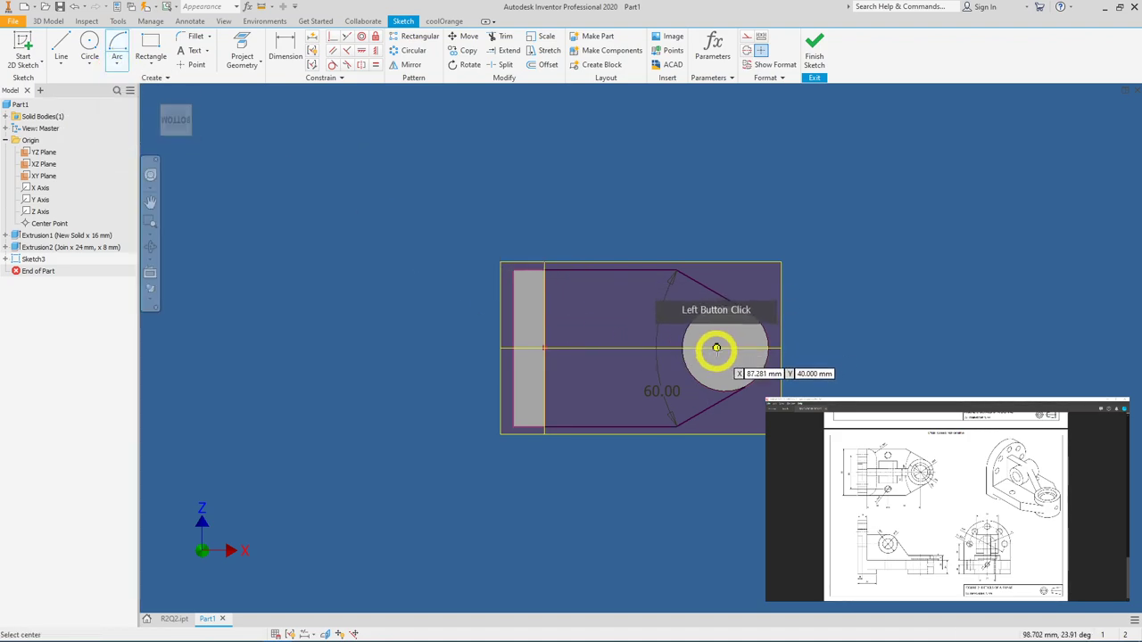
click(725, 348)
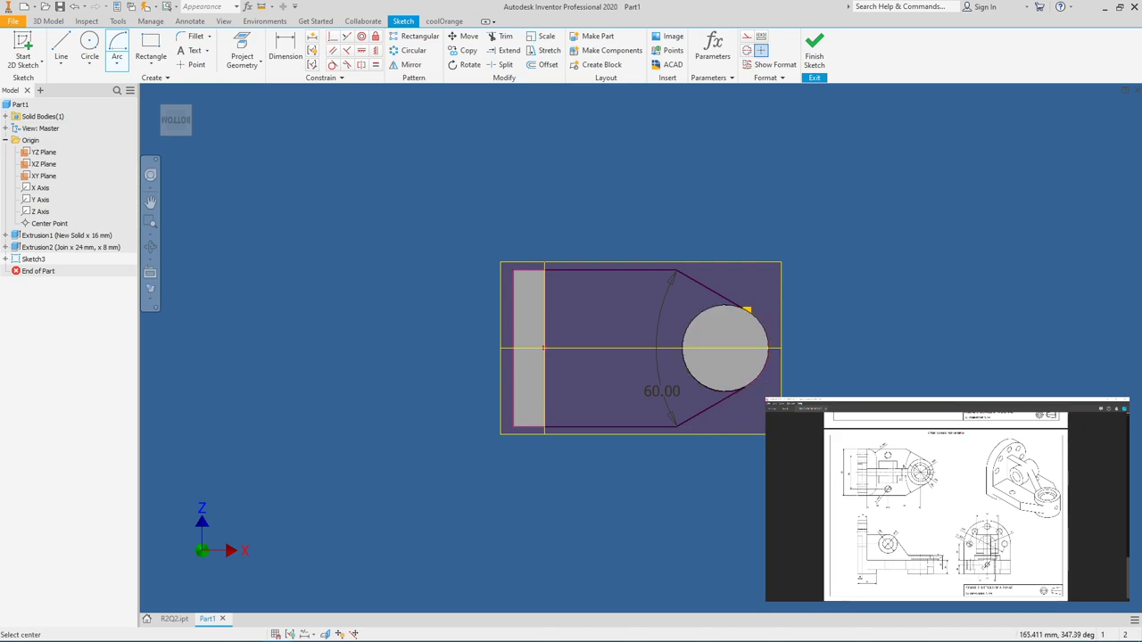
Step: Slice the view at the sketch plane and examine the arc and slanted line ends around the boss's circle
key(F7)
scroll(705, 379, down, 5)
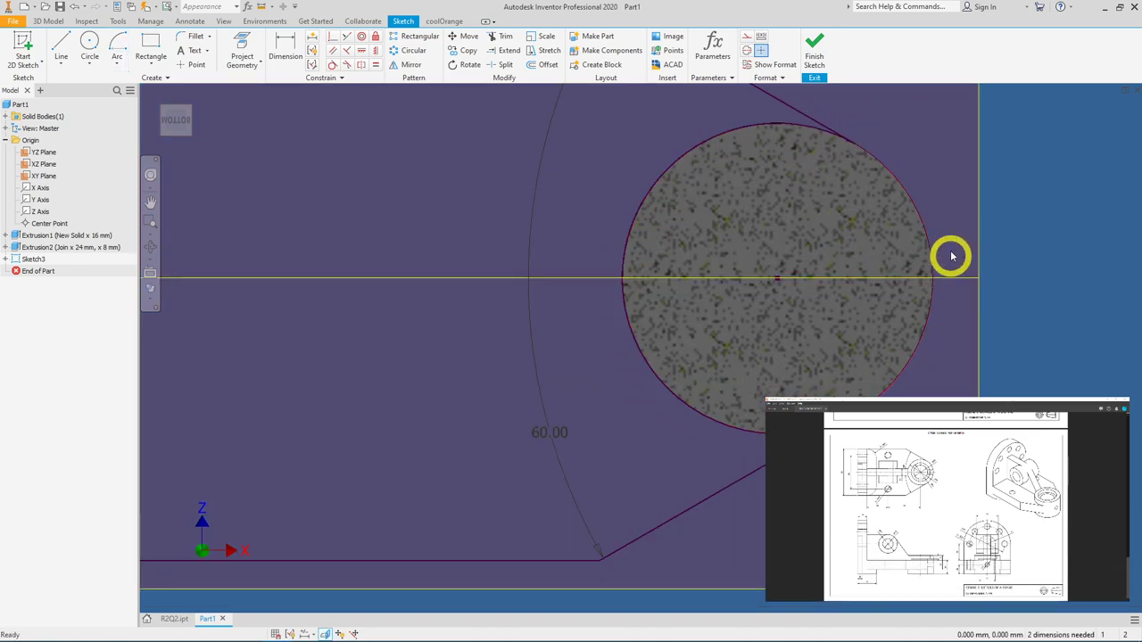
right_click(964, 191)
click(972, 185)
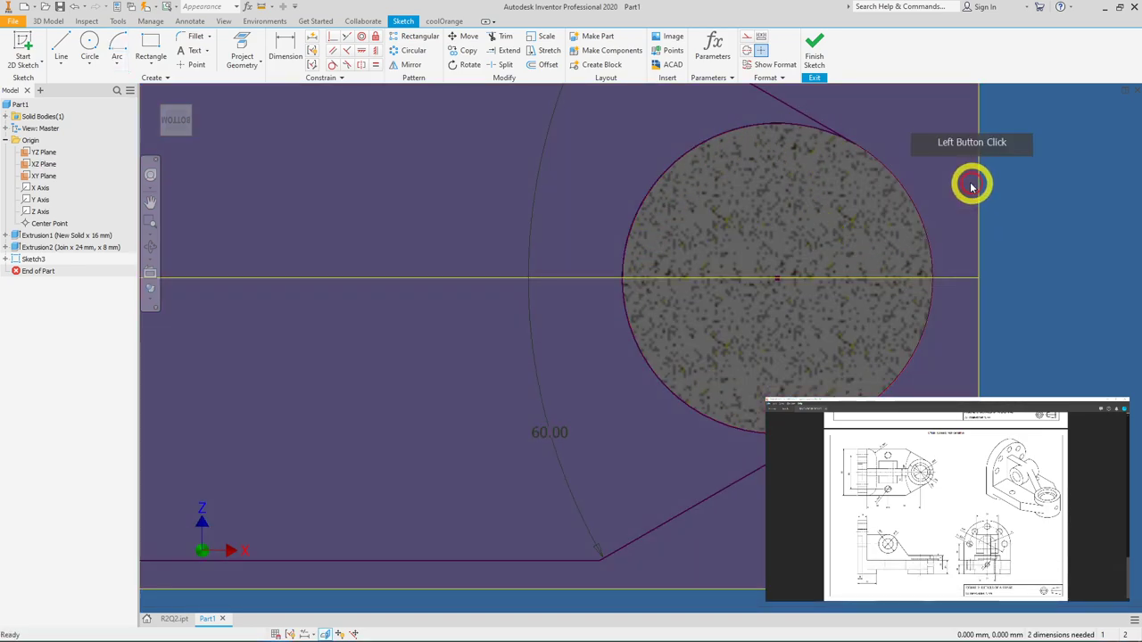
drag(1047, 209, 899, 211)
right_click(785, 213)
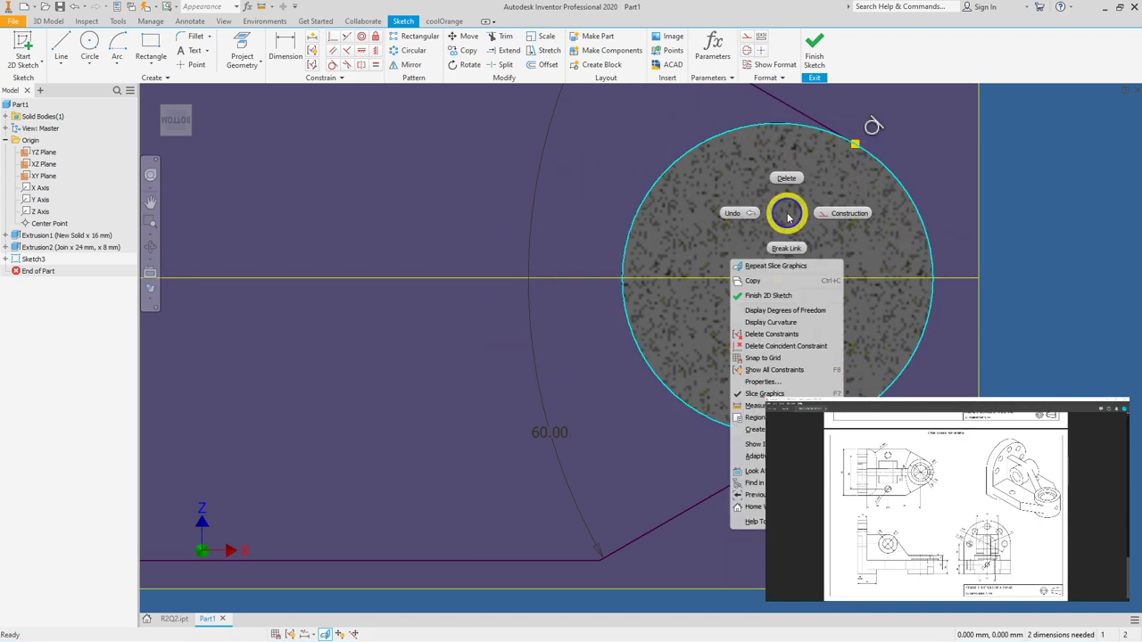
click(1012, 214)
mouse_move(1012, 214)
shift+middle_down()
mouse_move(981, 183)
mouse_move(981, 211)
mouse_move(1026, 255)
shift+middle_up()
mouse_move(1032, 351)
shift+middle_down()
mouse_move(951, 352)
mouse_move(959, 312)
shift+middle_up()
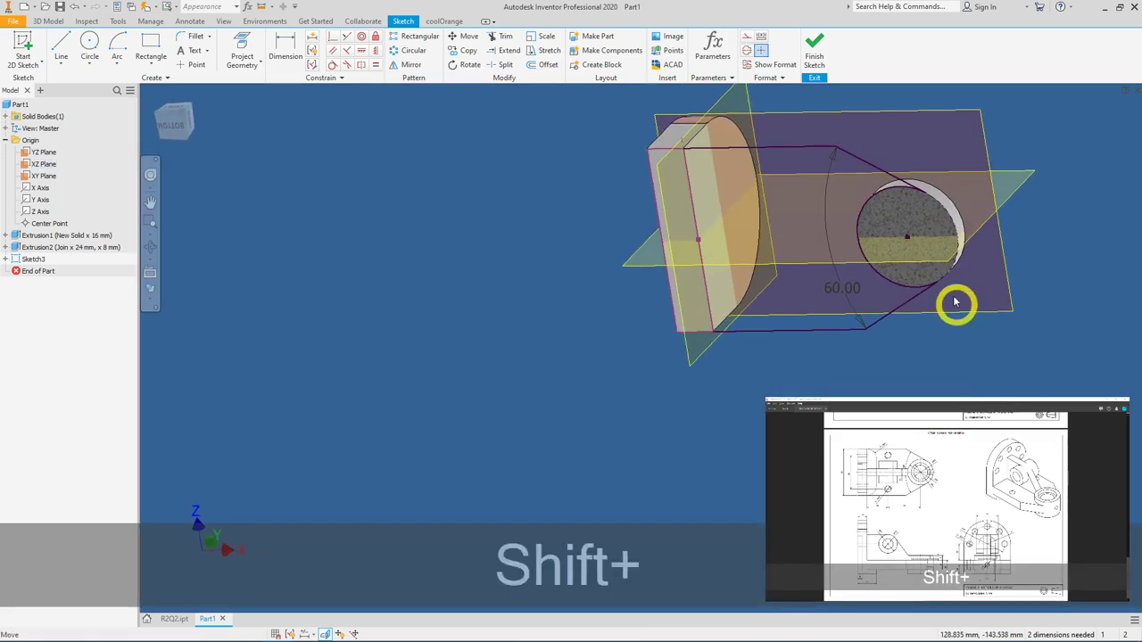
Step: Finish the sketch, try to extrude the arm profile, and inspect the profile's corner at the back plate
click(817, 45)
click(65, 51)
click(387, 133)
shift+middle_drag(829, 214, 717, 128)
scroll(705, 134, up, 5)
scroll(652, 140, up, 2)
scroll(684, 140, up, 3)
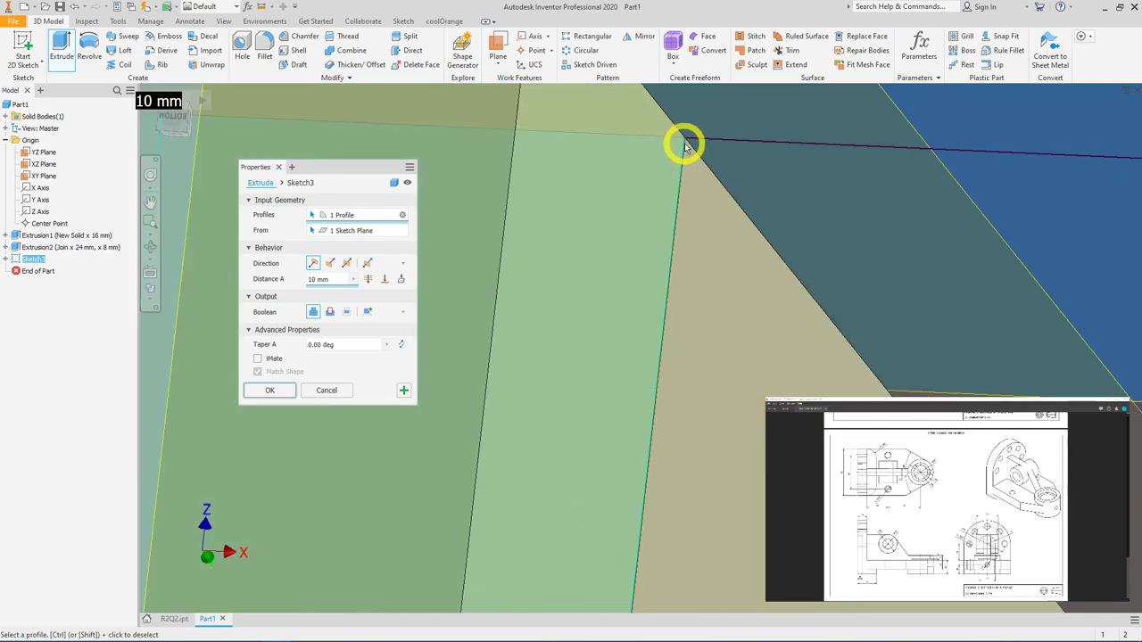
shift+middle_drag(615, 206, 525, 271)
click(322, 391)
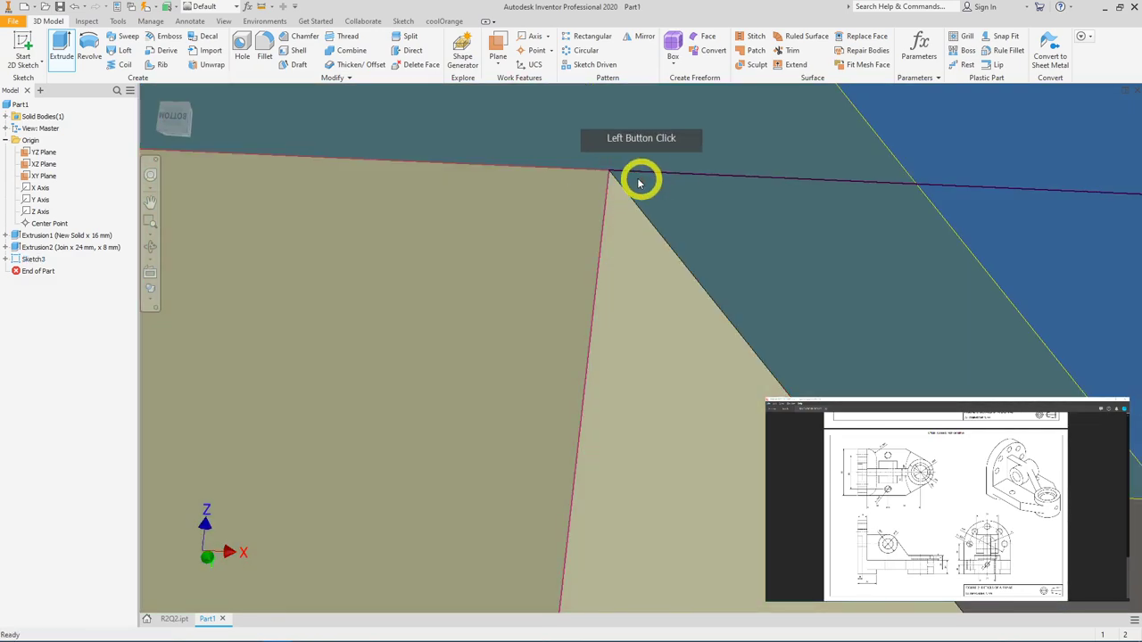
Step: Reopen the arm sketch, draw a line along the back plate's inner edge between the two straight arm lines, and finish the sketch
double_click(20, 259)
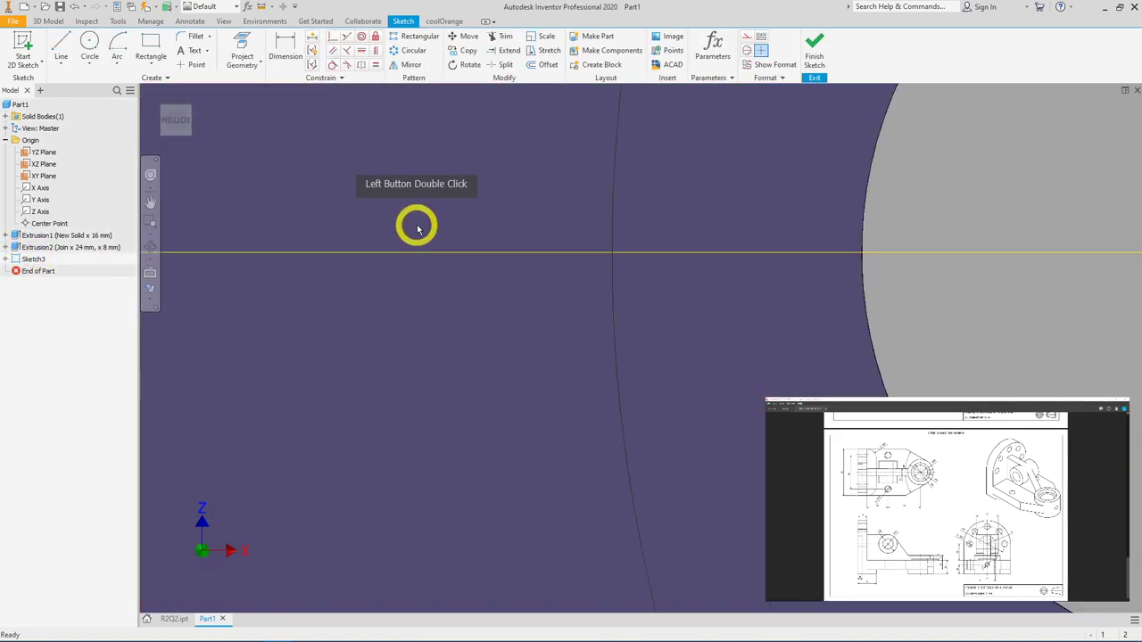
scroll(420, 235, down, 3)
scroll(400, 155, up, 4)
scroll(326, 158, down, 4)
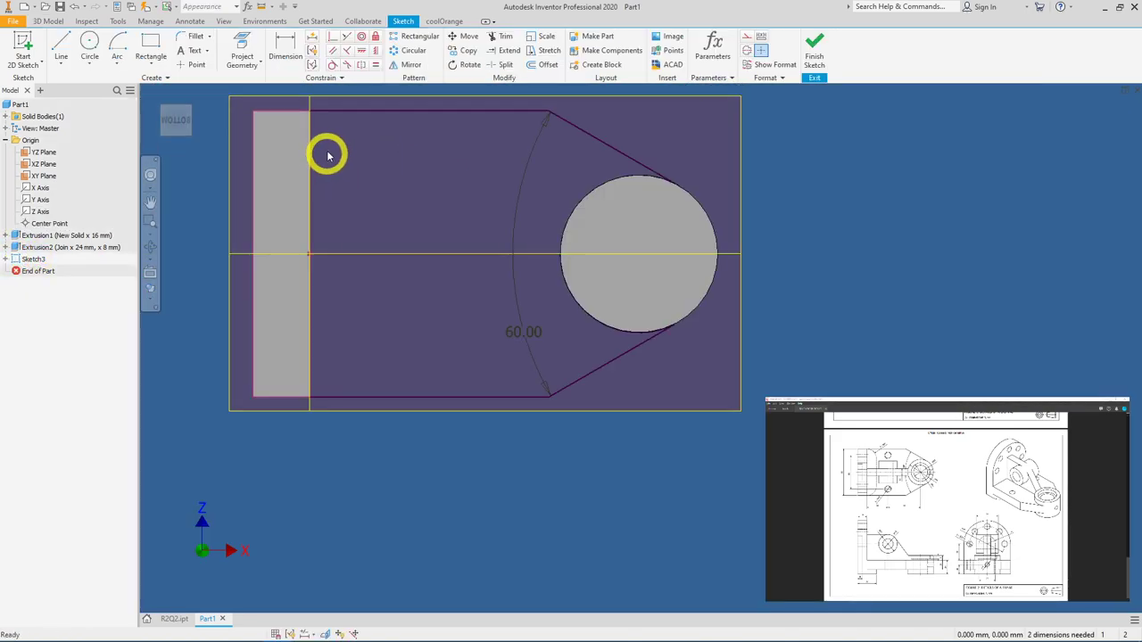
click(428, 111)
click(64, 50)
click(310, 111)
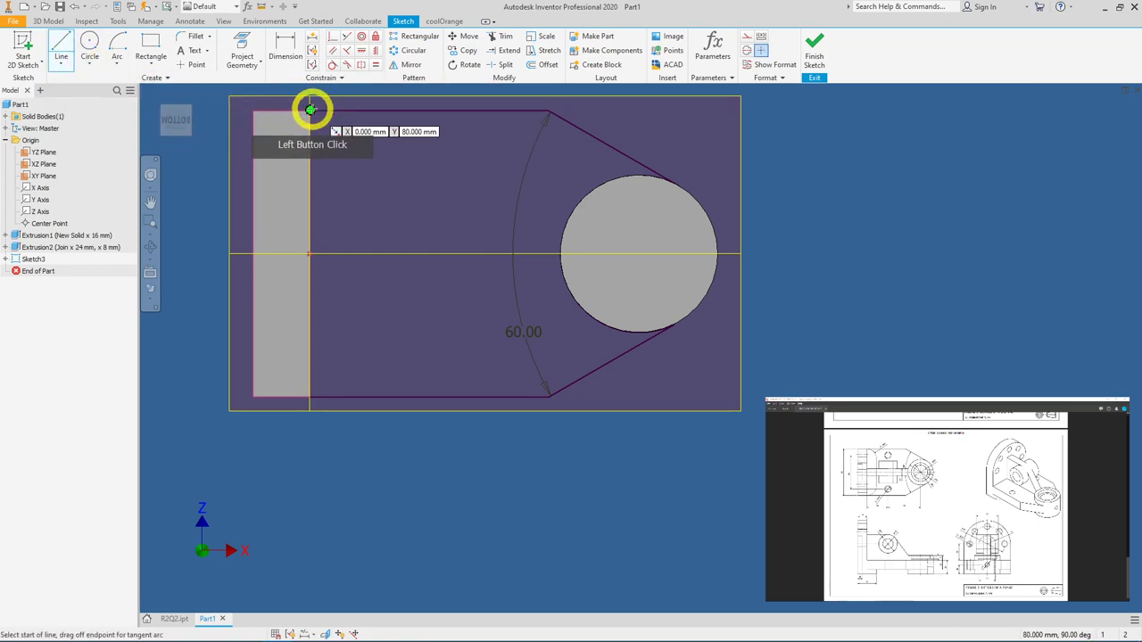
click(328, 392)
mouse_move(540, 275)
shift+middle_down()
mouse_move(490, 250)
mouse_move(508, 237)
shift+middle_up()
click(816, 54)
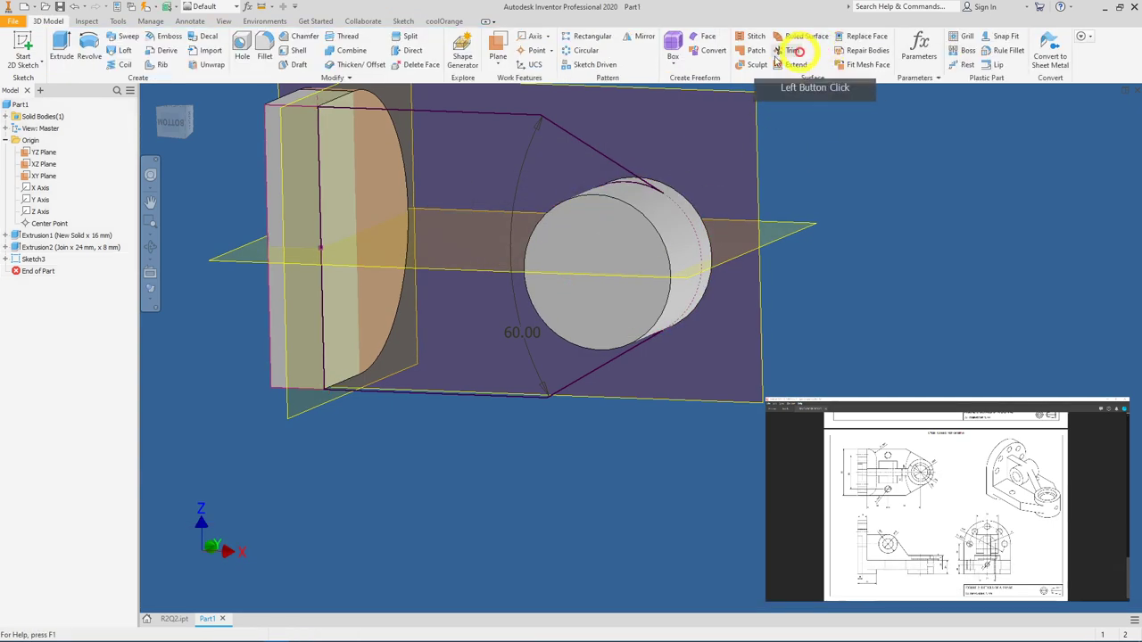
Step: Try to extrude the arm profile with the new closing line
click(61, 49)
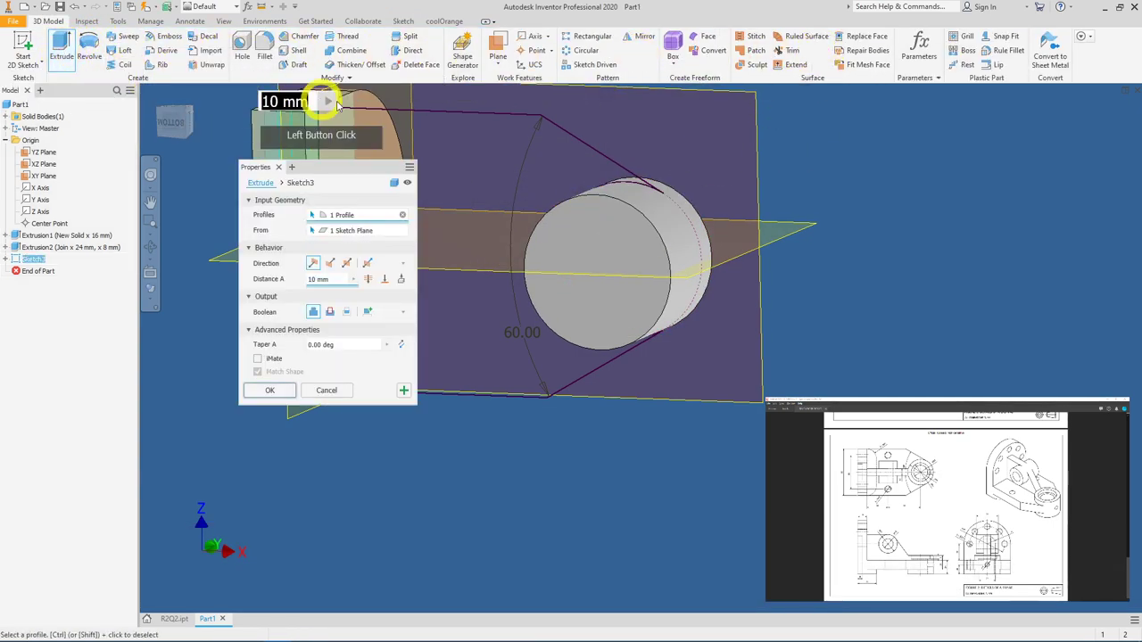
mouse_move(612, 194)
shift+middle_down()
mouse_move(675, 170)
mouse_move(694, 209)
mouse_move(625, 196)
mouse_move(607, 205)
shift+middle_up()
shift+middle_drag(333, 390, 311, 194)
click(541, 171)
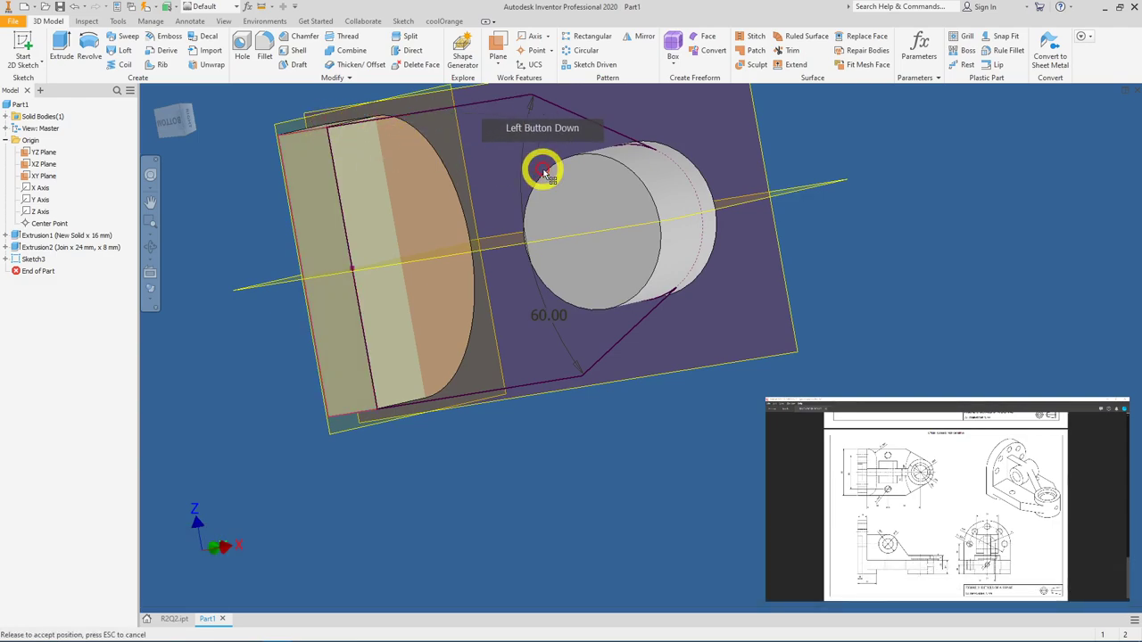
Step: Pull at the arm profile's line endpoints to test their connections, stretching the lower slanted line past the boss
click(387, 125)
click(757, 355)
drag(675, 290, 793, 259)
shift+middle_drag(793, 275, 821, 265)
drag(804, 176, 665, 158)
drag(752, 199, 579, 107)
click(503, 170)
drag(695, 103, 327, 143)
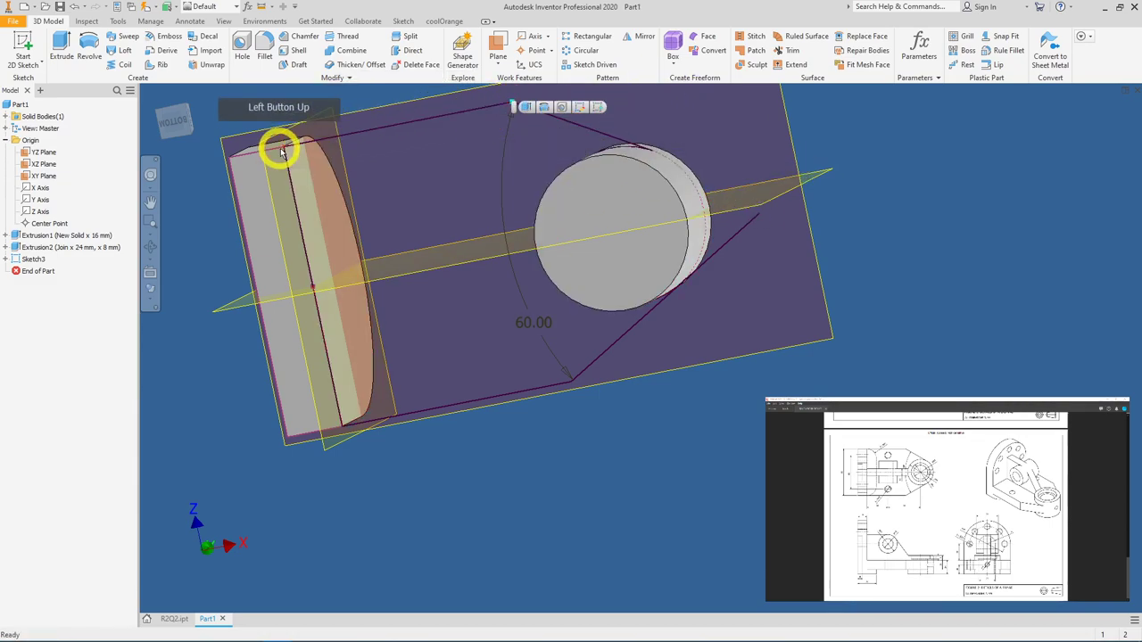
drag(469, 214, 417, 395)
click(731, 308)
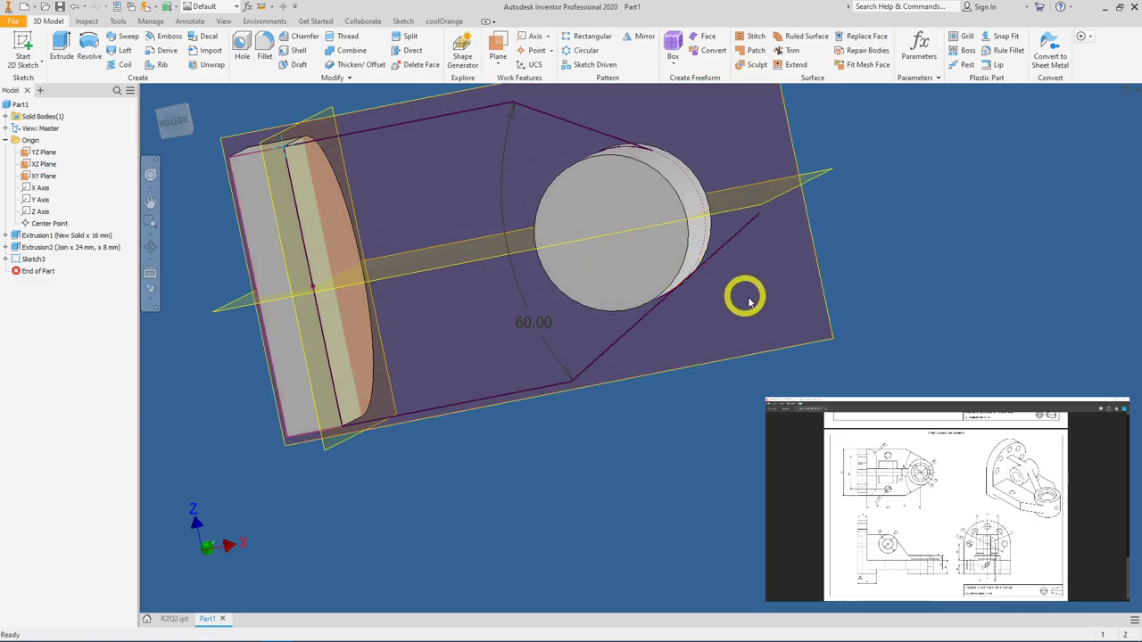
ctrl+shift+middle_drag(769, 314, 767, 178)
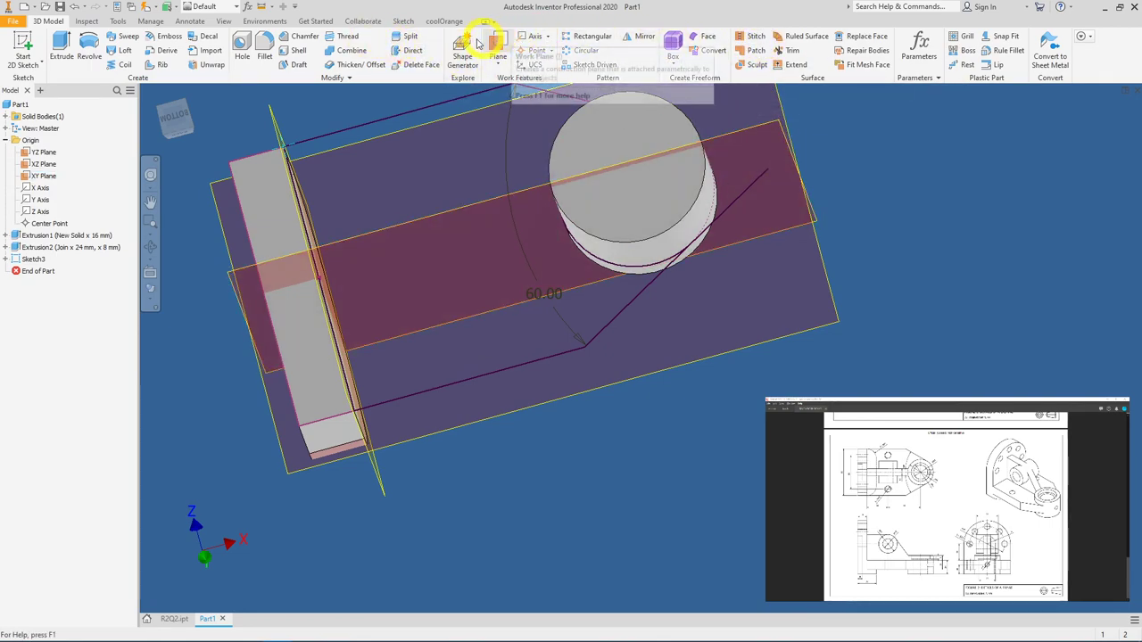
Step: Reopen the arm sketch, trim the lower slanted line's overhang back to the boss's circle, and finish the sketch
double_click(32, 259)
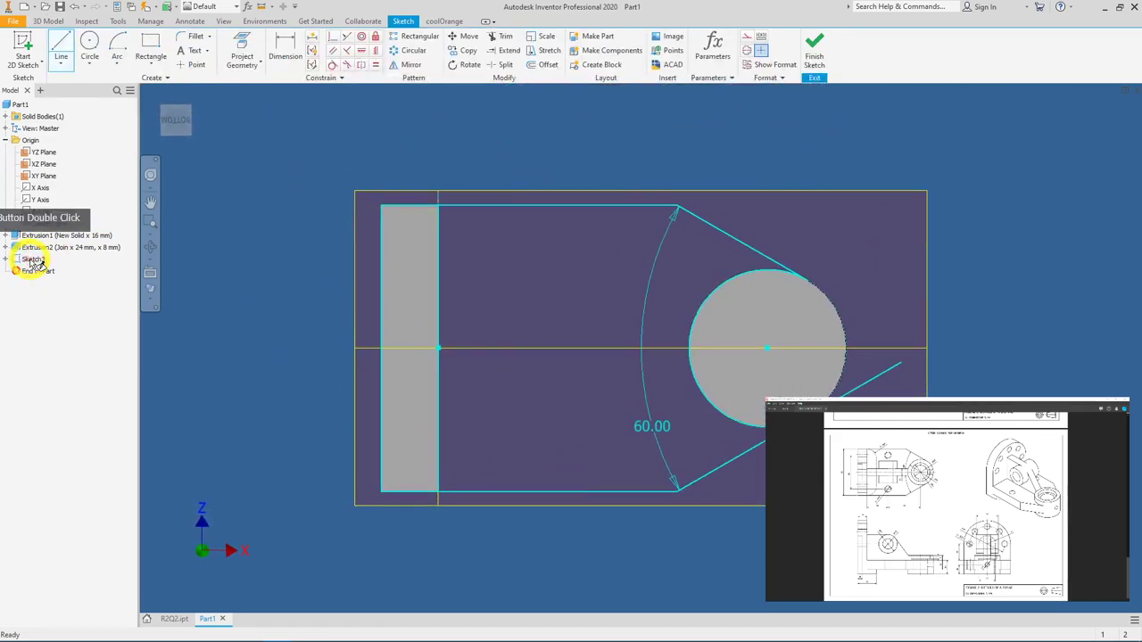
click(501, 37)
click(869, 376)
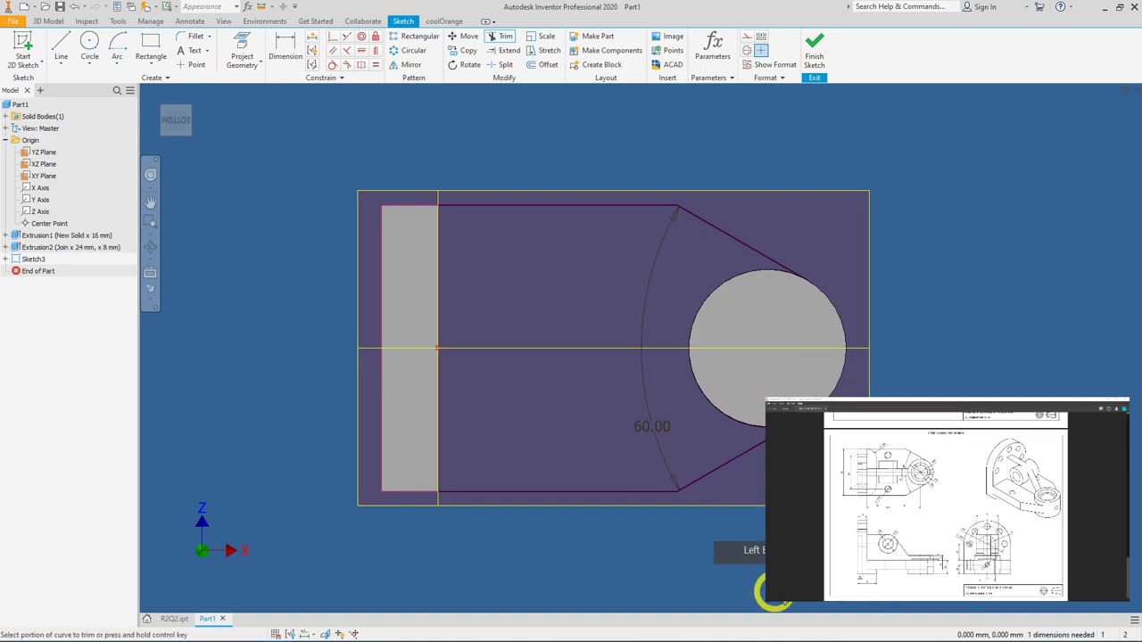
click(814, 51)
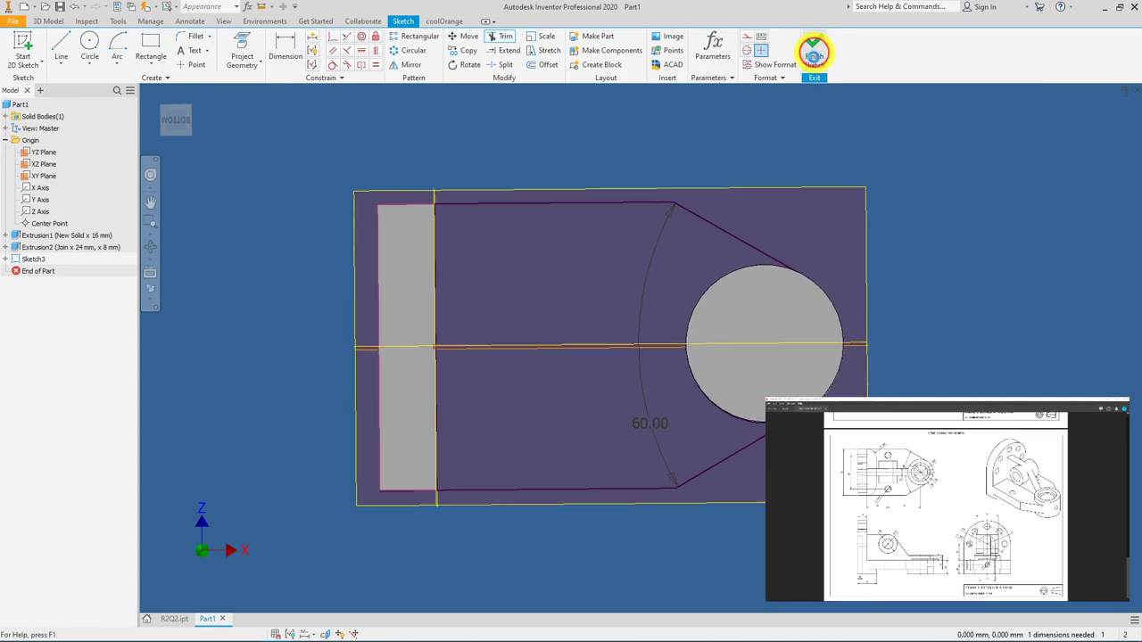
Step: Try to extrude the arm profile with the trimmed slanted line
click(61, 46)
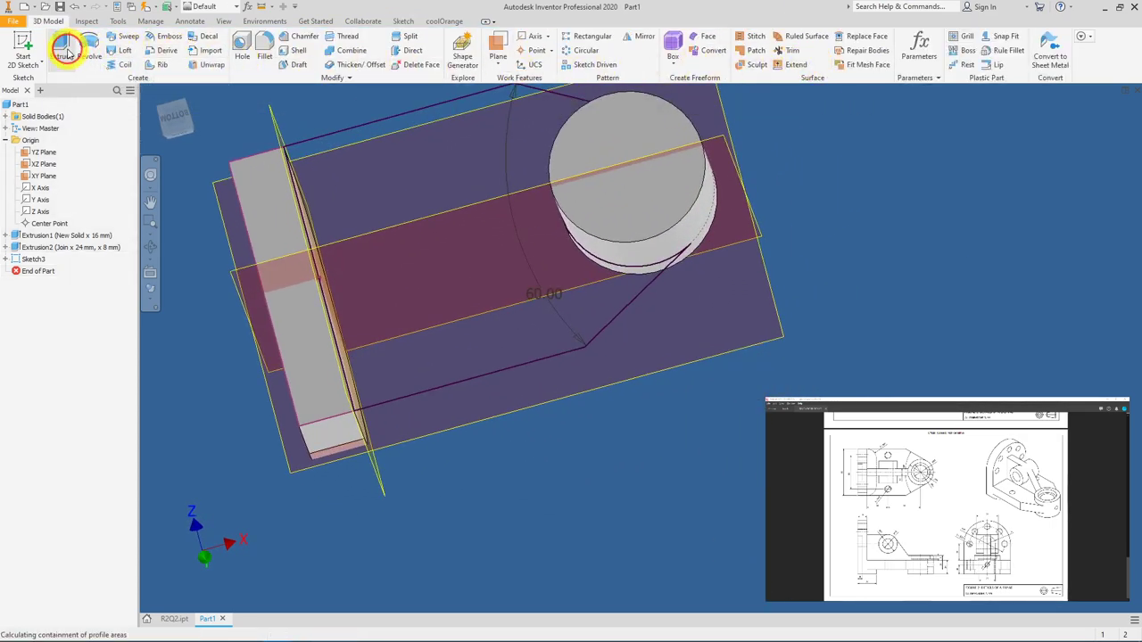
click(603, 307)
mouse_move(603, 307)
shift+middle_down()
mouse_move(650, 319)
mouse_move(576, 327)
mouse_move(541, 365)
mouse_move(540, 390)
mouse_move(549, 384)
shift+middle_up()
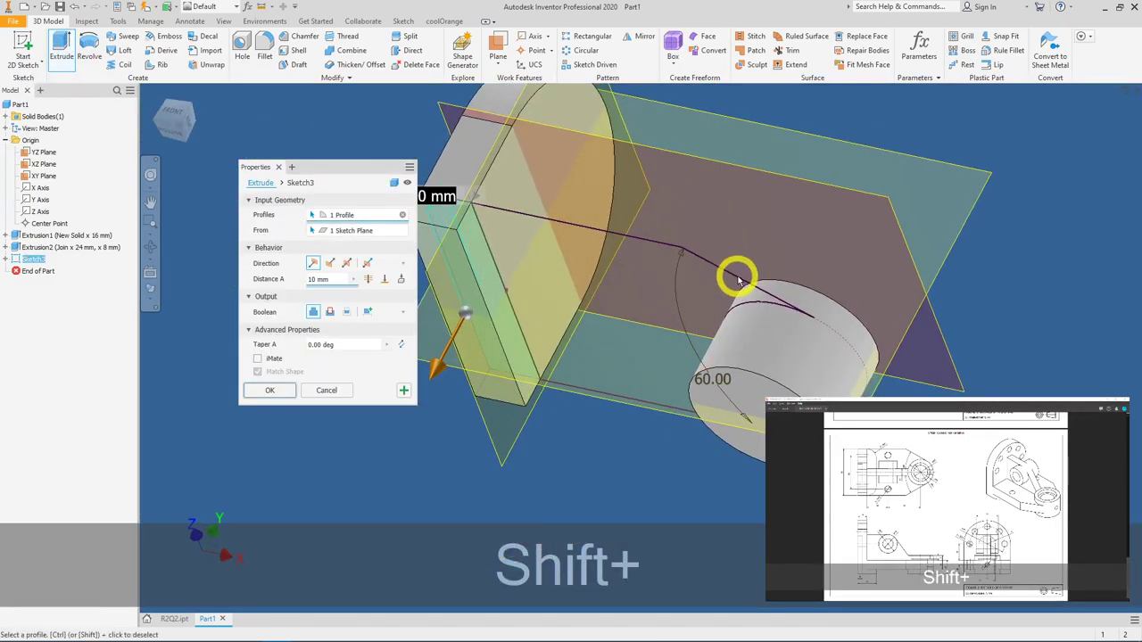
click(327, 391)
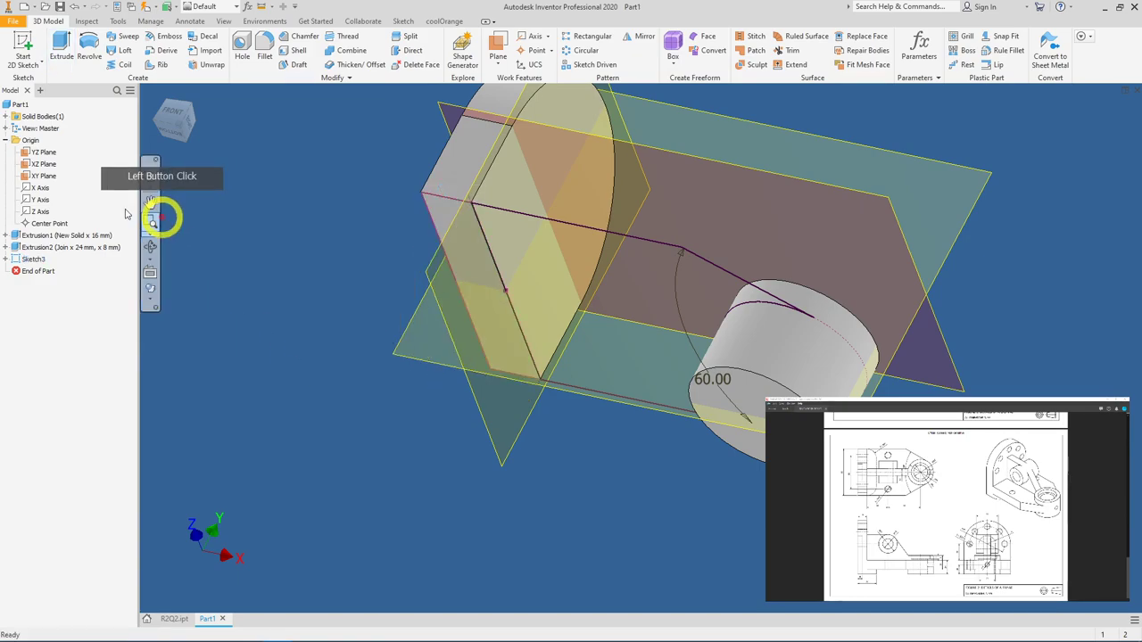
Step: Reopen the arm sketch, slice the view, constrain the arc's loose endpoint coincident near the lower slanted line's end, and finish the sketch
double_click(37, 257)
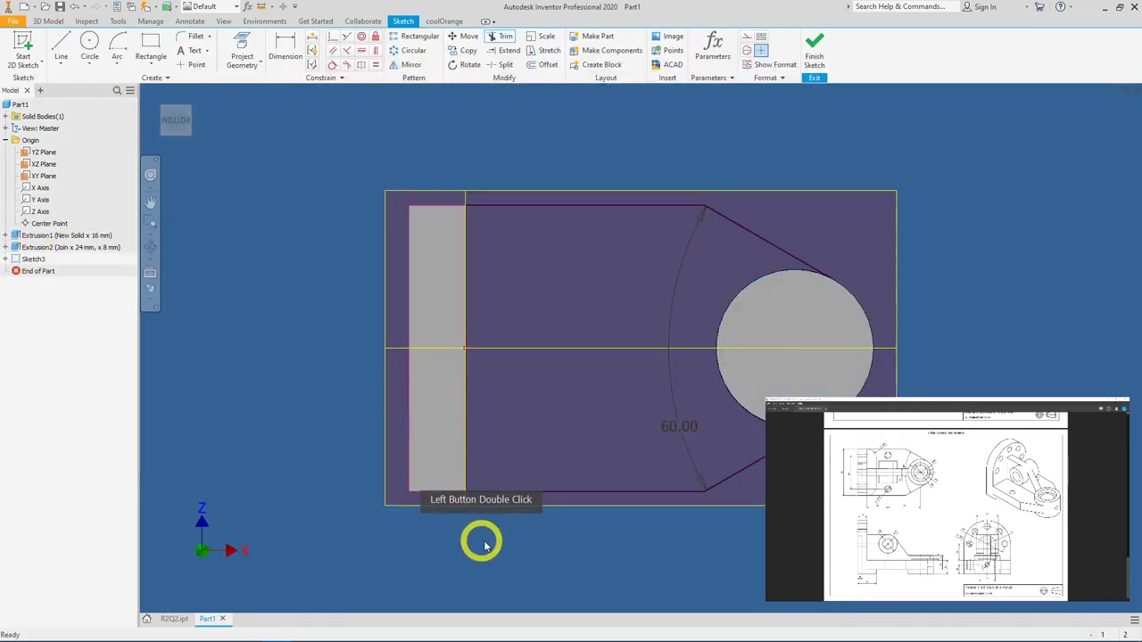
drag(664, 491, 709, 490)
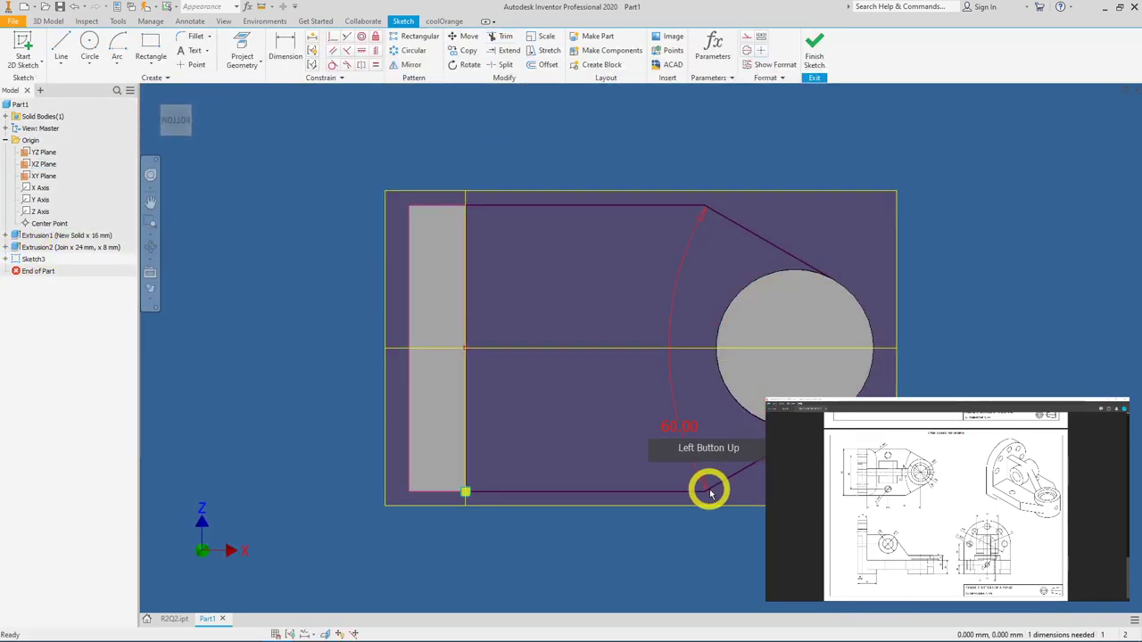
drag(635, 523, 841, 419)
drag(658, 492, 819, 421)
drag(594, 297, 839, 394)
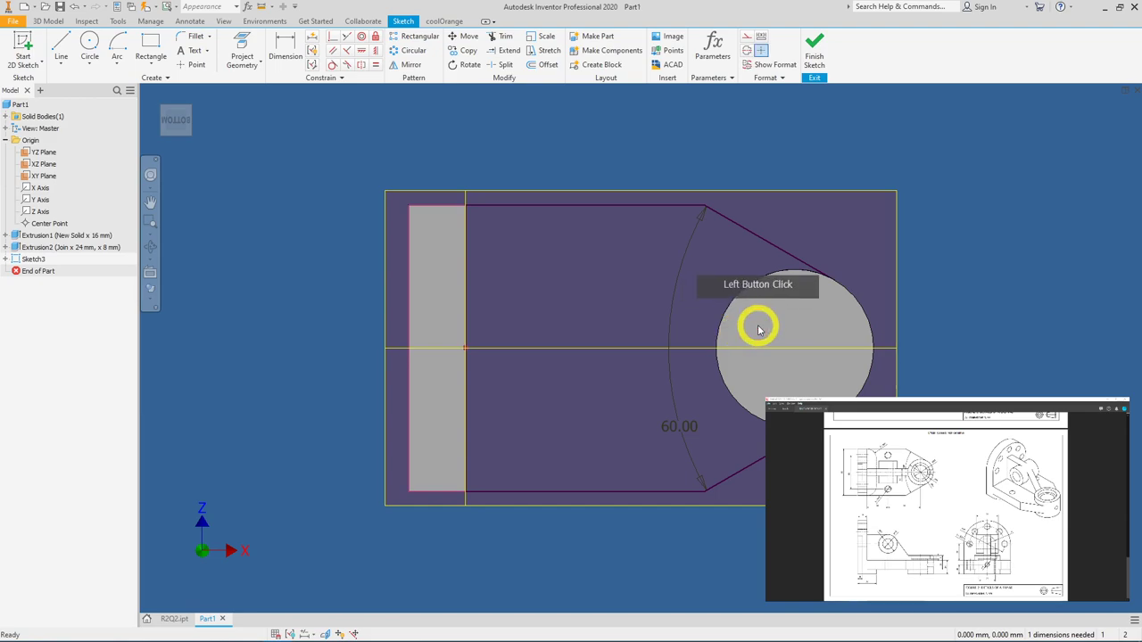
key(F7)
key(shift)
mouse_move(749, 314)
shift+mouse_down()
mouse_move(795, 324)
mouse_move(771, 309)
mouse_move(807, 325)
shift+mouse_up()
click(333, 37)
click(741, 300)
click(847, 390)
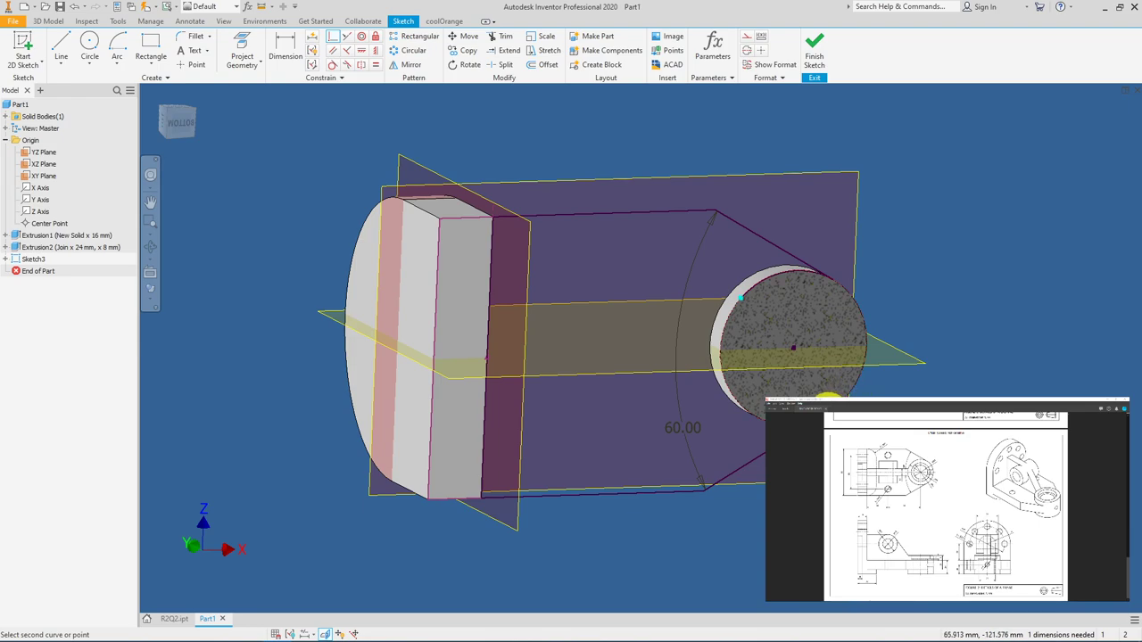
click(973, 315)
click(814, 49)
Step: Extrude the closed arm profile 16 mm, joining it to the back plate and boss
click(22, 67)
click(61, 46)
click(739, 297)
shift+middle_drag(722, 297, 637, 276)
click(634, 242)
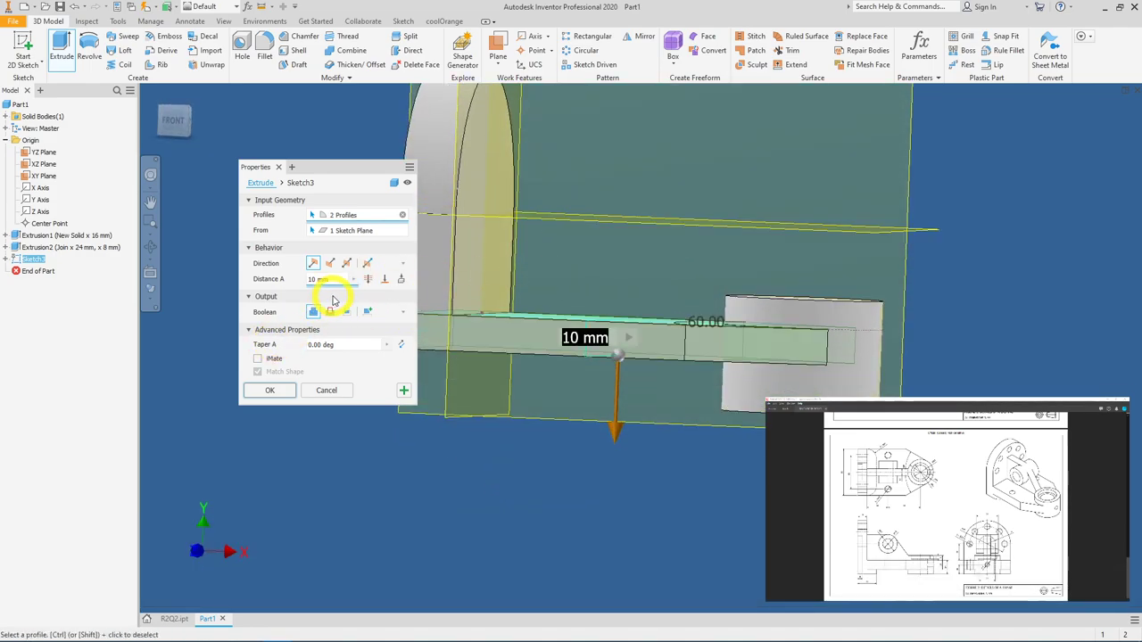
text(16)
click(270, 389)
Step: Start a sketch on the arm's underside and draw a full-width rectangle from the back plate's outer corner to the opposite side edge
shift+middle_drag(630, 370, 635, 345)
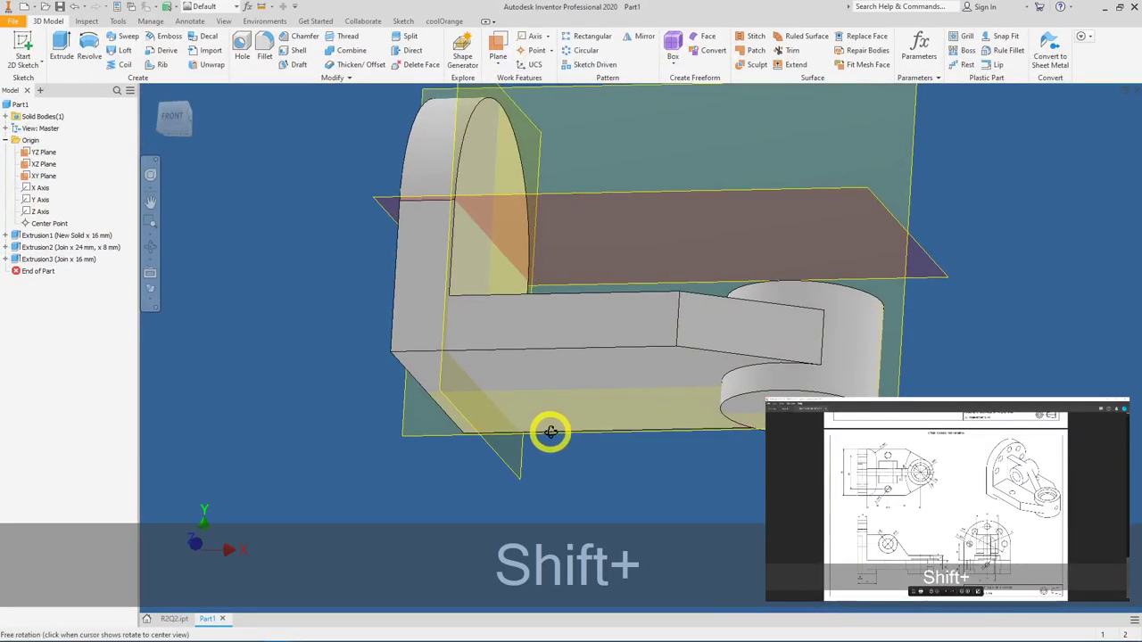
shift+middle_drag(551, 431, 539, 376)
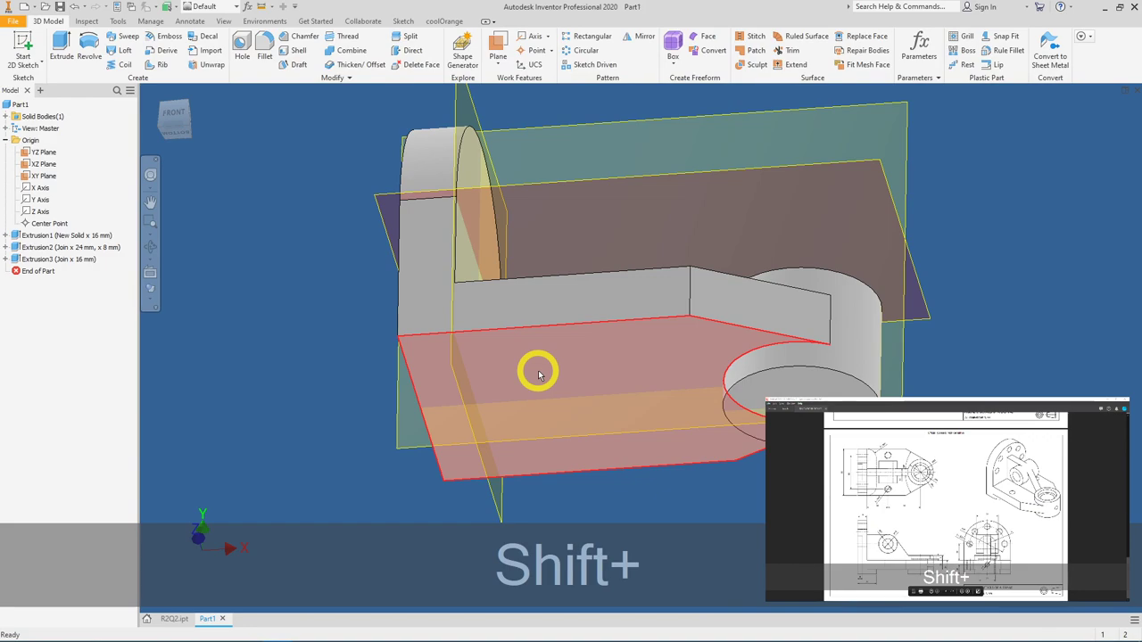
click(538, 373)
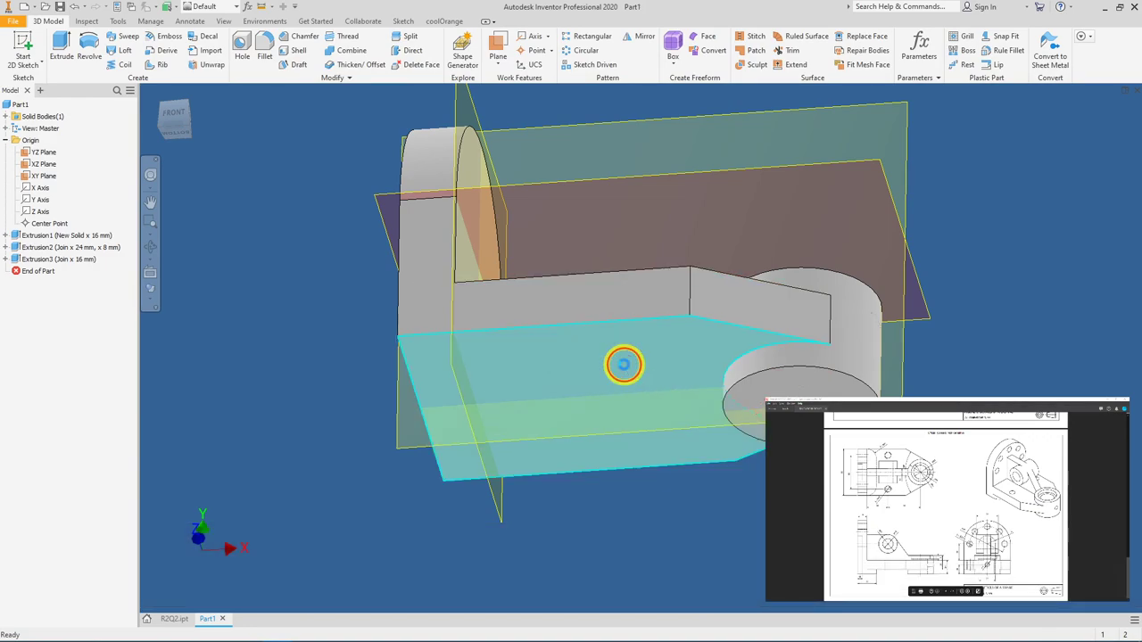
click(665, 370)
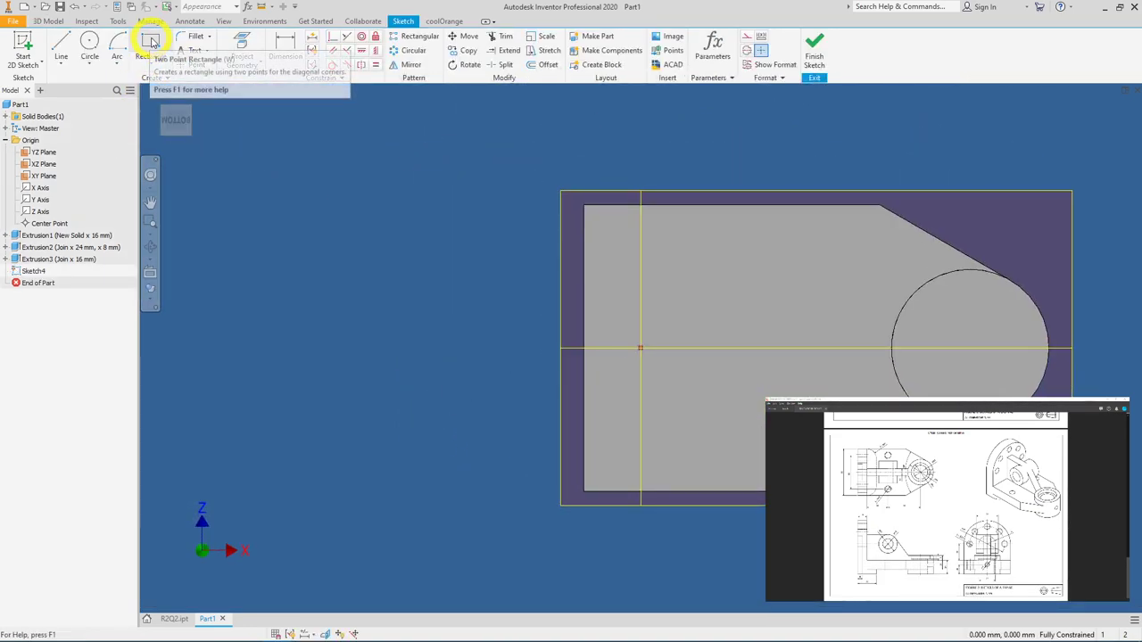
click(152, 42)
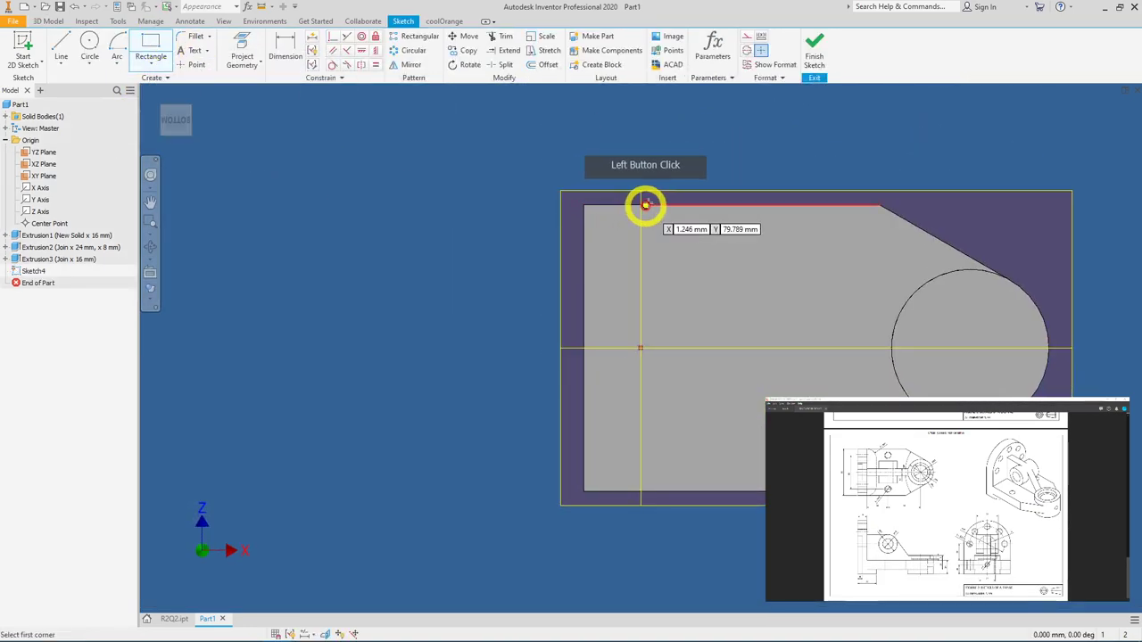
click(583, 206)
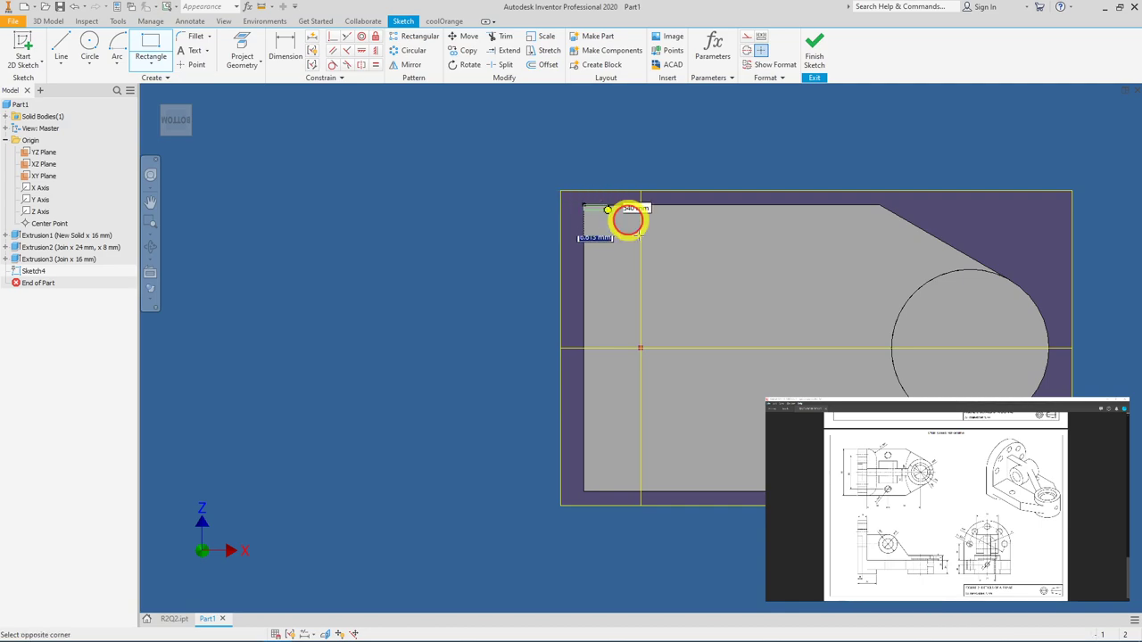
click(698, 492)
click(428, 164)
Step: Dimension the rectangle's extent along the arm as 32 mm and finish the sketch
click(277, 53)
click(634, 247)
click(700, 301)
click(583, 295)
click(628, 151)
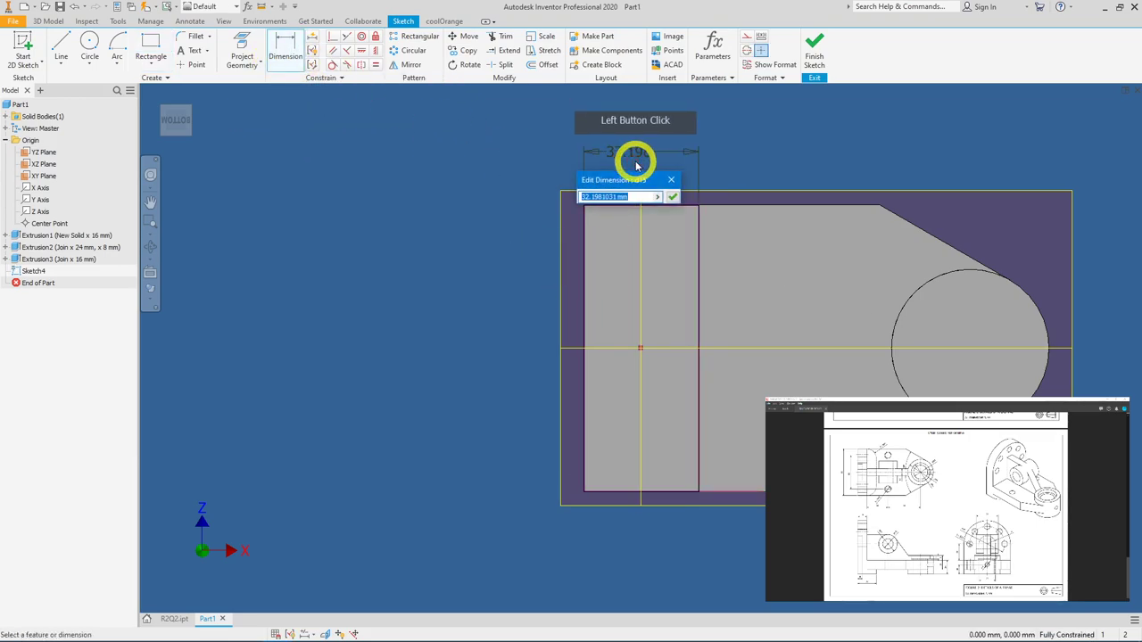
text(32)
click(671, 192)
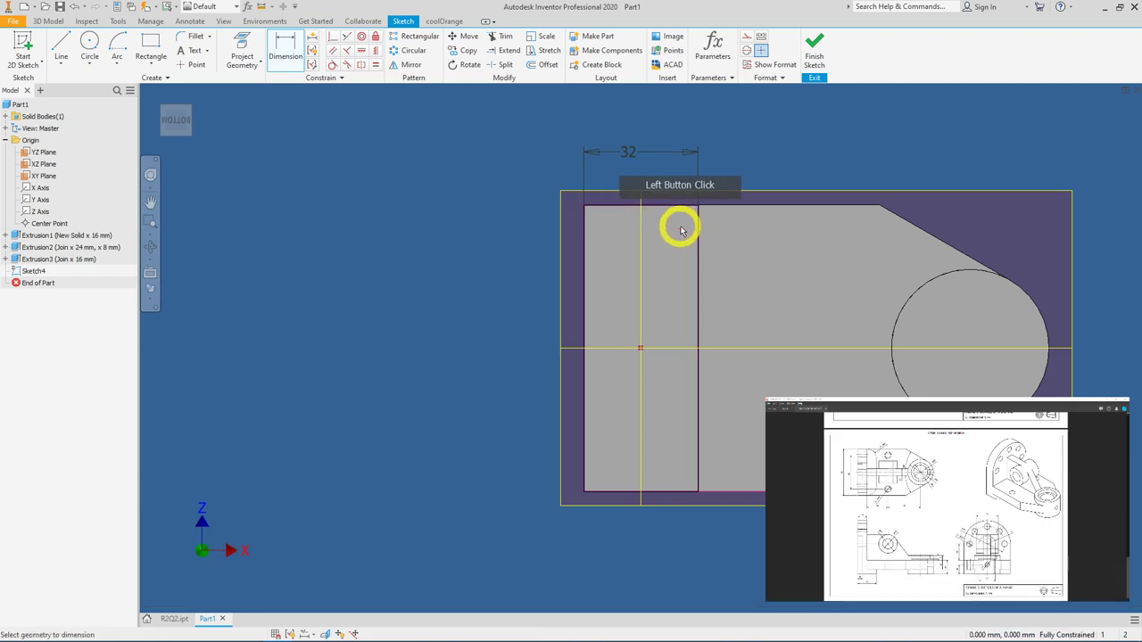
click(816, 52)
Step: Extrude the underside rectangle as a join, extending it to the back plate's bottom face to form the foot
click(58, 45)
click(540, 385)
click(365, 278)
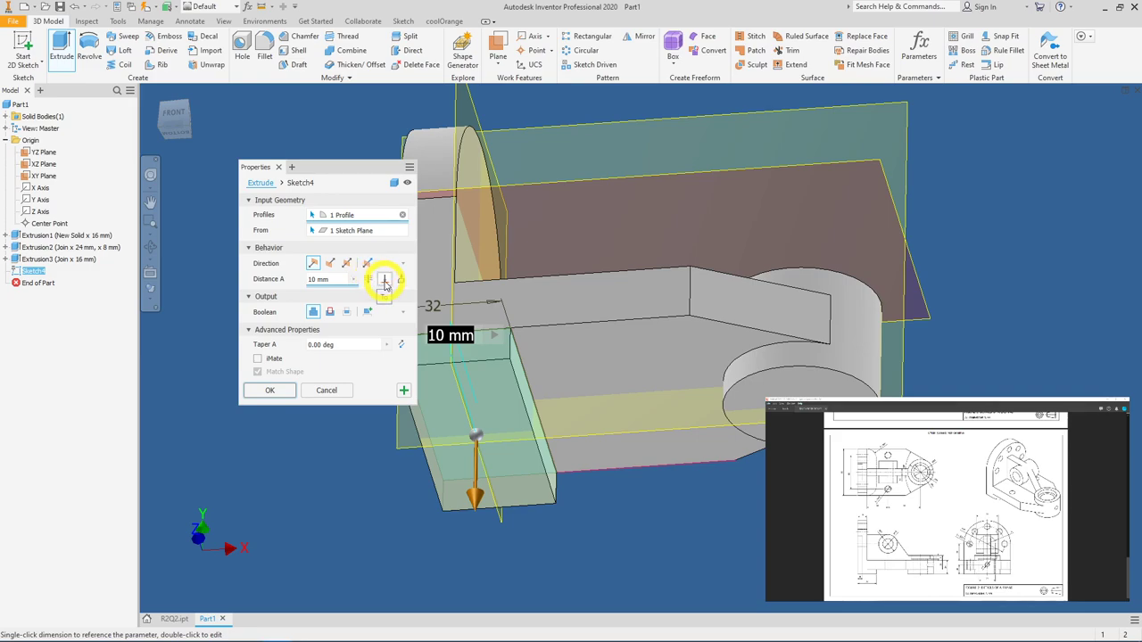
click(384, 280)
click(731, 408)
click(563, 451)
click(268, 408)
click(624, 473)
Step: Start a sketch on the XY plane and draw a circle about 36 mm in diameter above the arm, centred near the XZ plane
shift+middle_drag(638, 444, 565, 423)
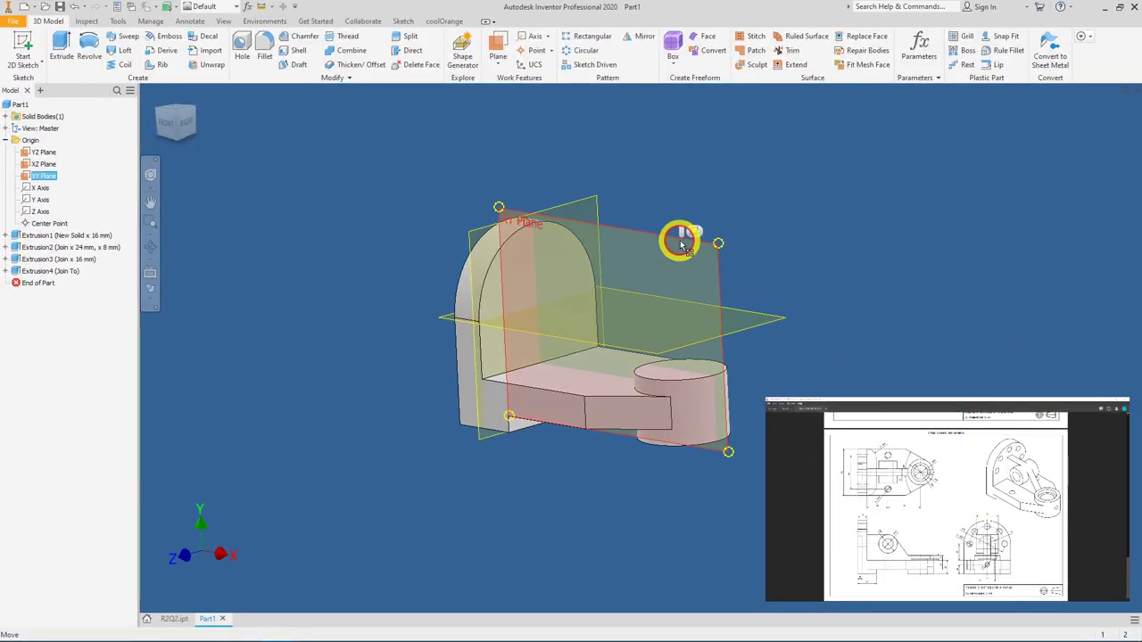
click(680, 240)
click(696, 232)
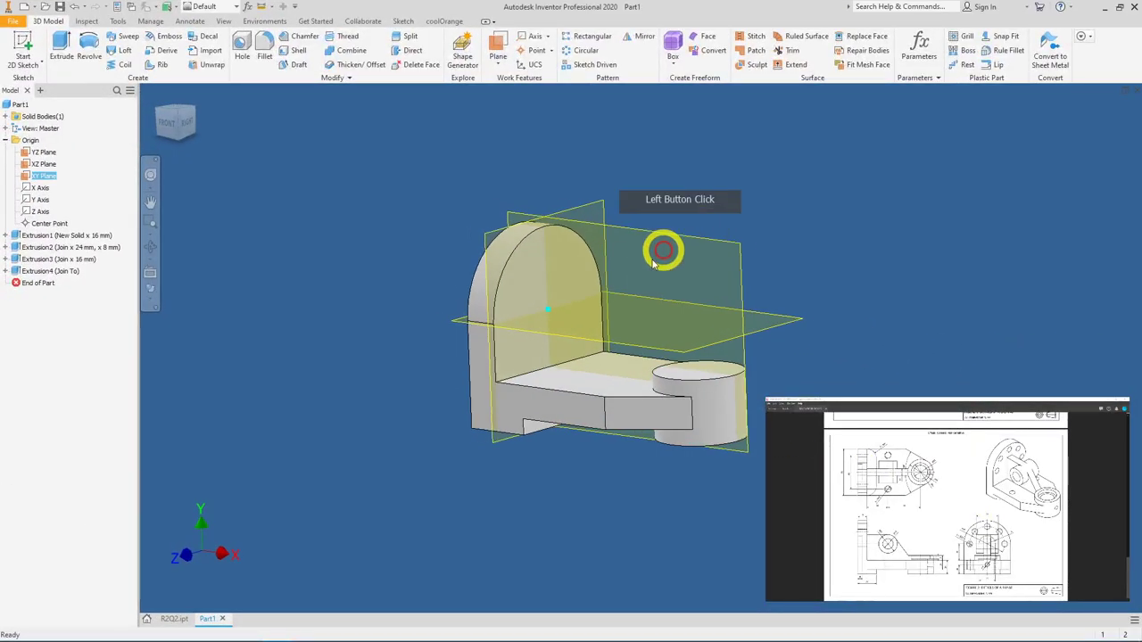
click(88, 45)
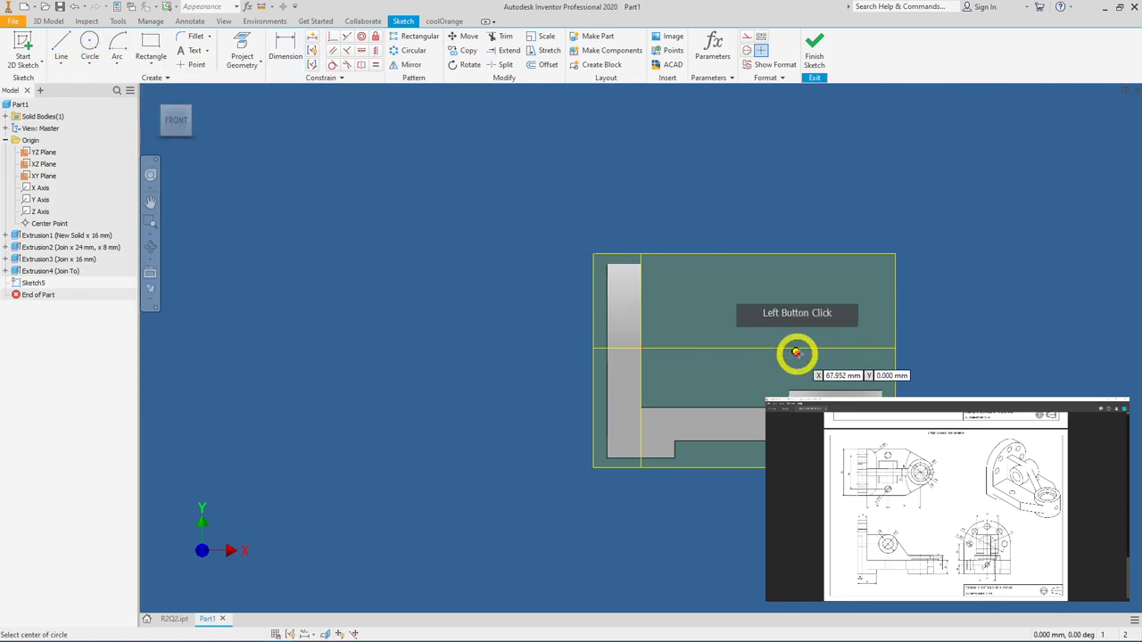
click(729, 348)
click(762, 366)
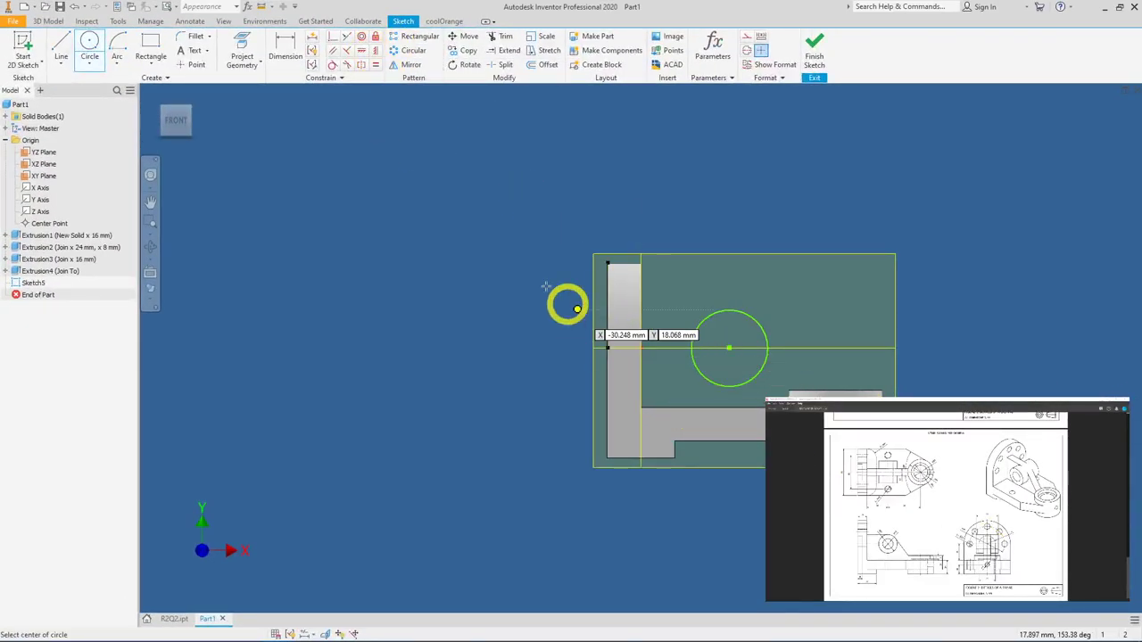
Step: Constrain the circle's centre horizontally in line with the origin
click(363, 52)
click(729, 349)
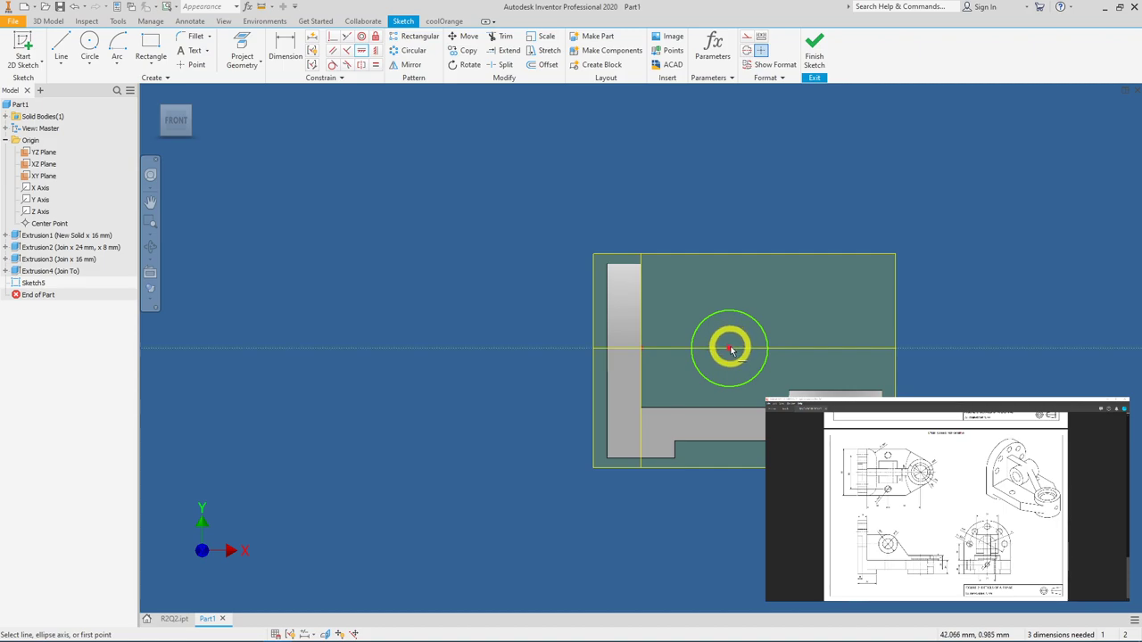
click(662, 350)
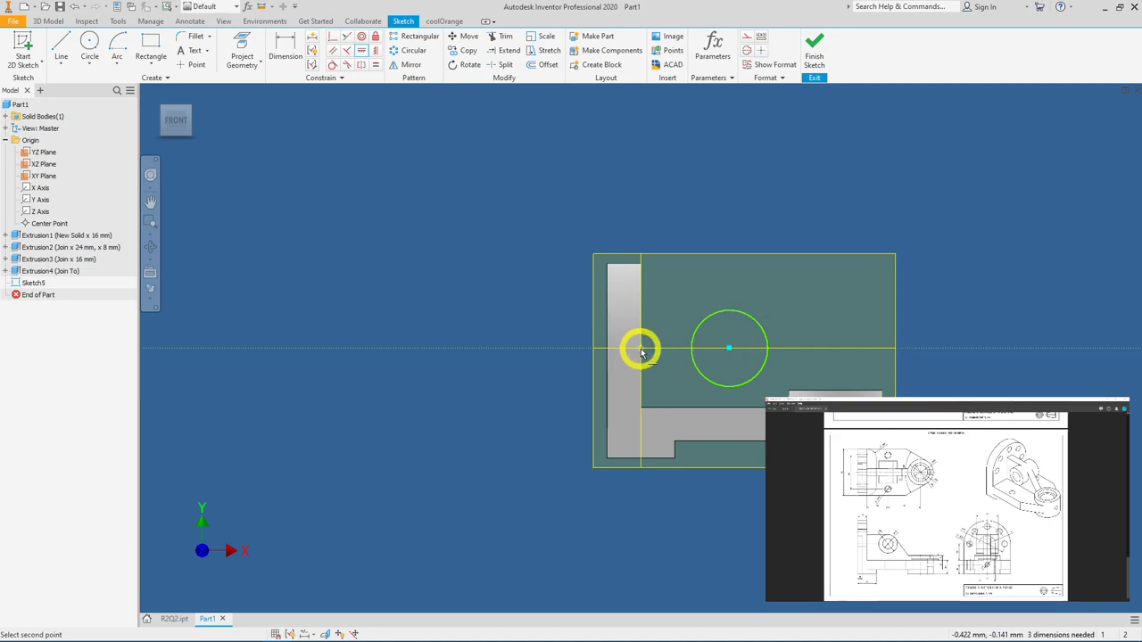
click(680, 408)
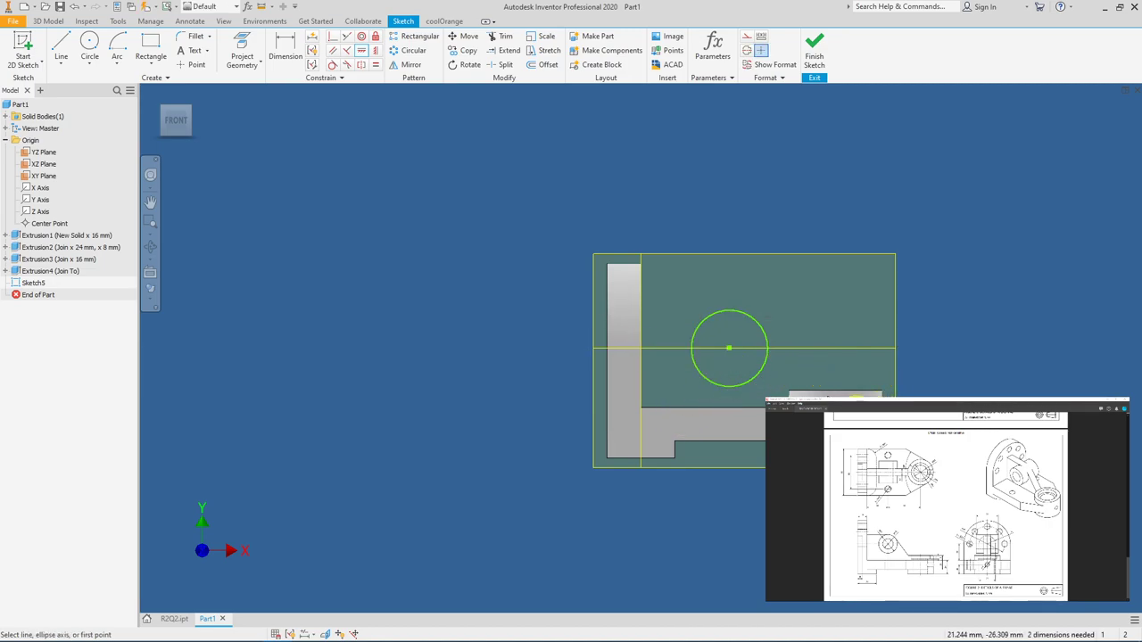
Step: Dimension the horizontal distance from the YZ plane to the circle's centre as 36 mm
click(285, 49)
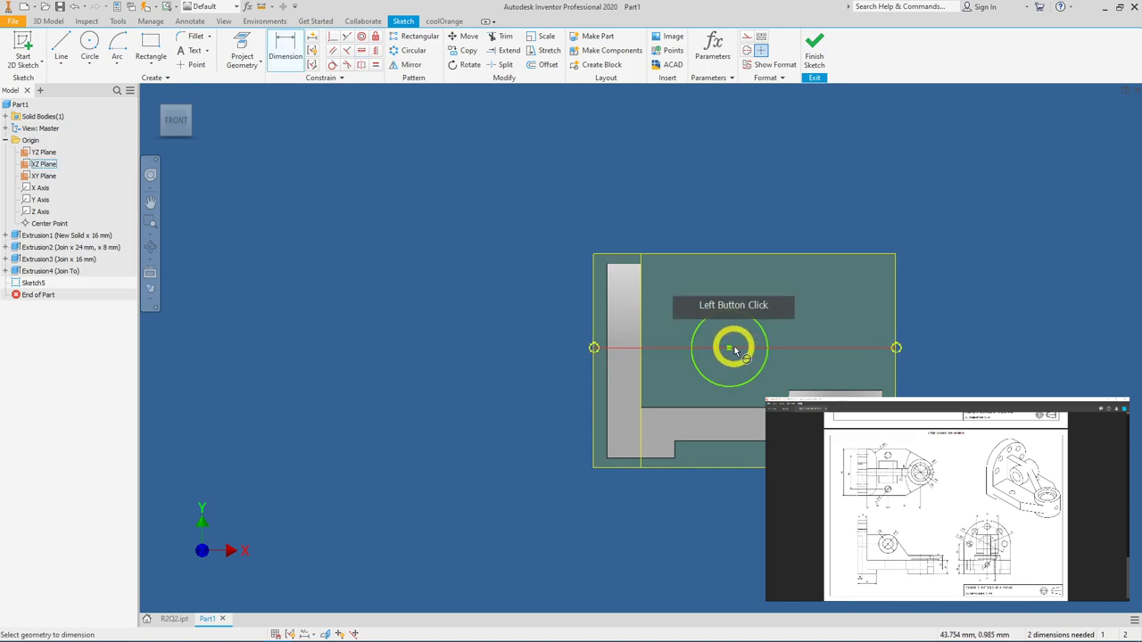
click(644, 332)
click(736, 357)
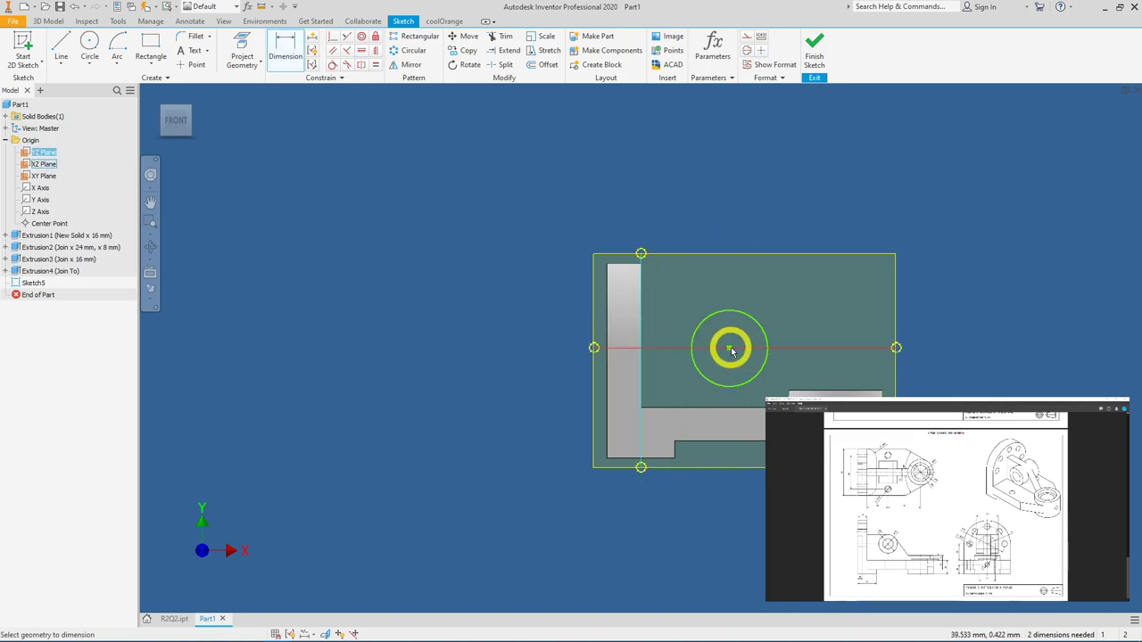
right_click(729, 349)
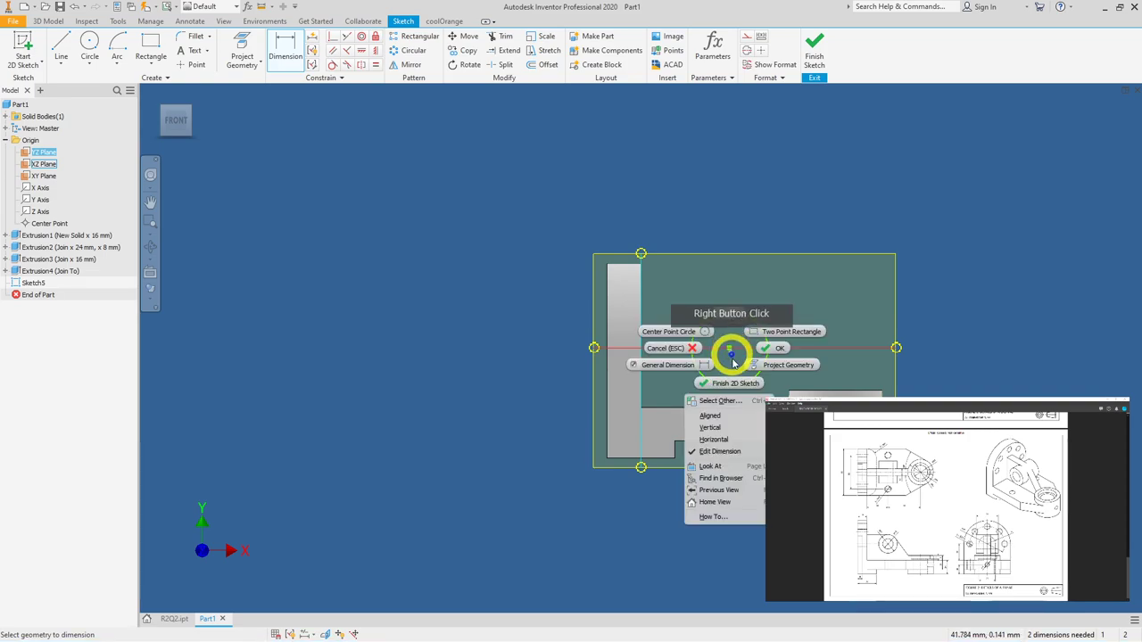
click(724, 400)
click(724, 400)
click(702, 200)
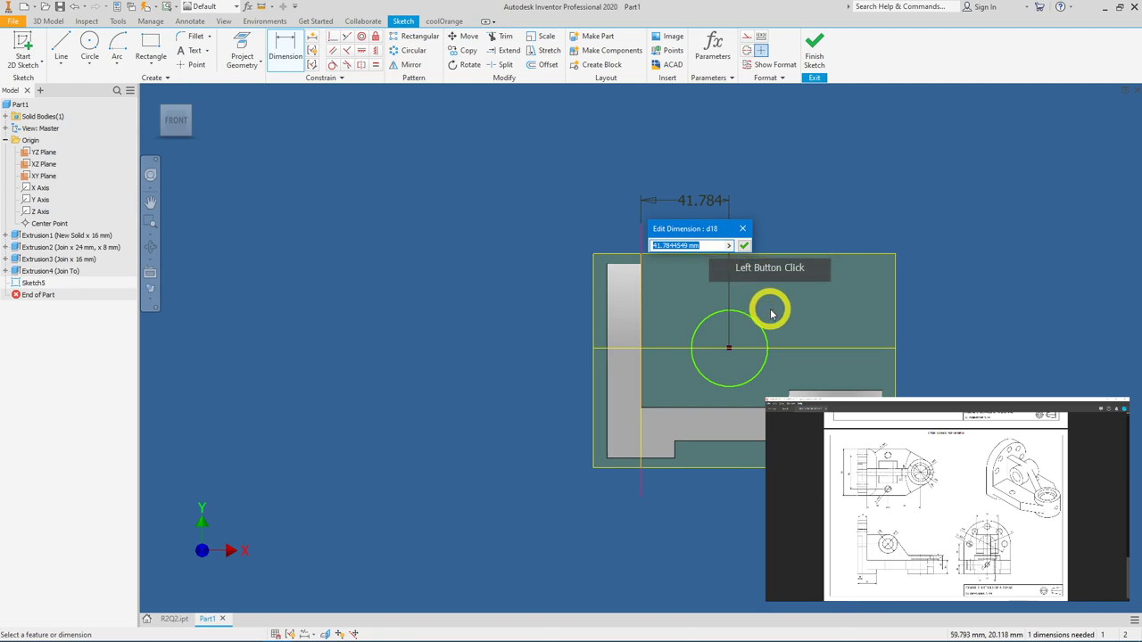
text(36)
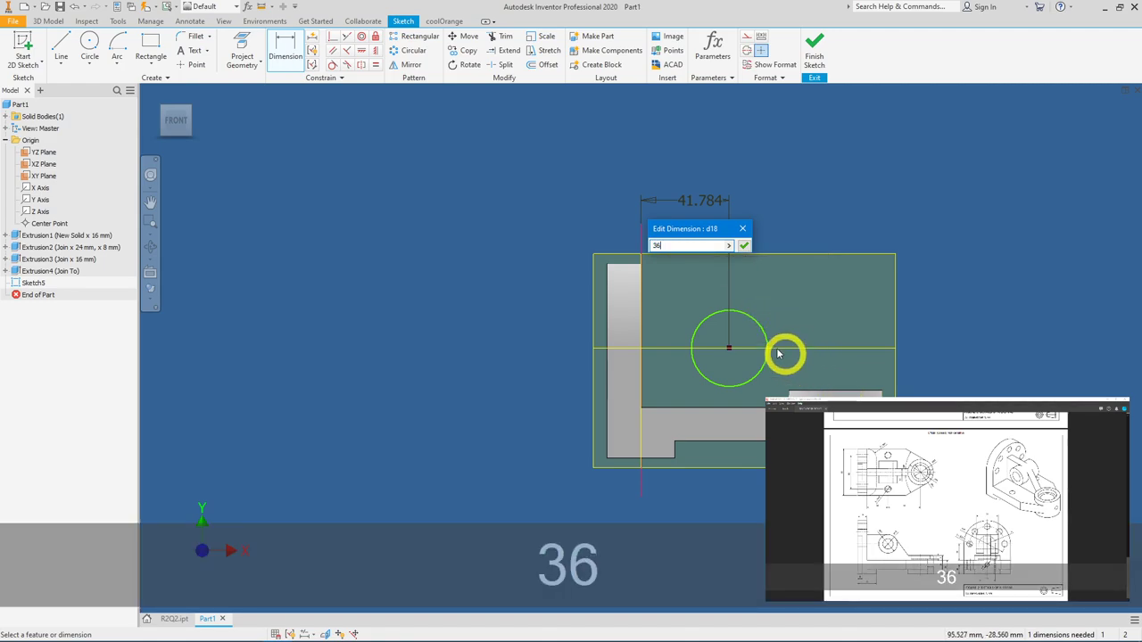
click(743, 245)
Step: Dimension the circle's diameter as 32 mm and finish the sketch
click(747, 317)
click(803, 272)
text(32)
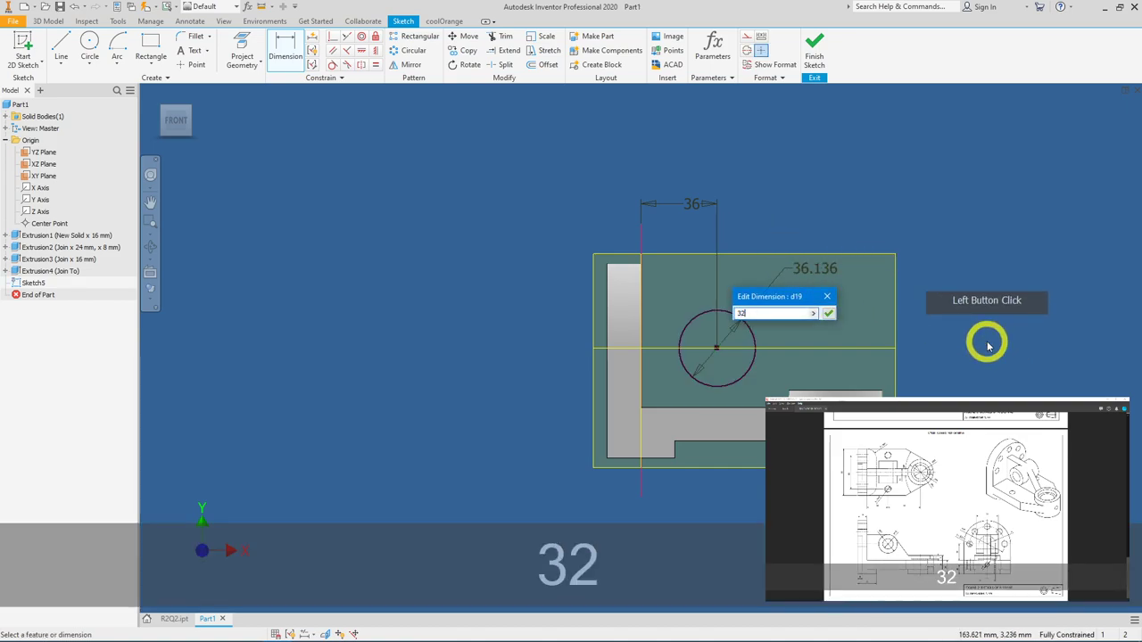
click(828, 313)
click(815, 45)
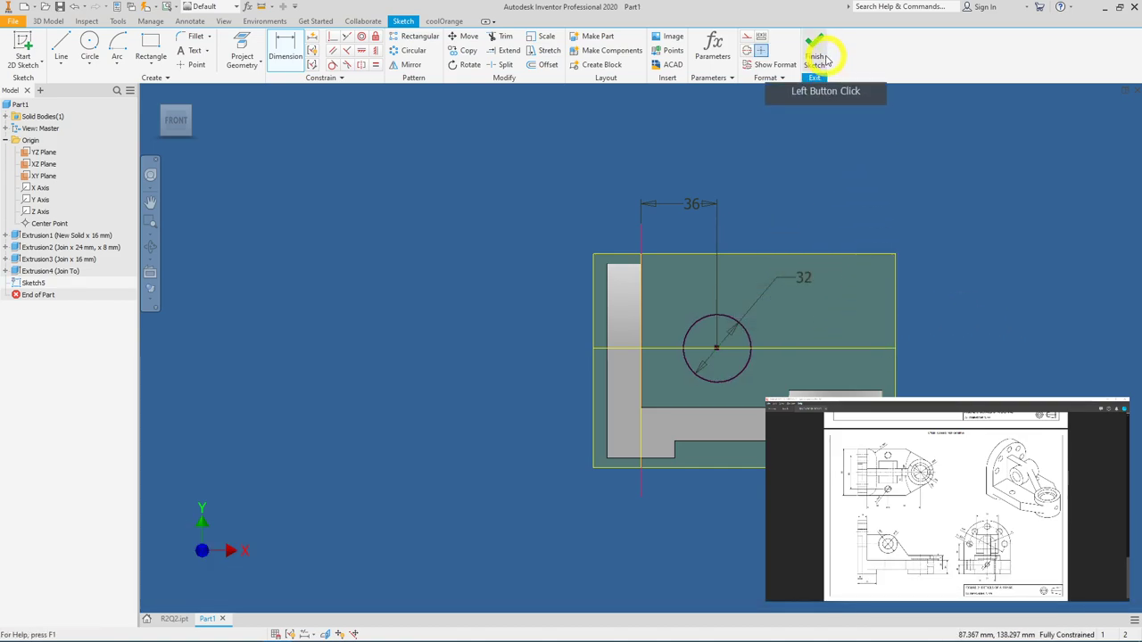
Step: Extrude the 32 mm circle symmetrically by 38 mm as a join to create the cross cylinder
click(60, 49)
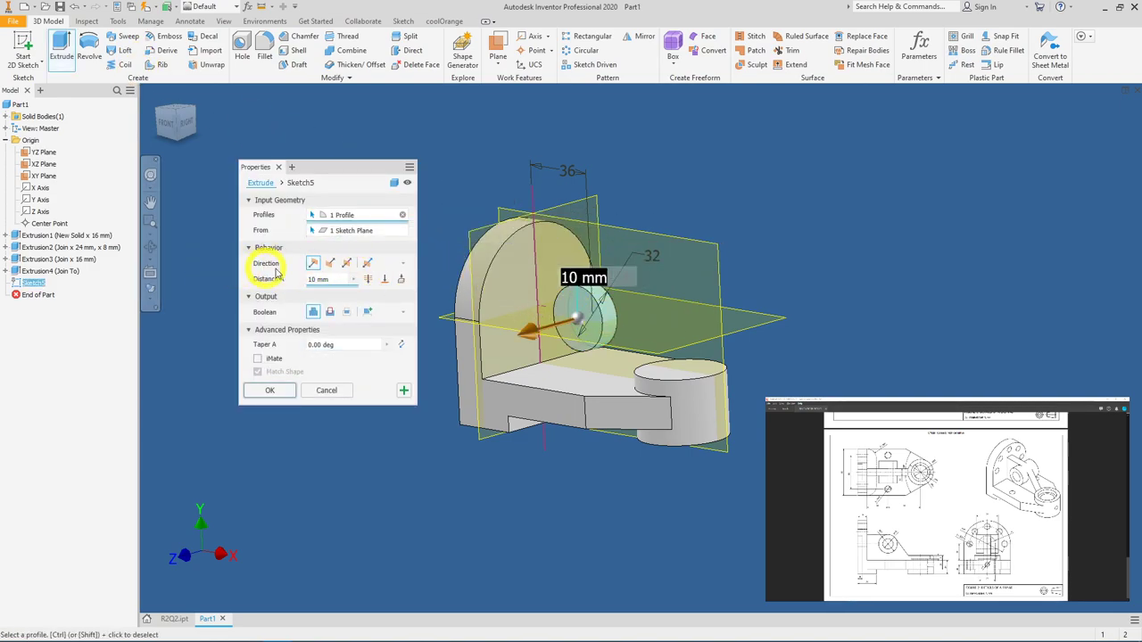
click(345, 266)
text(38)
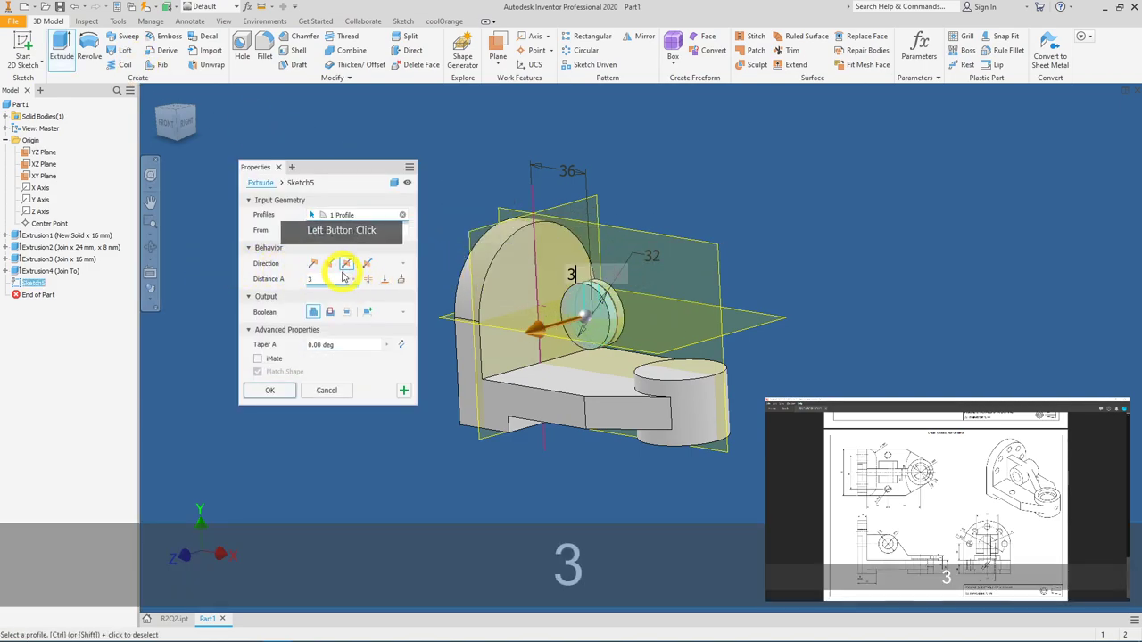
click(270, 389)
click(578, 306)
Step: Sketch a vertical centre-to-centre slot about 30 mm wide on the back plate's outer face, from the origin to the bottom edge's midpoint
mouse_move(833, 306)
shift+middle_down()
mouse_move(866, 316)
mouse_move(773, 318)
mouse_move(892, 324)
mouse_move(852, 312)
shift+middle_up()
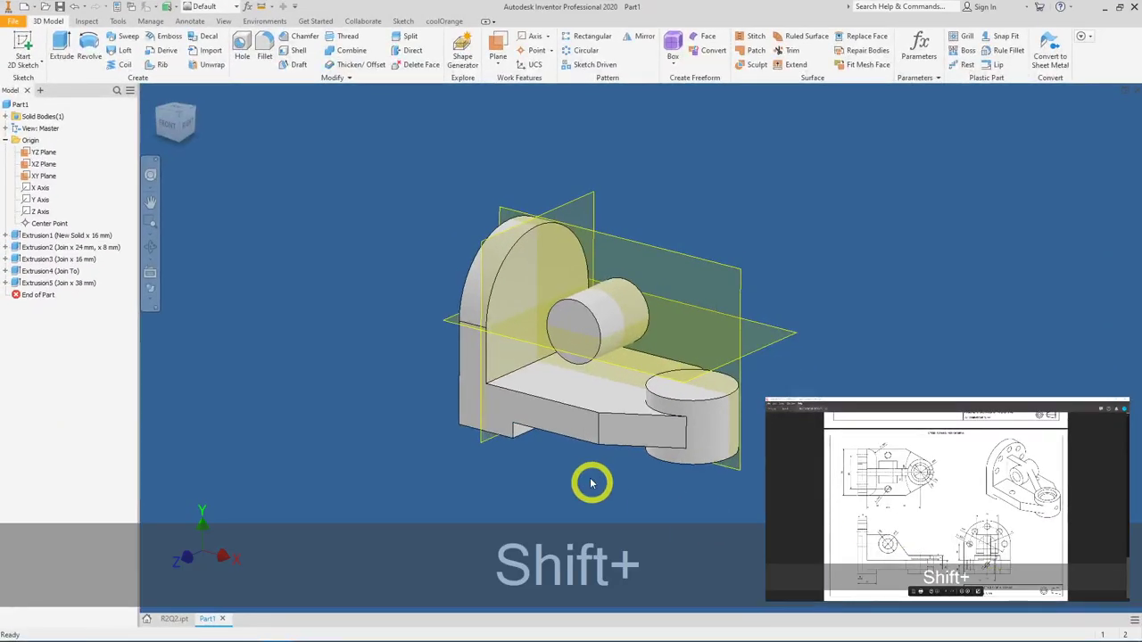
shift+middle_drag(604, 484, 758, 481)
click(535, 370)
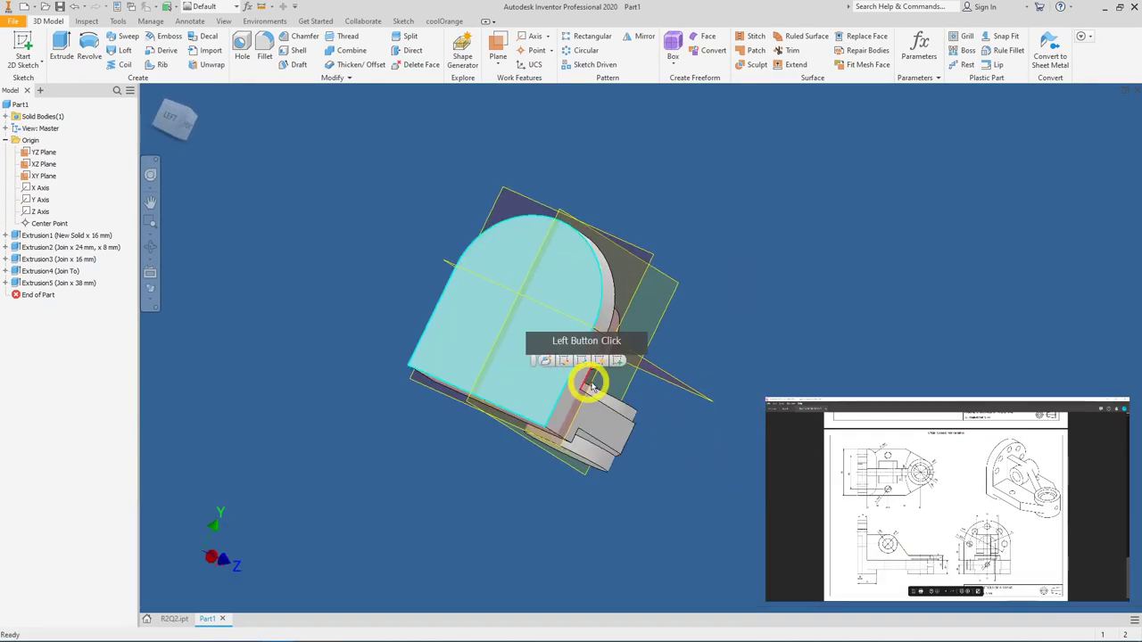
click(616, 362)
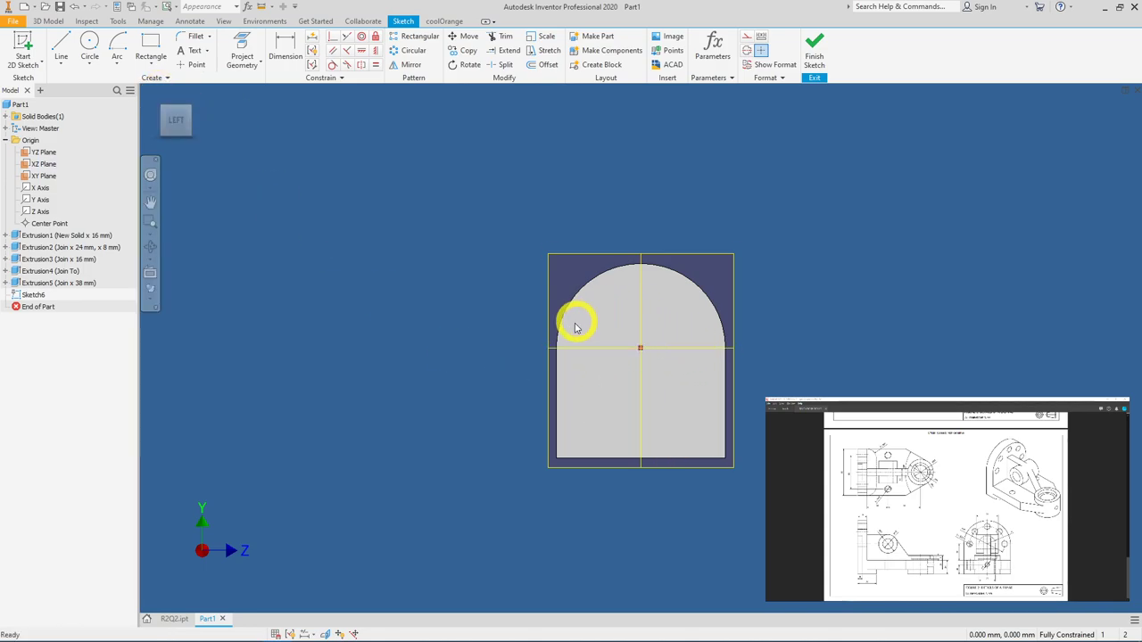
click(148, 68)
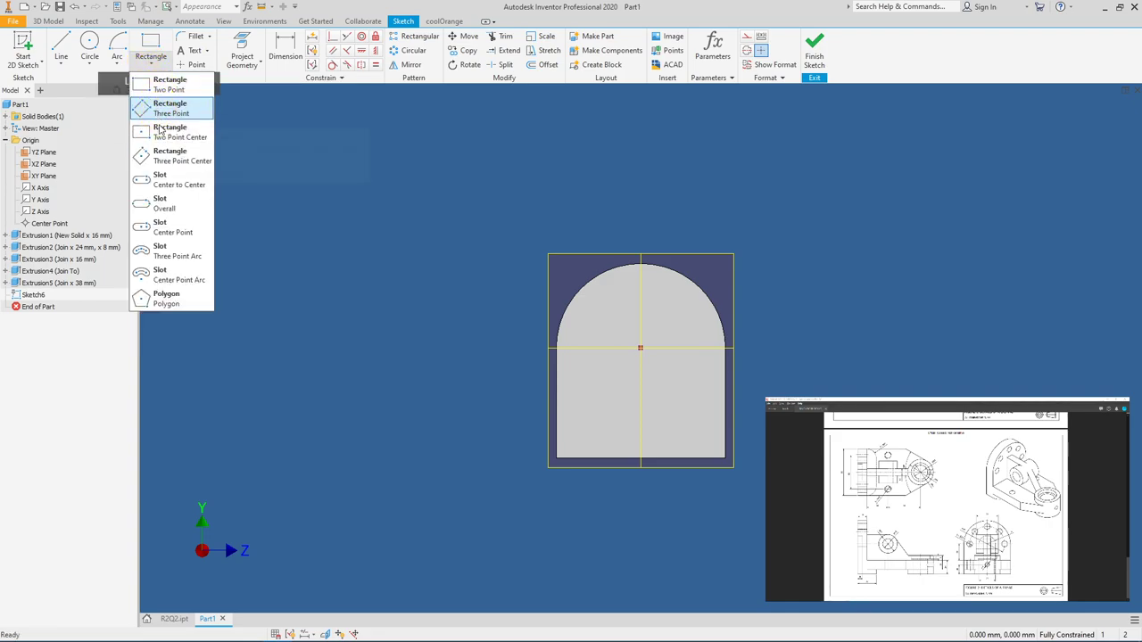
click(183, 188)
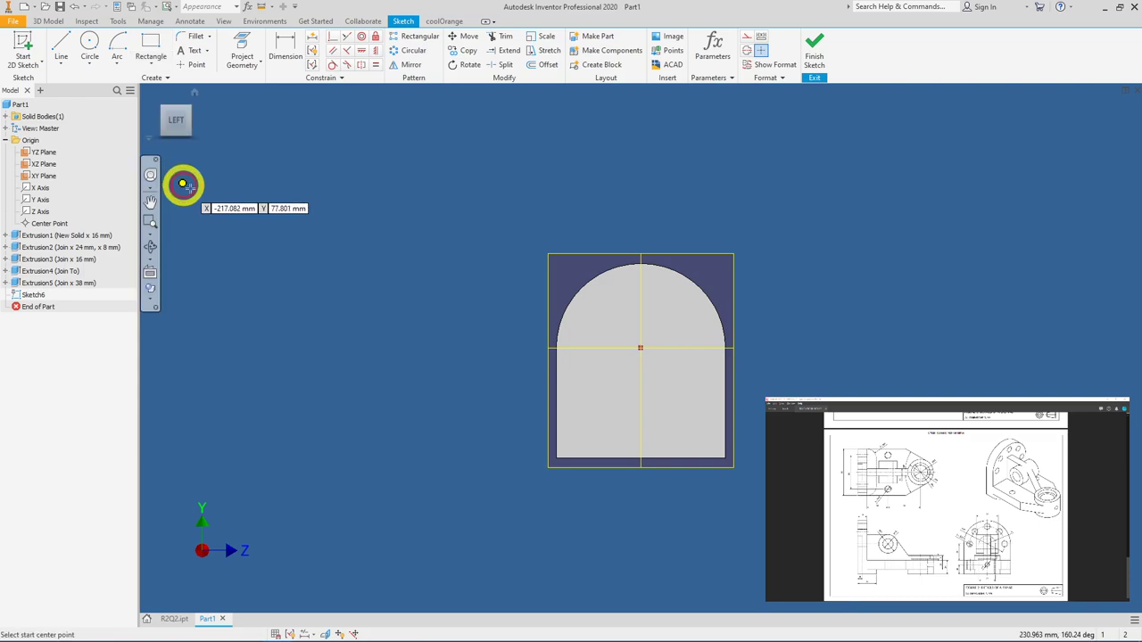
click(640, 347)
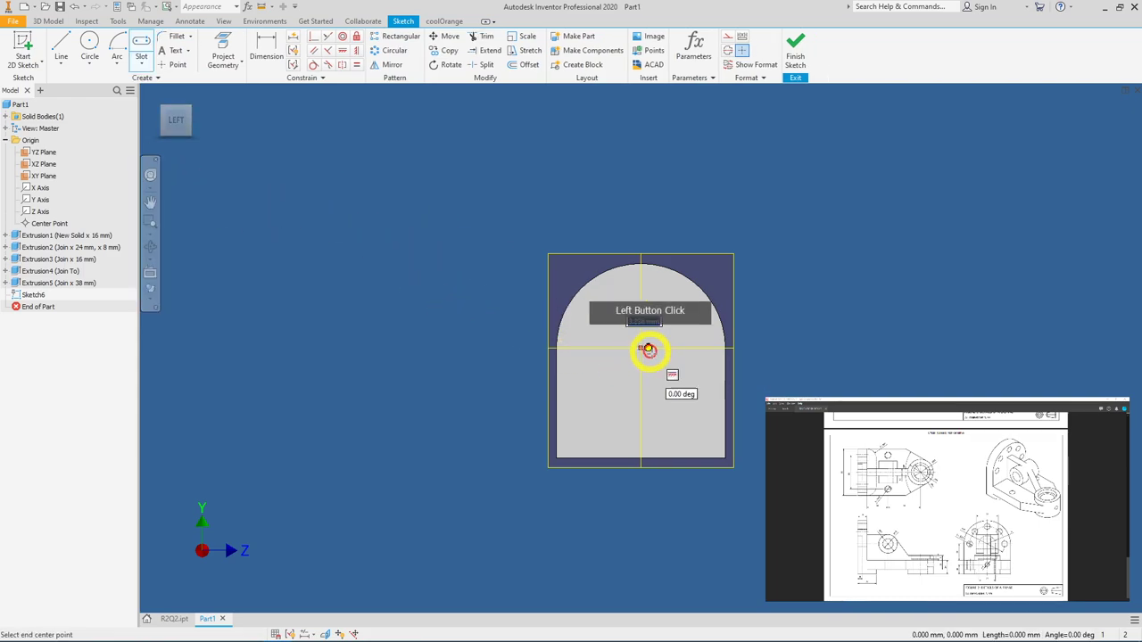
click(641, 458)
click(671, 446)
Step: Dimension the slot's width between its straight sides as 28 mm and finish the sketch
click(266, 49)
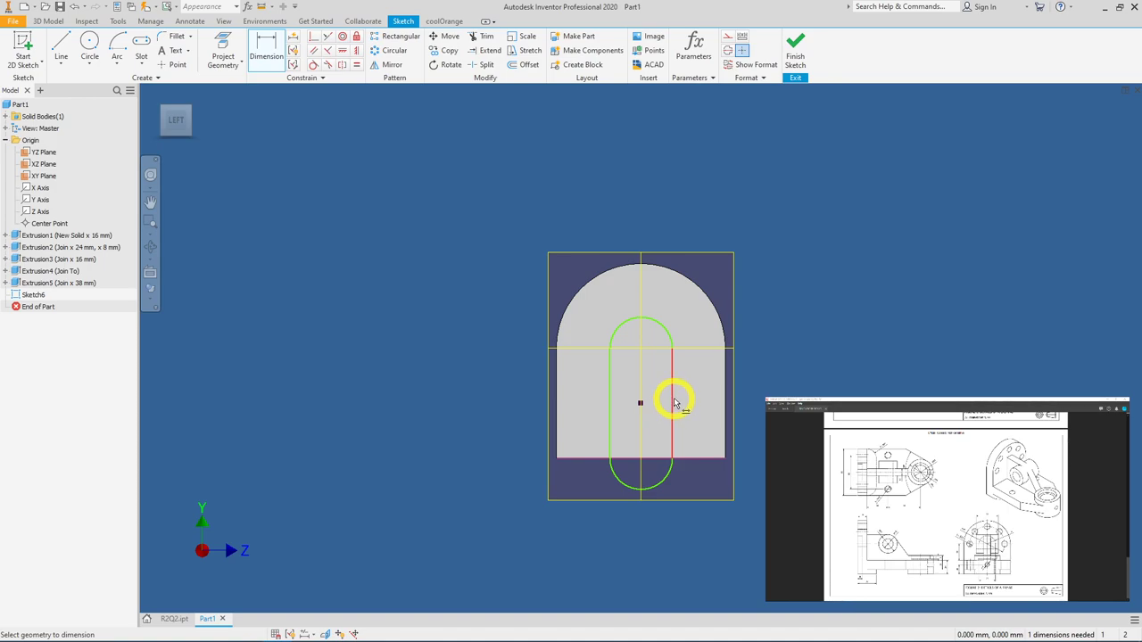
click(674, 401)
click(609, 380)
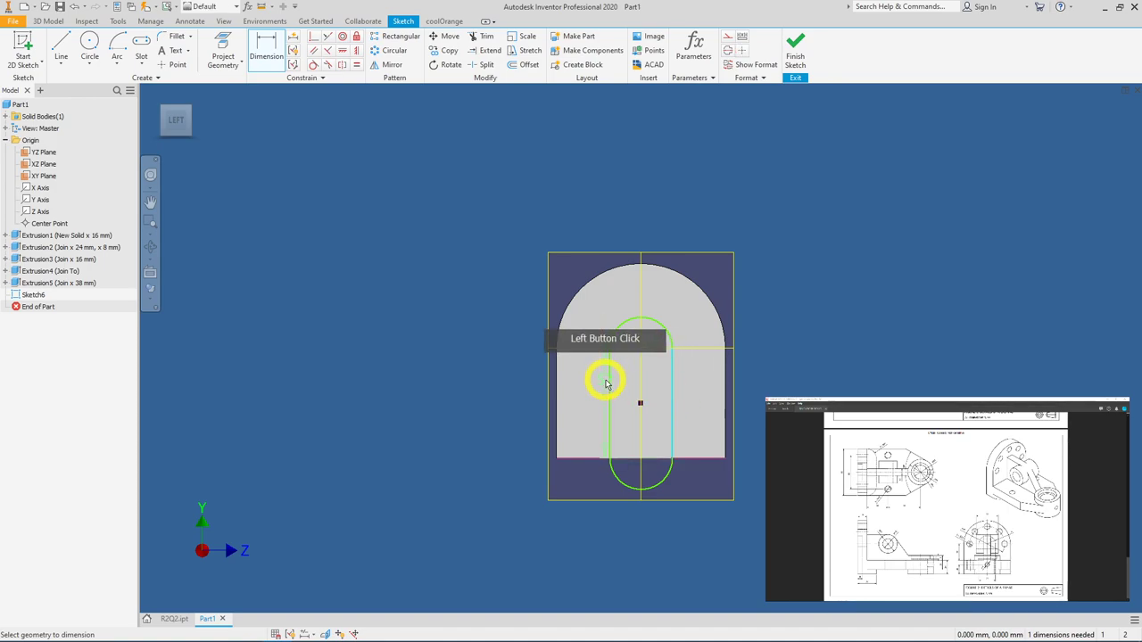
click(618, 221)
text(28)
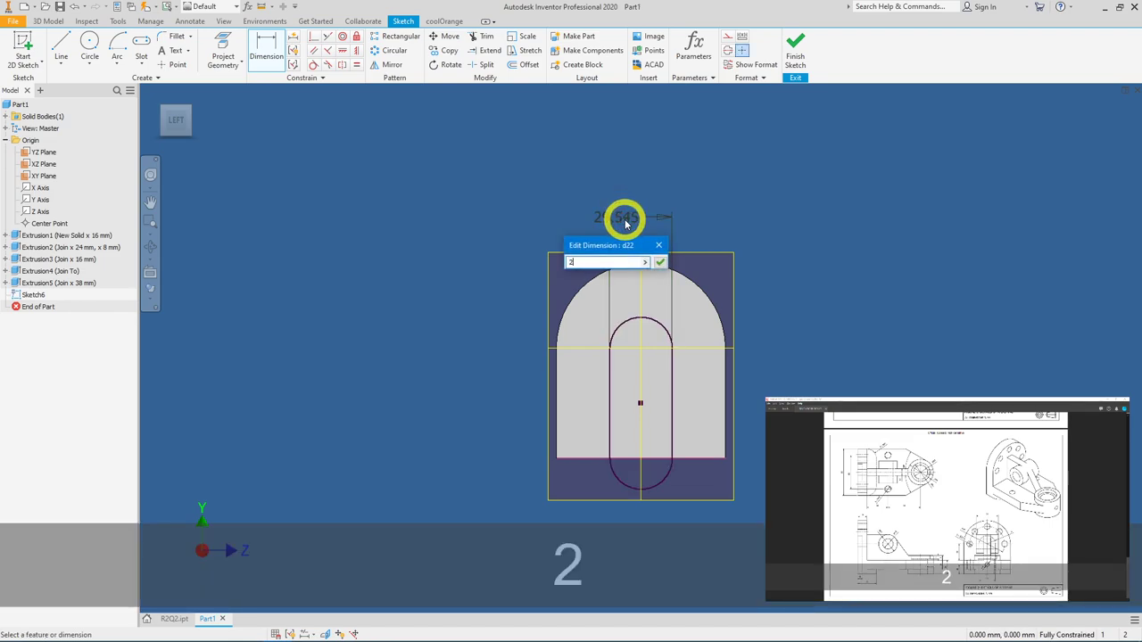
click(660, 263)
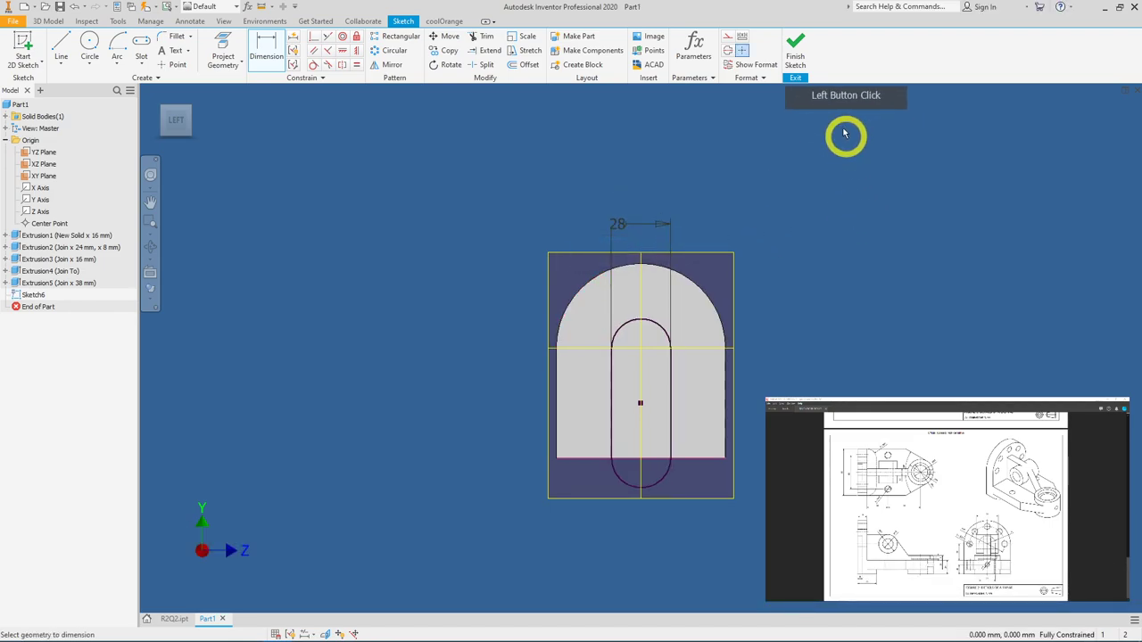
click(794, 55)
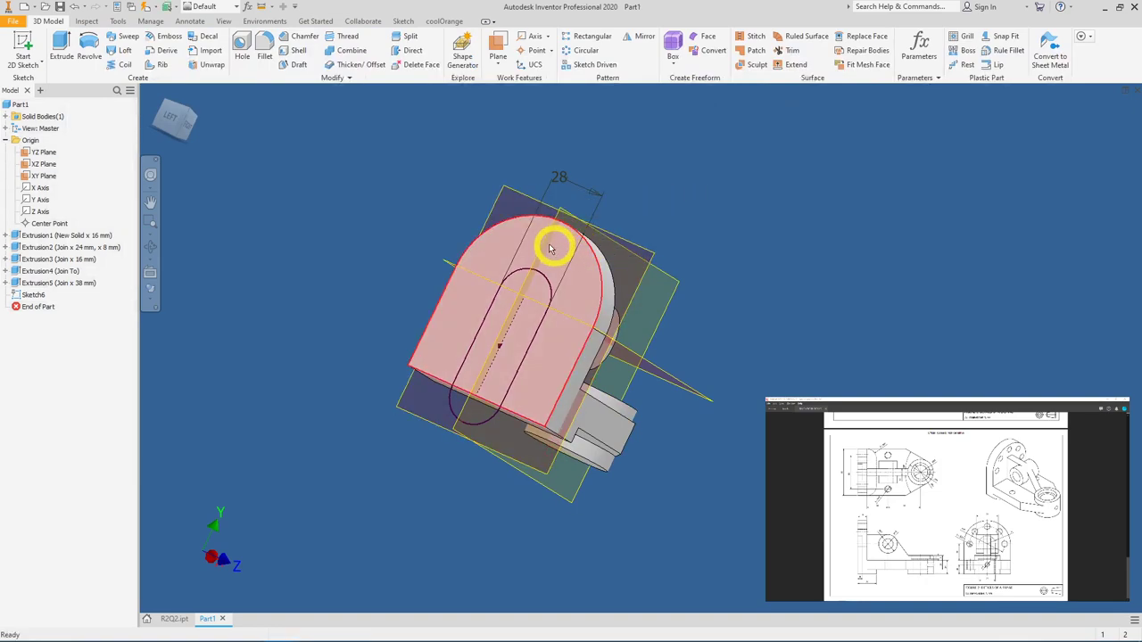
Step: Cut both slot regions 8 mm deep into the back plate's outer face
click(63, 55)
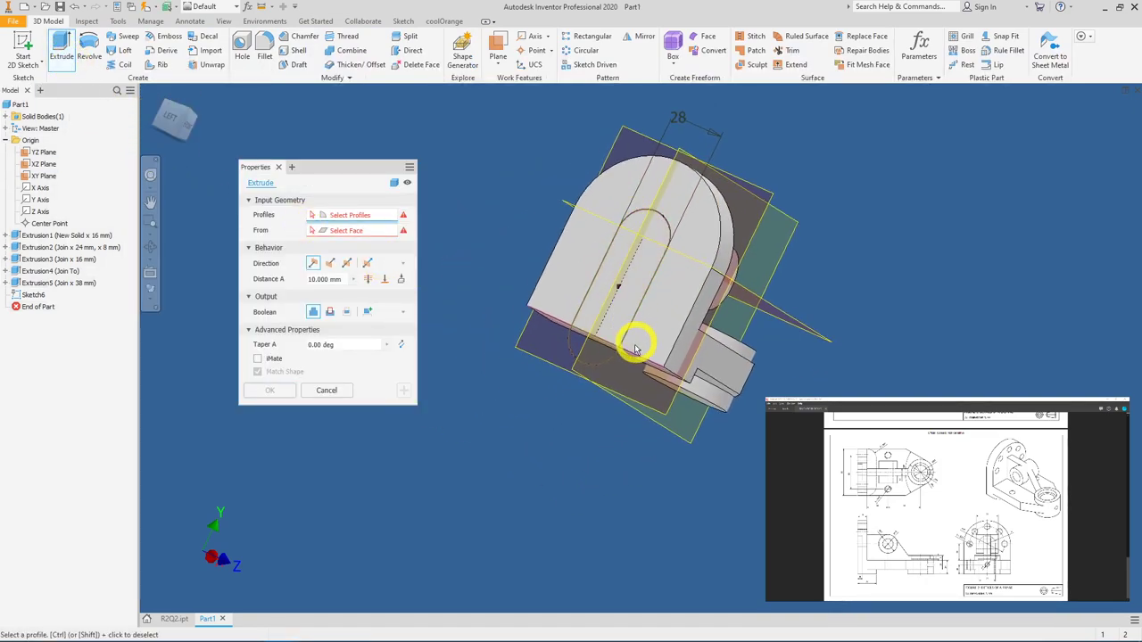
click(604, 358)
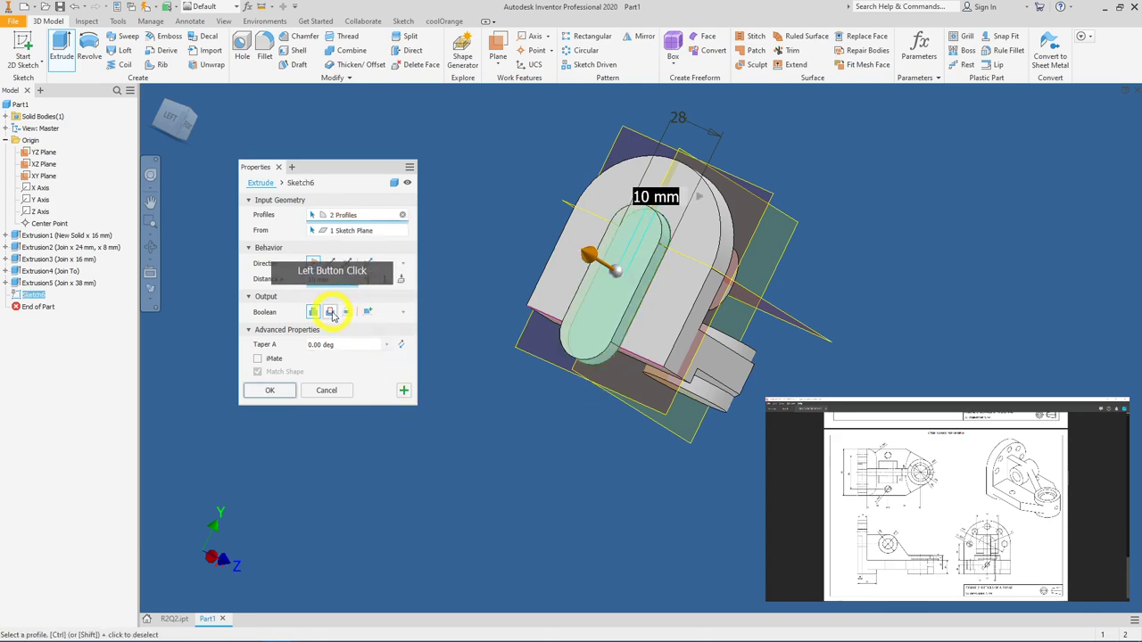
click(330, 263)
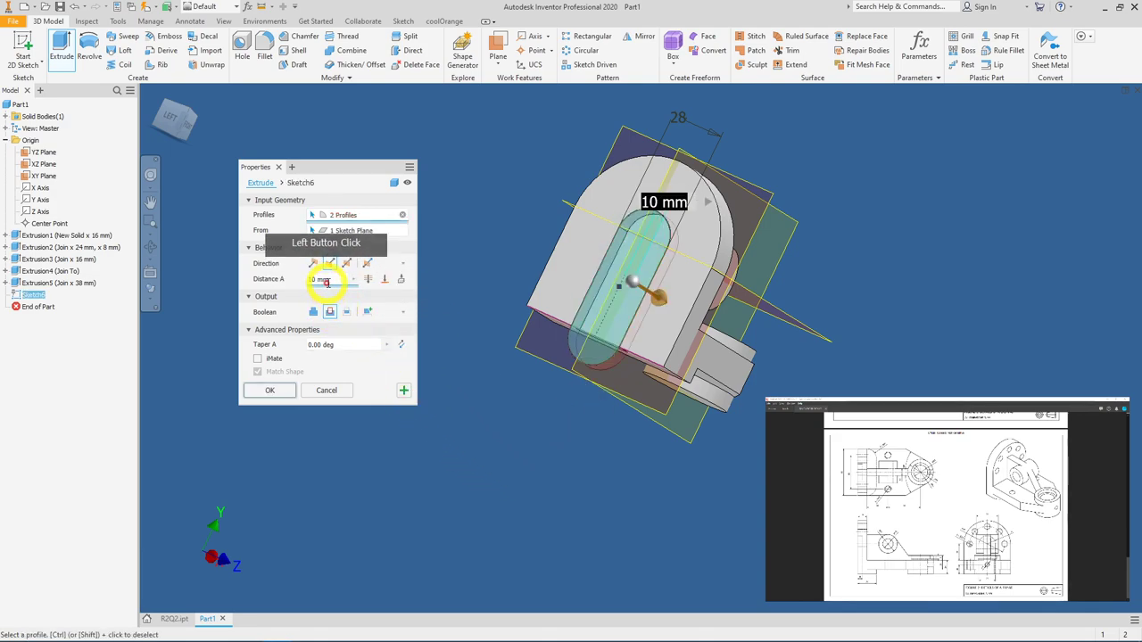
text(8)
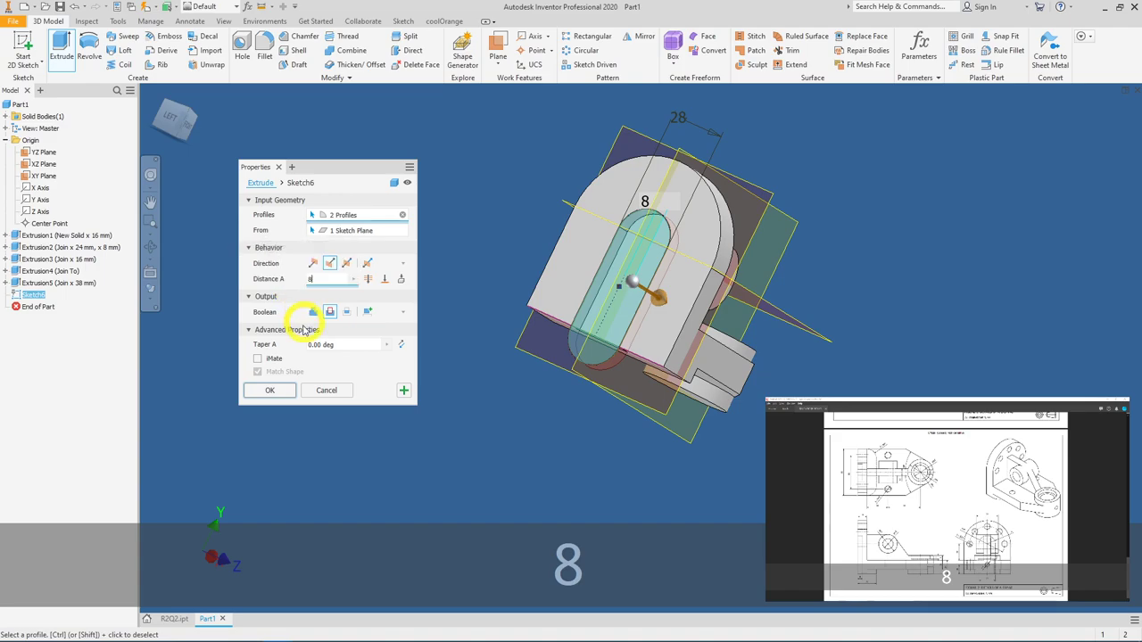
click(270, 390)
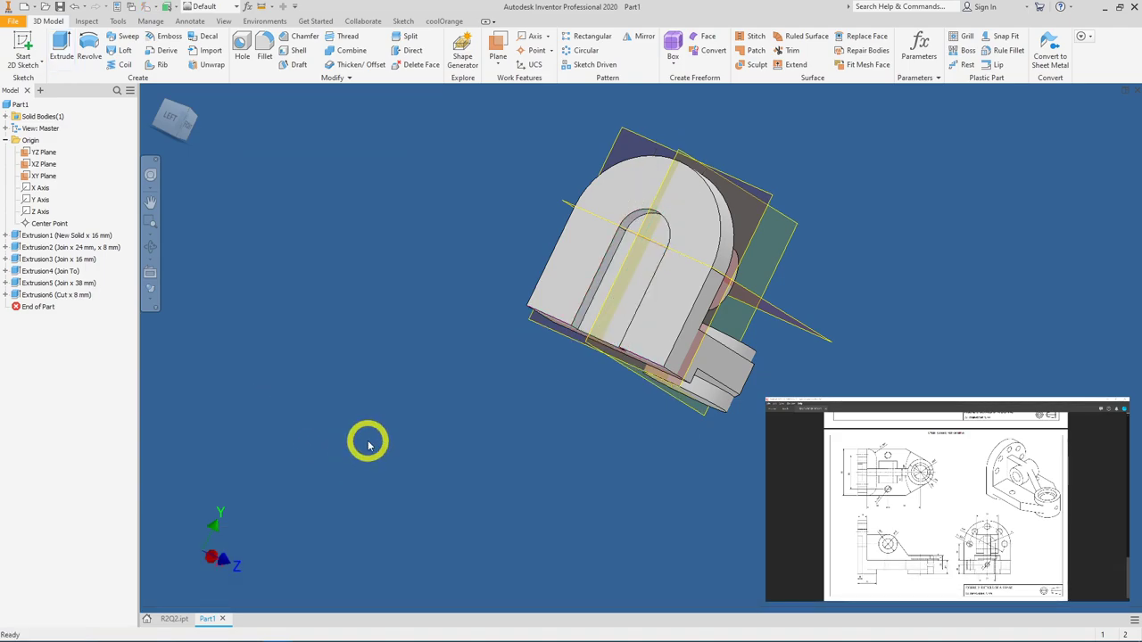
Step: Switch to the reference drawing in Adobe Acrobat and examine where the rib meets the round boss in the top view
shift+middle_drag(581, 448, 533, 406)
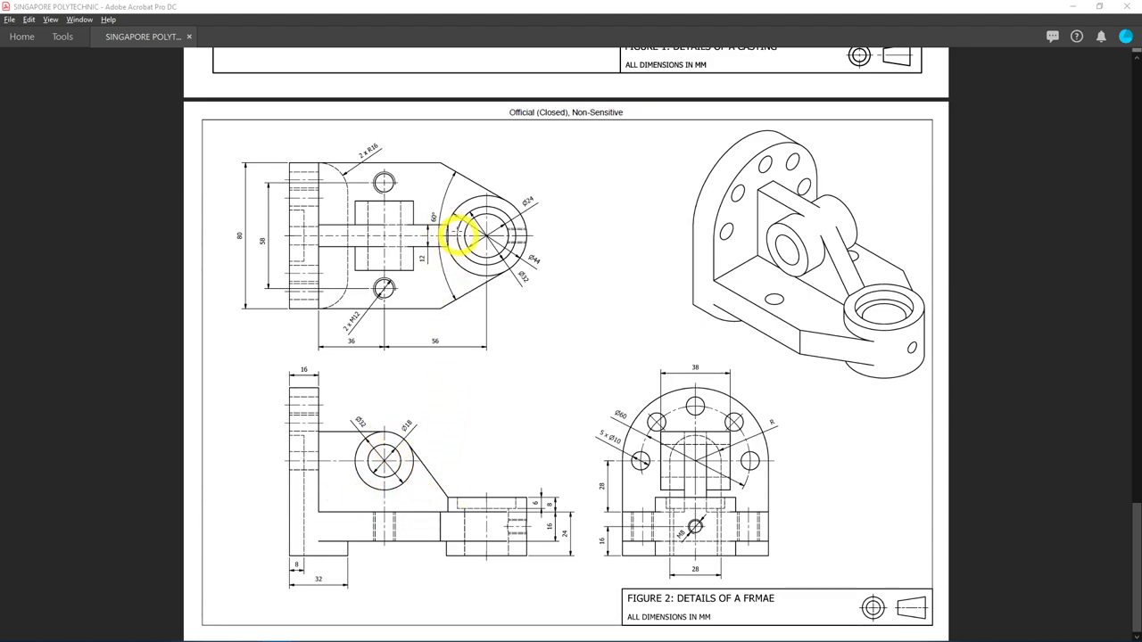
ctrl+scroll(449, 235, up, 4)
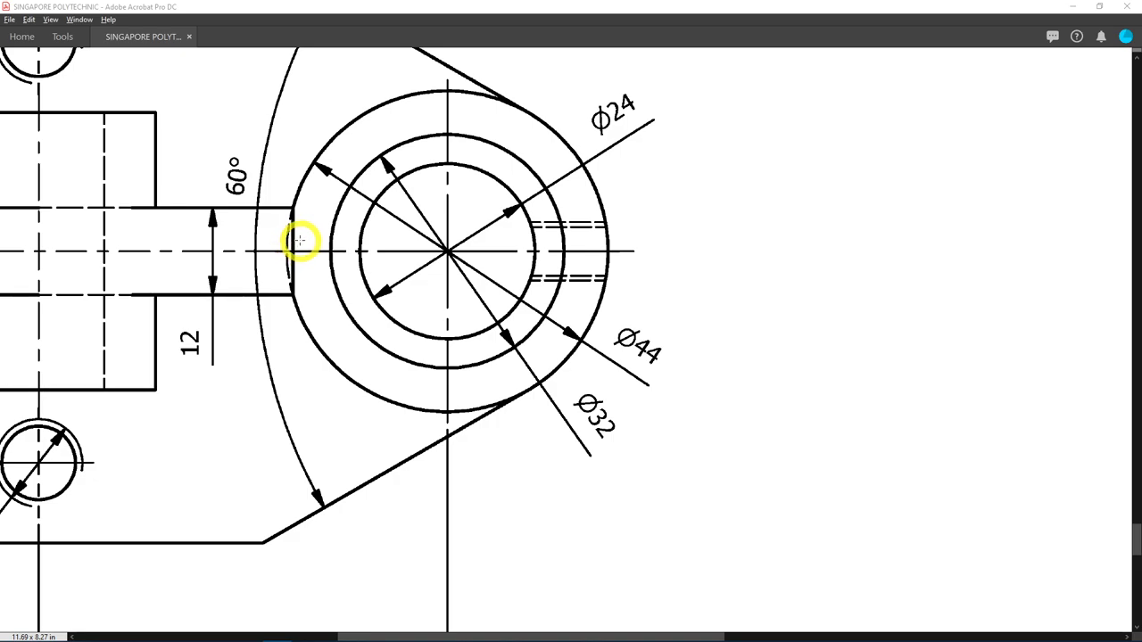
Step: Switch back to Autodesk Inventor and sketch a vertical chord about 15 mm long across the round boss's top face, on the side facing the back plate
ctrl+scroll(301, 239, down, 4)
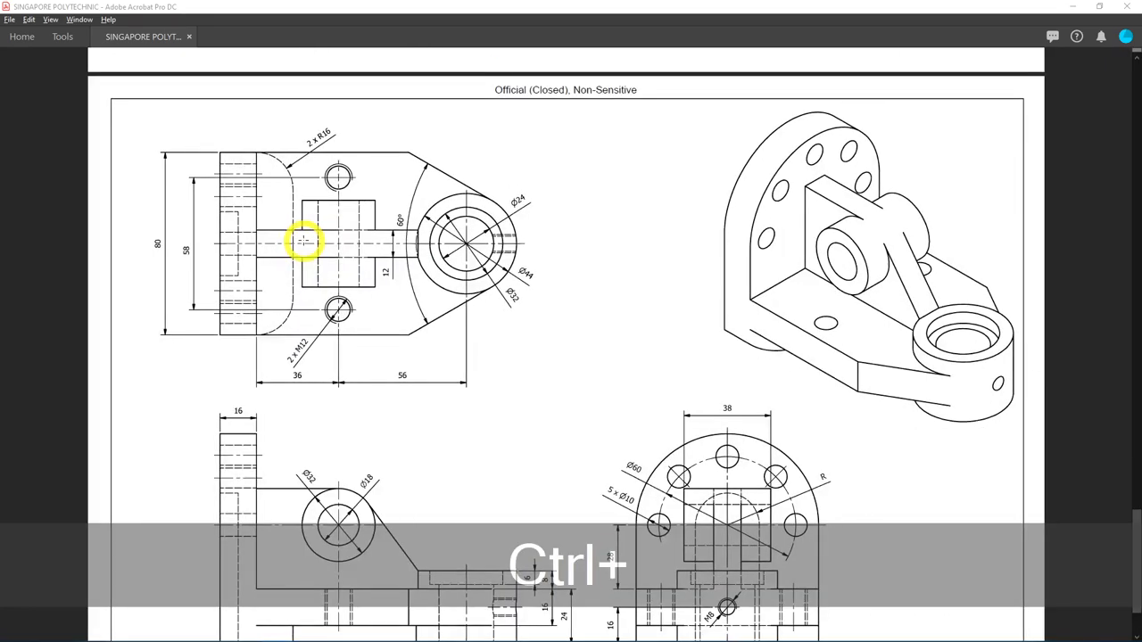
scroll(303, 239, down, 3)
ctrl+scroll(304, 240, down, 2)
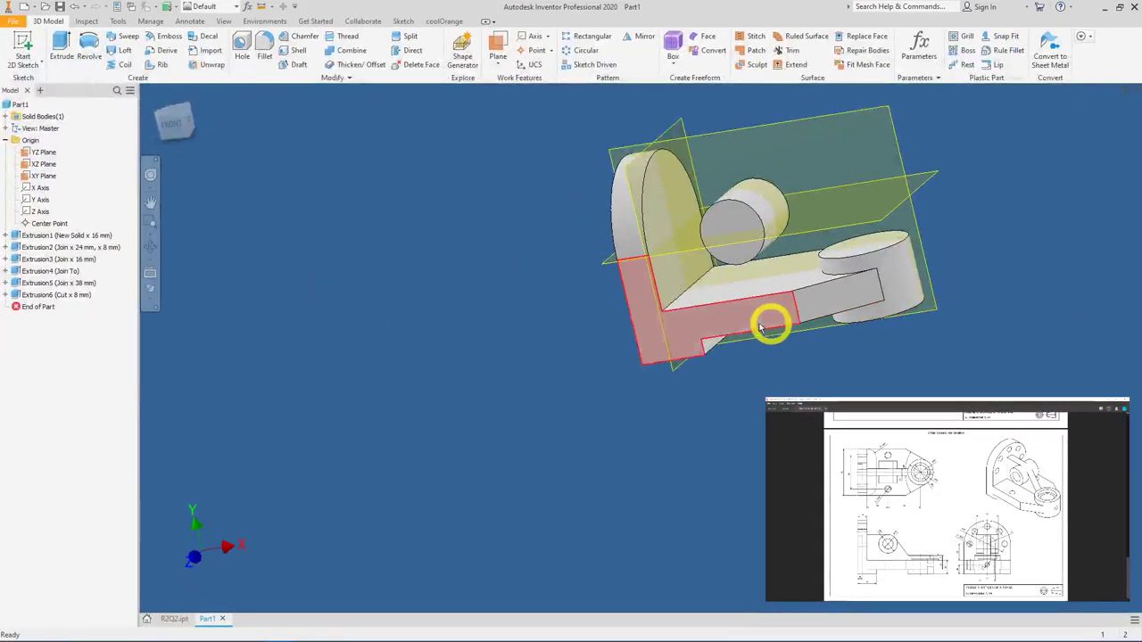
shift+middle_drag(770, 321, 867, 288)
click(852, 264)
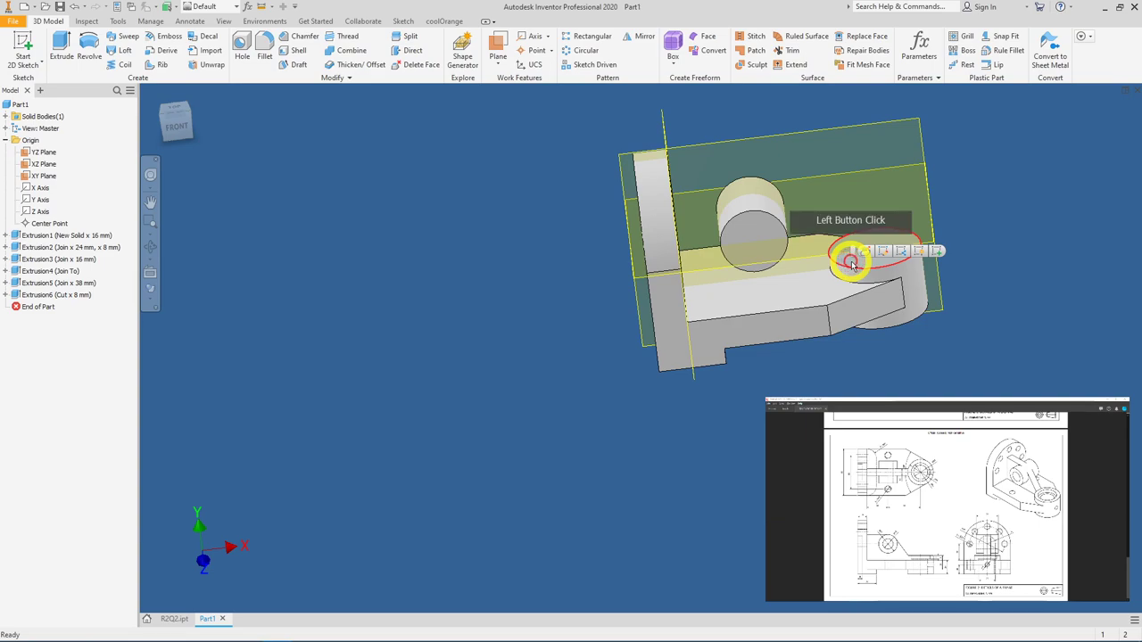
click(935, 251)
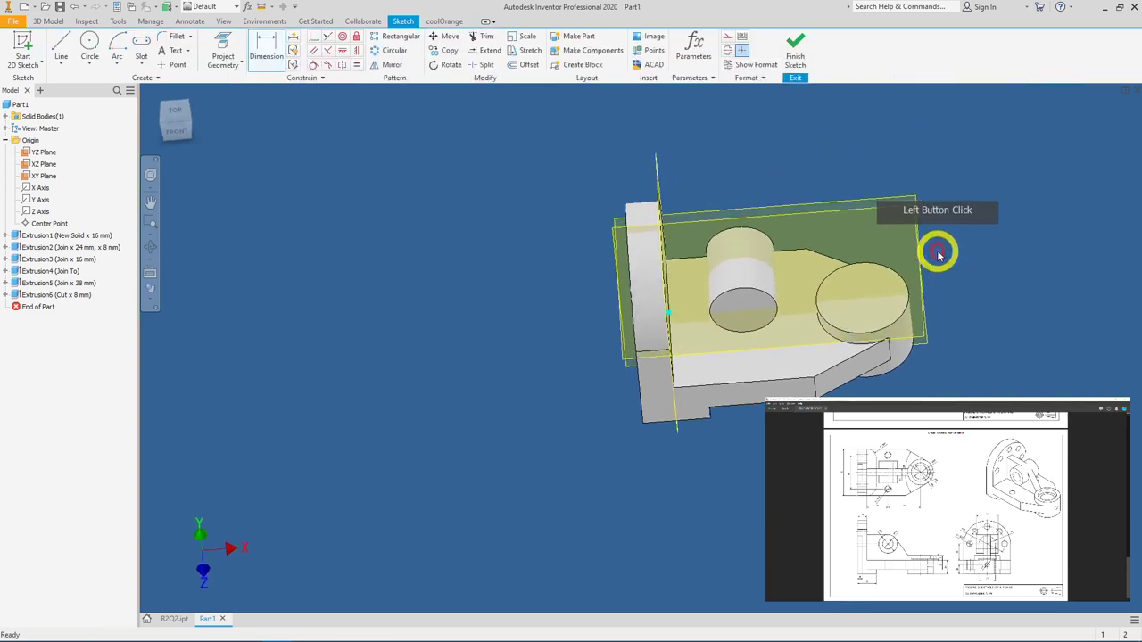
scroll(755, 393, down, 3)
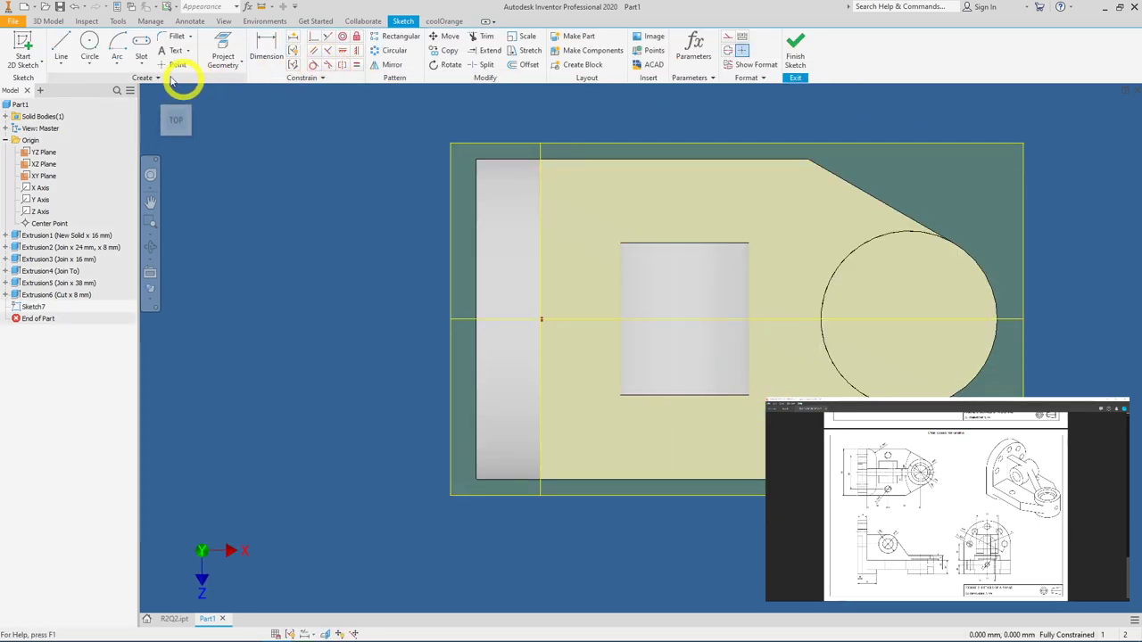
click(62, 45)
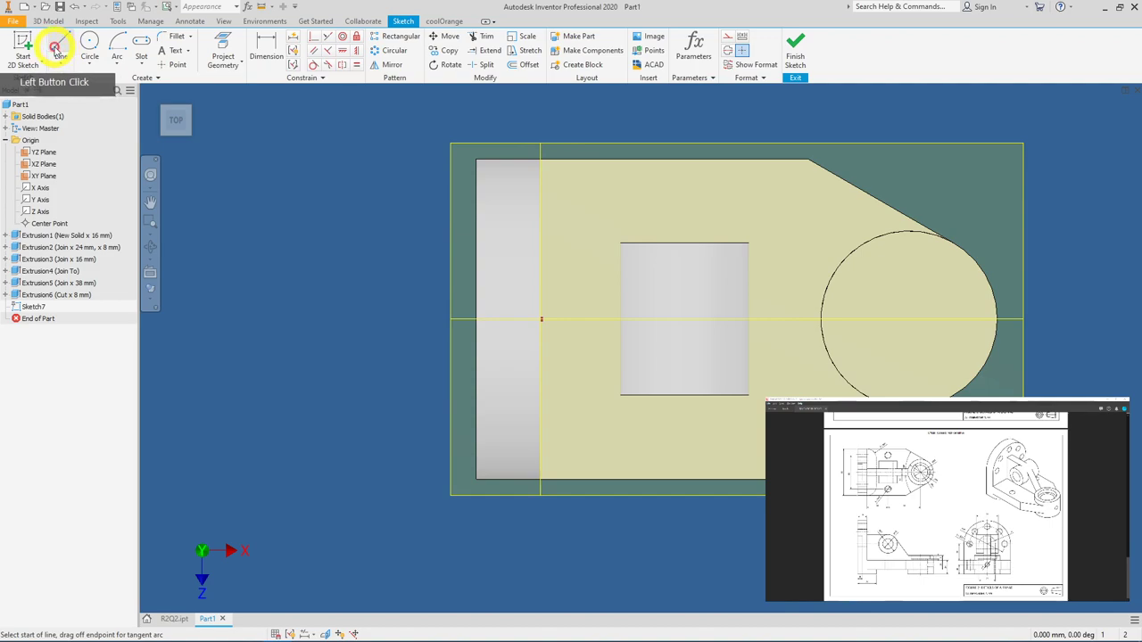
click(825, 288)
click(826, 349)
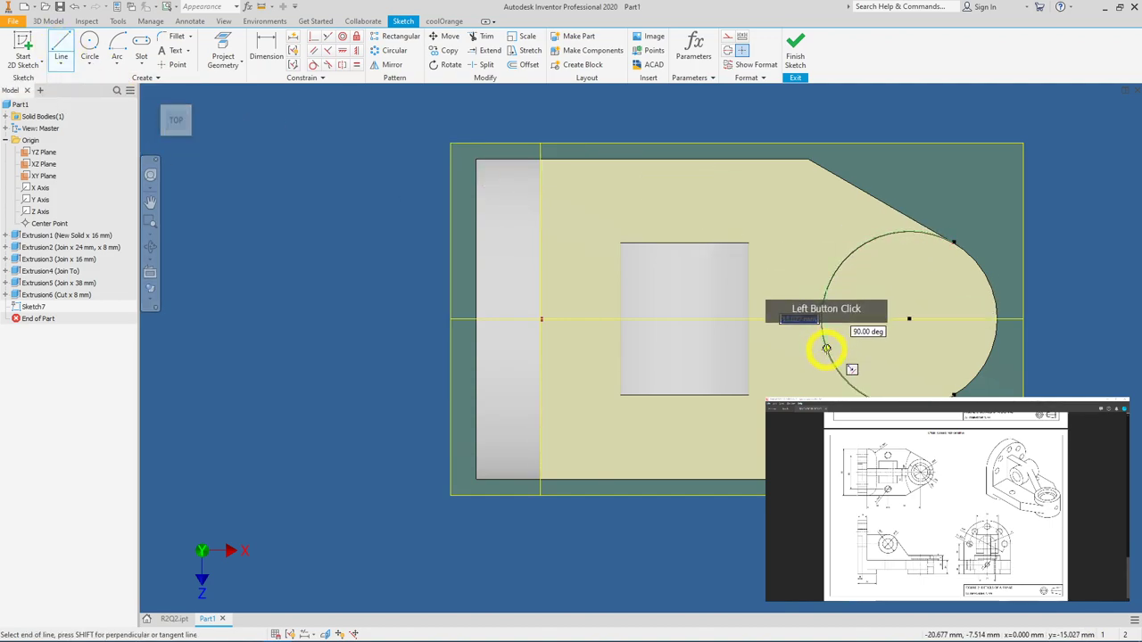
Step: Dimension the chord's length as 12 mm and finish the sketch
click(261, 45)
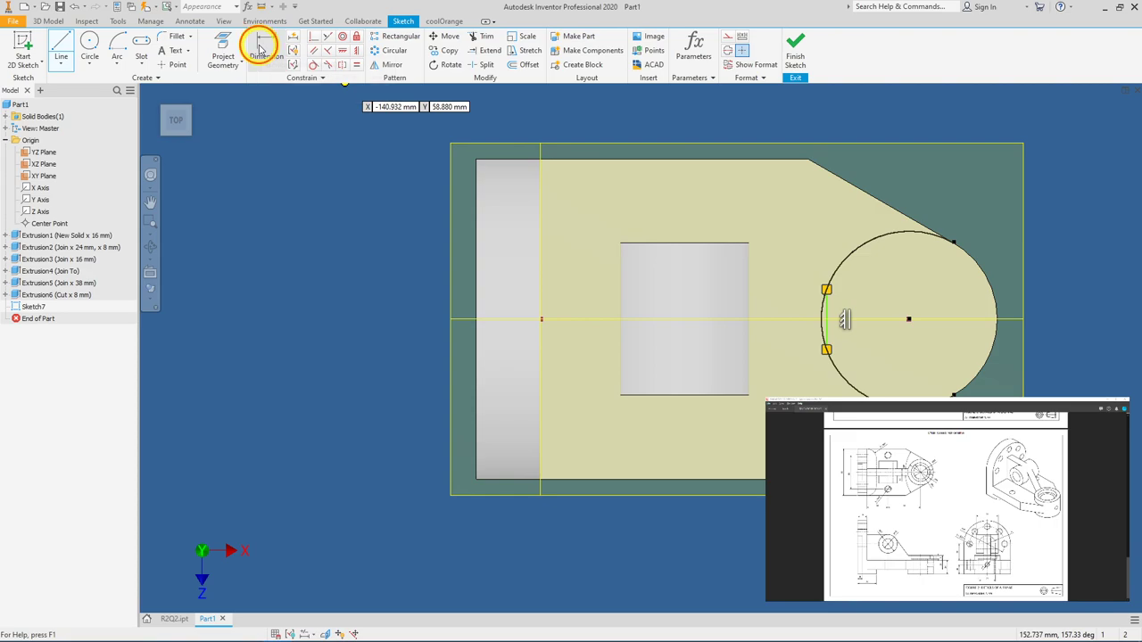
click(892, 309)
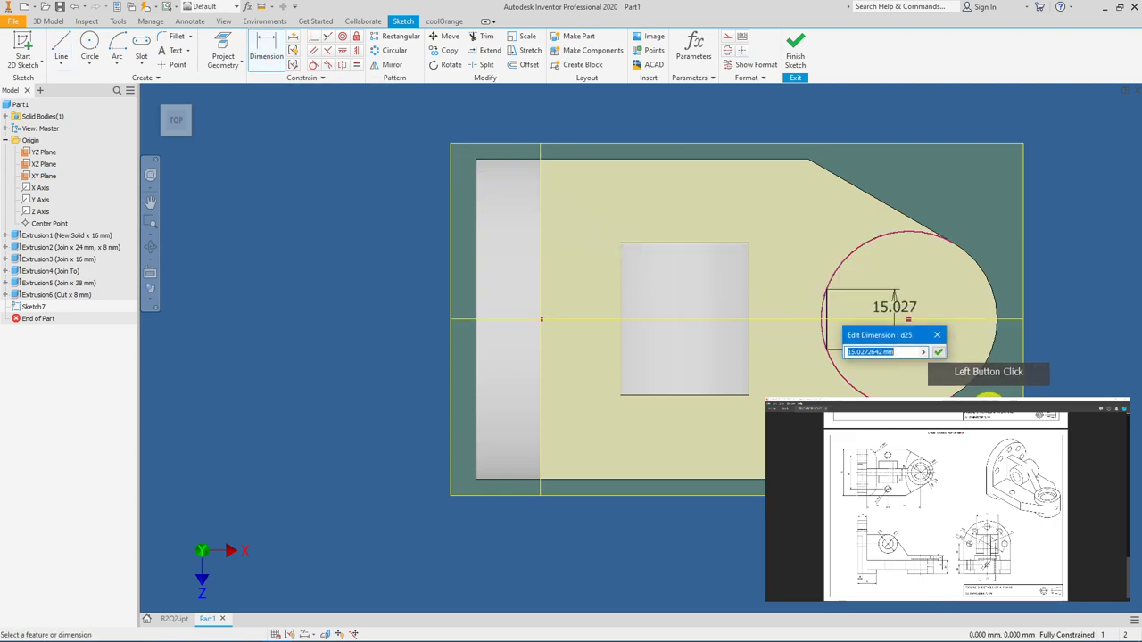
text(12)
click(938, 354)
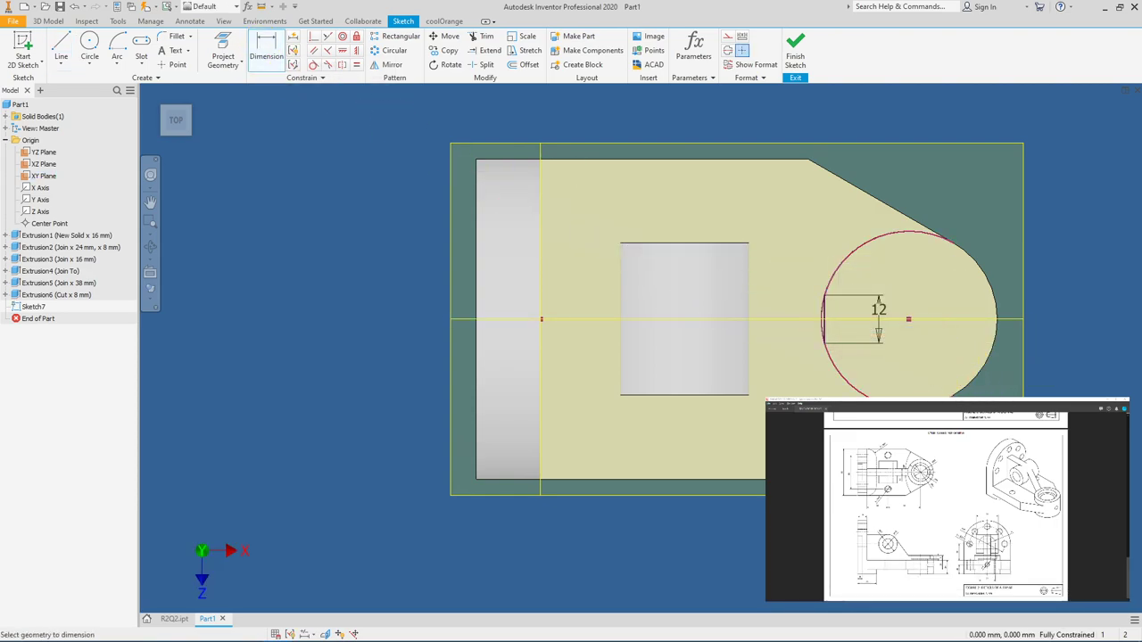
scroll(824, 361, up, 5)
click(795, 46)
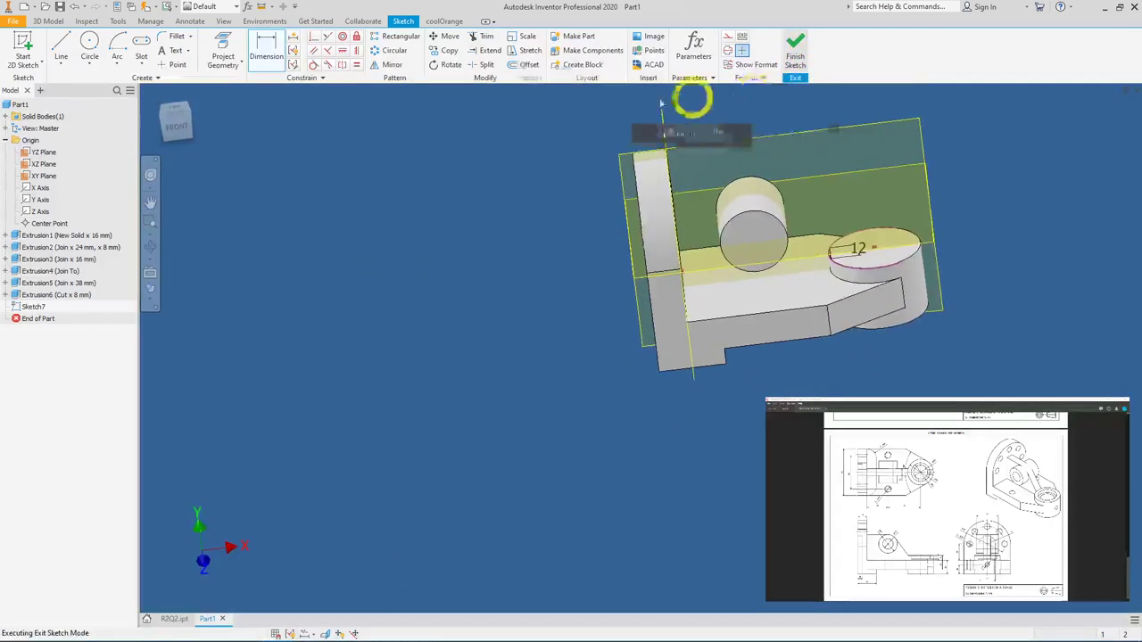
Step: Cut the thin segment between the chord and the boss's rim down to the base plate's upper face
click(57, 50)
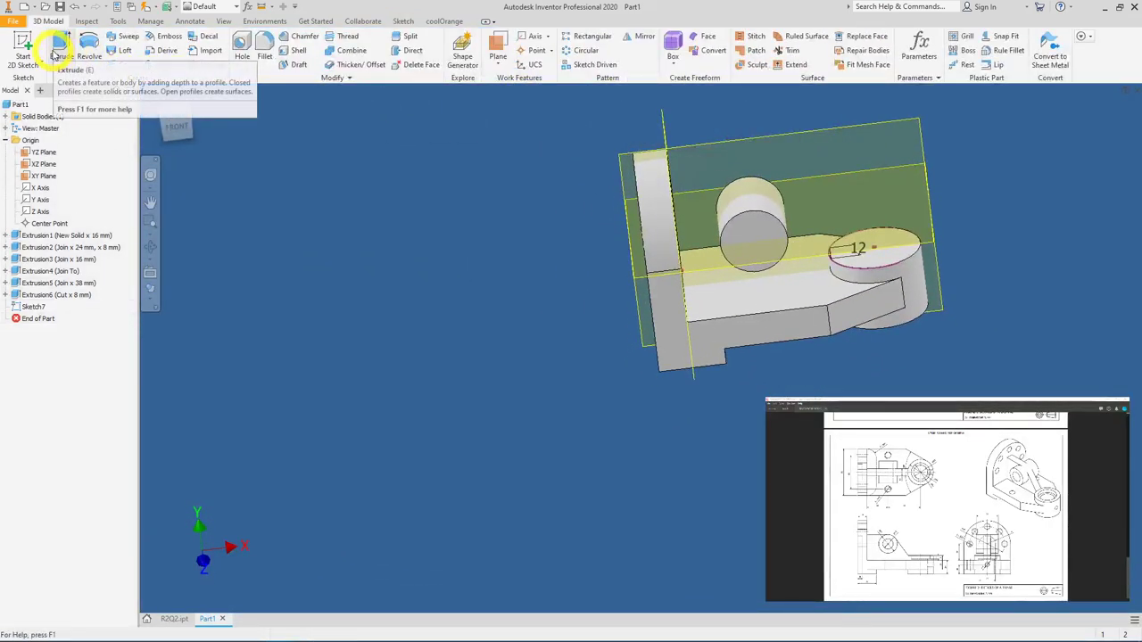
click(777, 240)
scroll(821, 263, up, 3)
scroll(822, 267, up, 3)
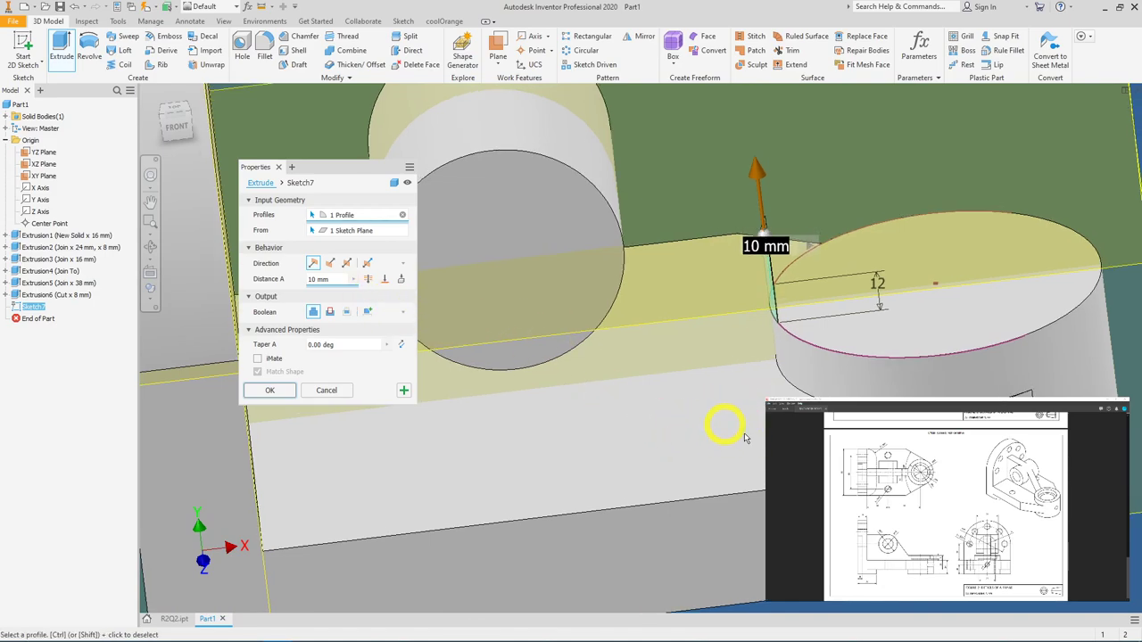
click(388, 280)
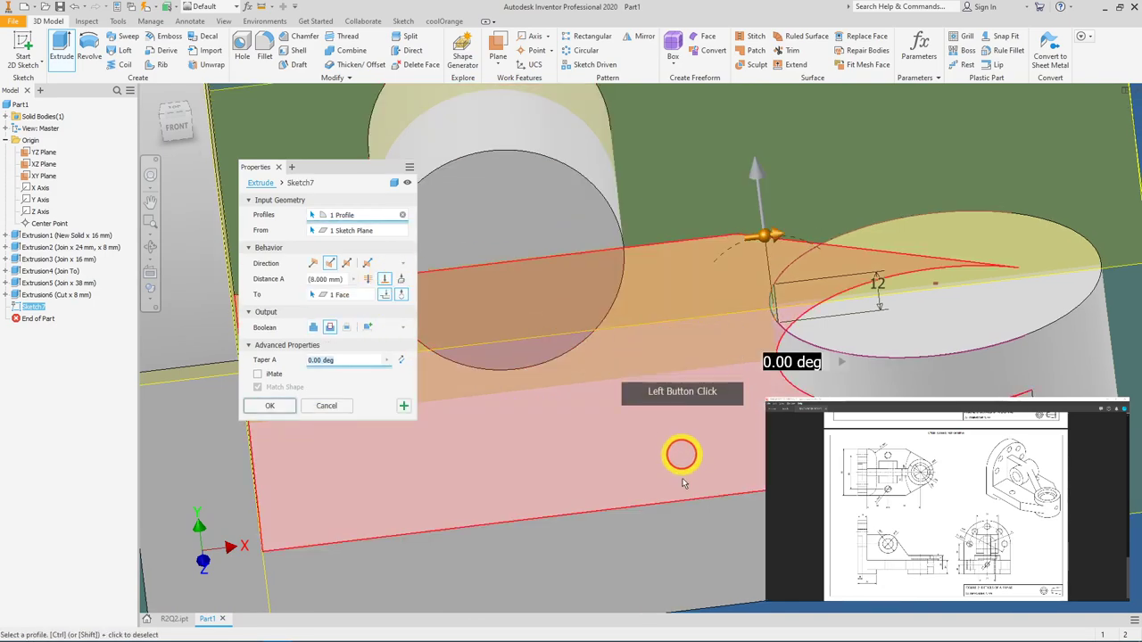
click(691, 464)
click(279, 410)
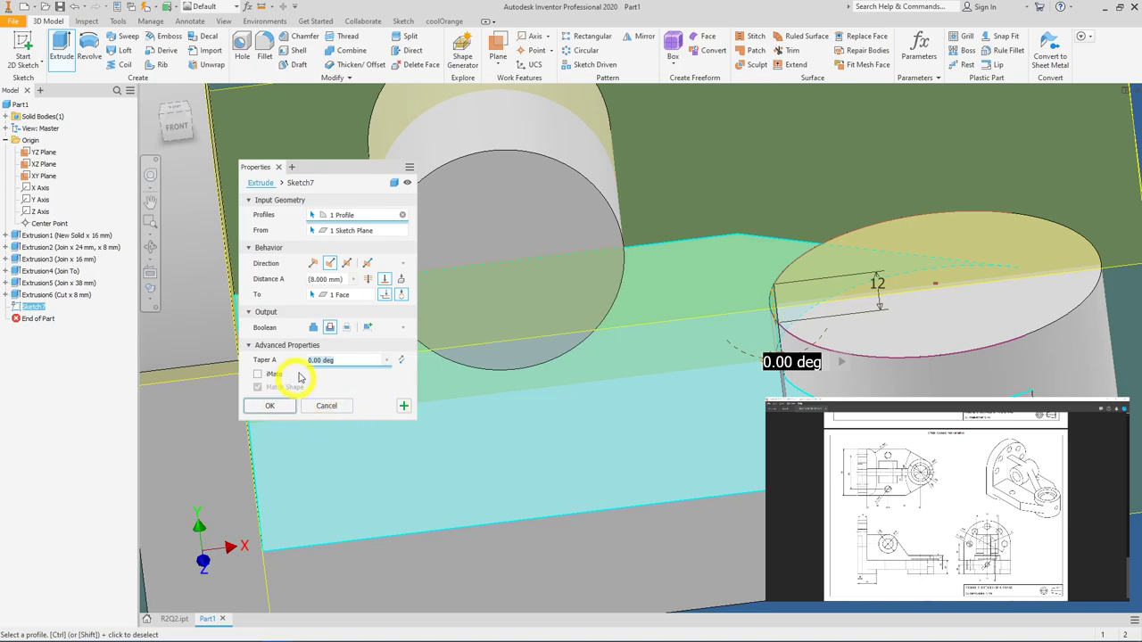
shift+middle_drag(288, 402, 568, 329)
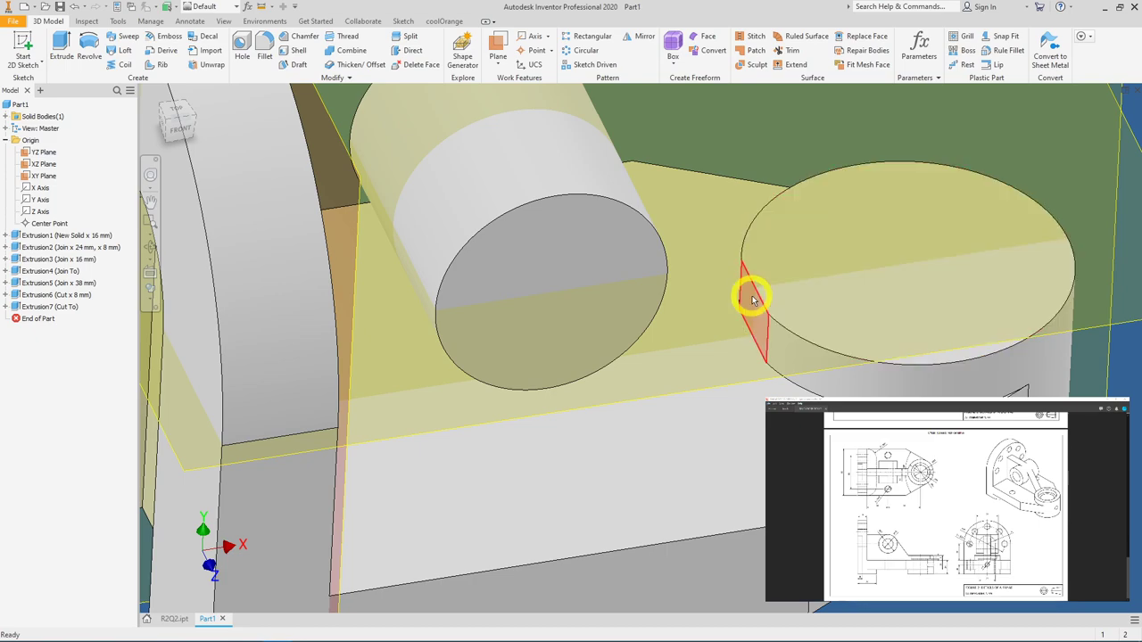
Step: Start a sketch on the XY plane and draw a line about 36 mm long from the back plate's inner face to the cross cylinder's topmost point
scroll(714, 259, down, 5)
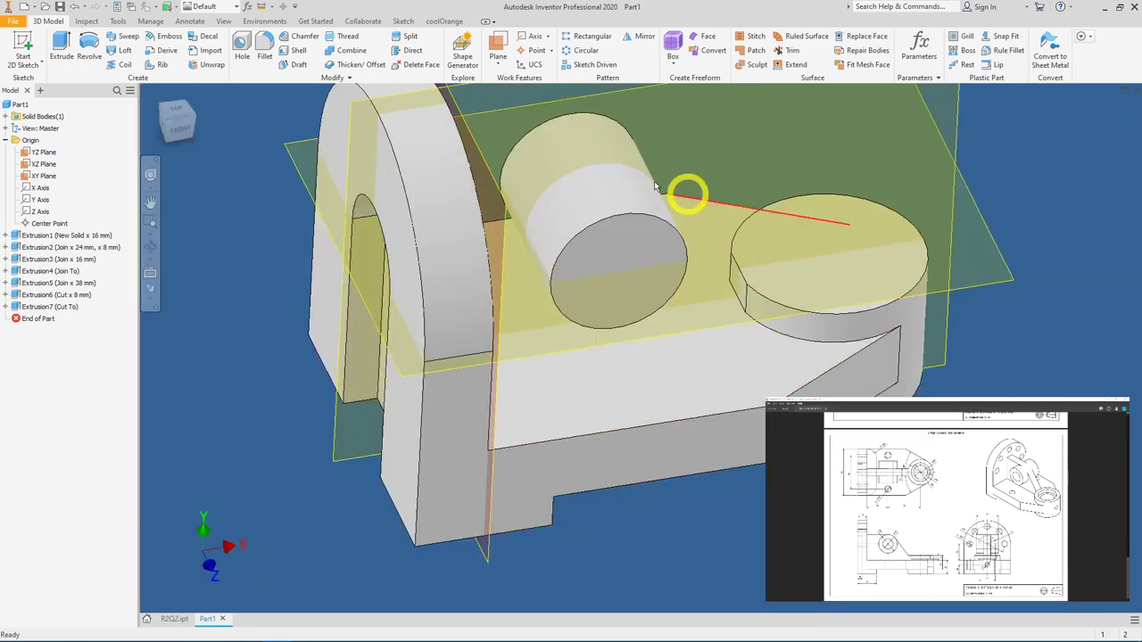
shift+middle_drag(662, 155, 647, 275)
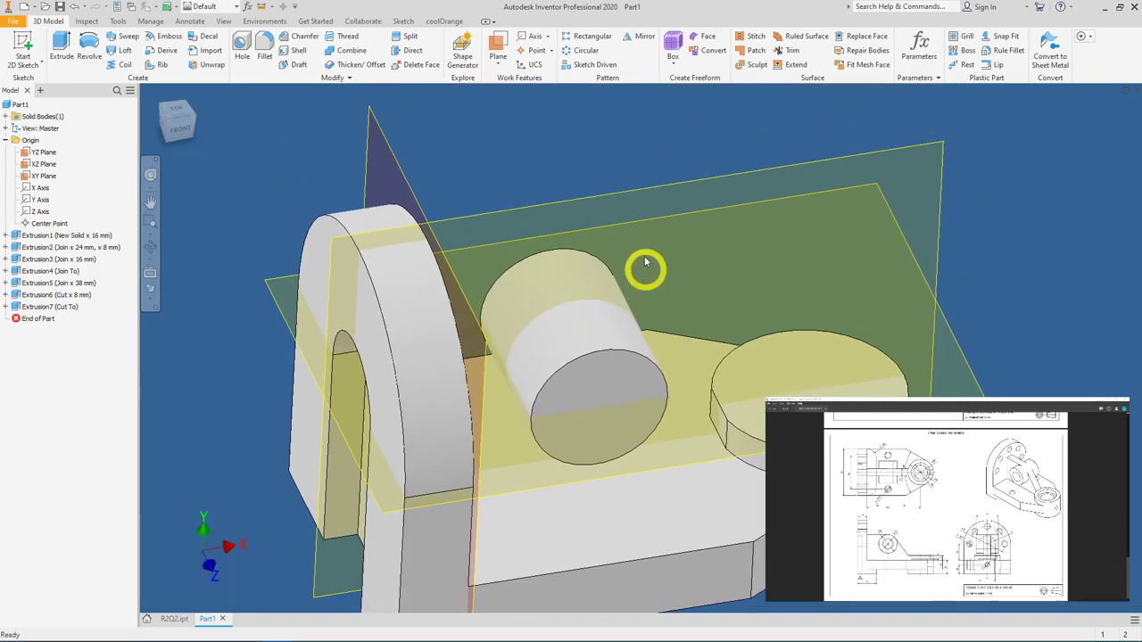
shift+middle_drag(821, 216, 622, 179)
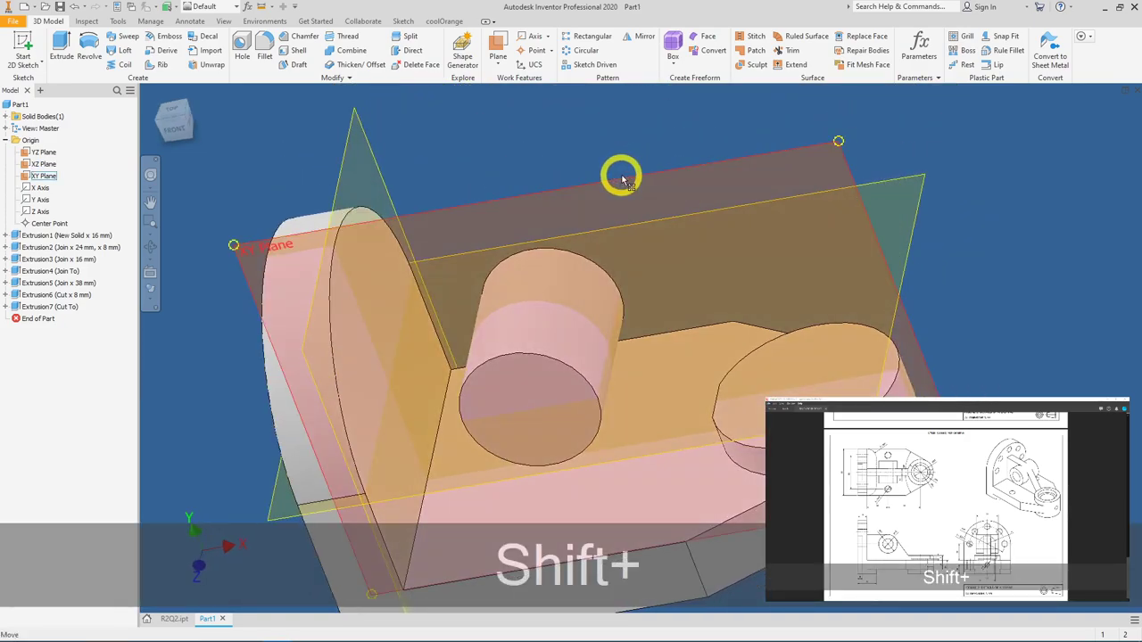
click(622, 177)
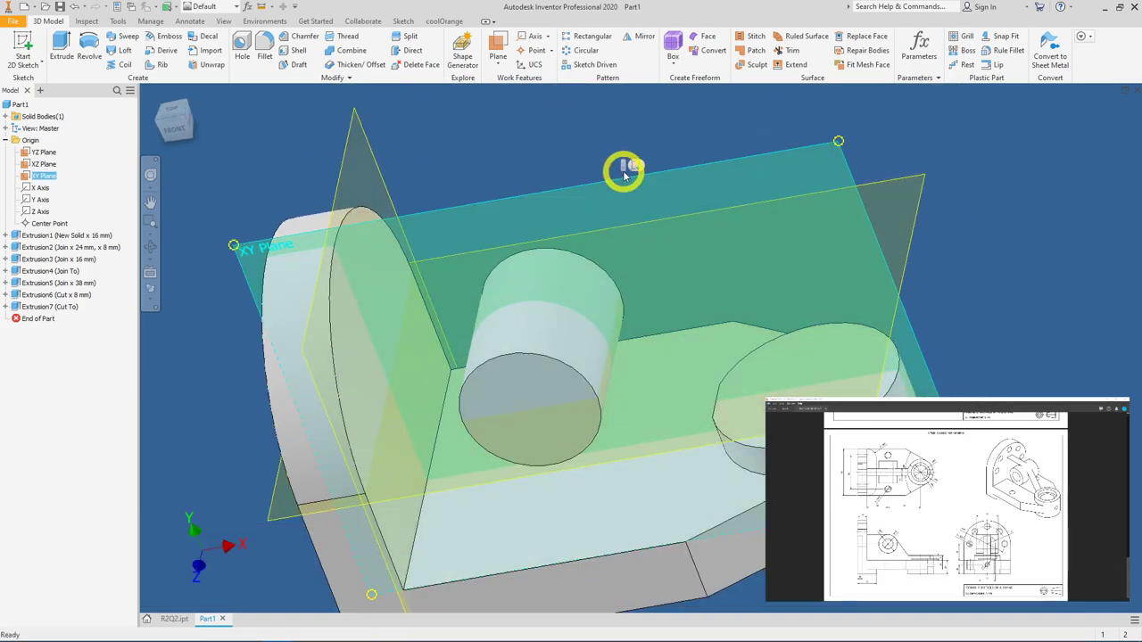
click(636, 168)
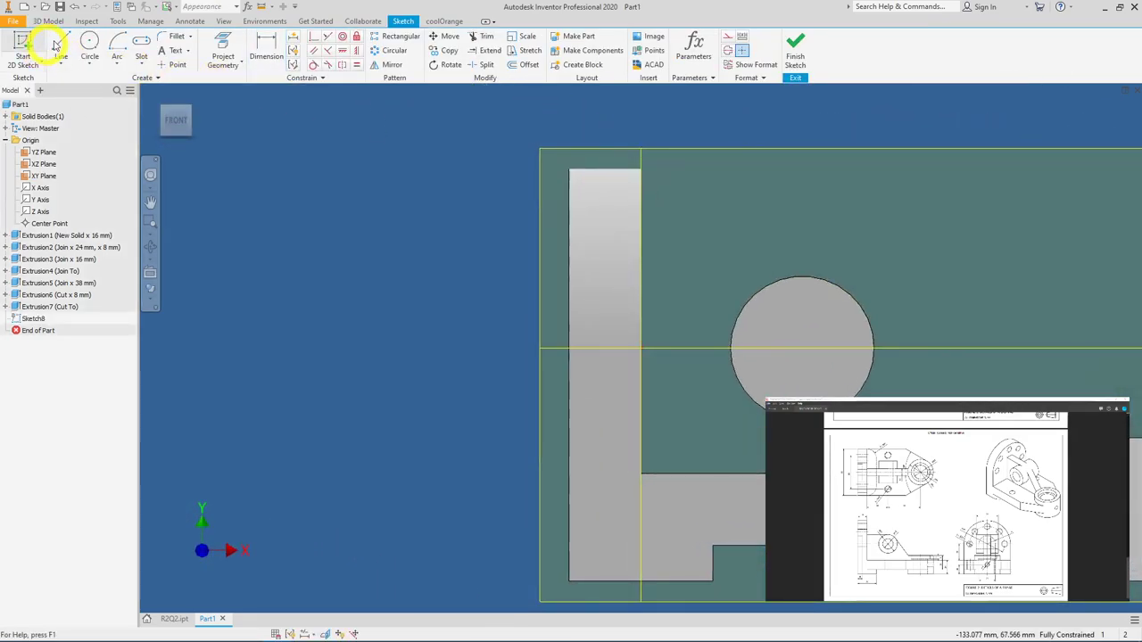
click(68, 43)
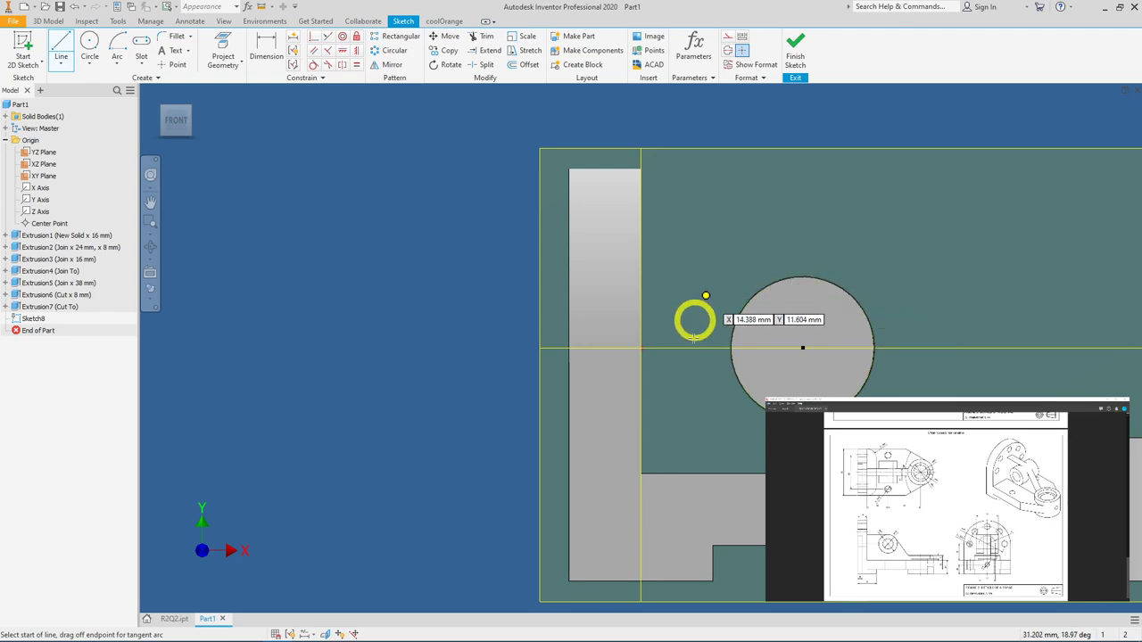
click(640, 270)
click(806, 276)
click(805, 274)
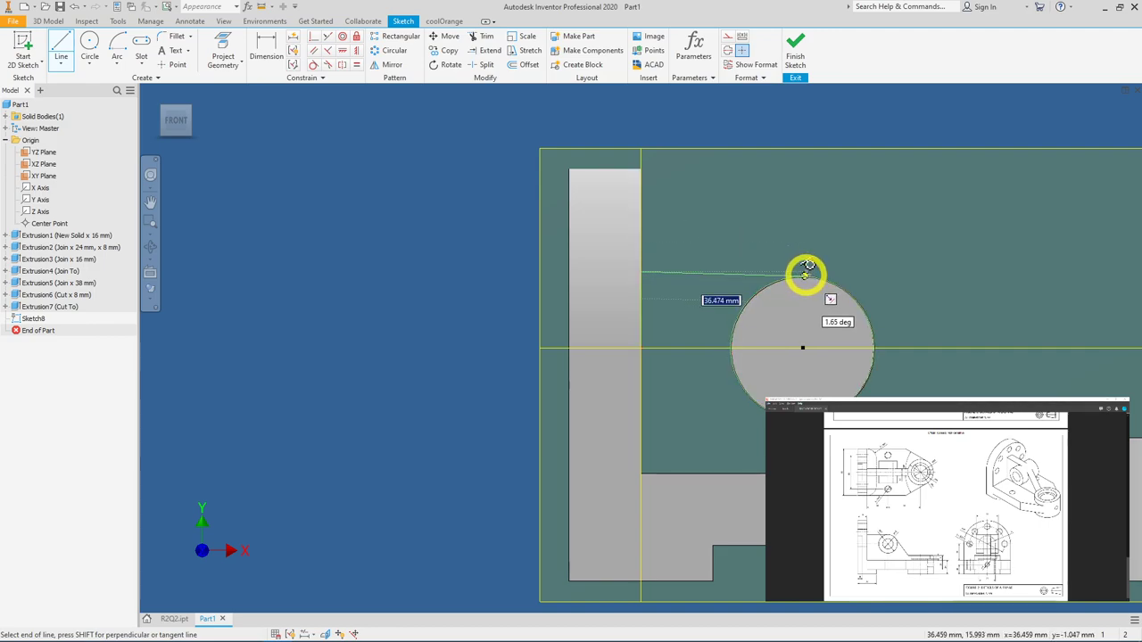
Step: Sketch a sloping line from the round boss's near top corner to a free point above the cross cylinder
middle_drag(968, 429, 887, 390)
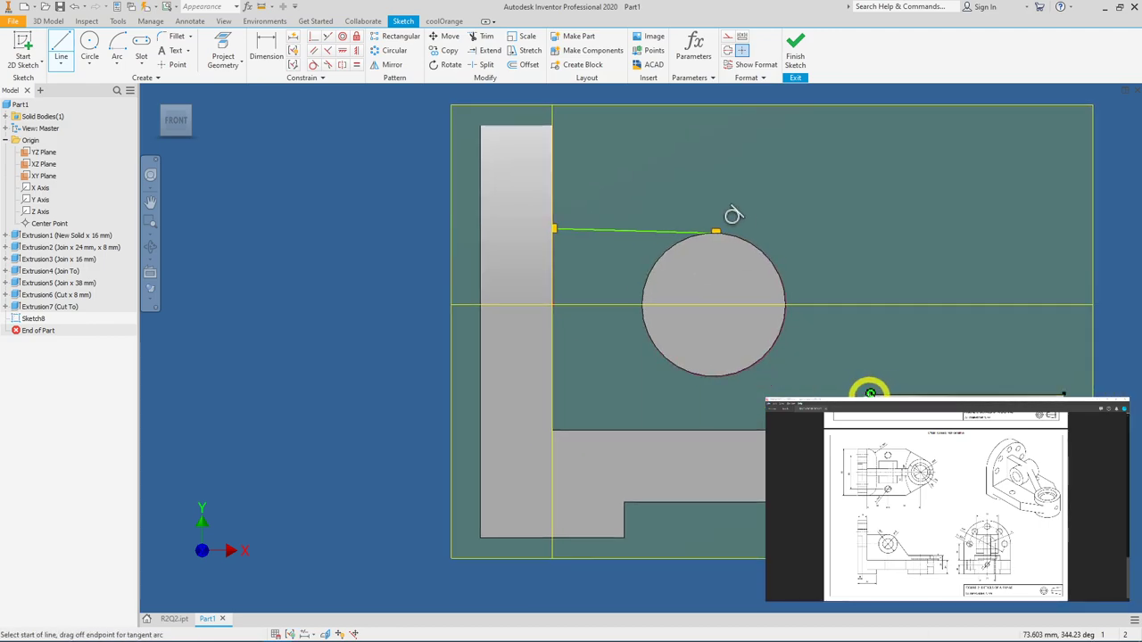
click(870, 393)
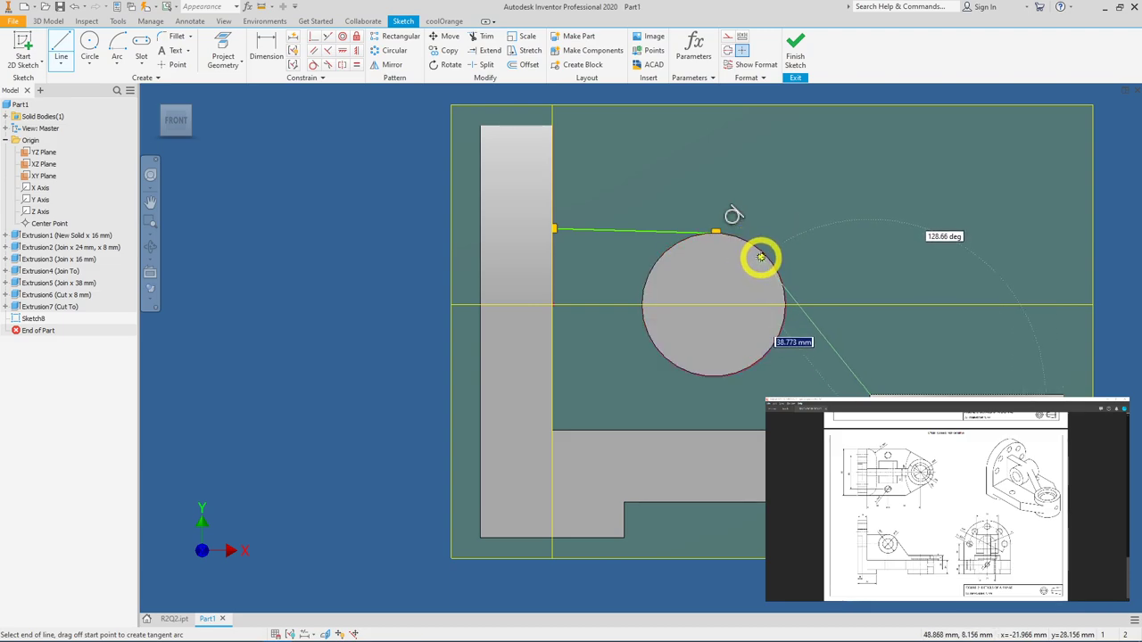
click(765, 205)
click(851, 242)
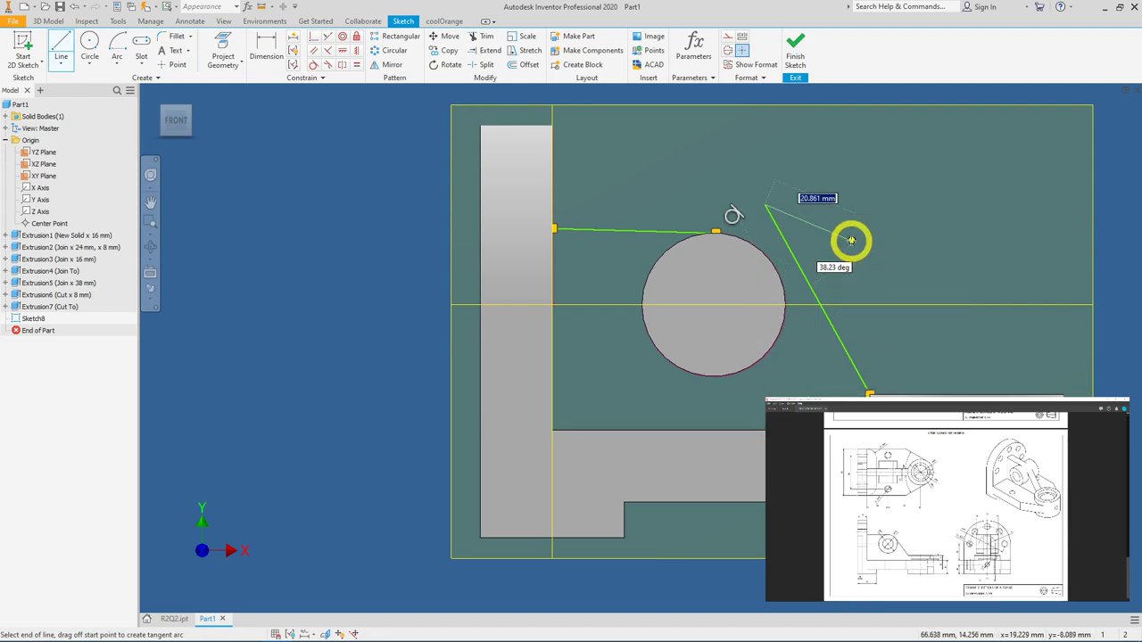
right_click(851, 241)
click(887, 245)
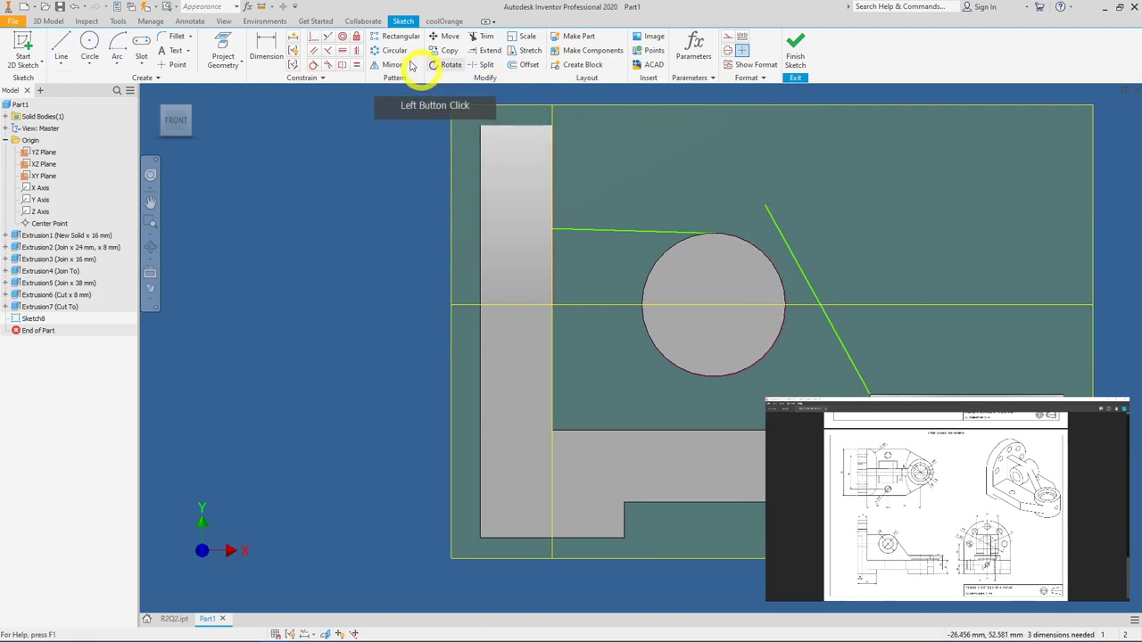
Step: Constrain the sloping line's free end coincident with the cross cylinder's circle and make the line tangent to that circle
click(313, 37)
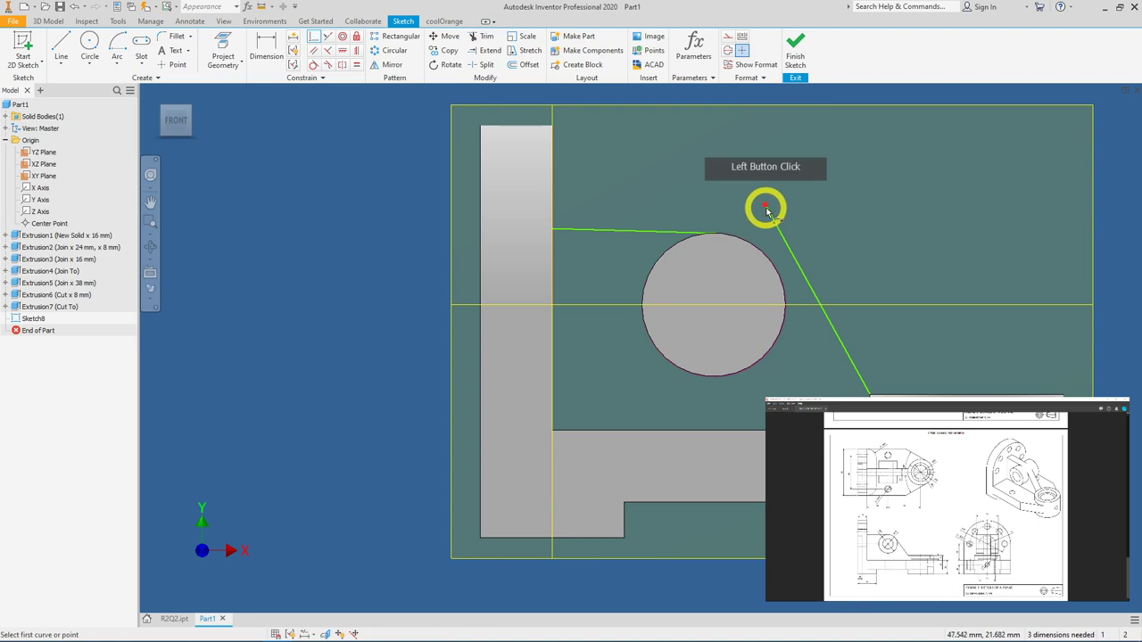
click(762, 257)
click(313, 65)
click(798, 314)
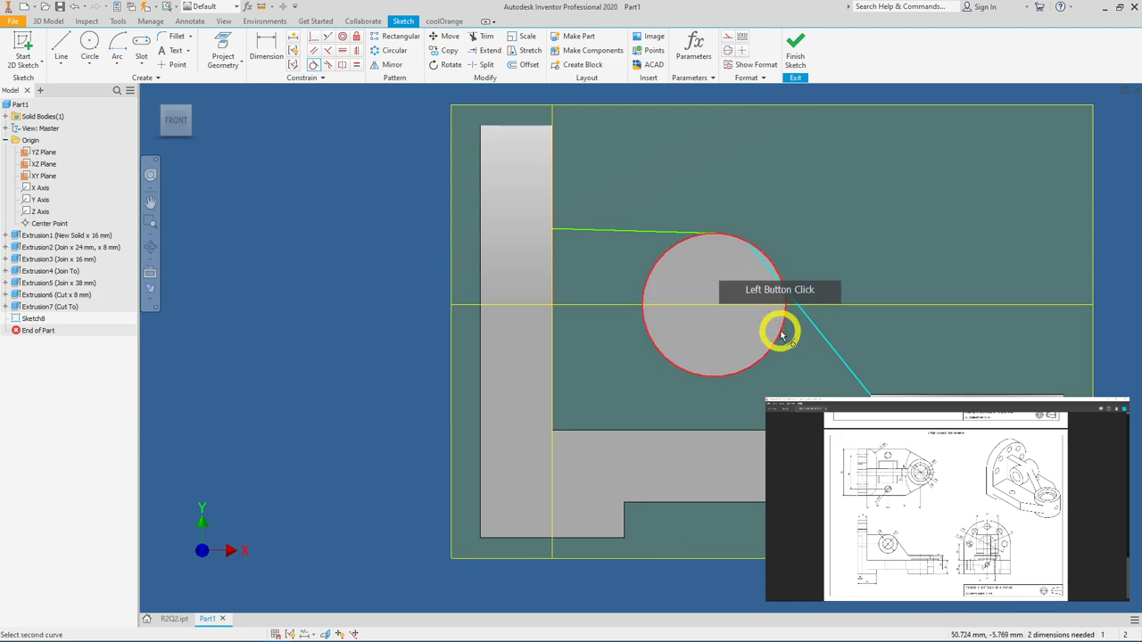
click(781, 334)
Step: Constrain the line between the back plate and the top of the cross cylinder to be horizontal
click(628, 410)
click(603, 239)
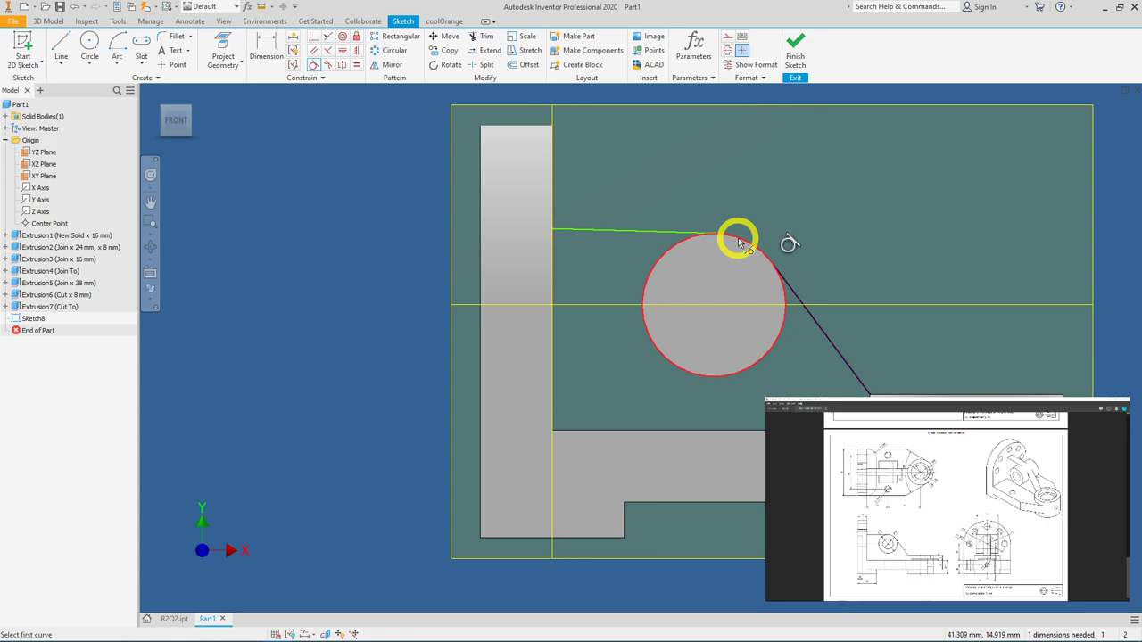
click(738, 242)
click(343, 51)
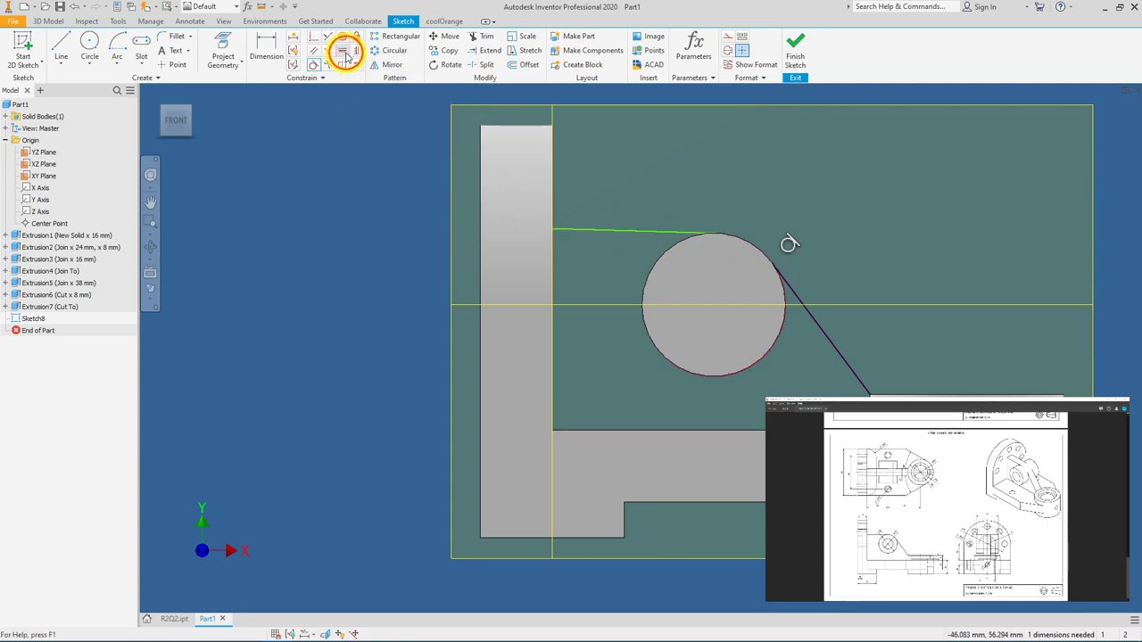
click(660, 233)
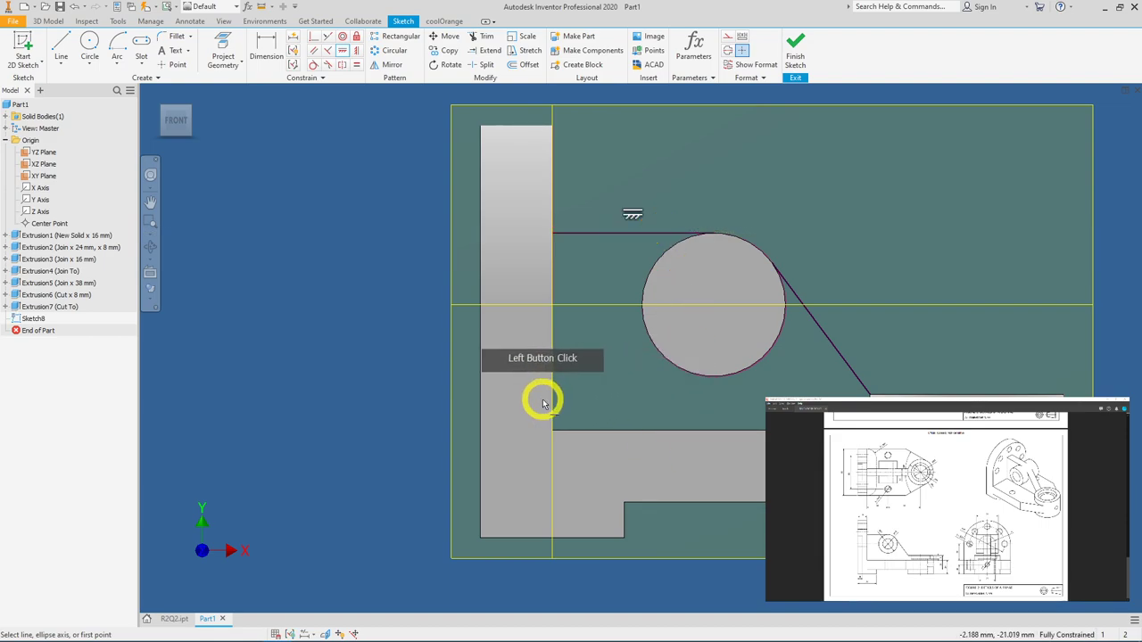
Step: Slice the graphics at the sketch plane and convert the projected boss top edge and cross cylinder circle to construction geometry
key(F7)
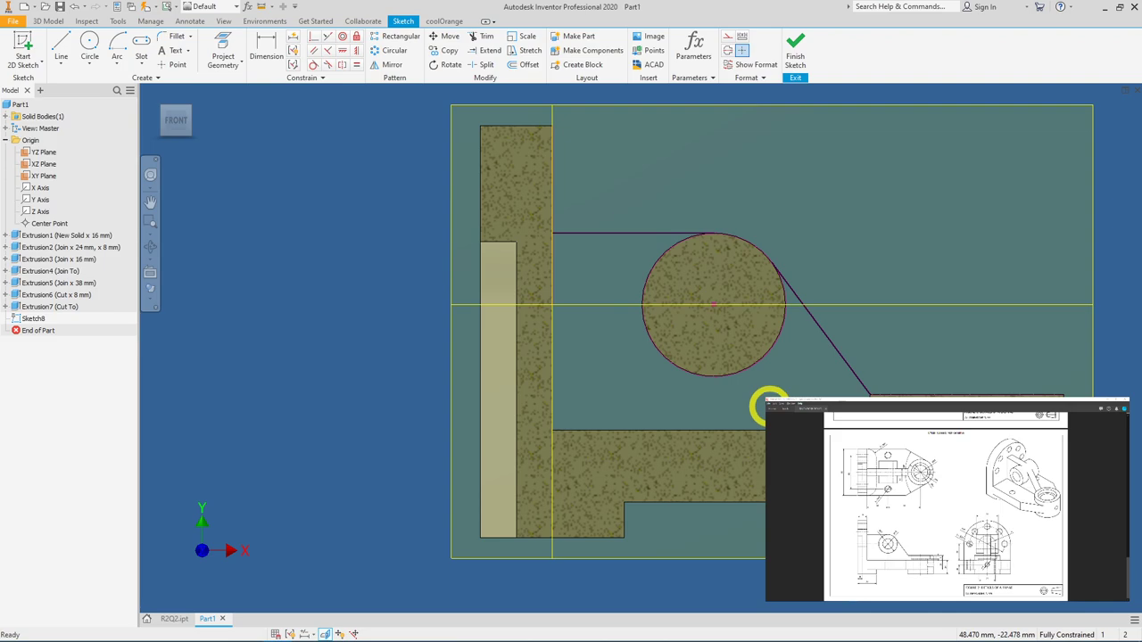
right_click(774, 406)
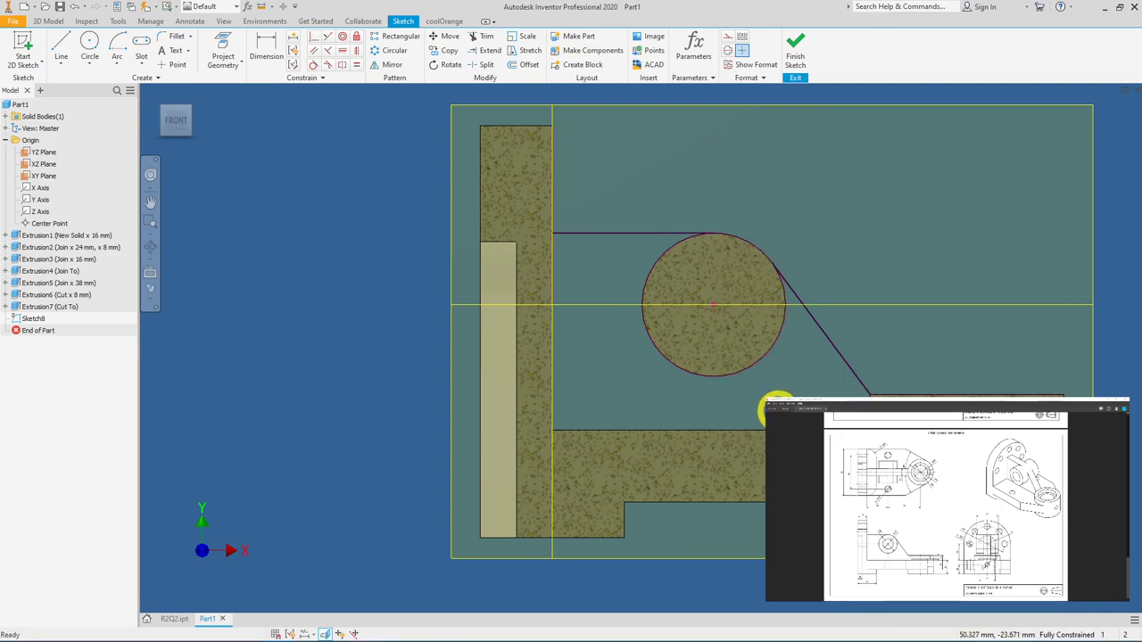
mouse_move(1044, 332)
mouse_down()
mouse_move(971, 395)
mouse_move(863, 398)
mouse_up()
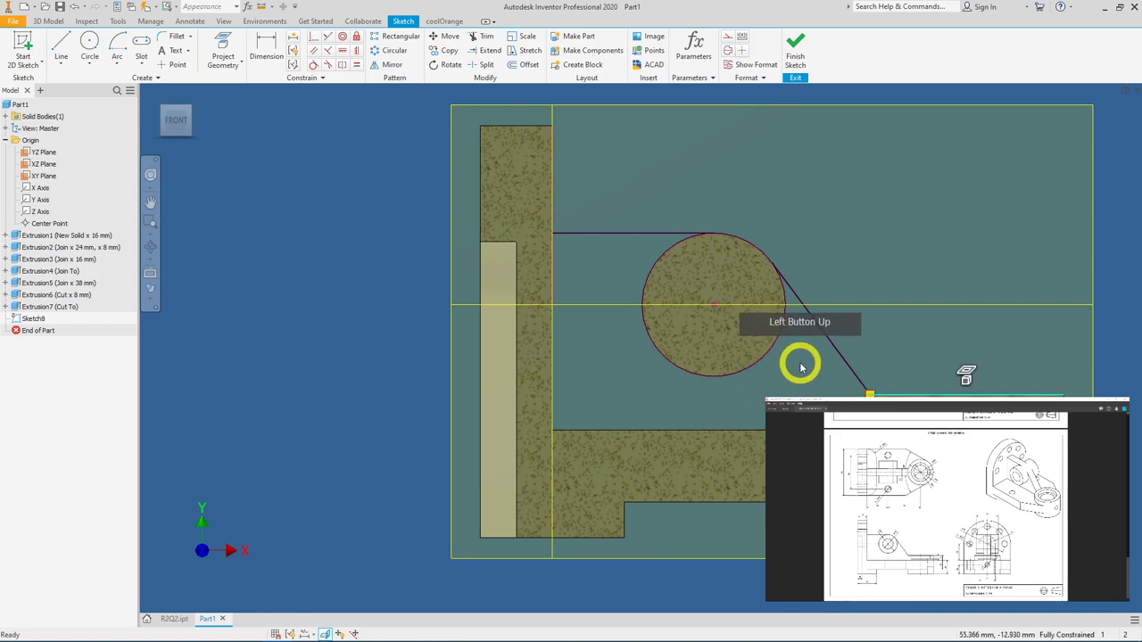
shift+click(705, 373)
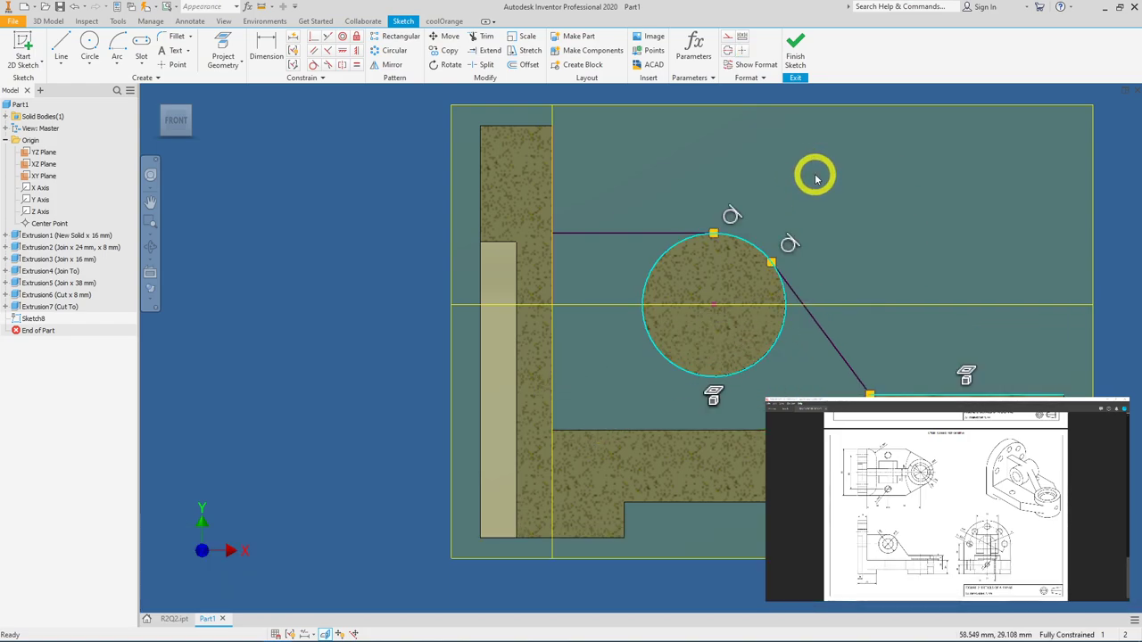
right_click(815, 175)
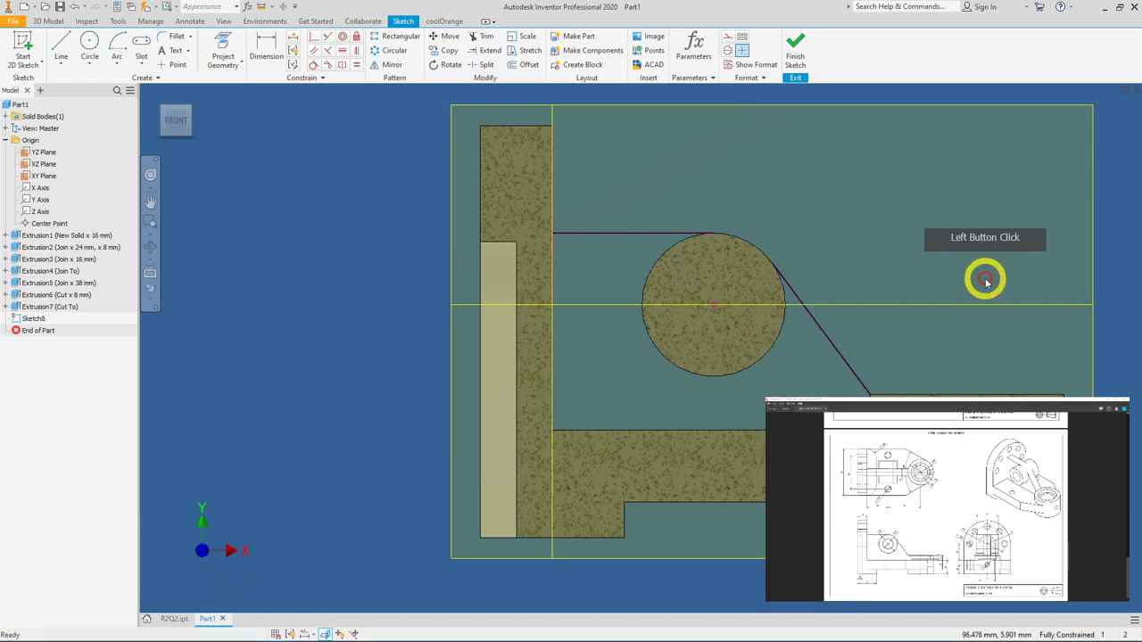
Step: Examine the sloping and horizontal profile lines and the gap between their ends along the top of the cross cylinder
scroll(797, 209, up, 3)
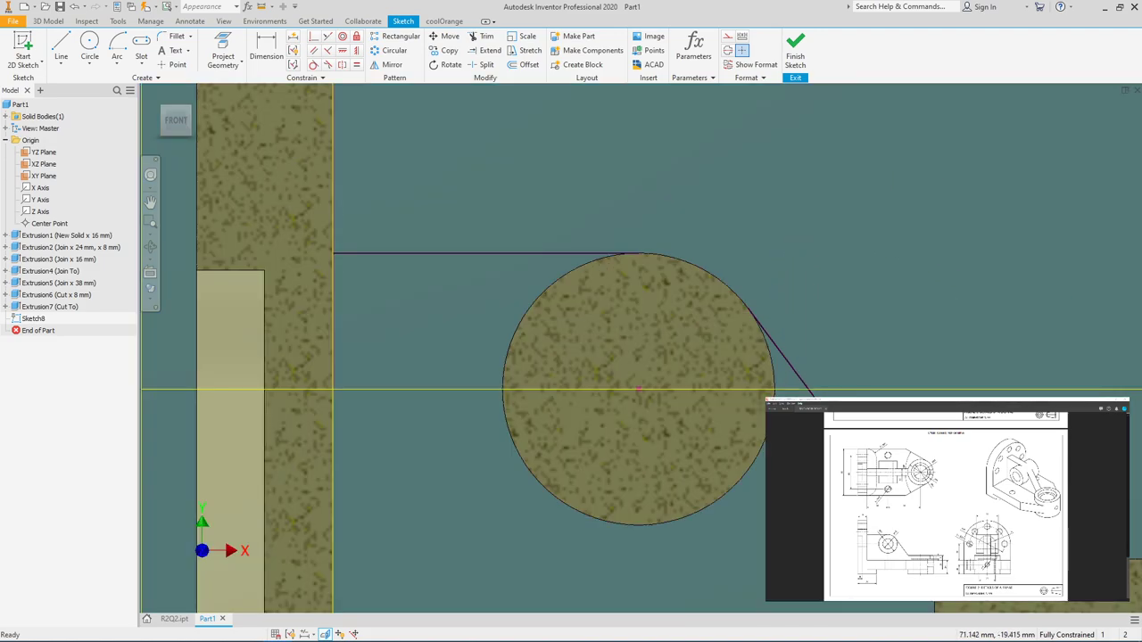
click(810, 388)
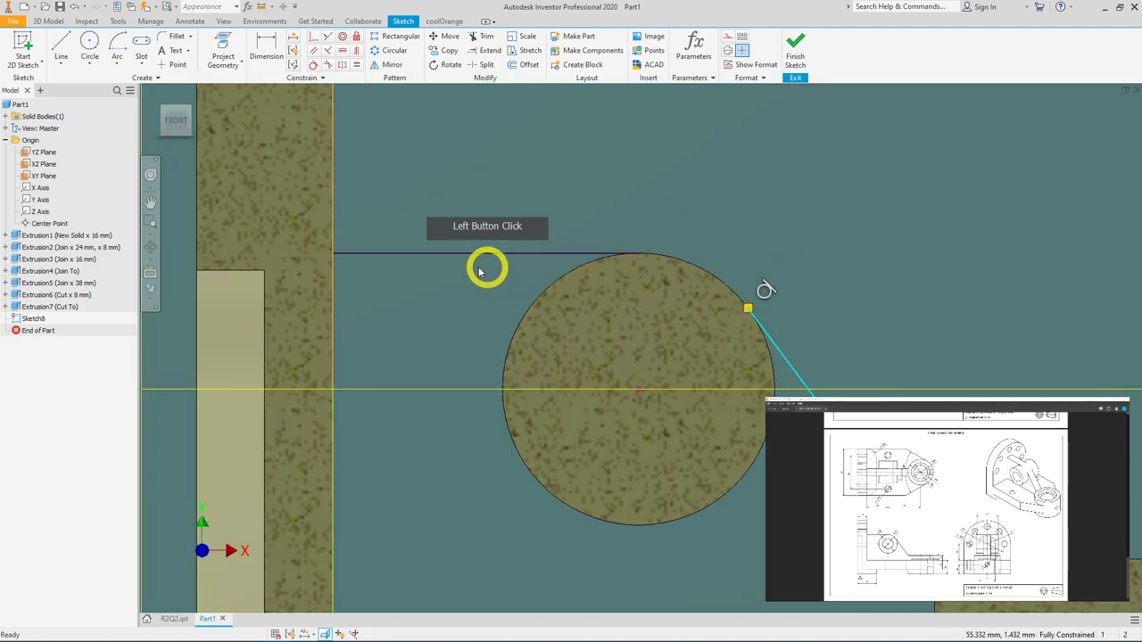
click(561, 257)
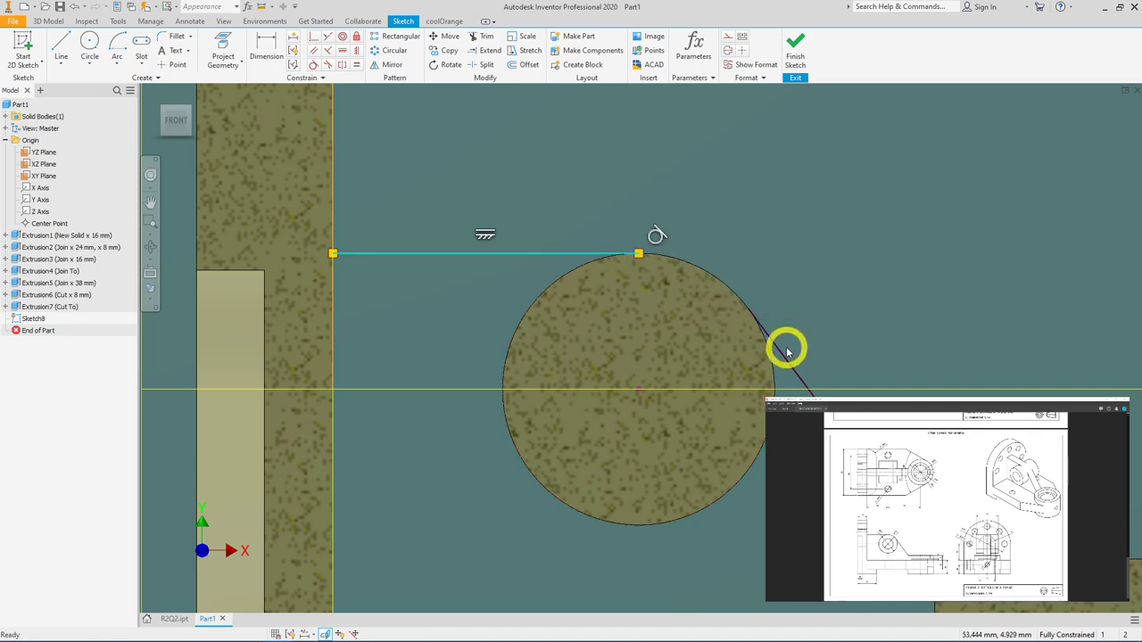
click(491, 290)
click(595, 202)
click(613, 300)
click(552, 301)
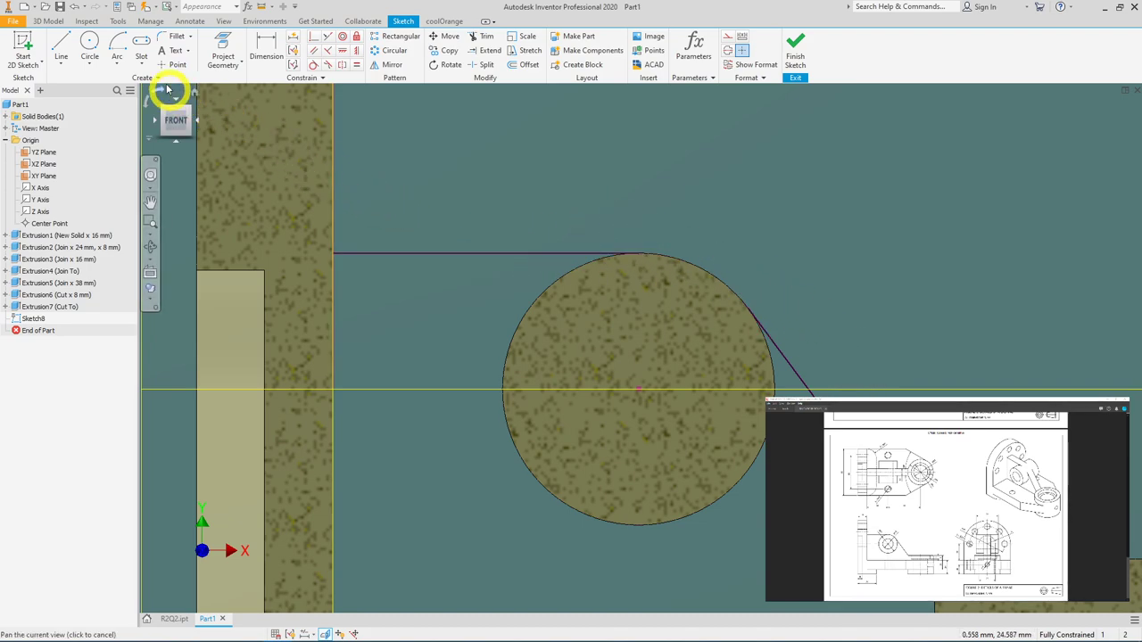
Step: Draw a centre-point arc about the cross cylinder's centre, joining the sloping line's tangent point to the horizontal line's end
click(116, 40)
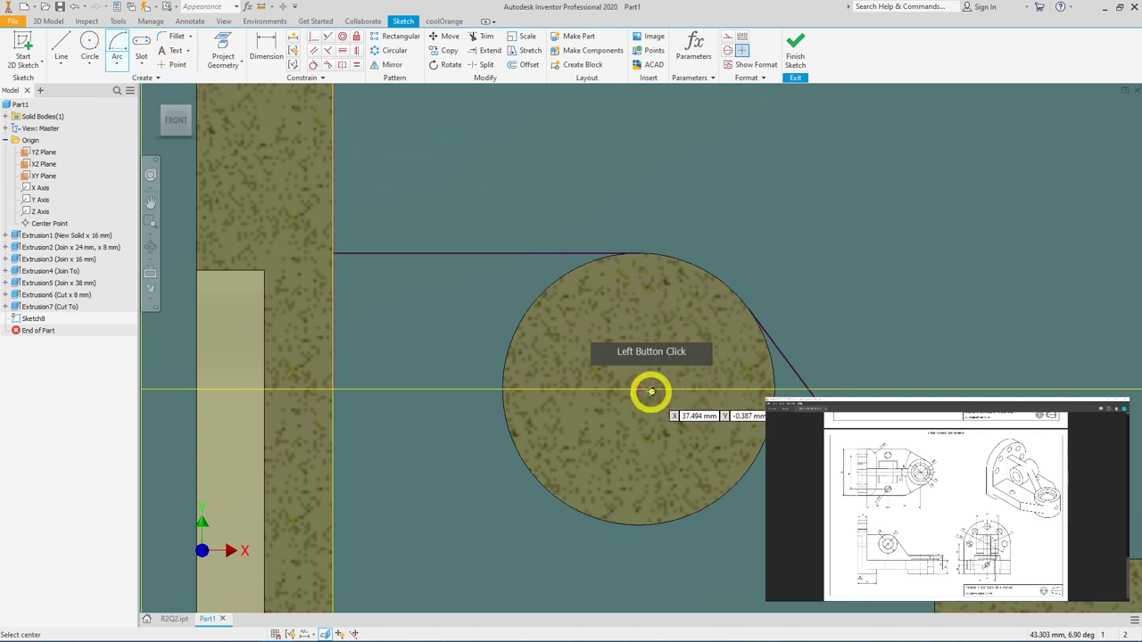
click(640, 387)
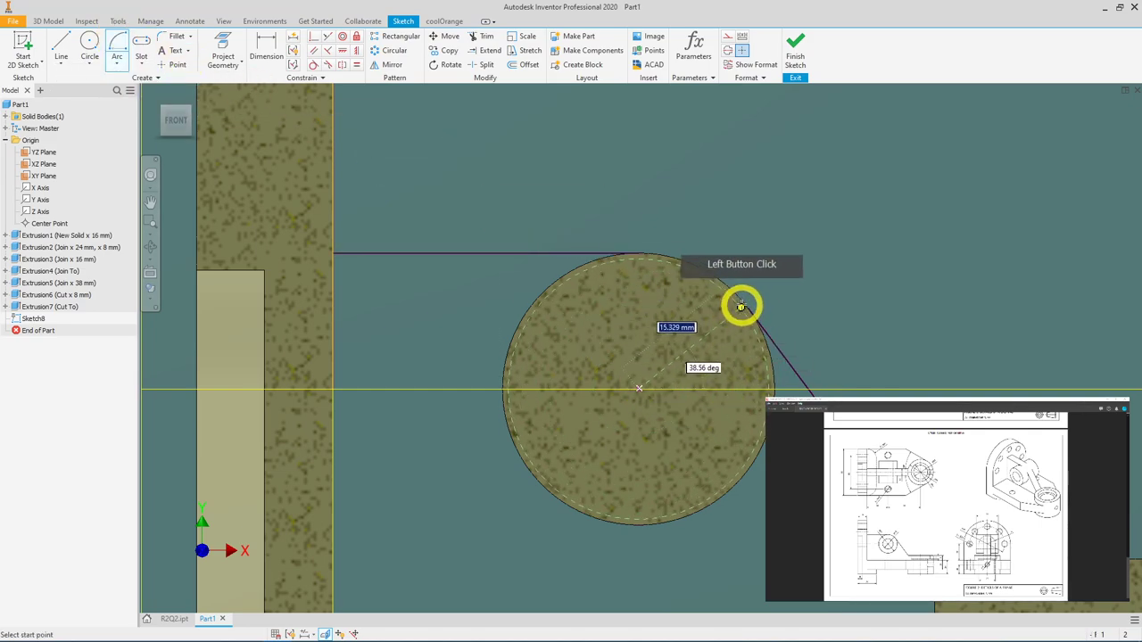
click(689, 267)
click(636, 250)
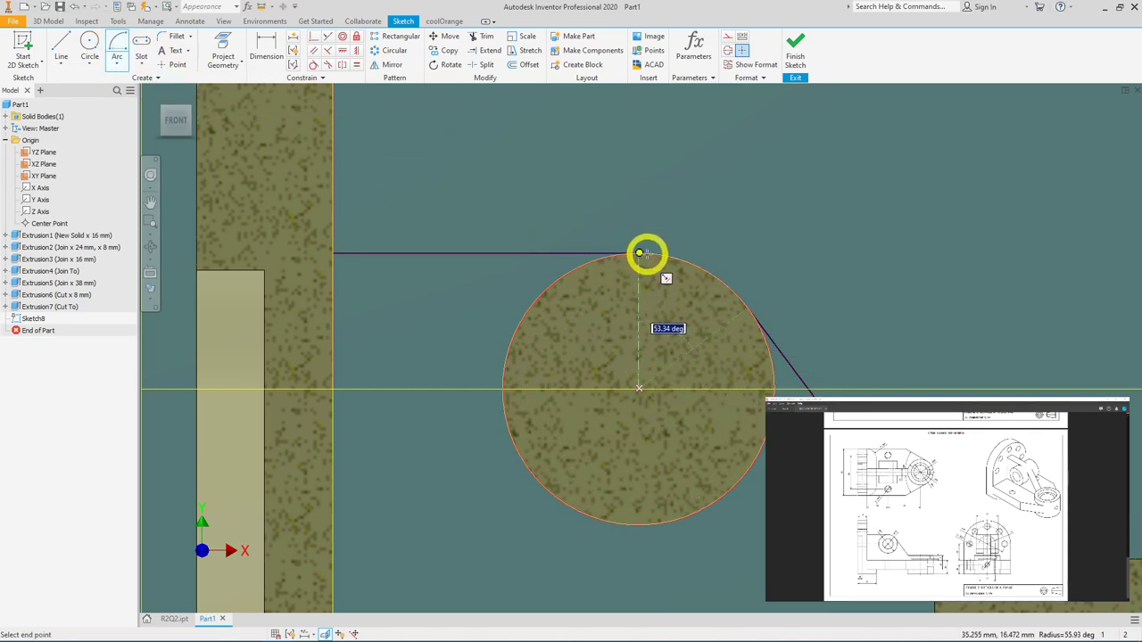
click(982, 152)
scroll(919, 238, down, 4)
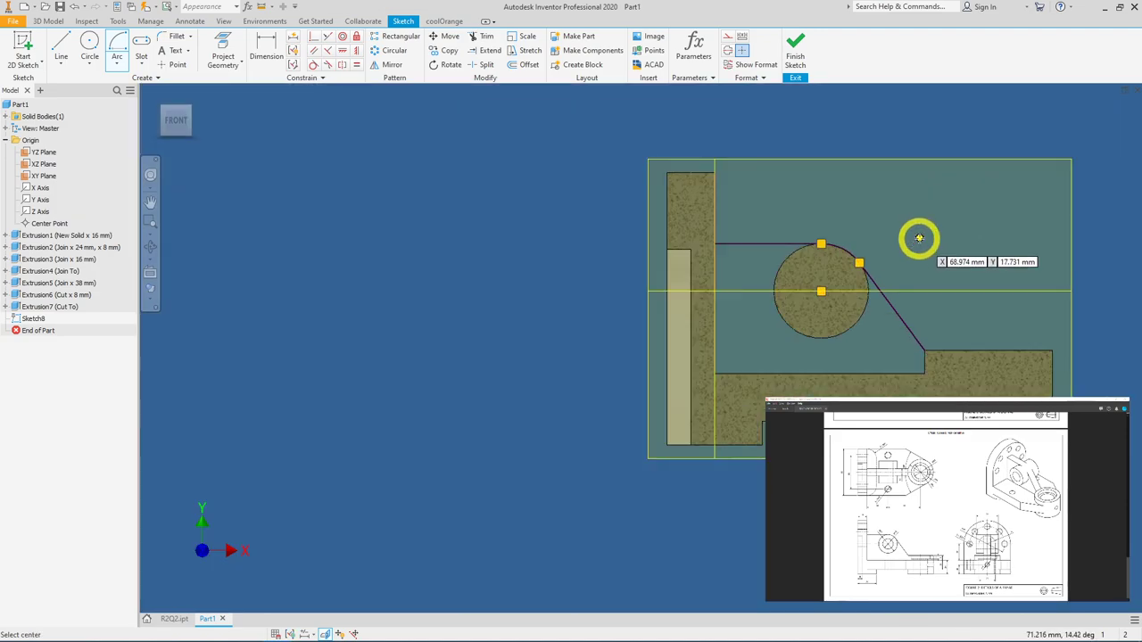
right_click(905, 234)
click(898, 275)
Step: Select the sloping line, arc and horizontal line to check that they form one continuous profile, and finish the sketch
scroll(874, 284, up, 3)
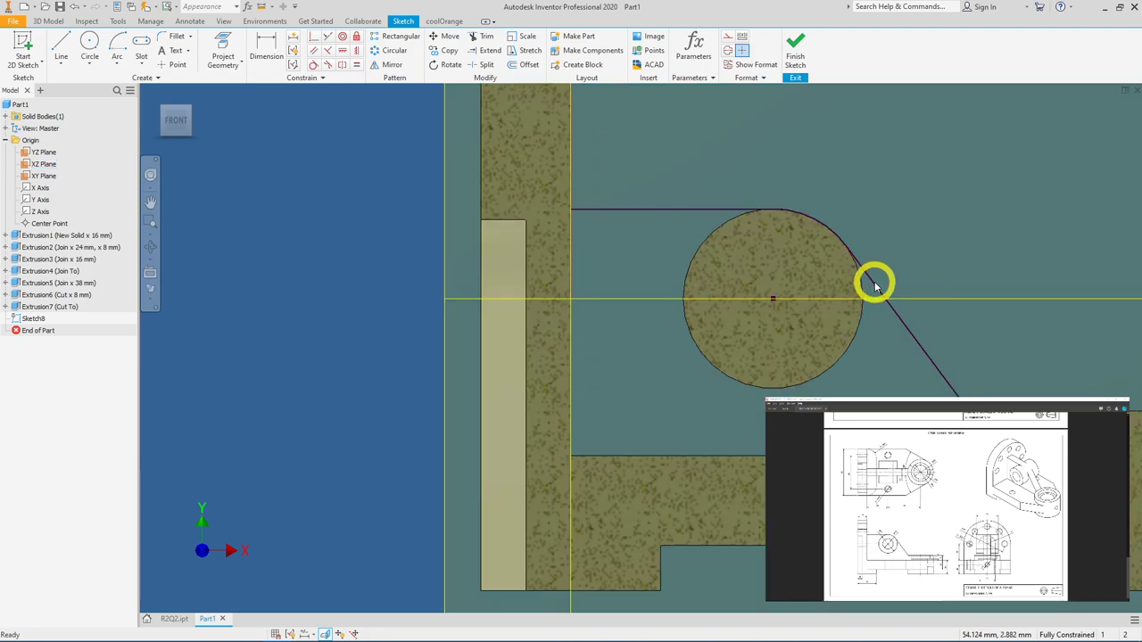
click(872, 282)
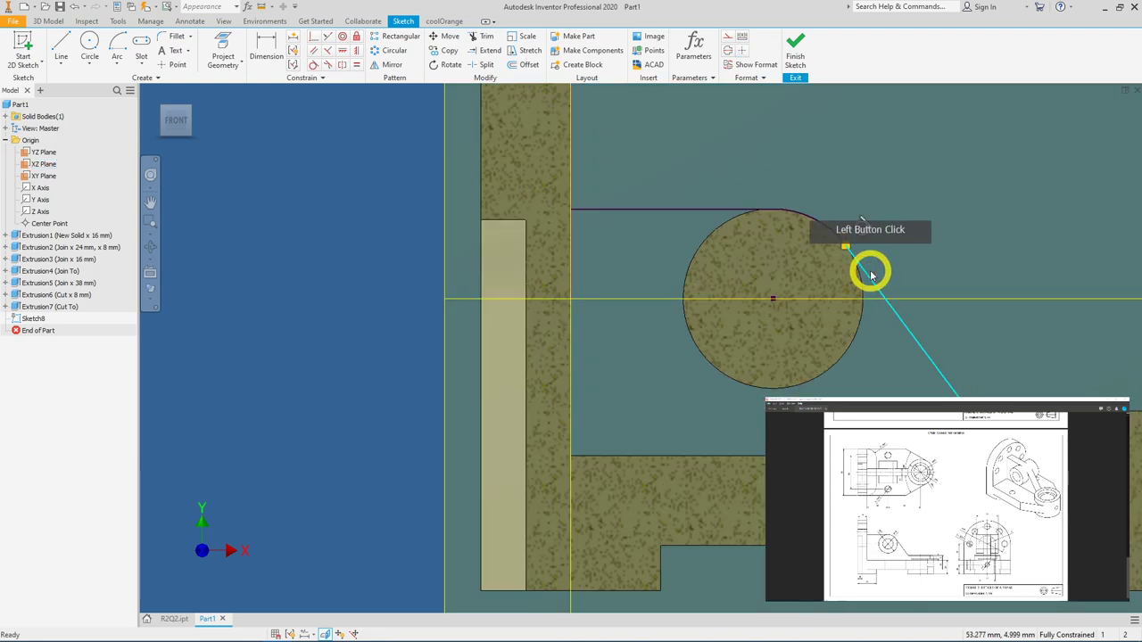
ctrl+click(819, 226)
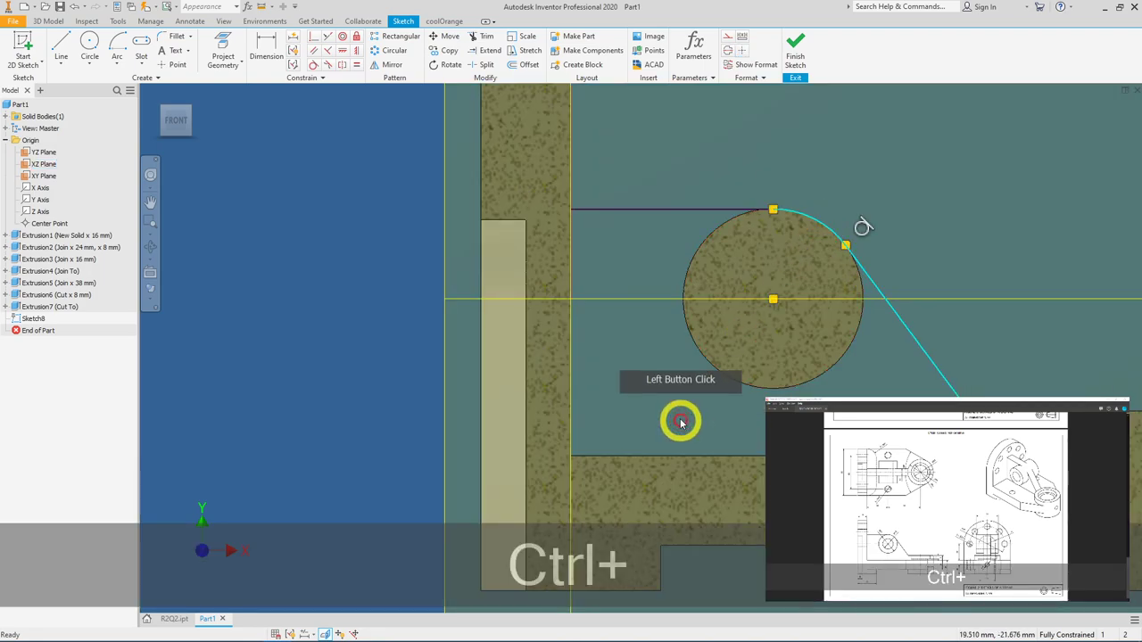
ctrl+click(663, 210)
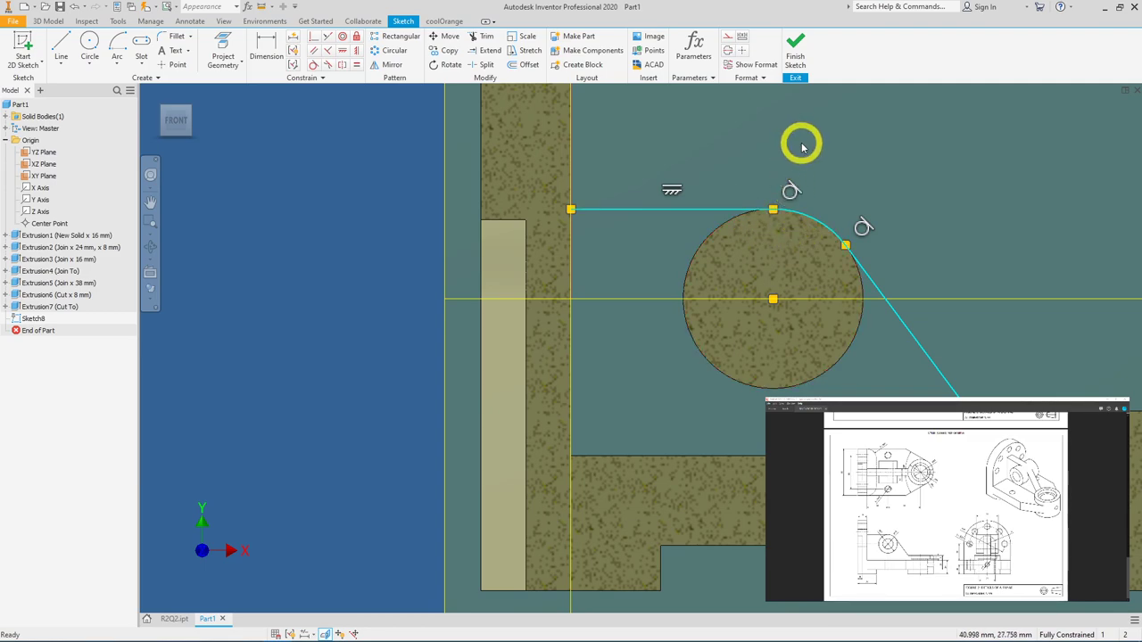
click(797, 50)
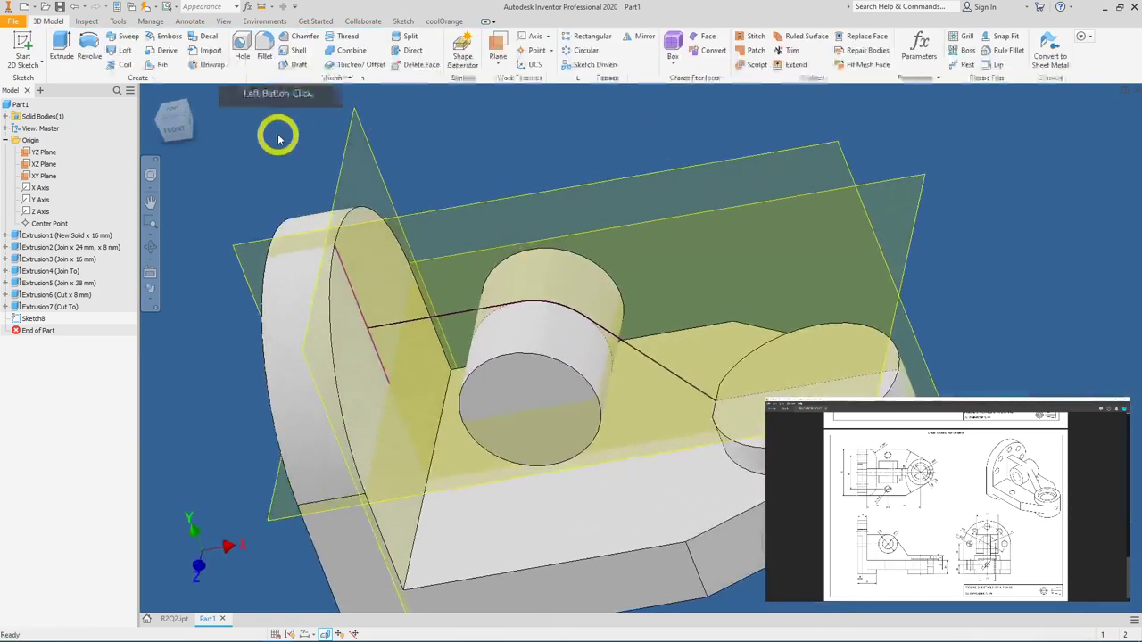
Step: Create a 12 mm thick rib from the line-arc-line profile, parallel to the sketch plane in Direction 1, centred and extending to next
click(162, 64)
click(429, 316)
click(742, 378)
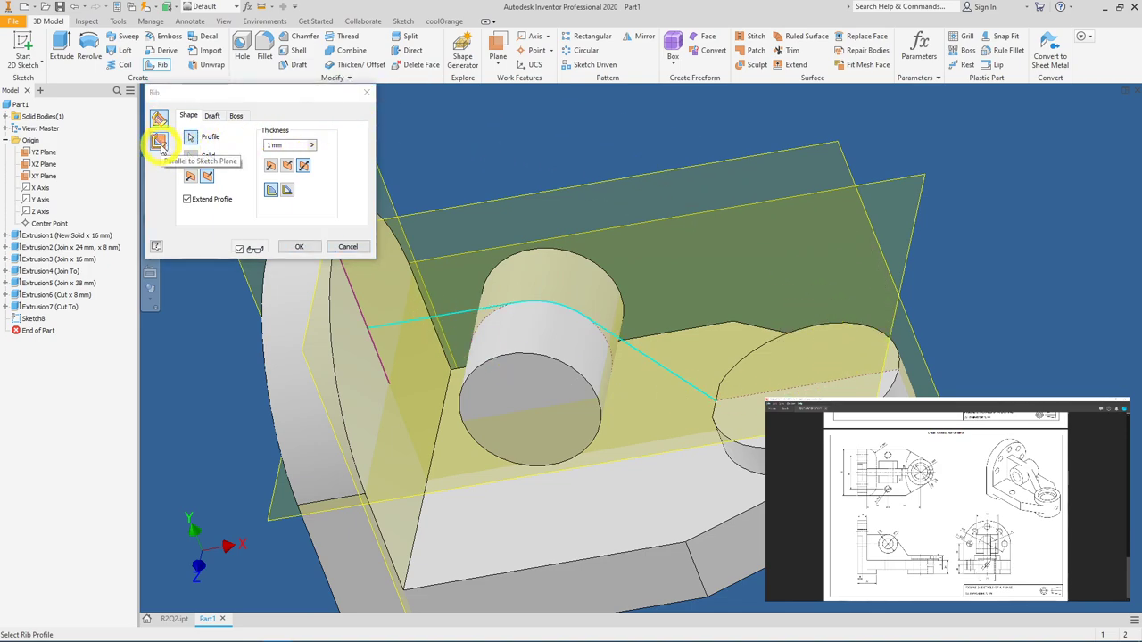
click(159, 142)
click(190, 177)
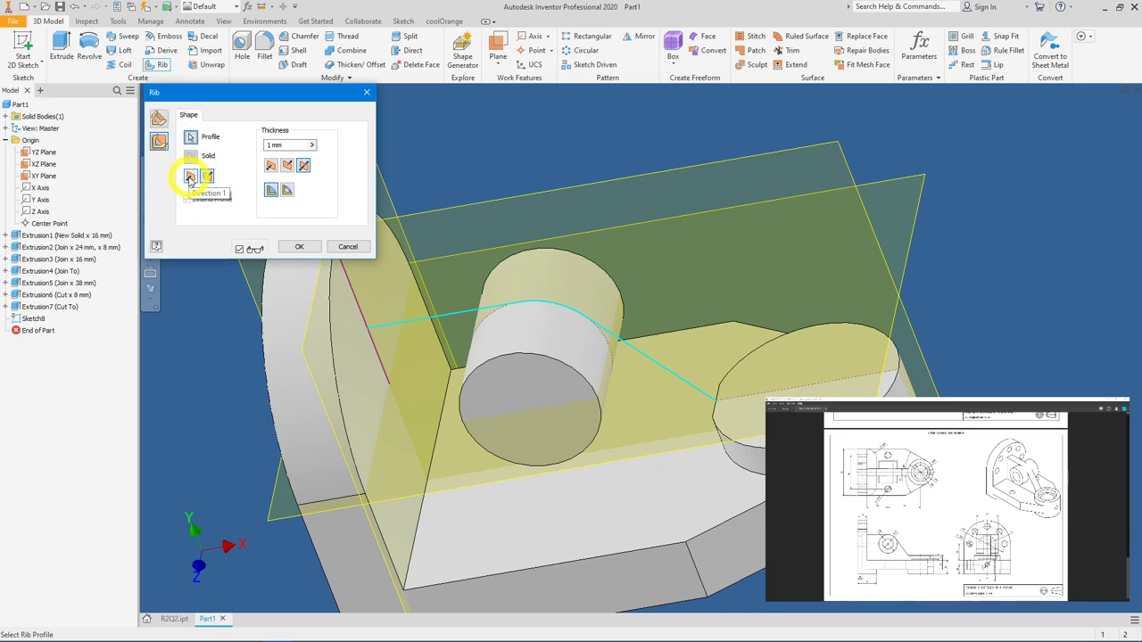
click(190, 177)
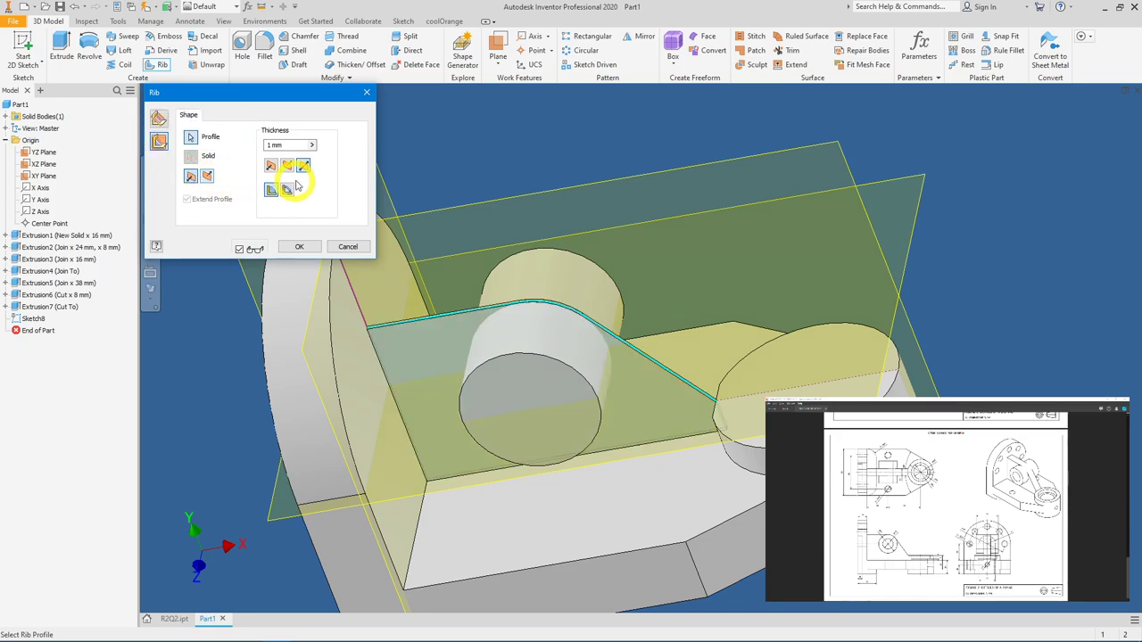
click(295, 146)
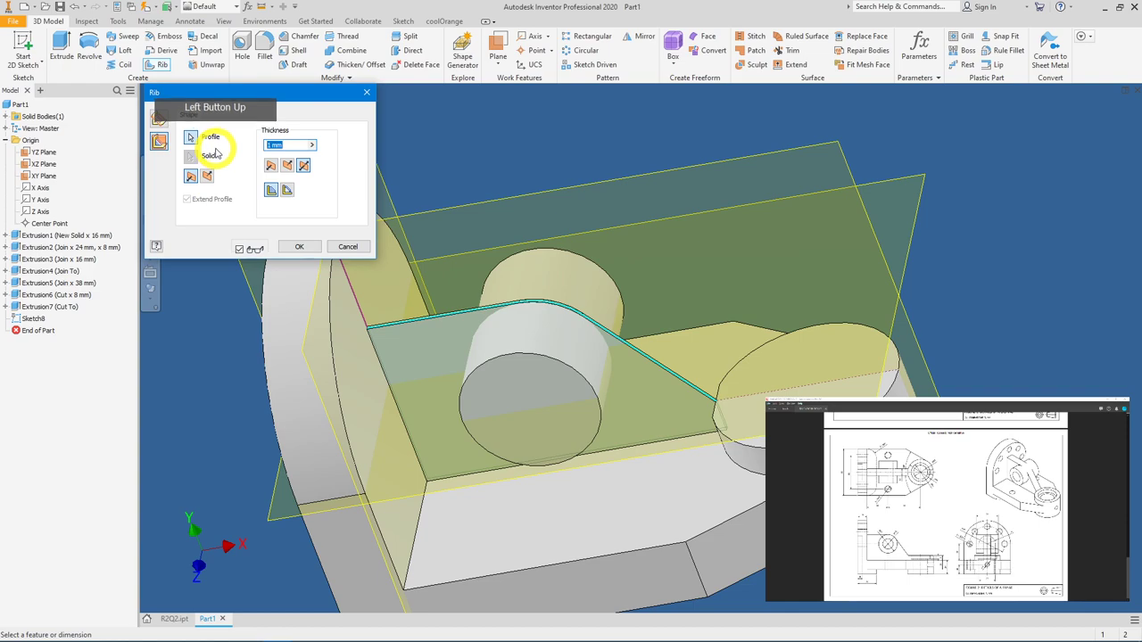
text(12)
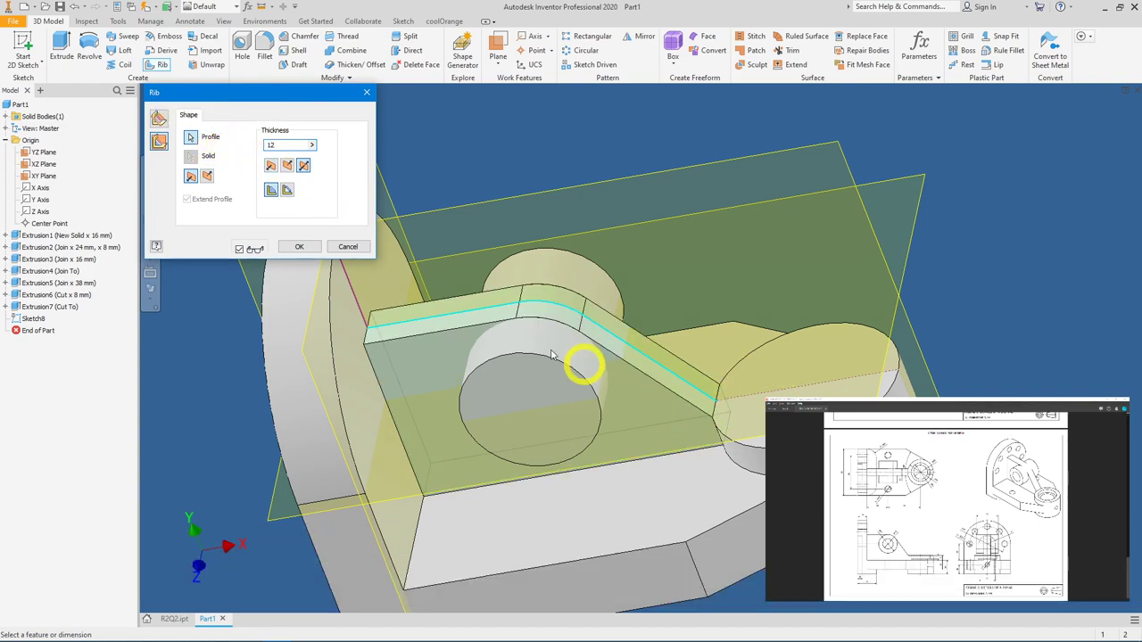
click(299, 246)
shift+middle_drag(474, 244, 649, 205)
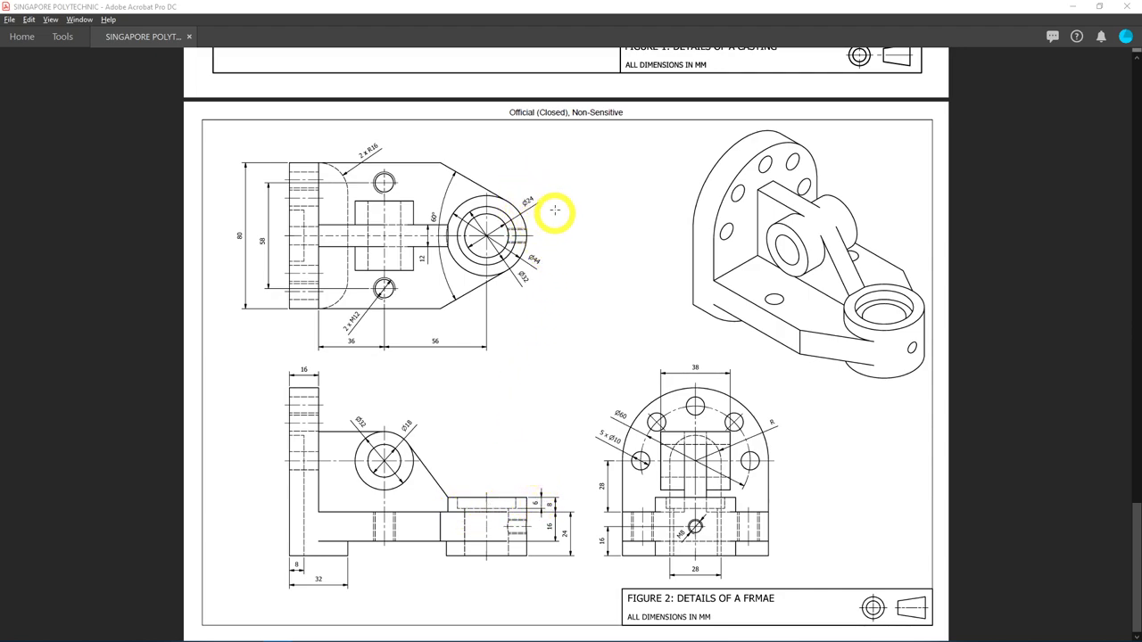
Step: Cut an 18 mm simple through hole in the cross cylinder's end face, concentric with its circular edge
mouse_move(473, 601)
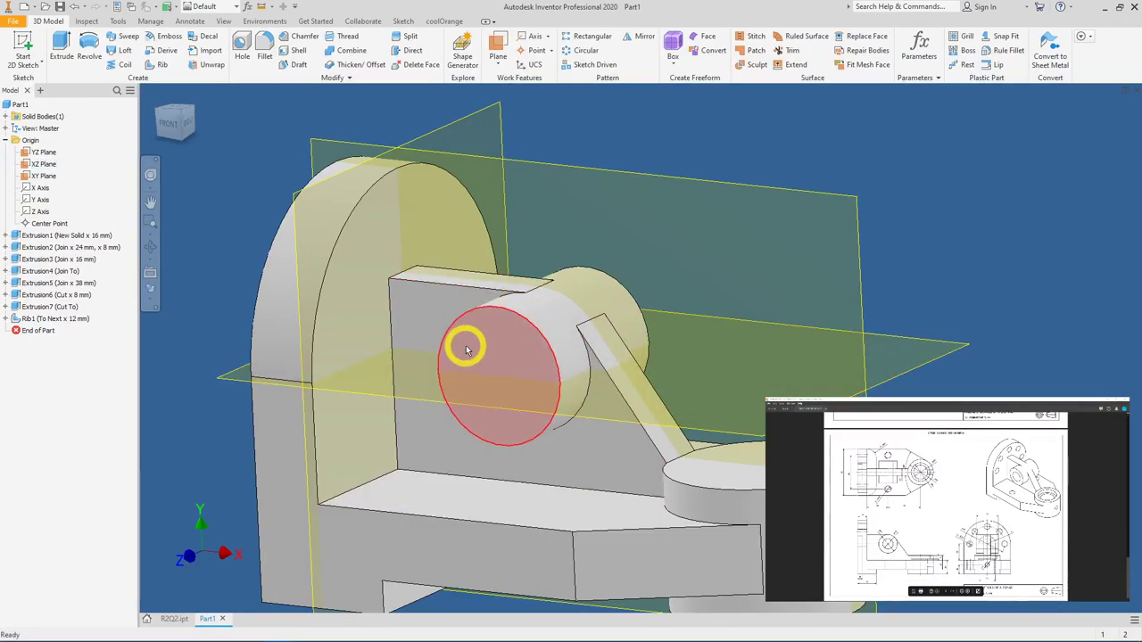
click(242, 56)
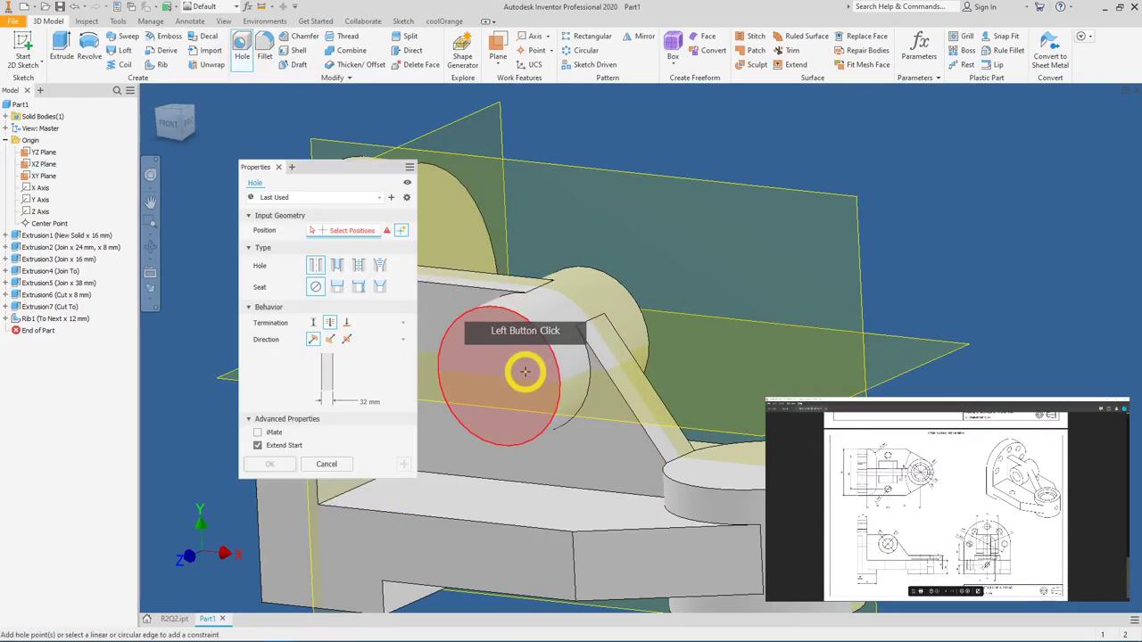
click(524, 372)
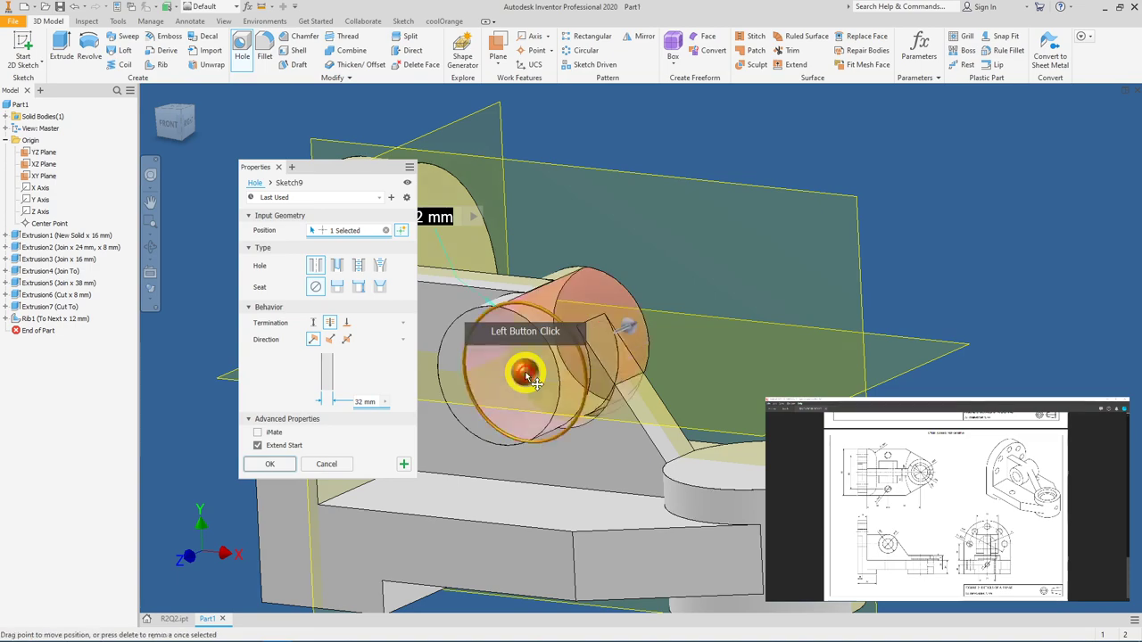
click(548, 305)
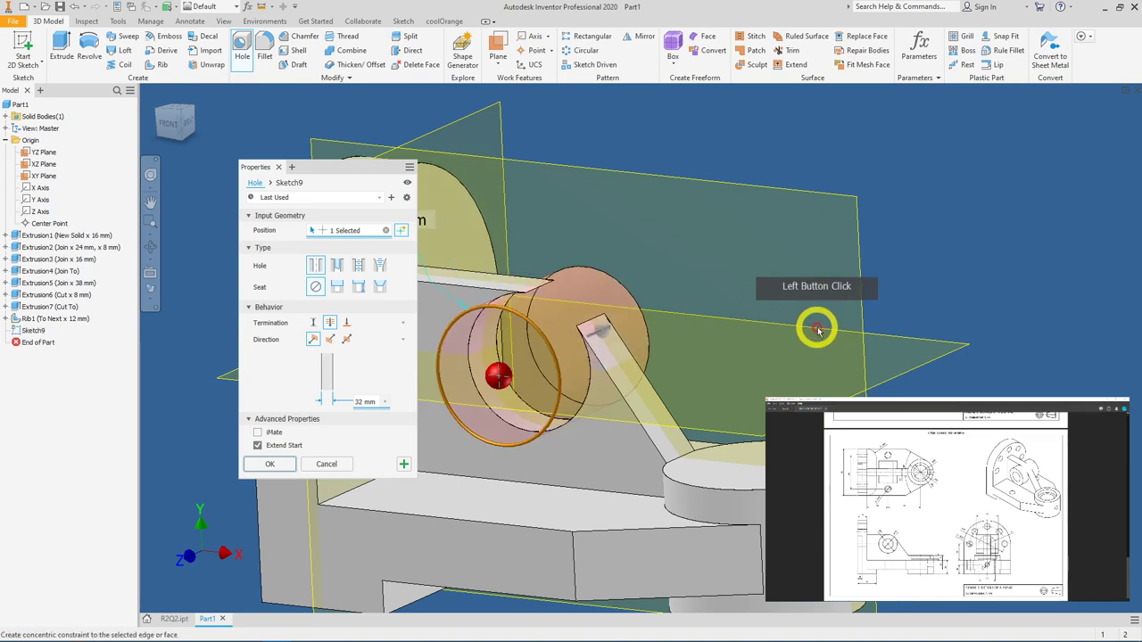
click(358, 402)
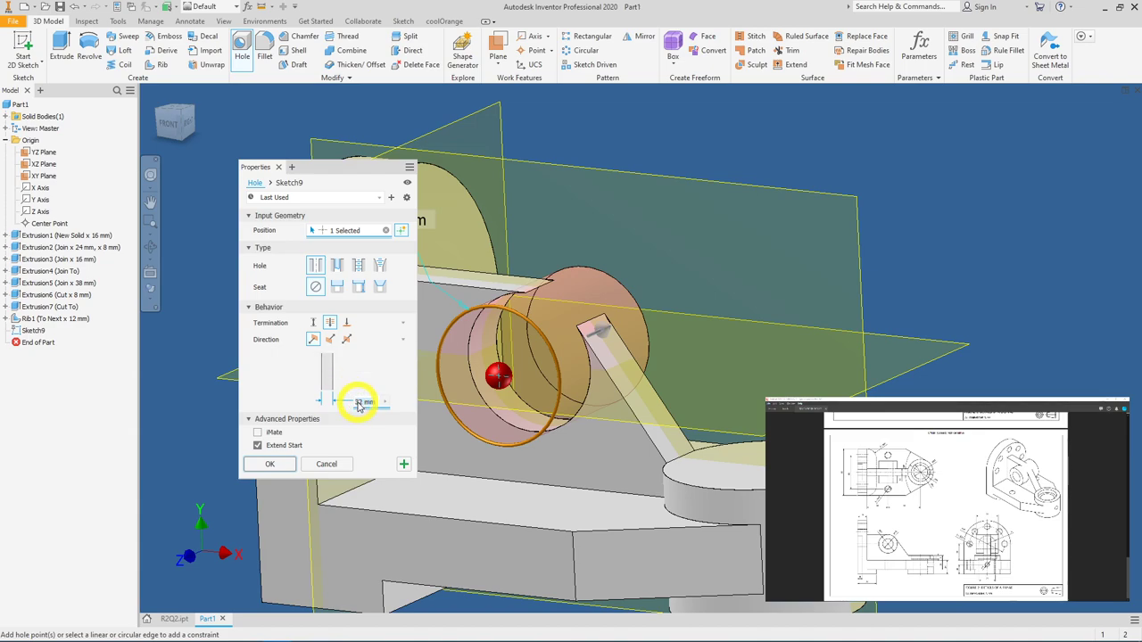
text(18)
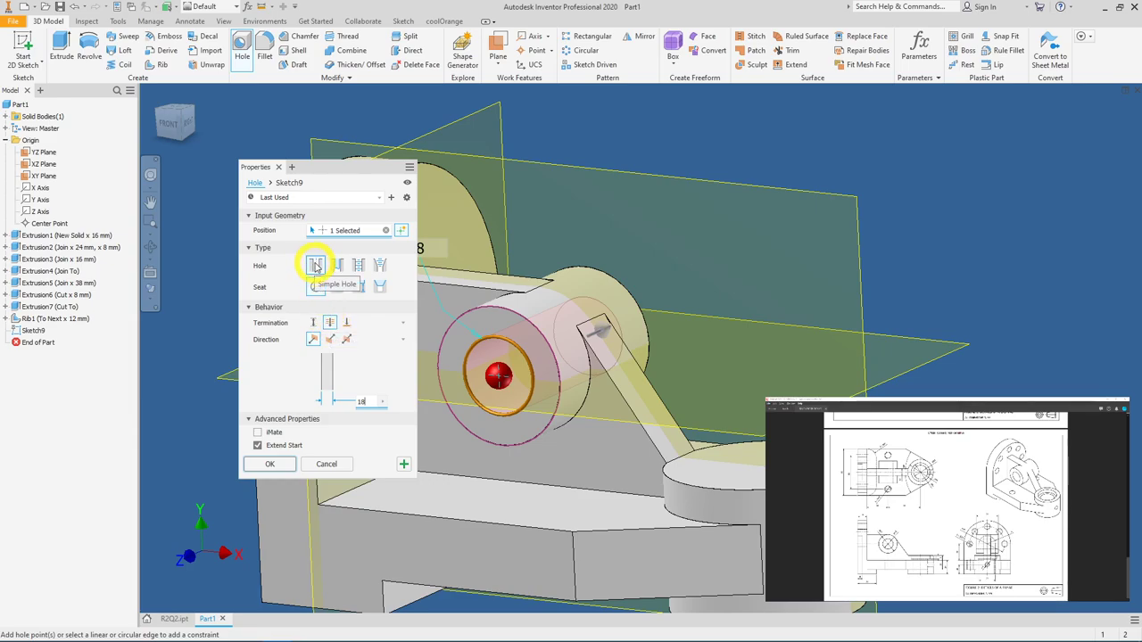
click(273, 464)
Step: Place a through-all counterbore hole on the boss's top face, concentric with its circular edge
mouse_move(694, 250)
shift+middle_down()
mouse_move(704, 466)
mouse_move(688, 263)
shift+middle_up()
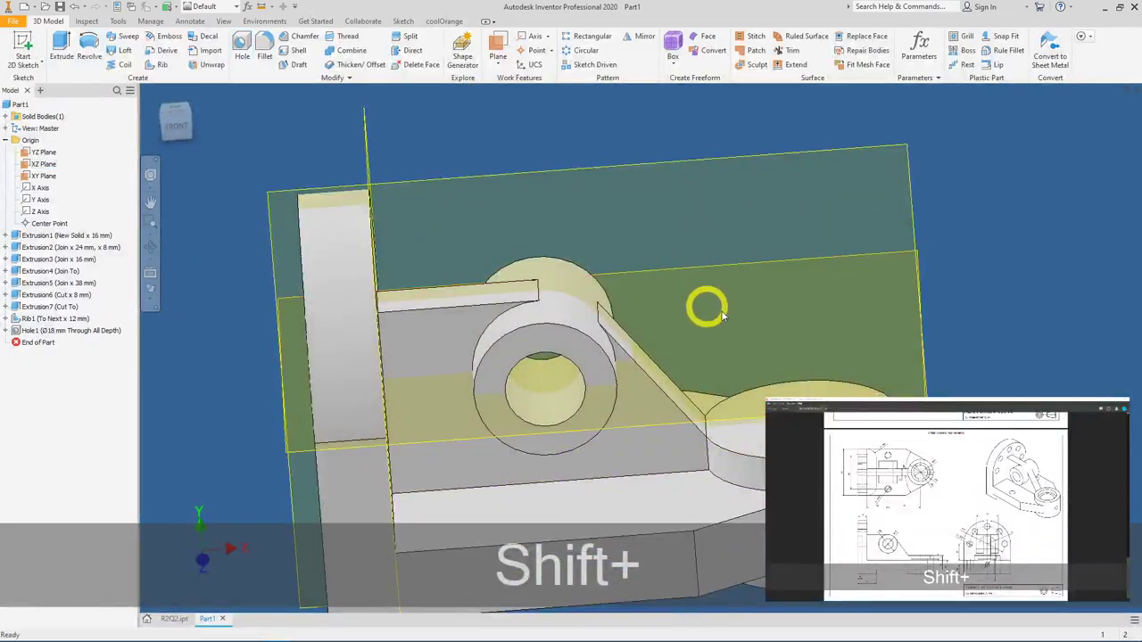
click(250, 56)
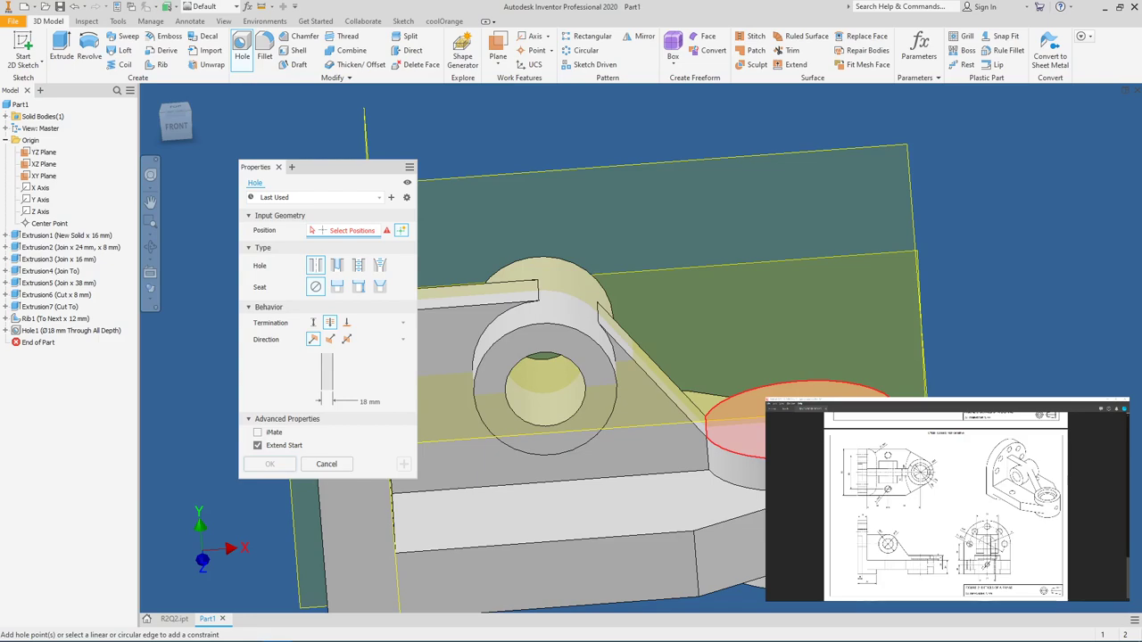
click(847, 385)
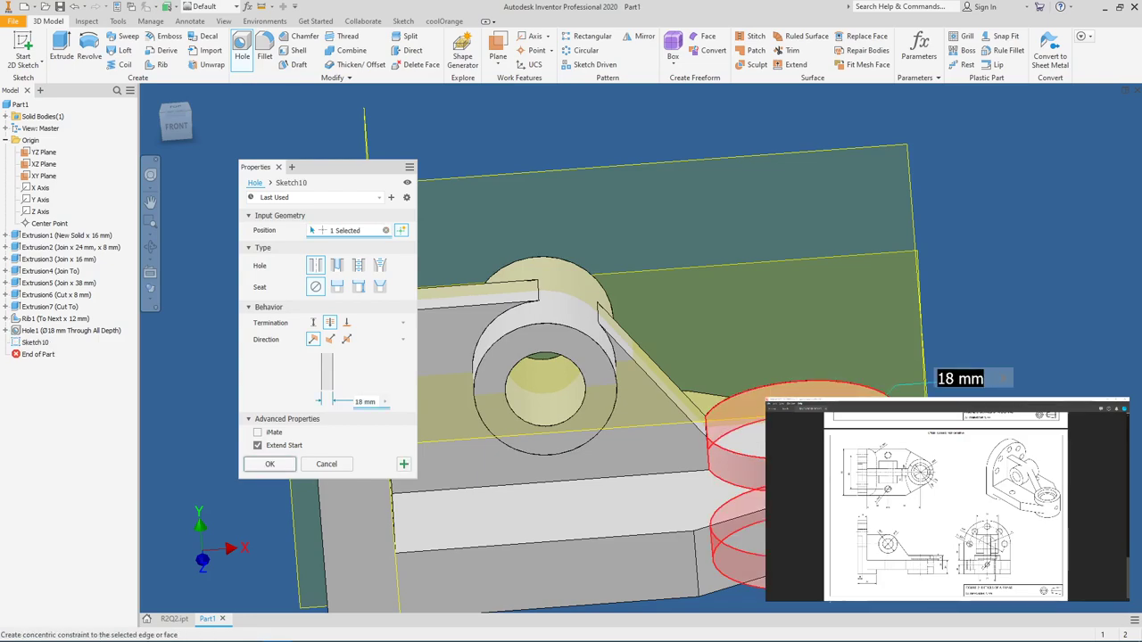
click(338, 288)
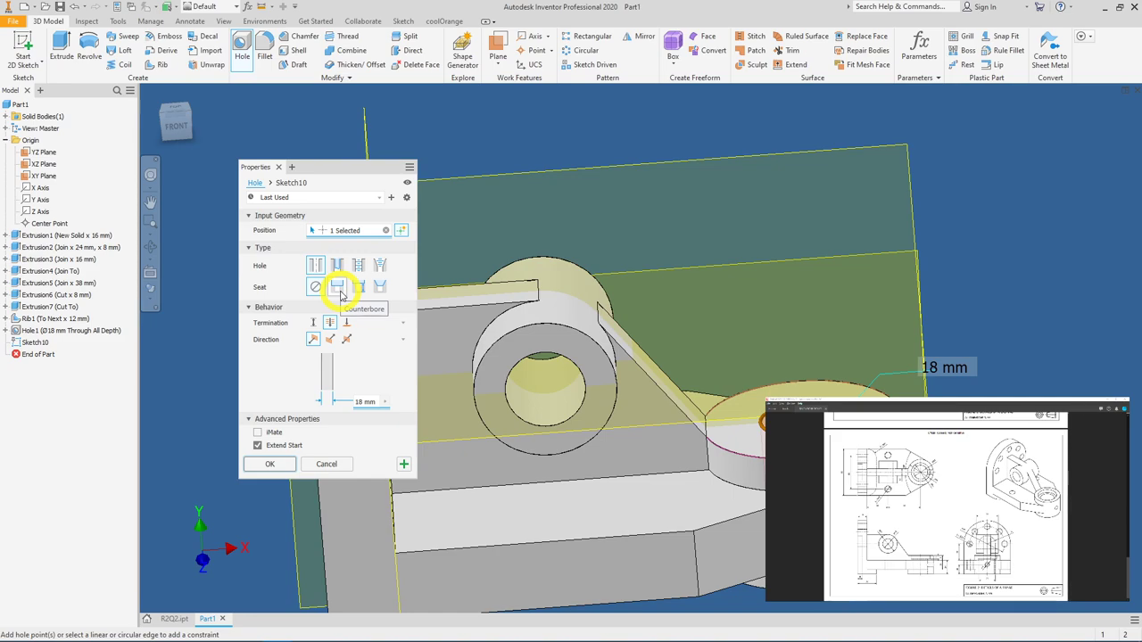
click(338, 288)
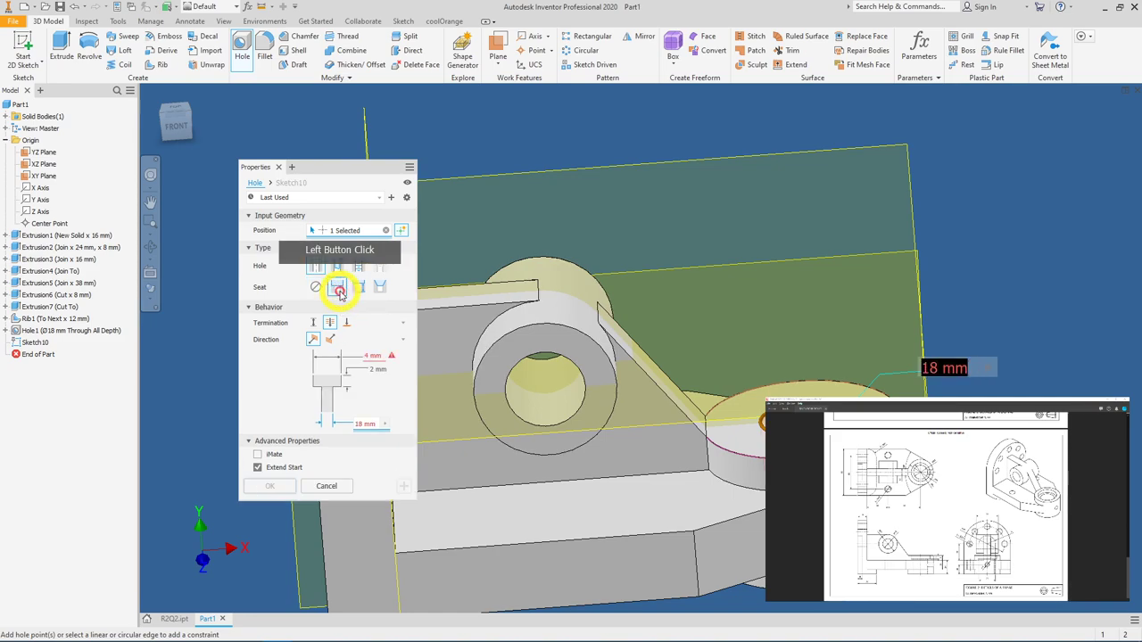
Step: Set the counterbore to 32 mm diameter and 6 mm depth with a 24 mm hole diameter, and create the hole
click(367, 354)
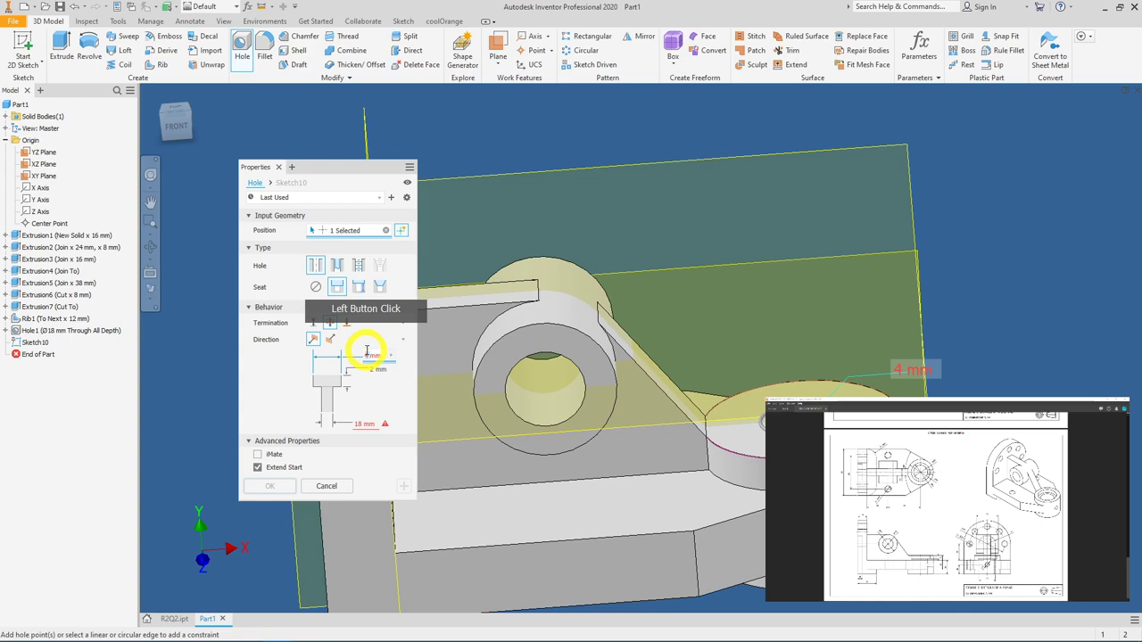
text(32)
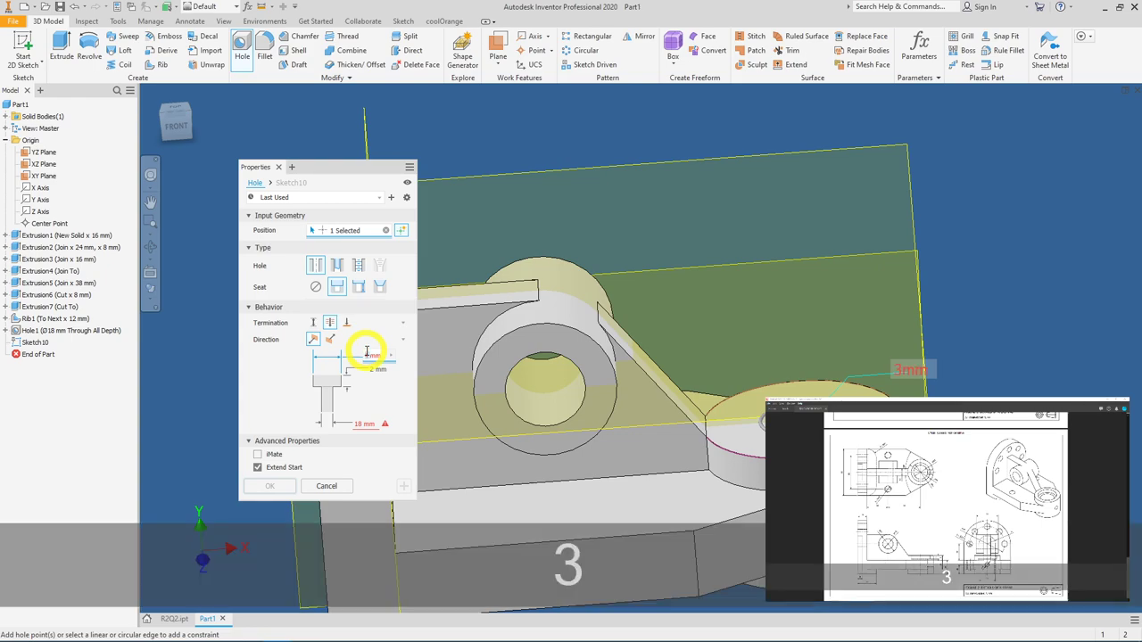
click(371, 368)
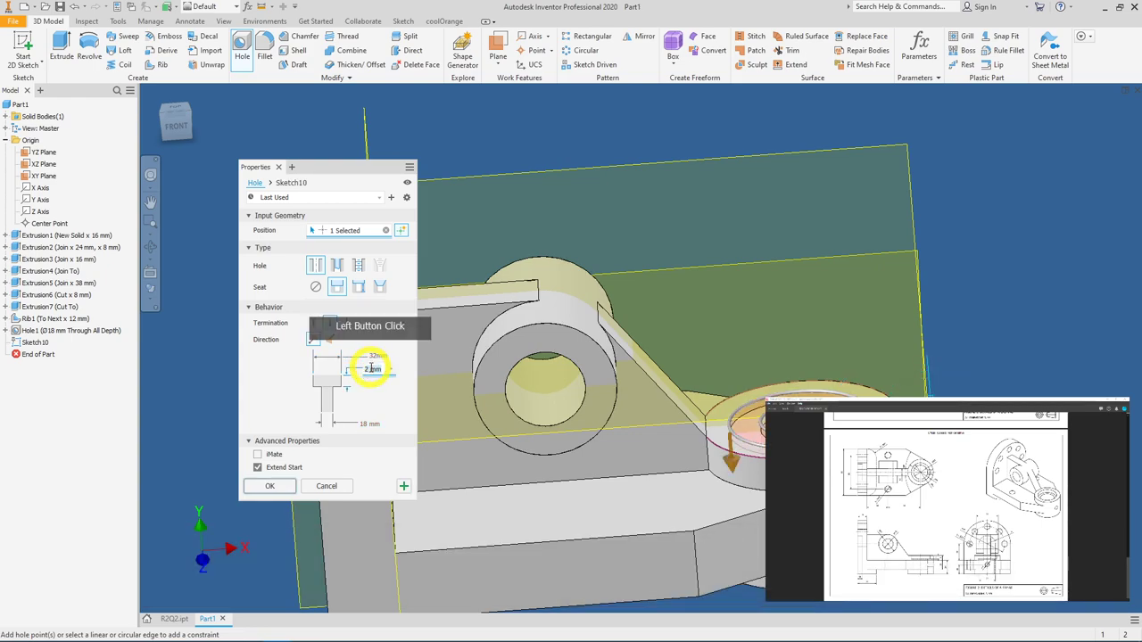
text(6)
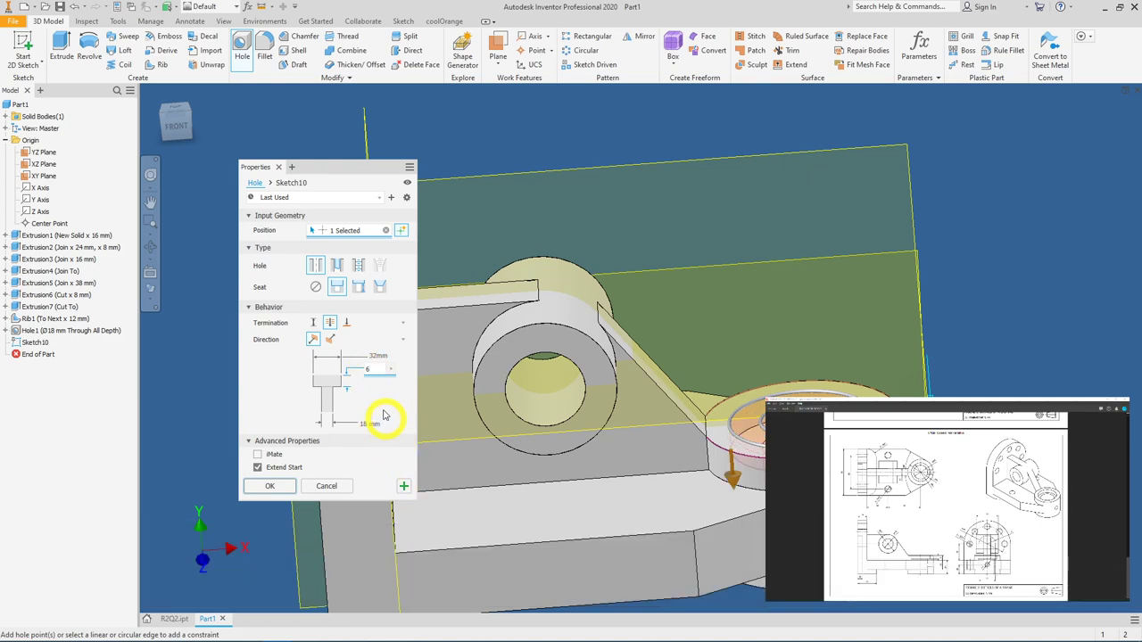
click(361, 423)
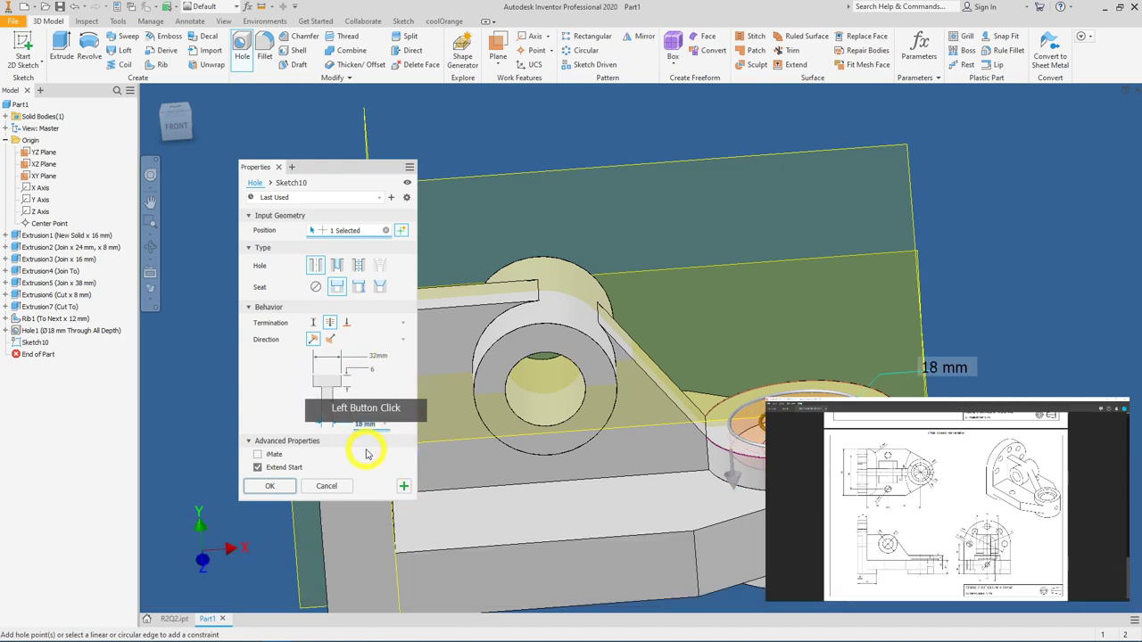
text(24)
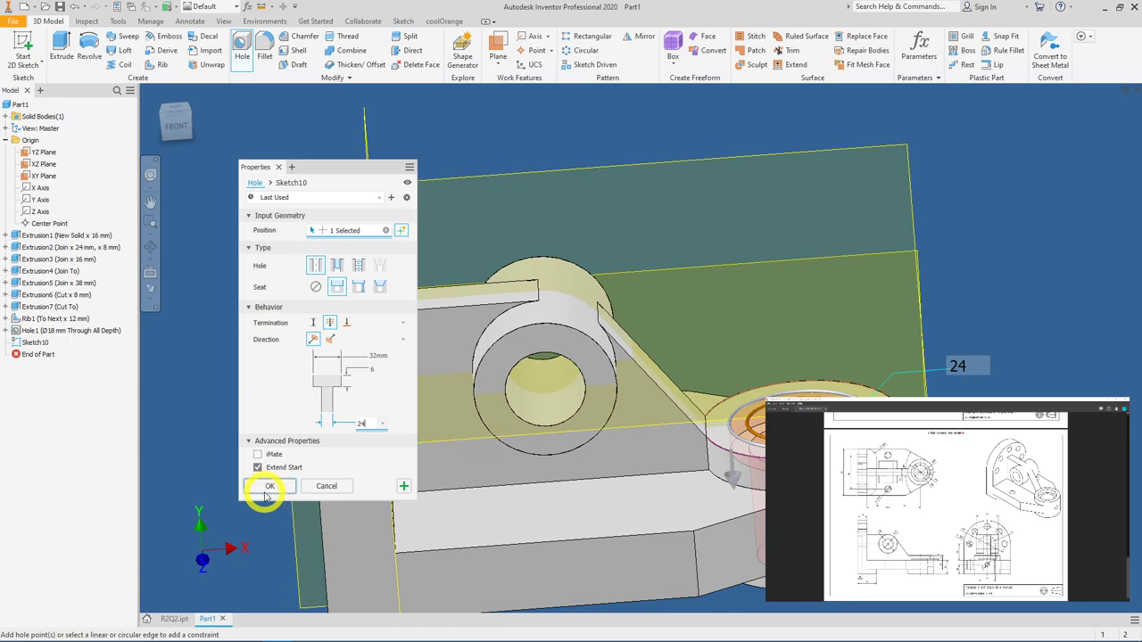
click(268, 486)
Step: Start a sketch on the upright plate's inner face and draw a circle about 64 mm in diameter centred on the origin
shift+middle_drag(589, 343, 676, 316)
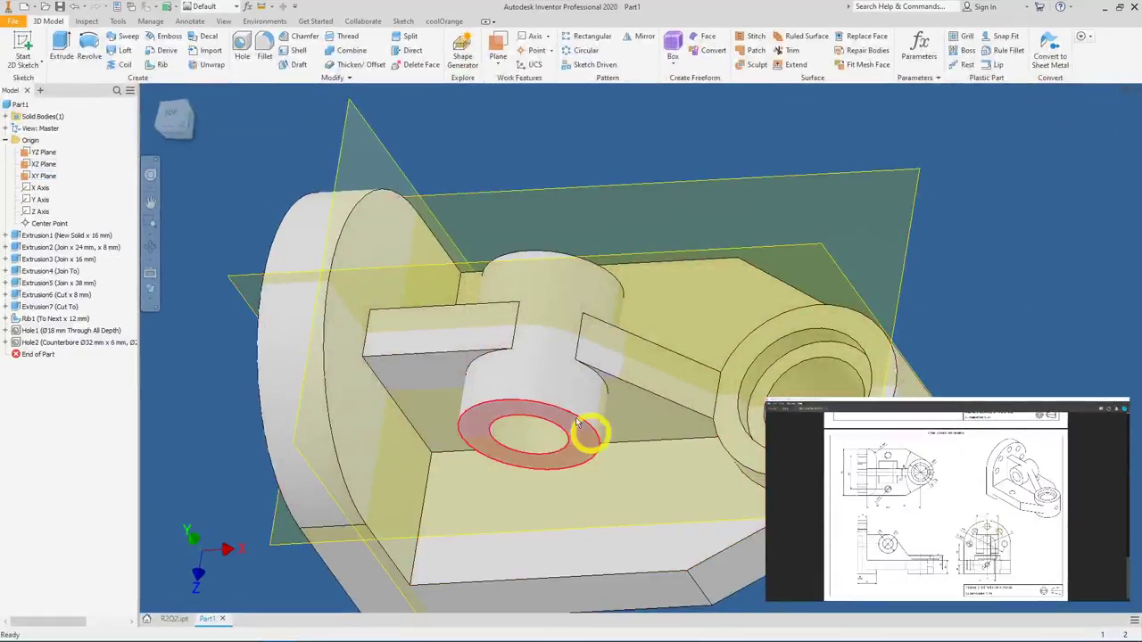
mouse_move(586, 434)
shift+middle_down()
mouse_move(484, 331)
mouse_move(407, 379)
shift+middle_up()
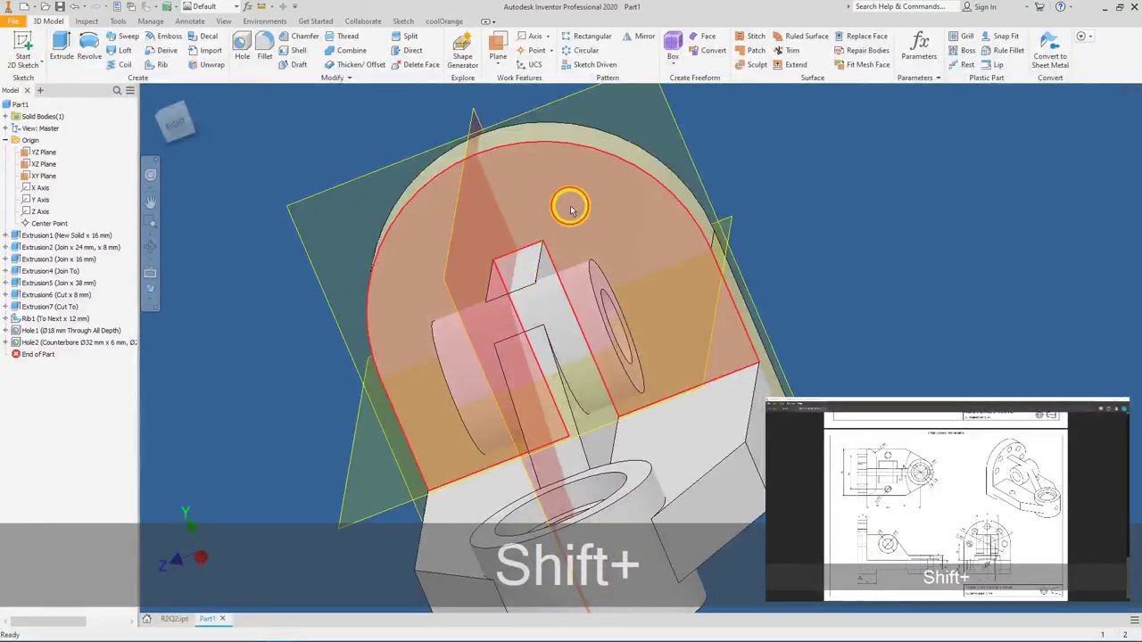
click(571, 204)
click(656, 203)
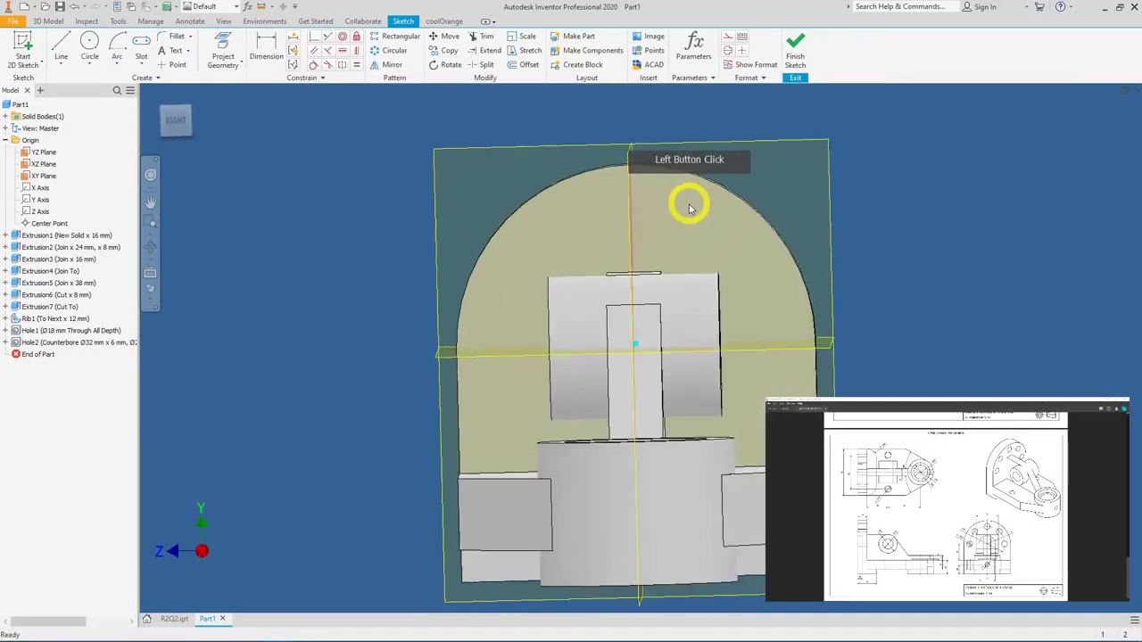
click(88, 41)
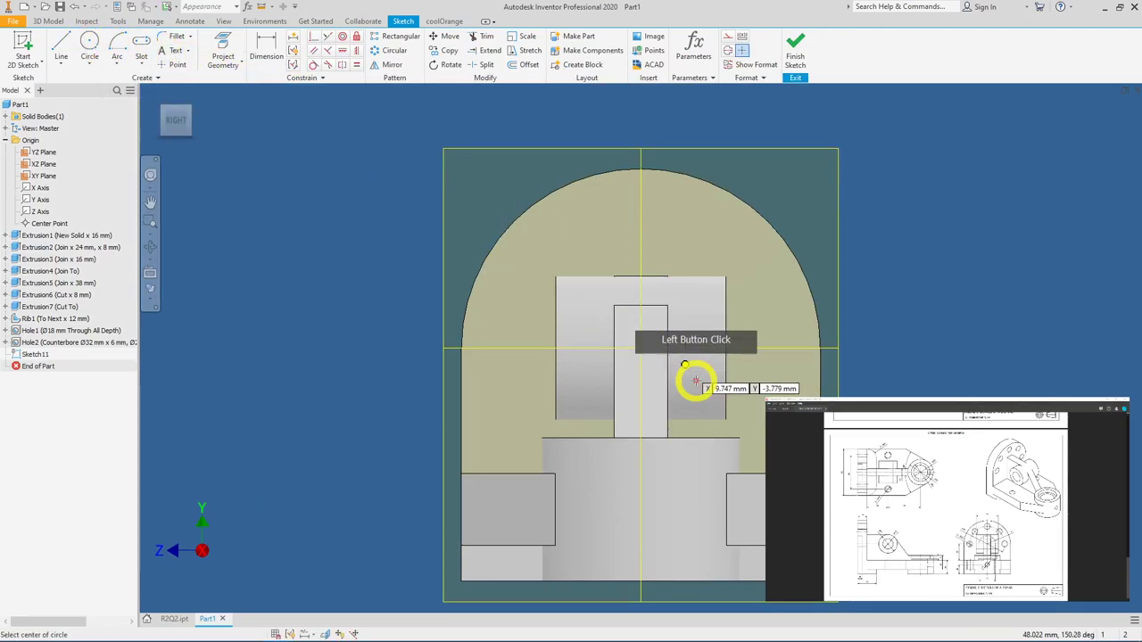
click(641, 347)
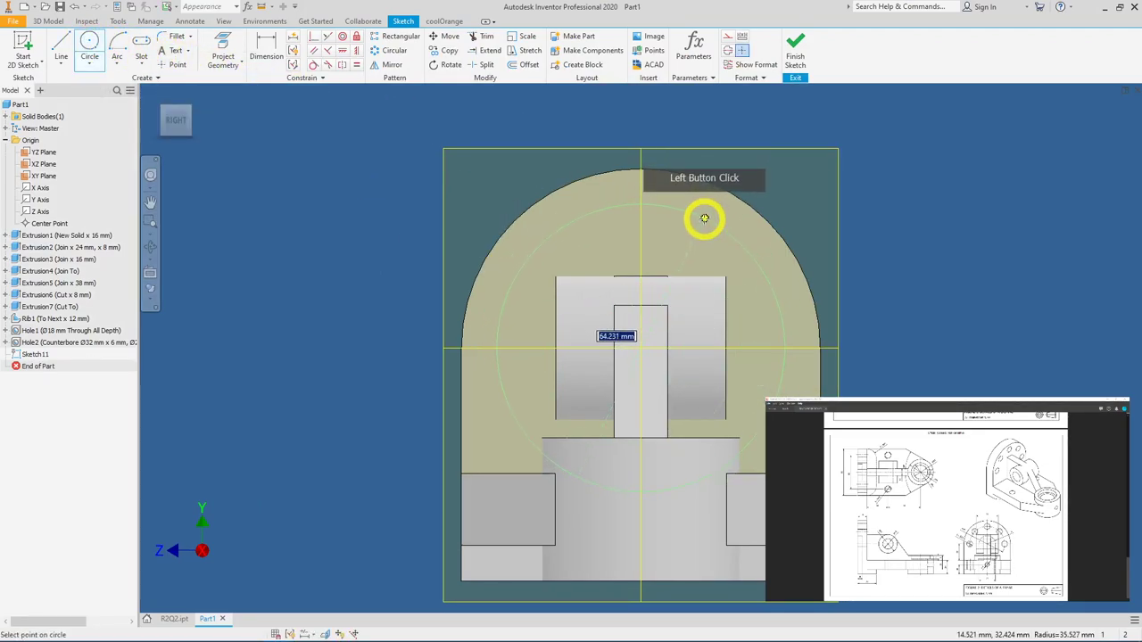
Step: Dimension the circle's diameter and set it to 60 mm
click(266, 49)
click(667, 198)
click(785, 157)
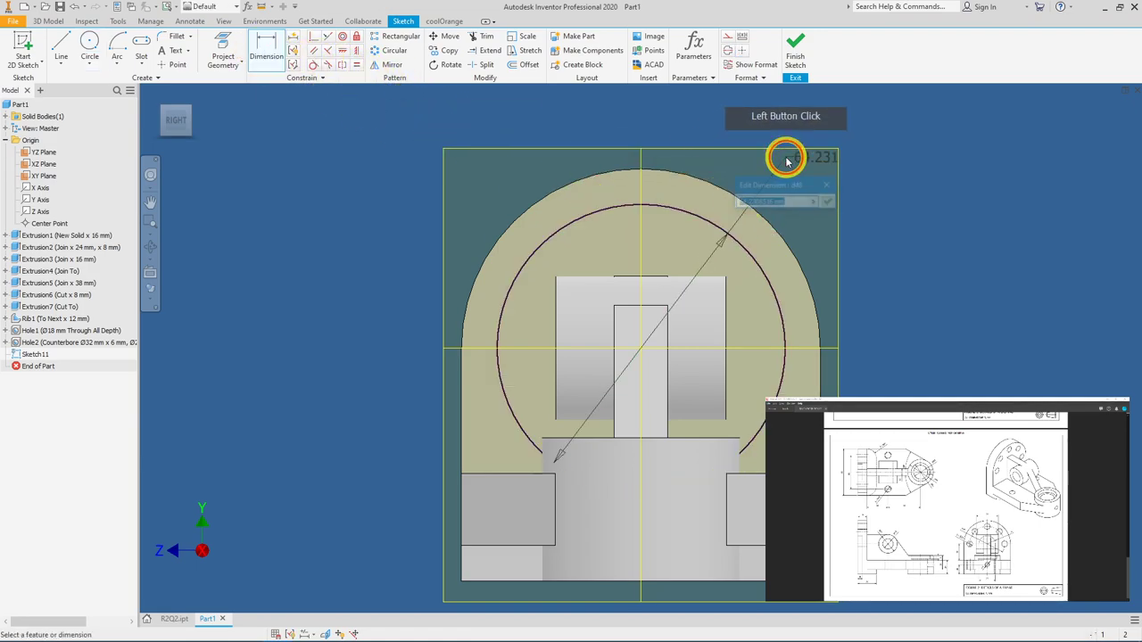
text(60)
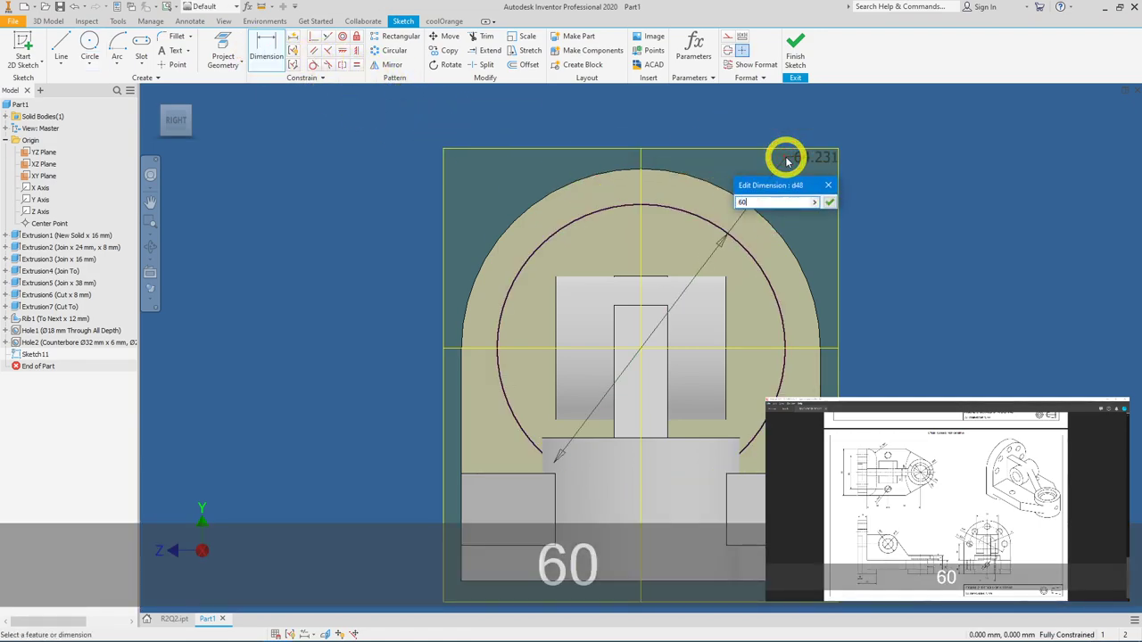
click(828, 202)
click(512, 98)
Step: Project the vertical centre plane into the sketch as reference geometry
click(223, 52)
click(629, 174)
click(992, 258)
click(541, 120)
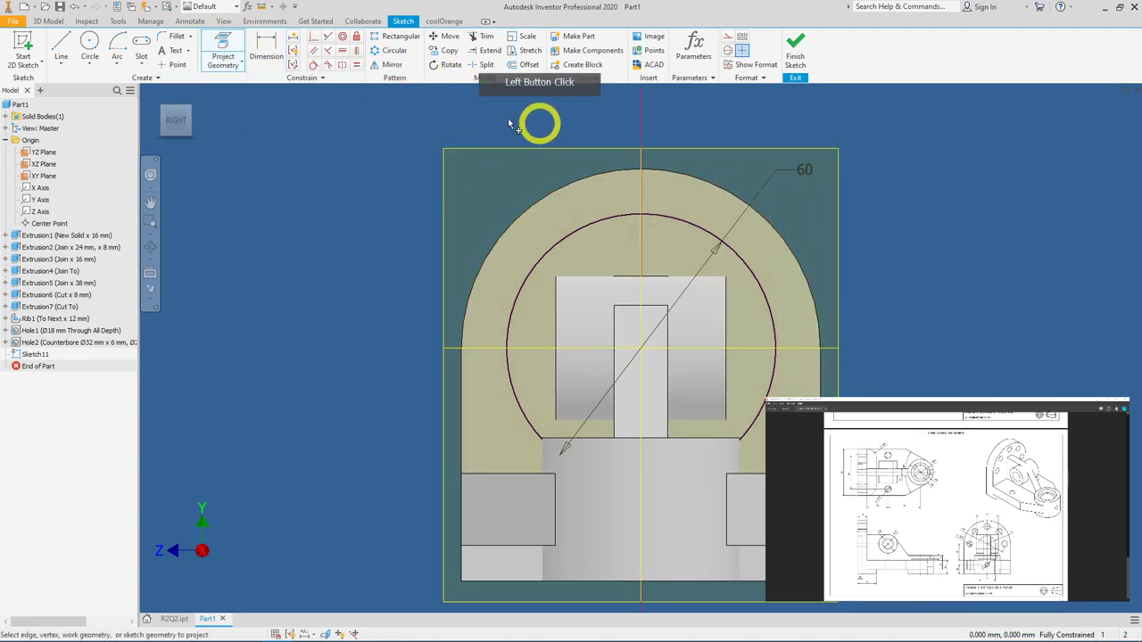
Step: Place a sketch point where the projected vertical line crosses the top of the 60 mm circle, and finish the sketch
click(179, 66)
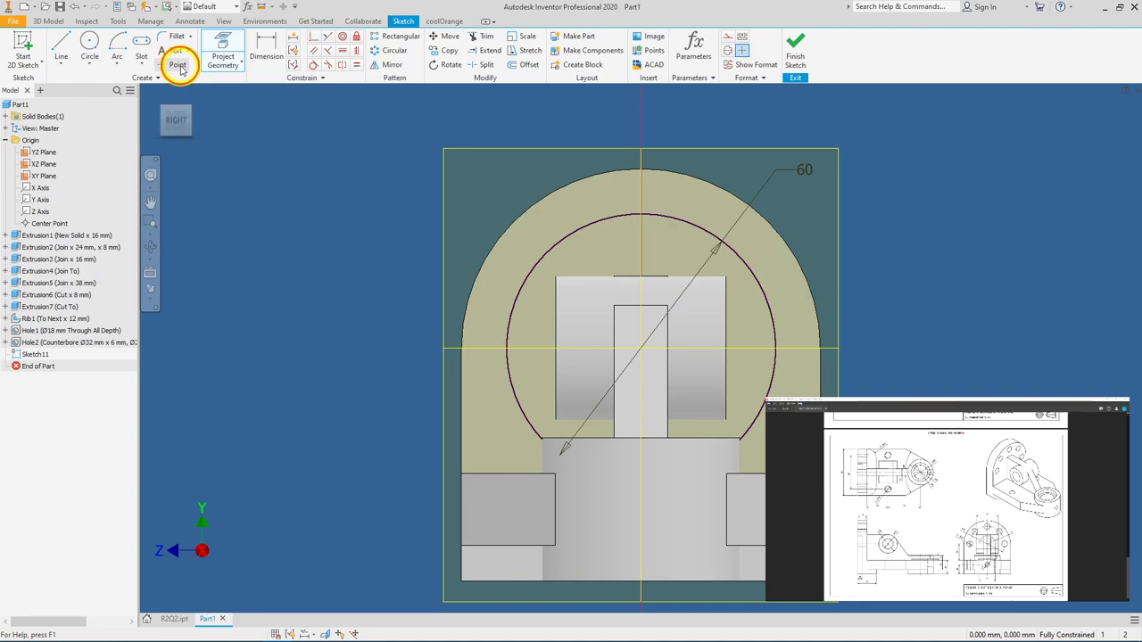
click(641, 213)
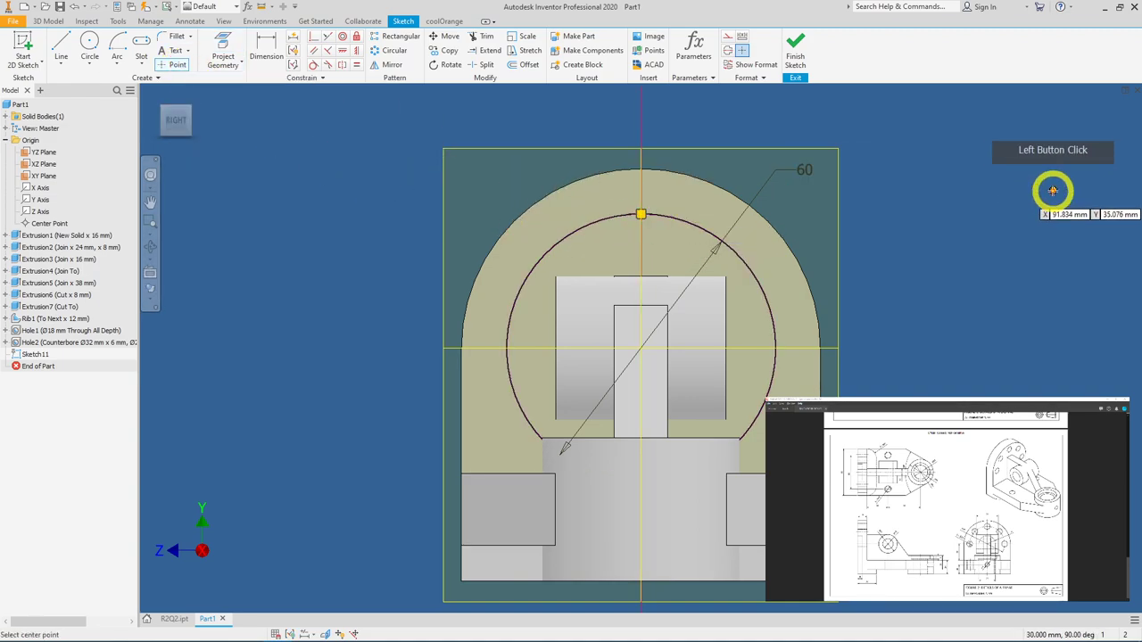
click(795, 58)
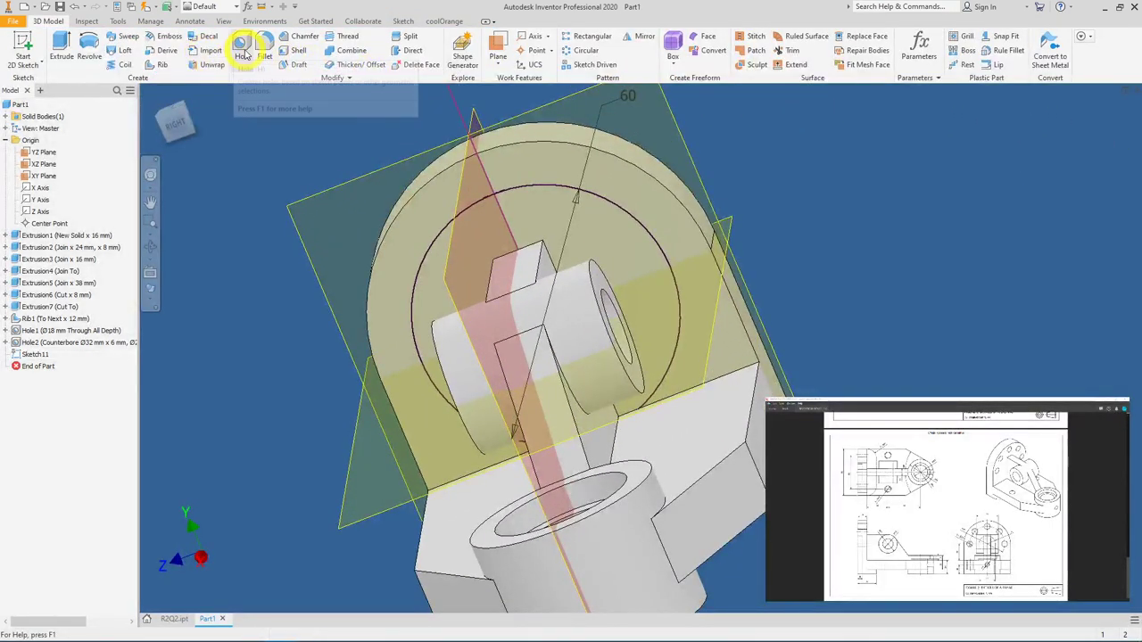
Step: Cut a 10 mm simple hole with no seat through all at the sketch point on the upright plate
click(242, 52)
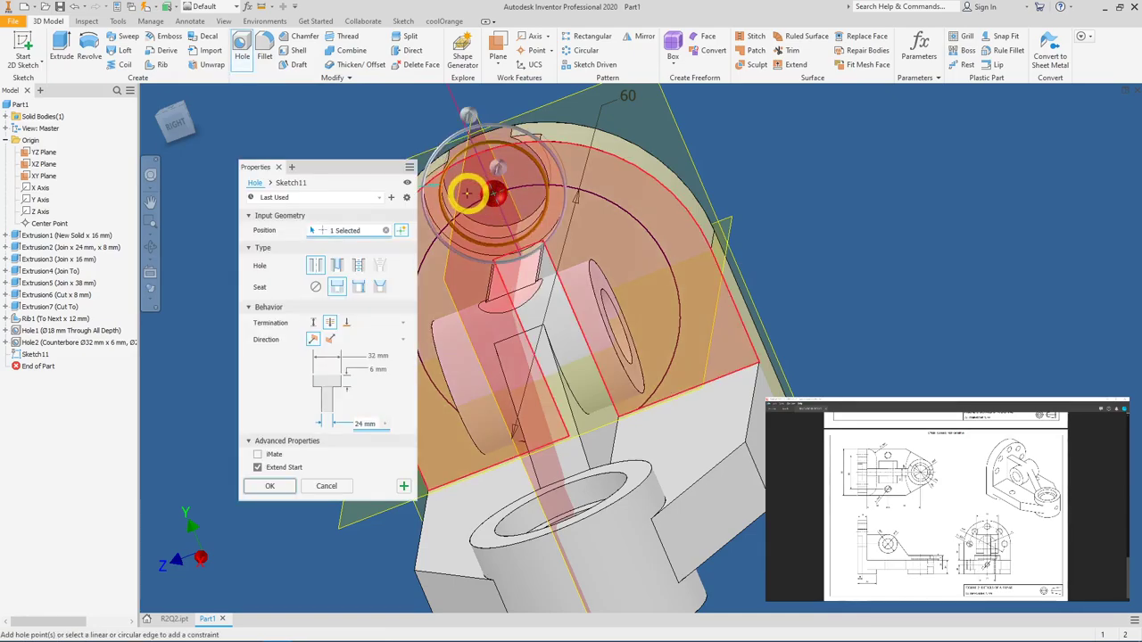
shift+middle_drag(523, 224, 720, 319)
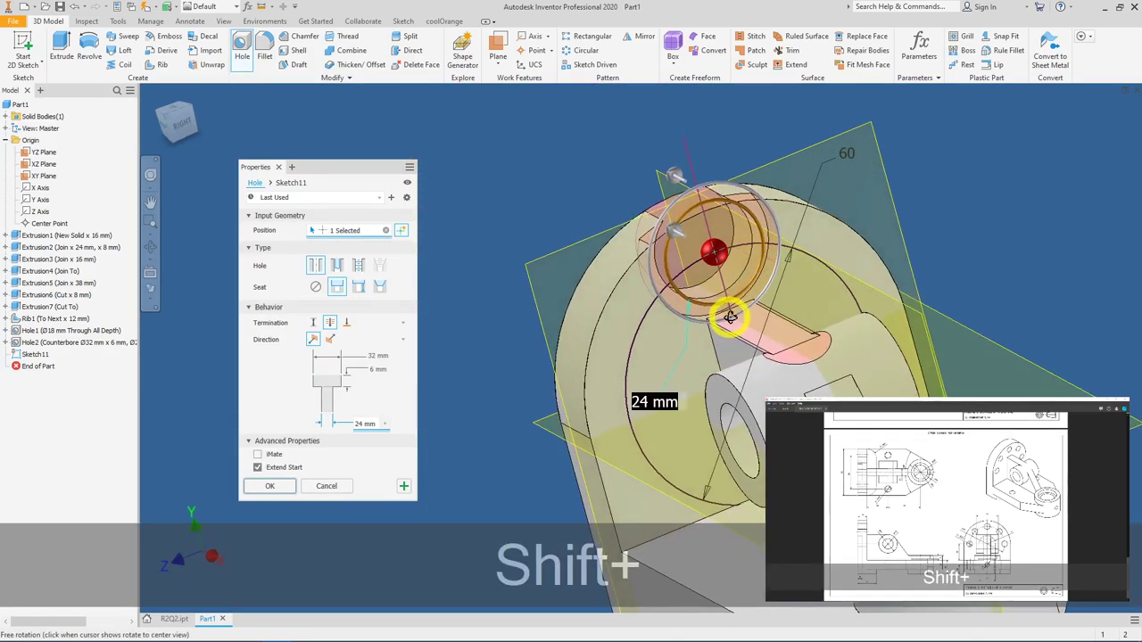
click(316, 288)
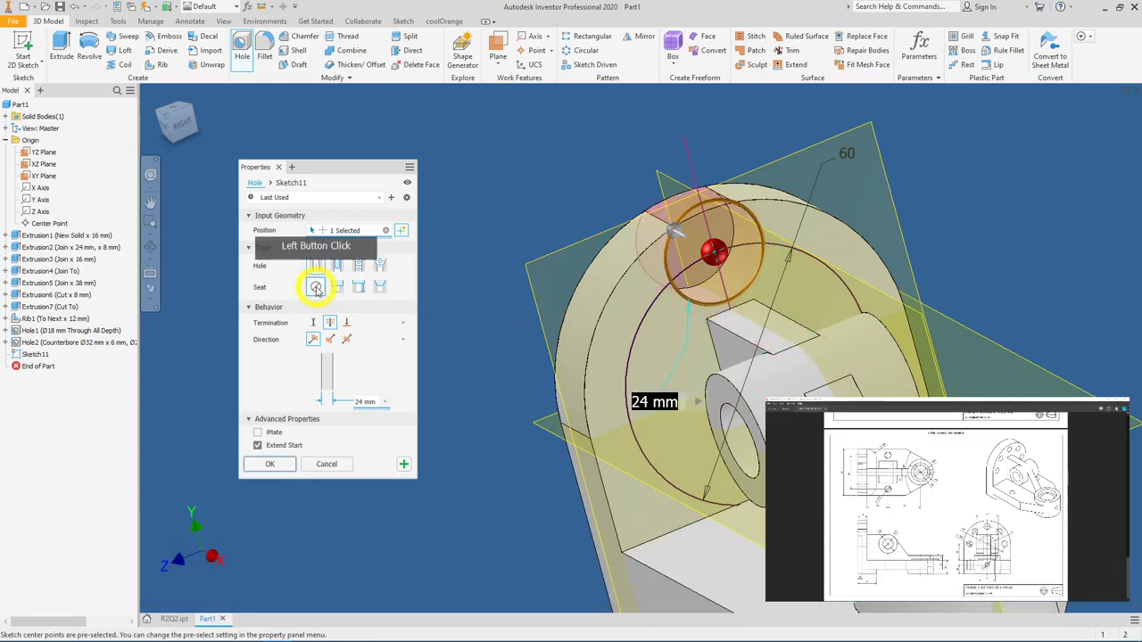
click(359, 403)
text(10)
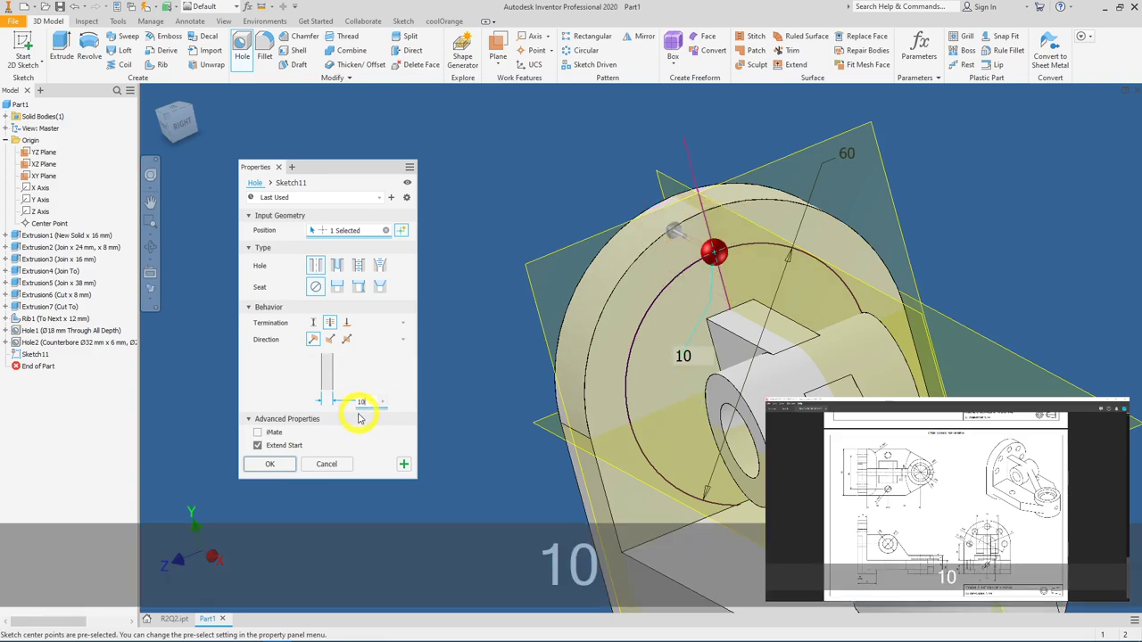
click(271, 466)
Step: Start a circular pattern of the 10 mm hole, using the upright plate's rounded edge face as the rotation axis
shift+middle_drag(270, 465, 433, 336)
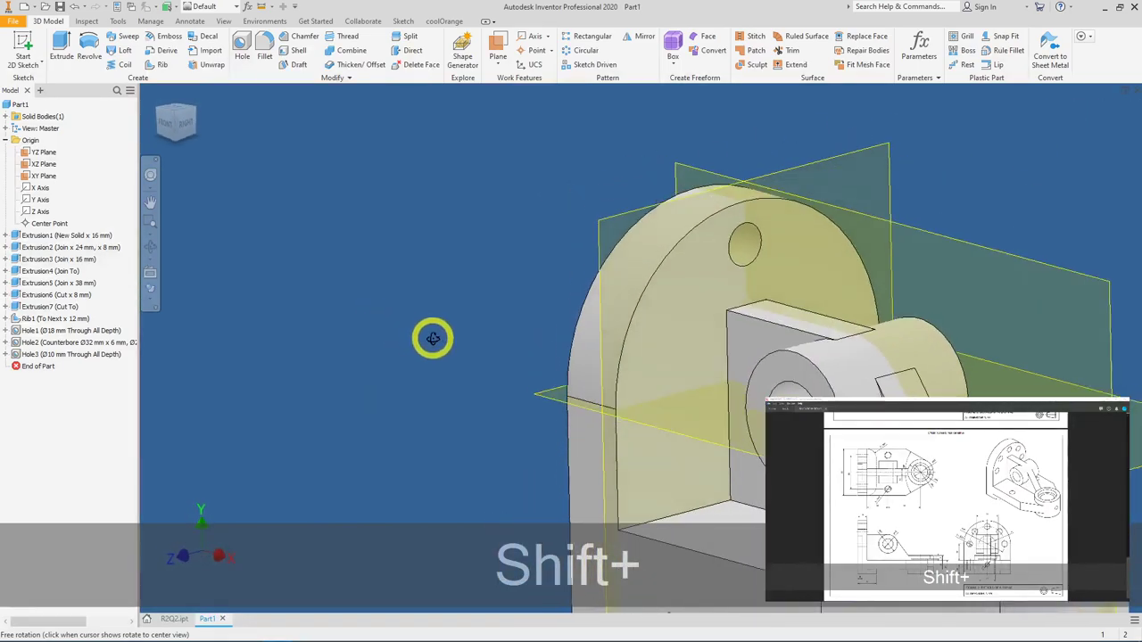
click(584, 50)
click(765, 241)
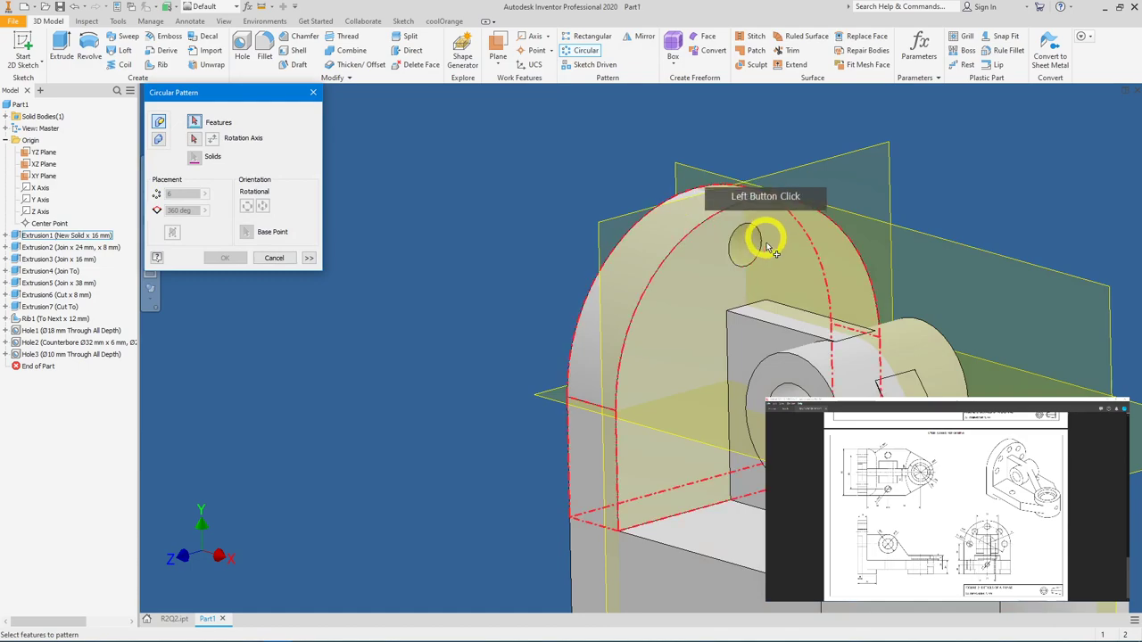
click(745, 243)
click(193, 139)
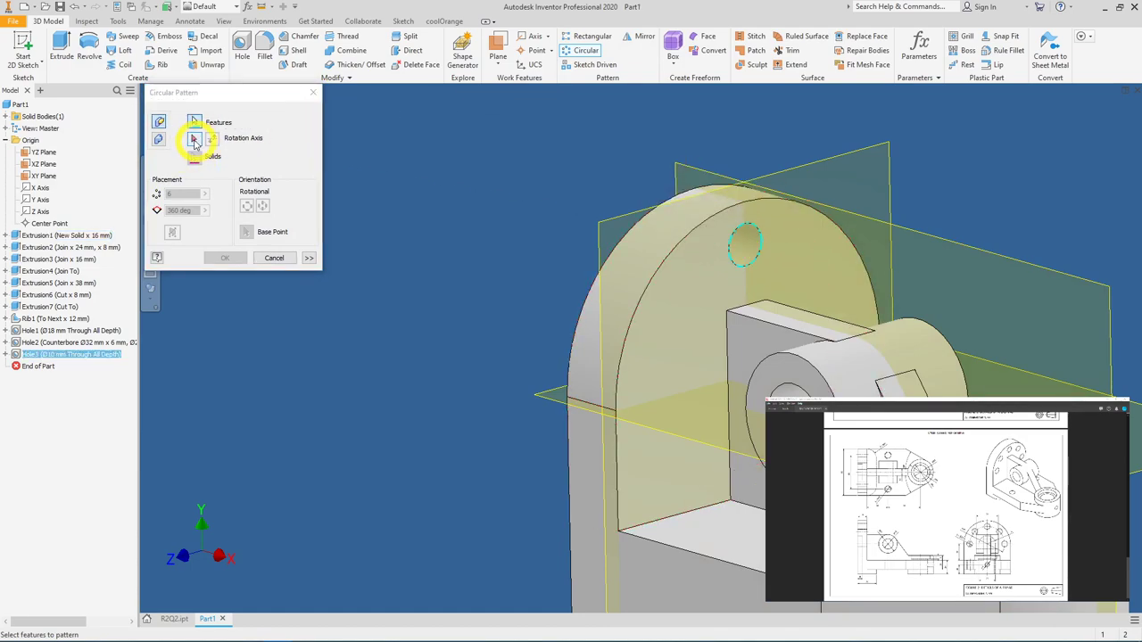
click(193, 140)
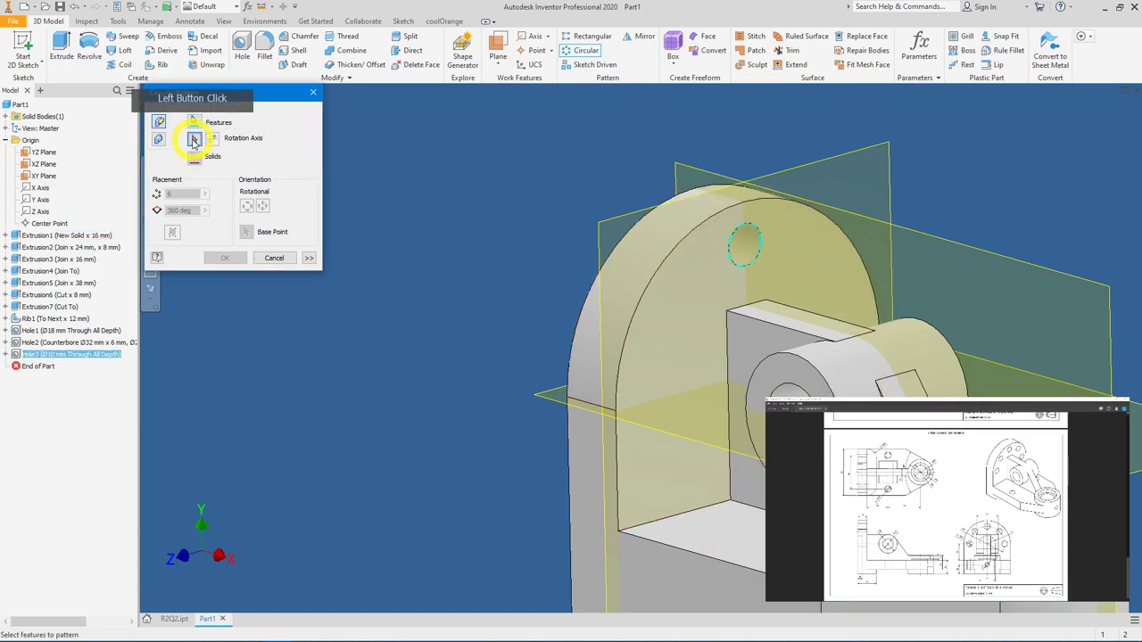
click(612, 280)
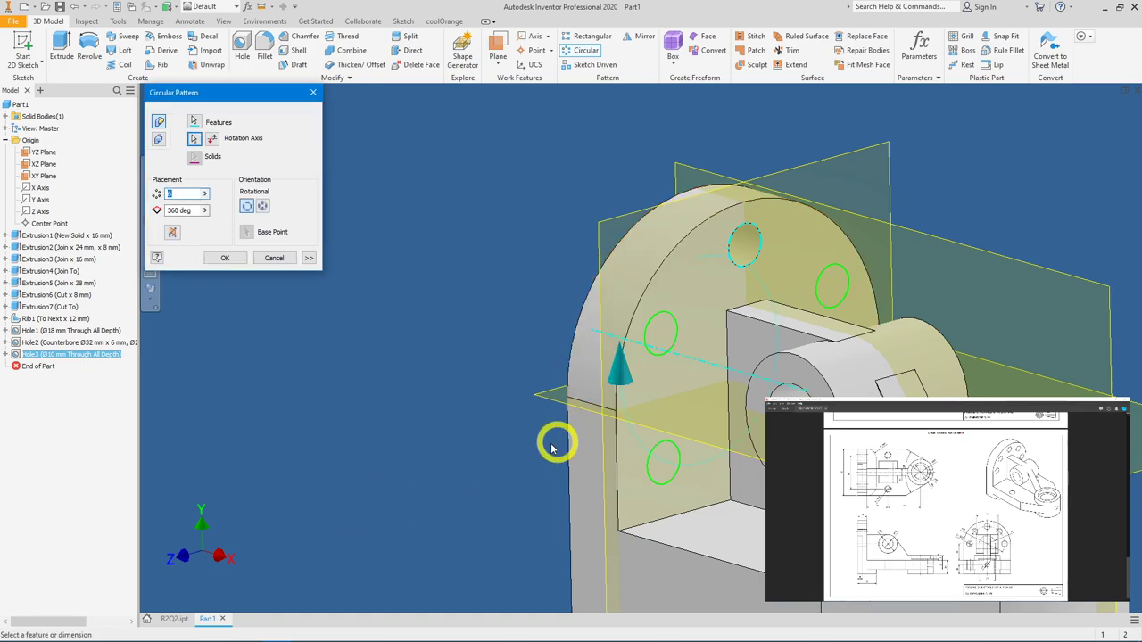
Step: Set the circular pattern of the 10 mm hole to 5 occurrences over 180 degrees
shift+middle_drag(995, 385, 280, 206)
click(198, 193)
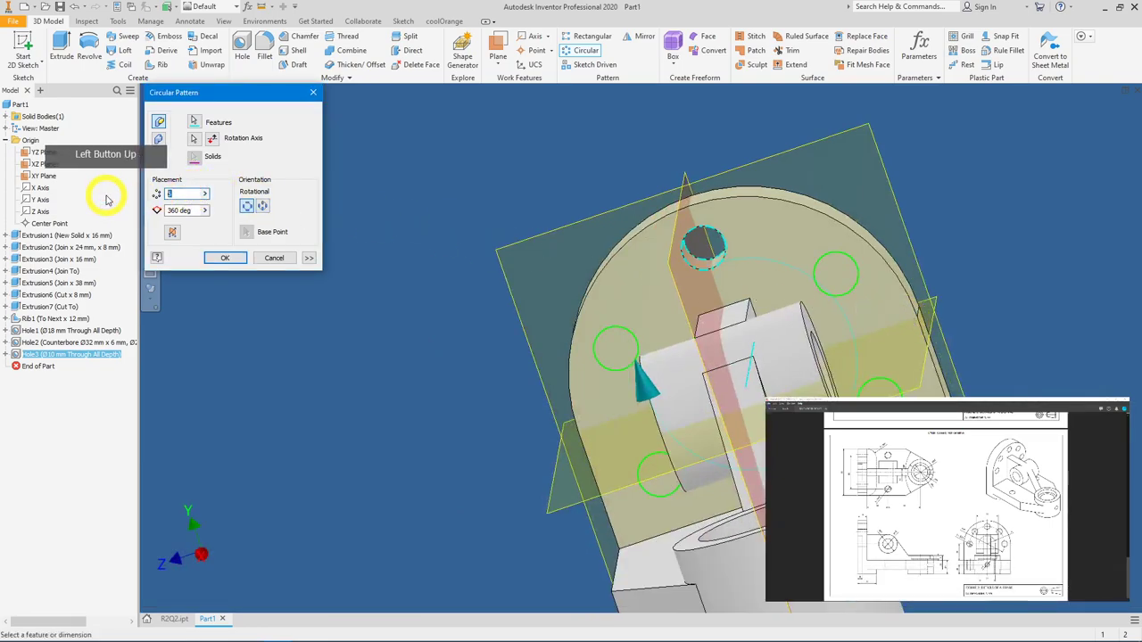
text(5)
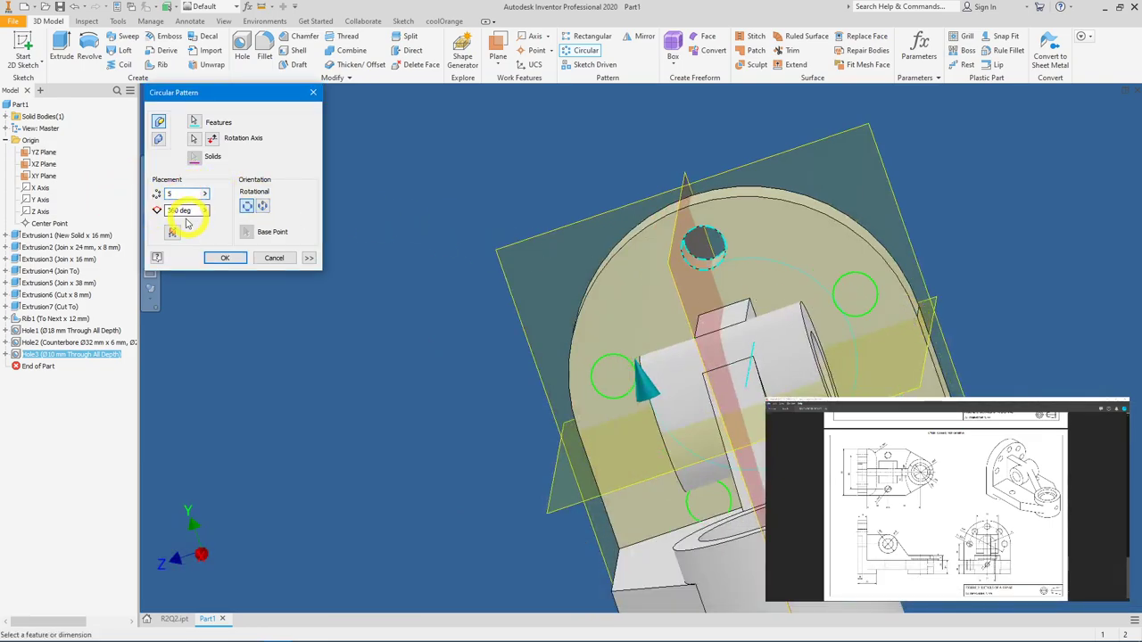
double_click(177, 211)
text(180)
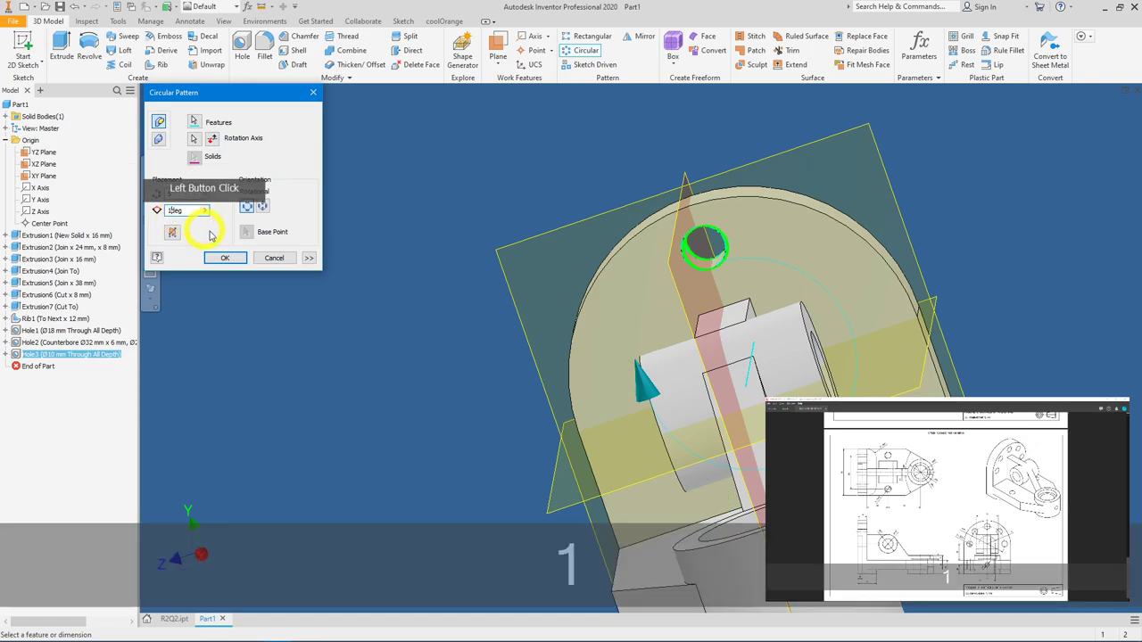
Step: Try reversing the rotation direction of the 10 mm hole pattern and switch it back
shift+middle_drag(547, 252, 839, 277)
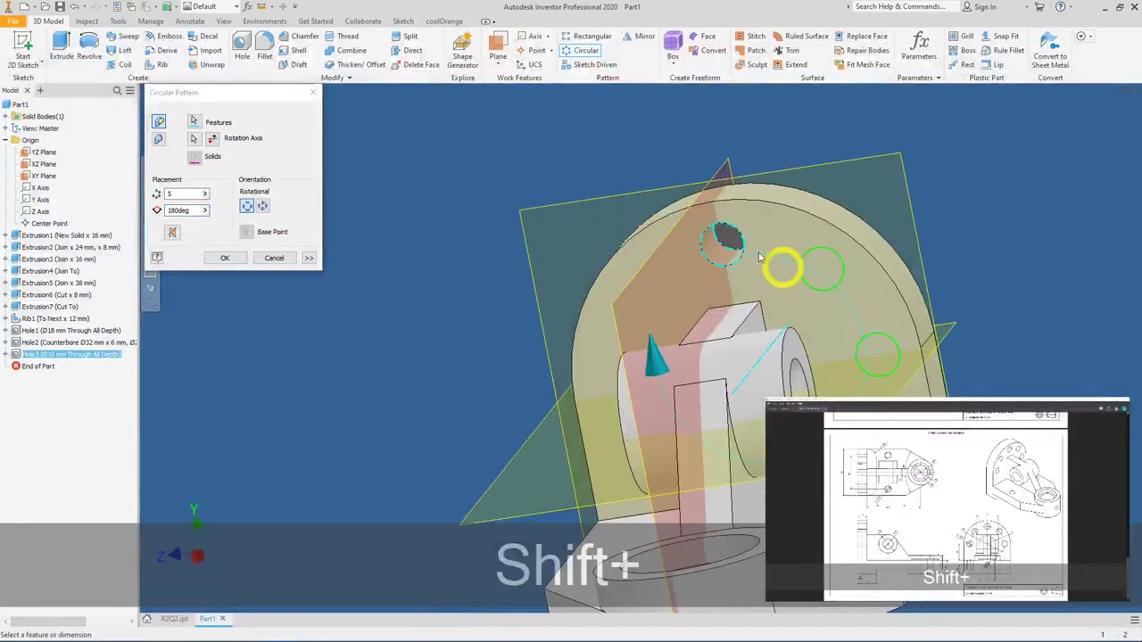
shift+middle_drag(857, 371, 853, 318)
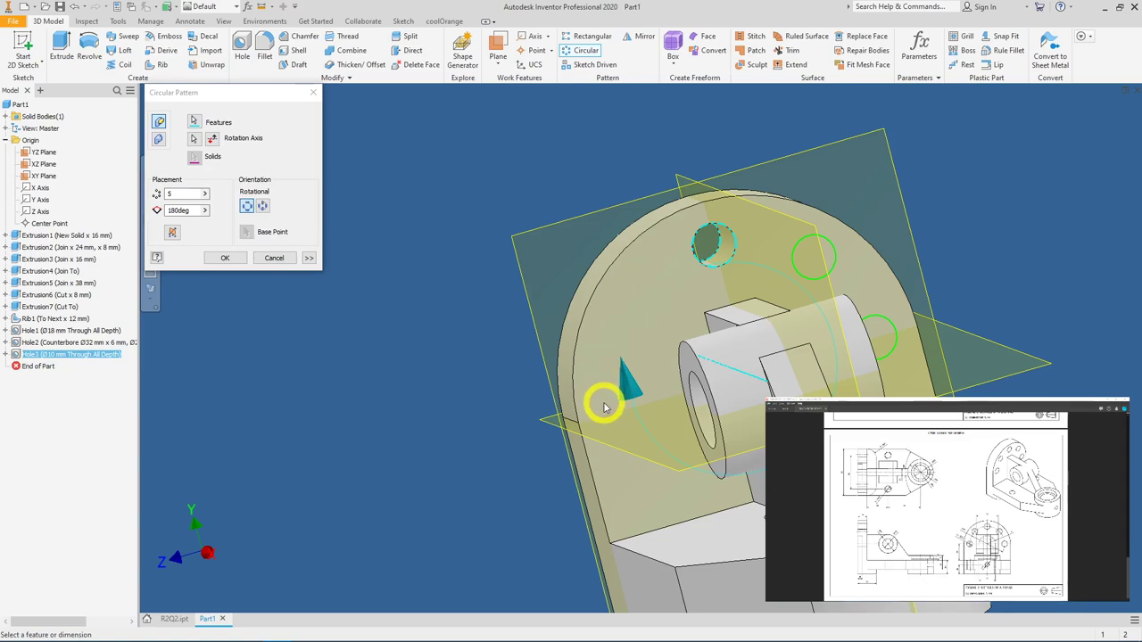
click(214, 141)
click(673, 268)
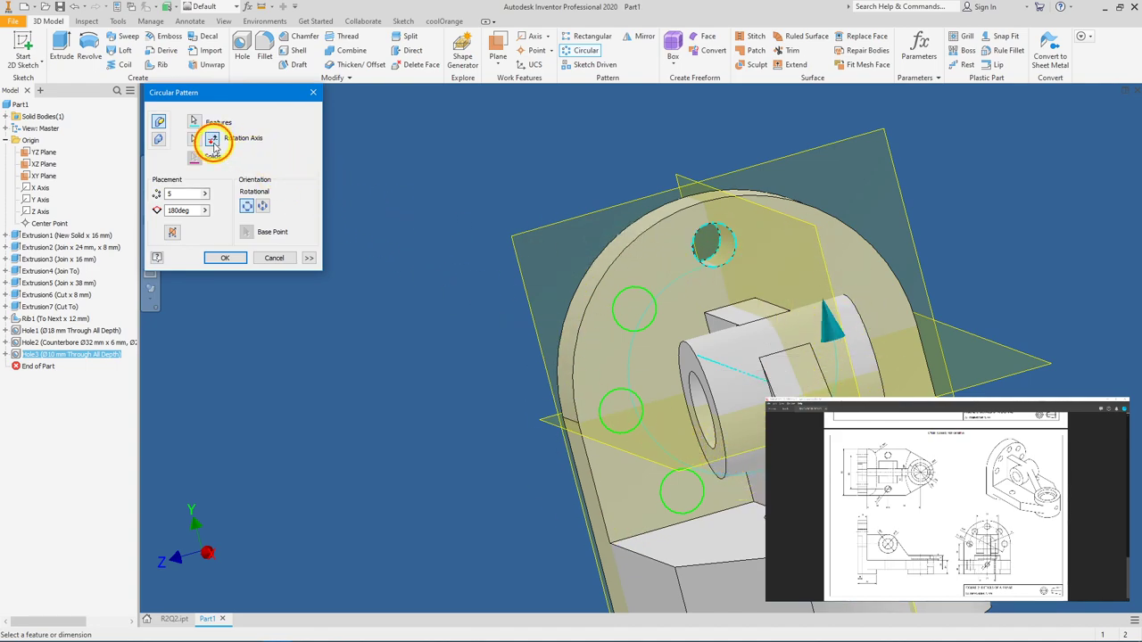
click(212, 141)
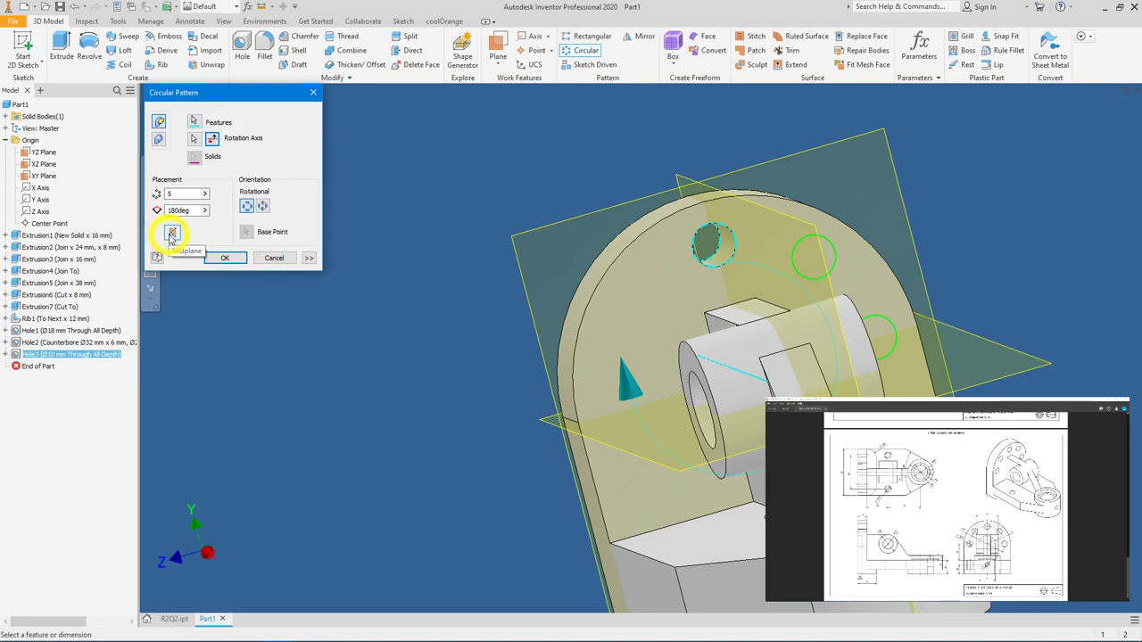
Step: Distribute the hole pattern symmetrically on both sides of the original hole with the Midplane option and create it
click(171, 234)
shift+middle_drag(726, 267, 681, 271)
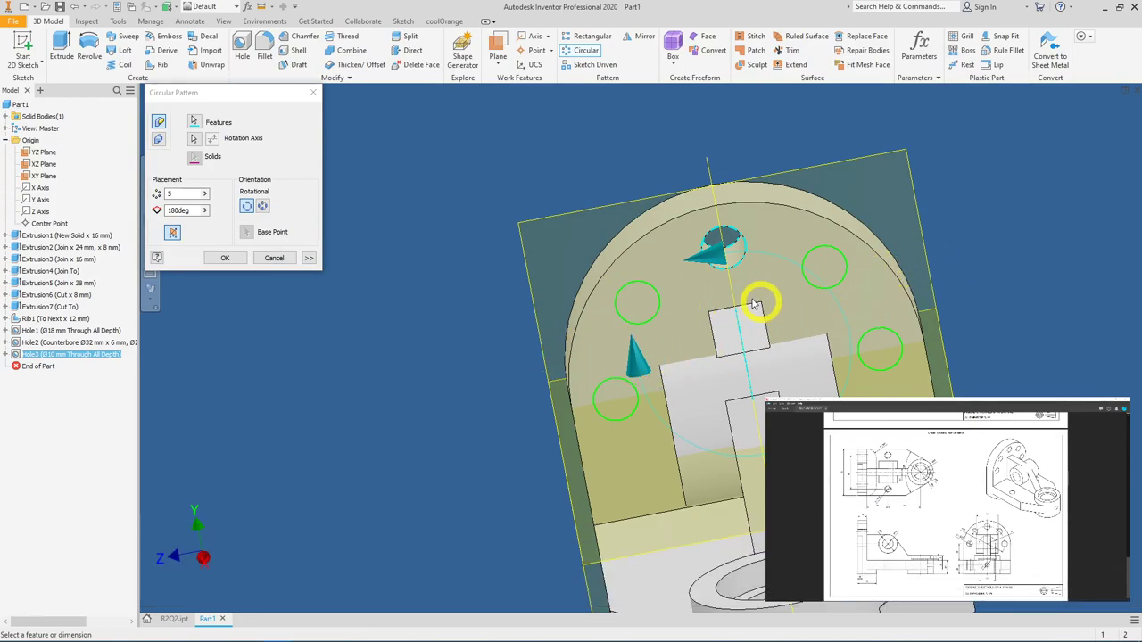
click(223, 258)
Step: Start a sketch on the base plate's top face and place two sketch points, one on each side of the cylinder
mouse_move(212, 283)
shift+middle_down()
mouse_move(481, 304)
mouse_move(523, 319)
mouse_move(647, 311)
mouse_move(510, 357)
mouse_move(691, 332)
mouse_move(655, 339)
shift+middle_up()
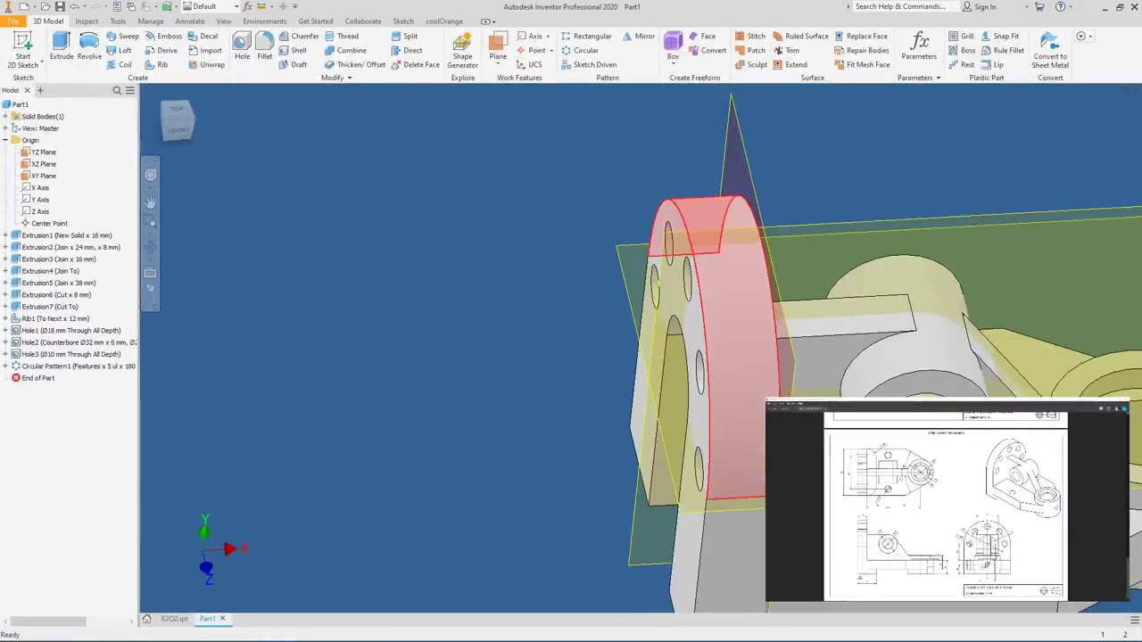
mouse_move(713, 259)
shift+middle_down()
mouse_move(604, 354)
mouse_move(586, 351)
shift+middle_up()
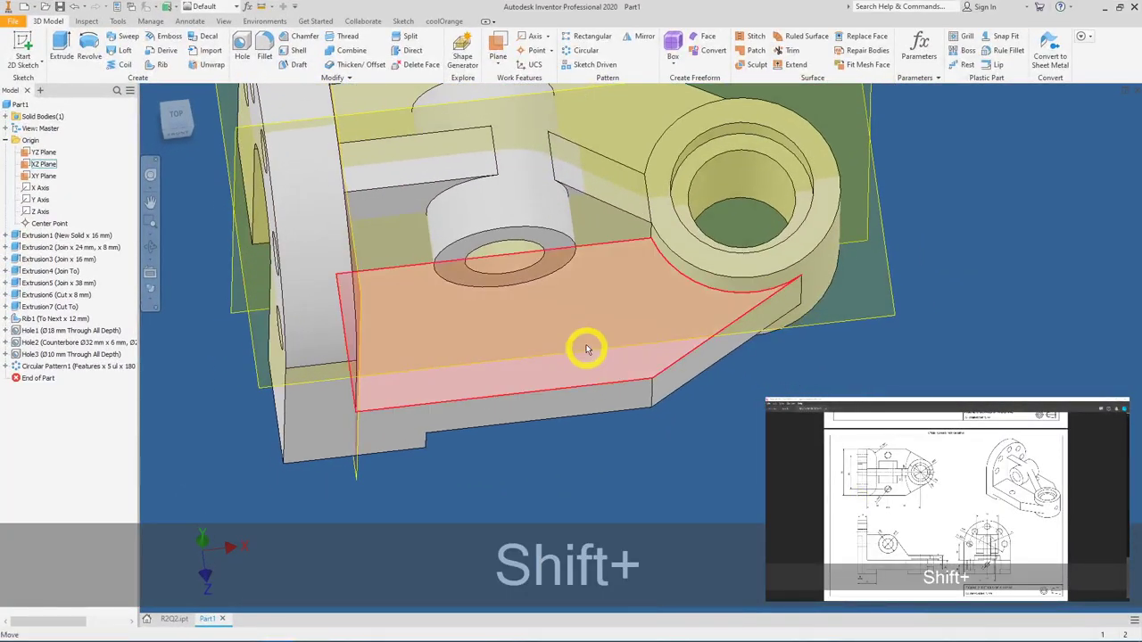
click(544, 323)
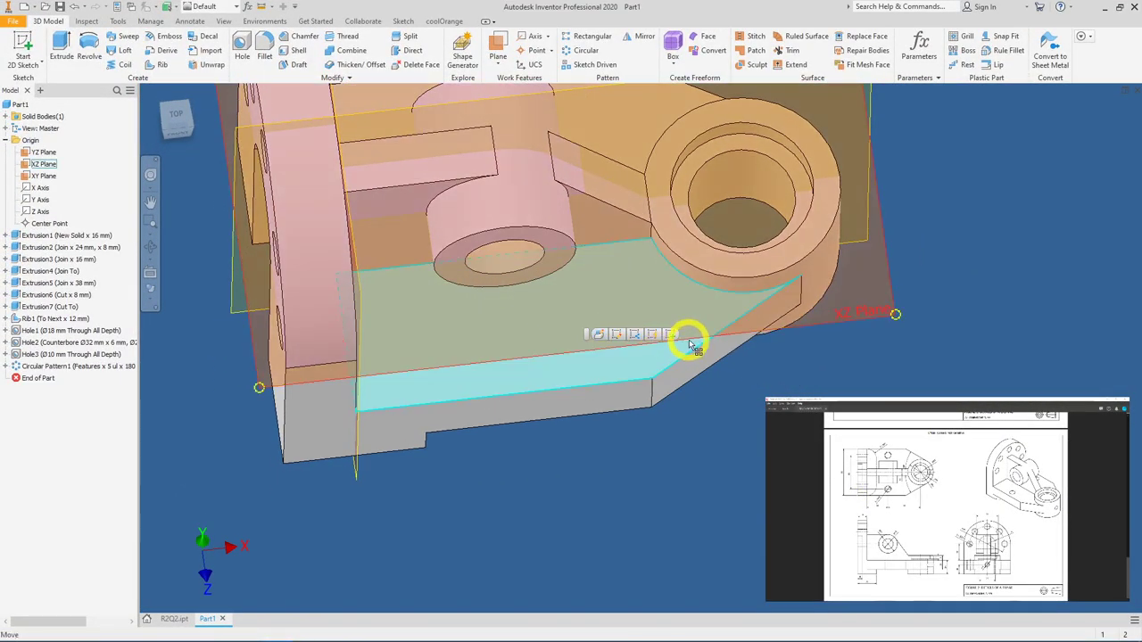
click(670, 332)
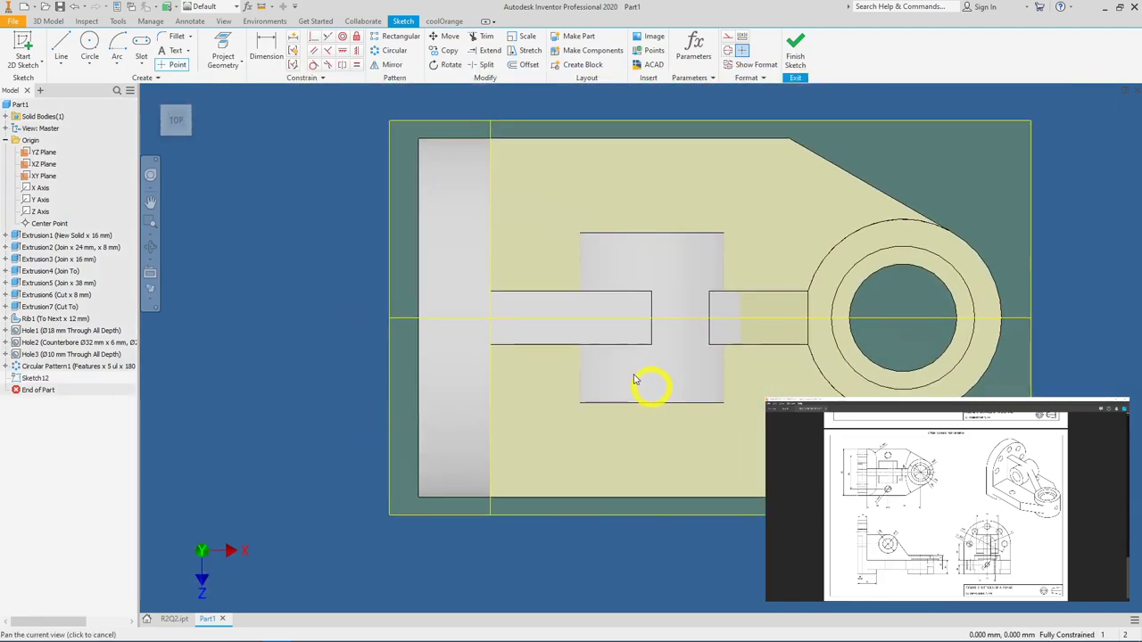
click(177, 64)
click(676, 176)
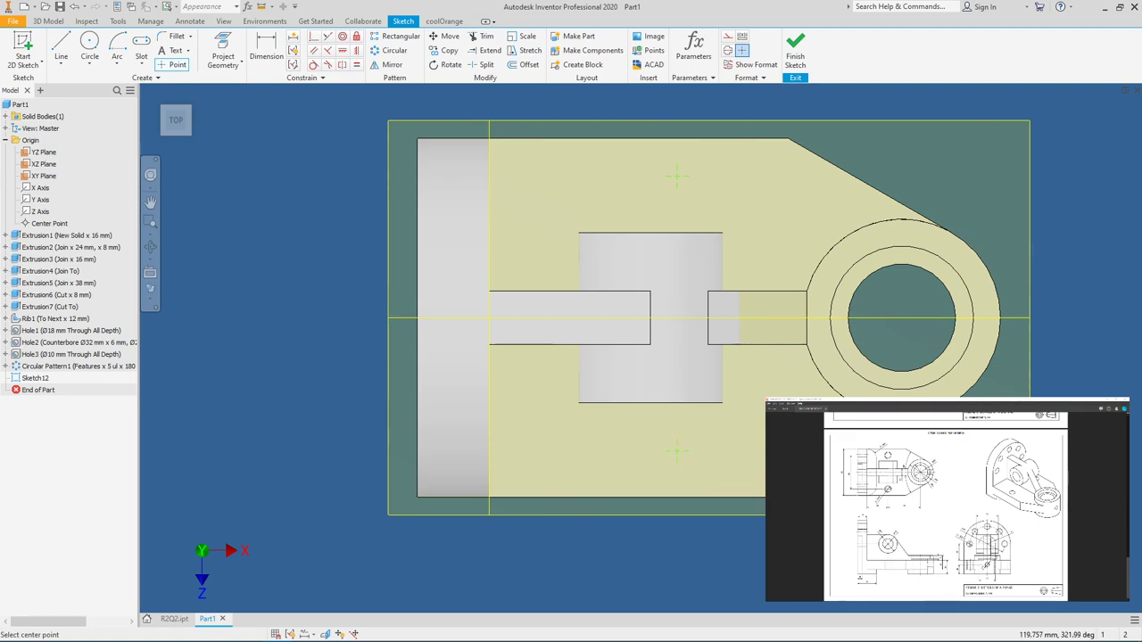
Step: Dimension the vertical distance between the two sketch points as 58 mm
click(266, 49)
click(678, 177)
click(678, 453)
click(828, 370)
click(883, 369)
text(58)
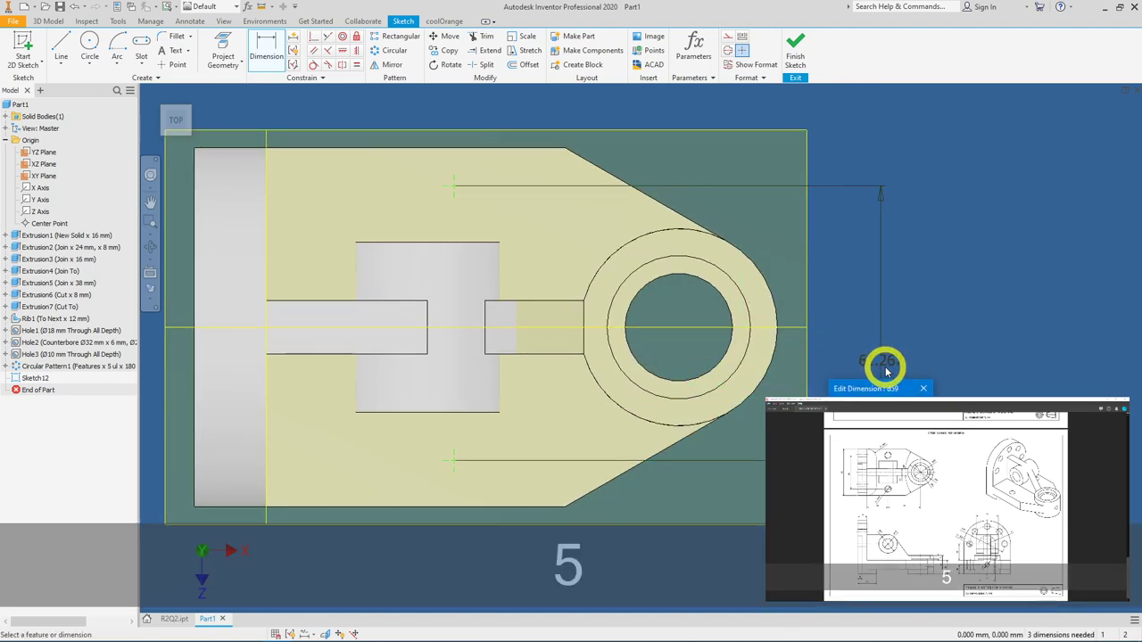
key(Return)
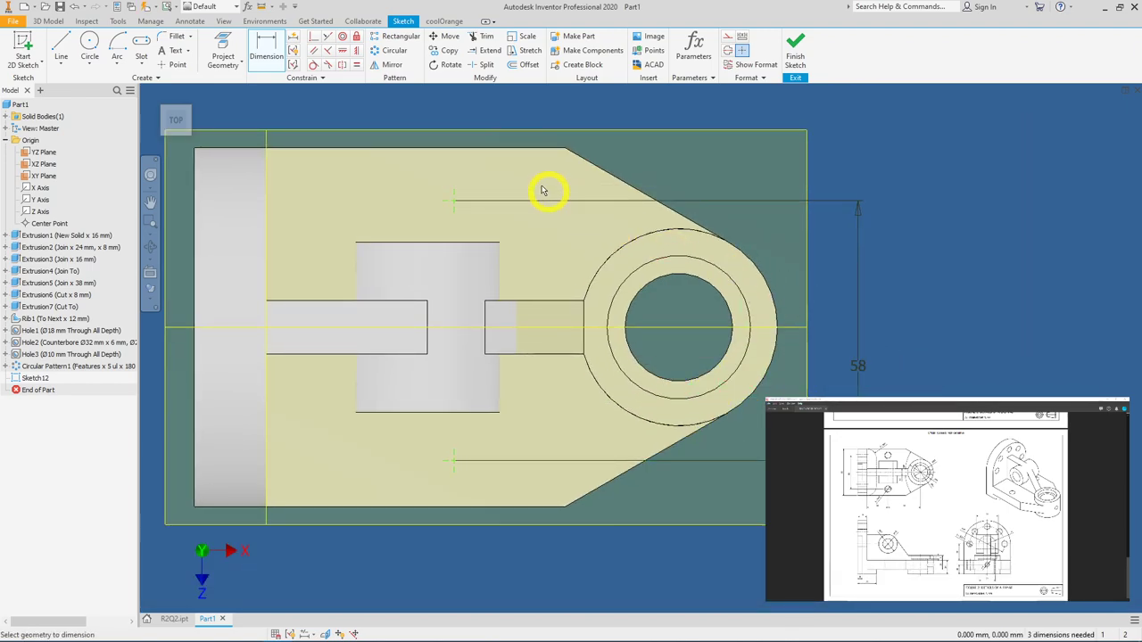
Step: Move the upper sketch point slightly to check how the point pair can still shift
right_click(455, 147)
click(522, 150)
click(453, 202)
click(577, 195)
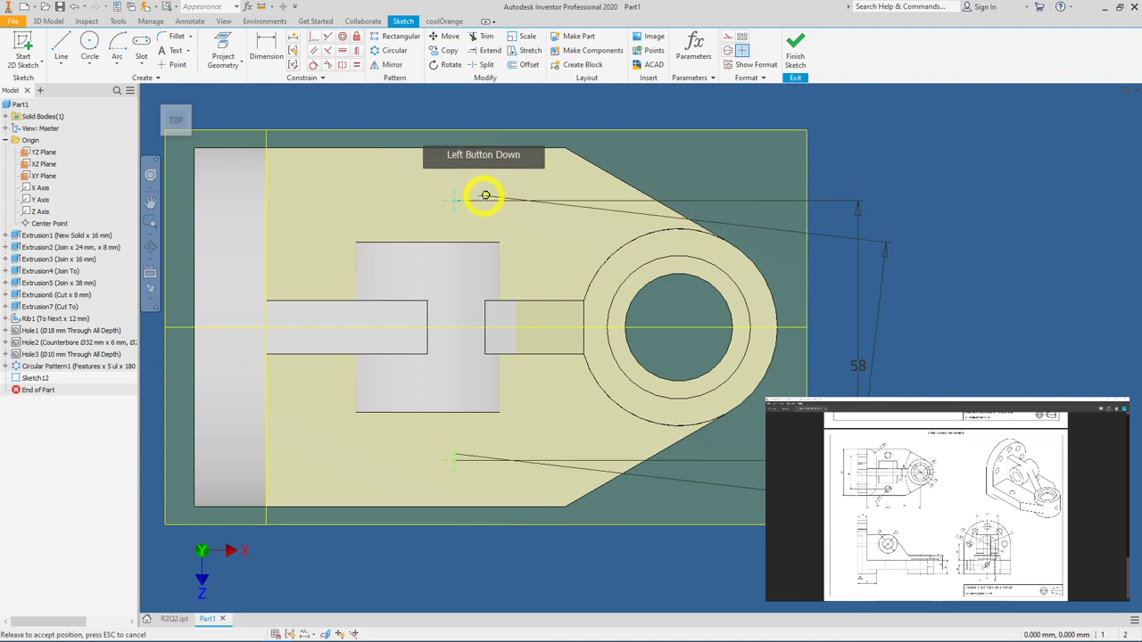
click(465, 185)
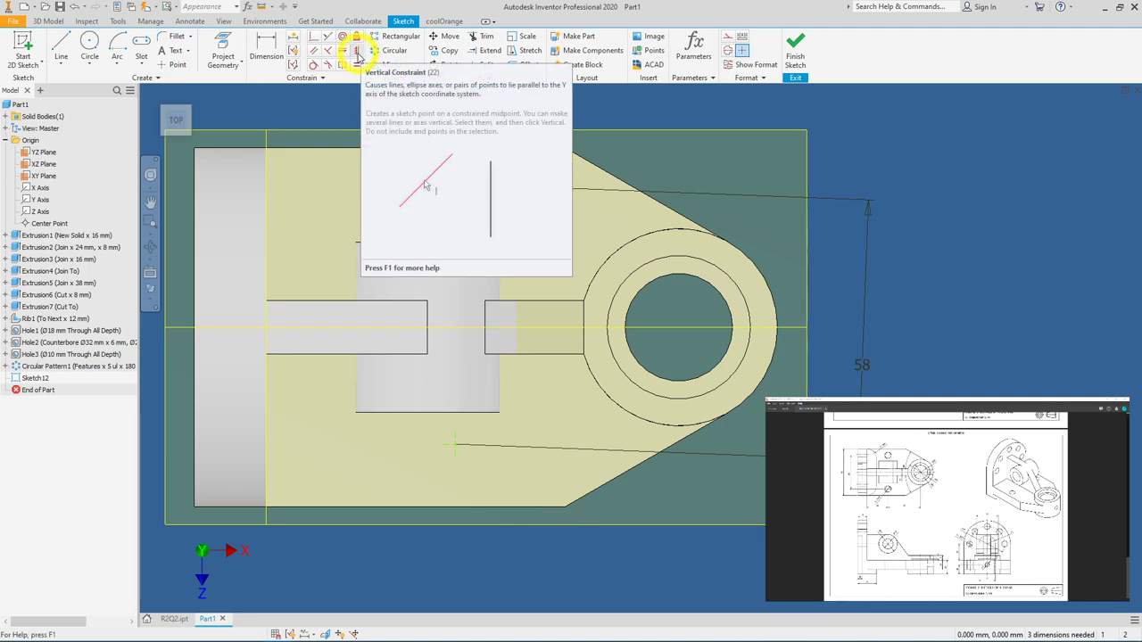
Step: Align the two sketch points with each other using a Vertical constraint
click(357, 56)
click(465, 185)
click(473, 399)
click(455, 441)
click(653, 619)
click(716, 498)
right_click(729, 486)
key(Escape)
Step: Move the lower sketch point slightly to check the alignment of the pair
click(472, 454)
mouse_move(472, 454)
mouse_down()
mouse_move(499, 426)
mouse_move(449, 464)
mouse_move(463, 456)
mouse_up()
click(541, 306)
click(492, 331)
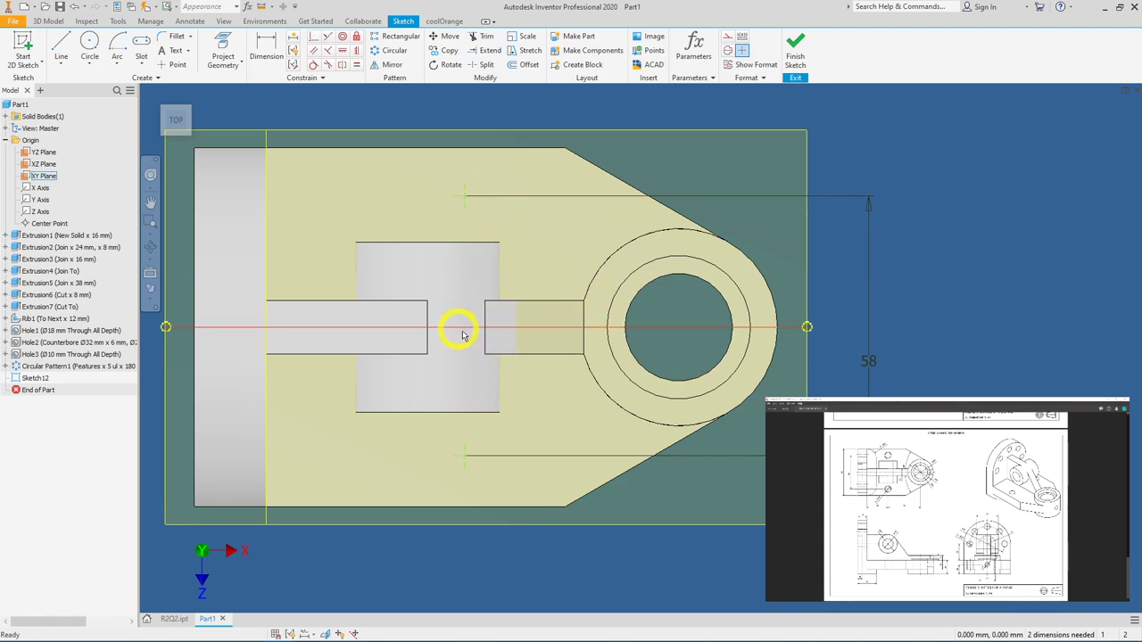
Step: Dimension the lower sketch point from the horizontal centre plane as half of the 58 mm dimension
click(256, 57)
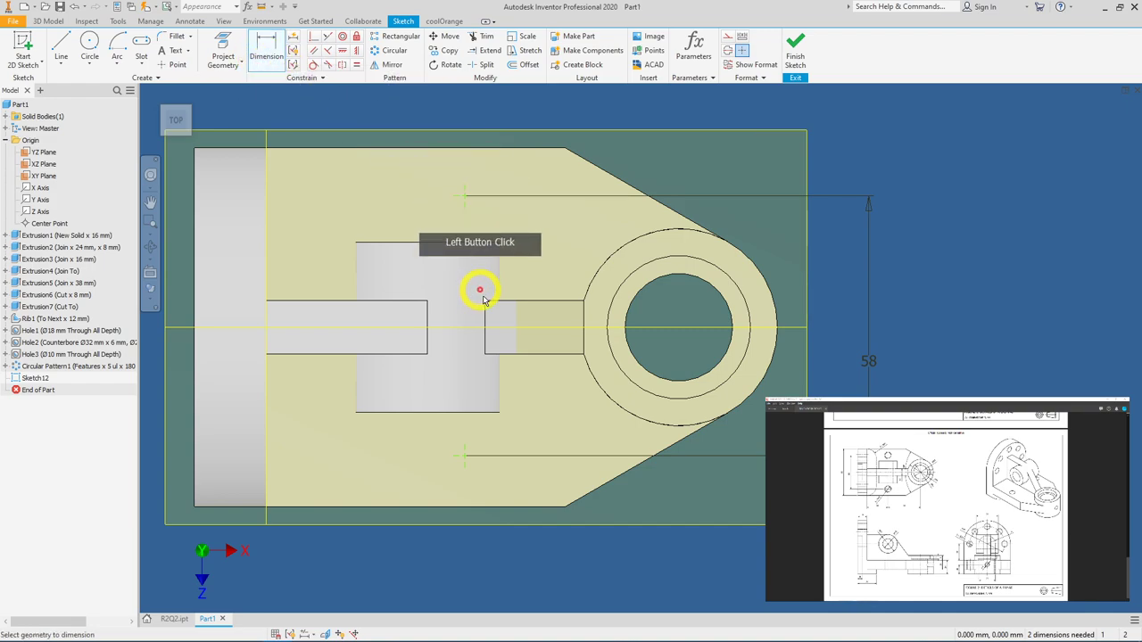
click(454, 329)
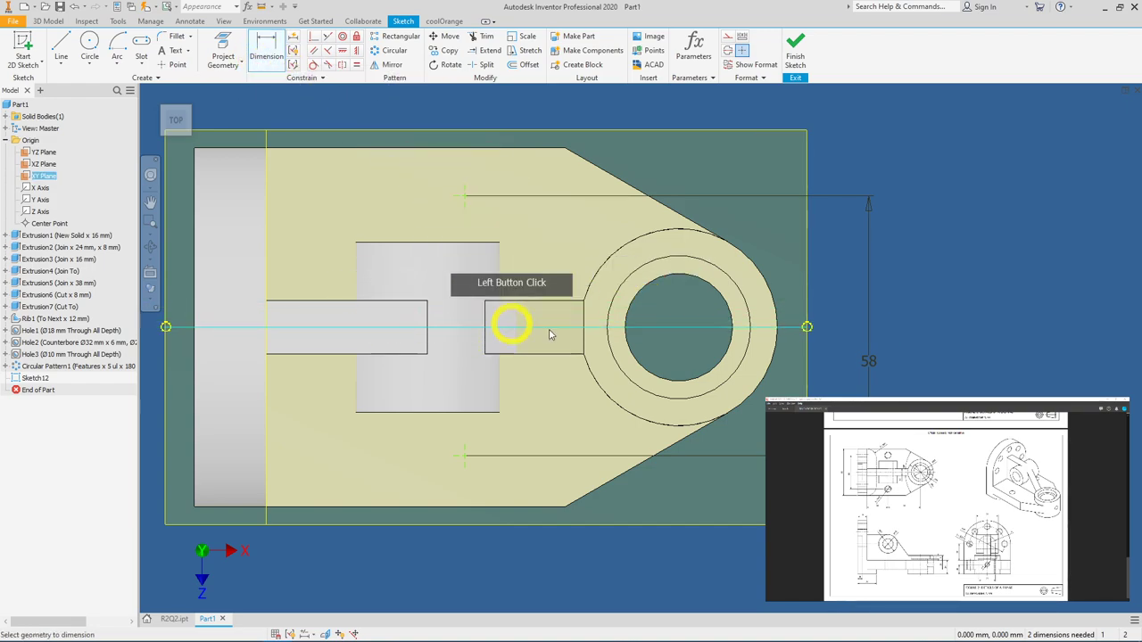
click(471, 187)
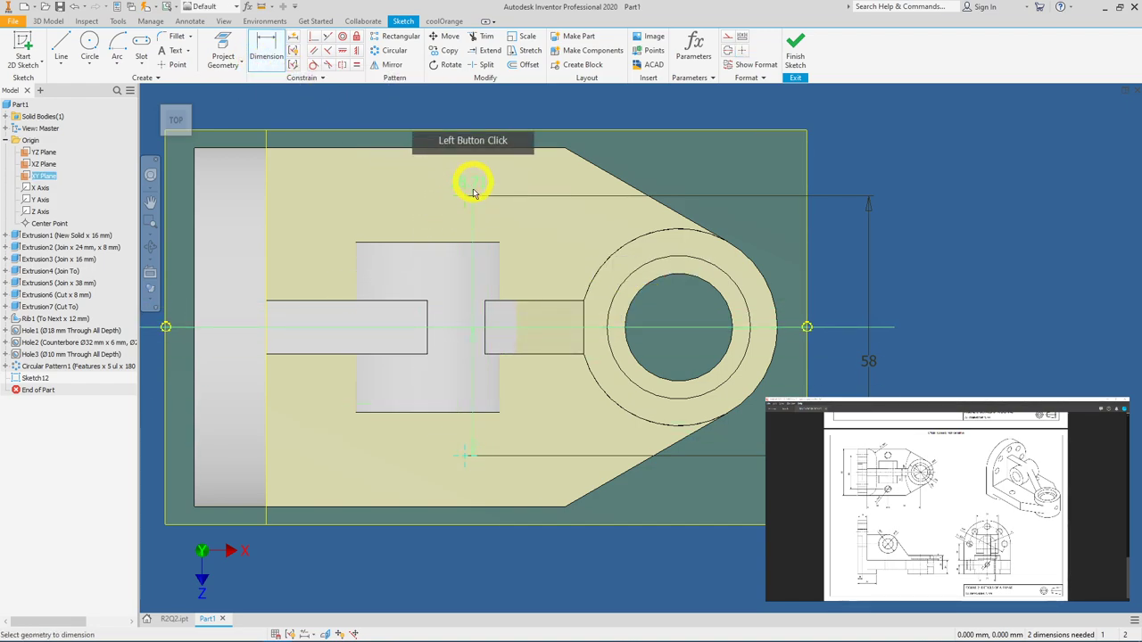
click(826, 389)
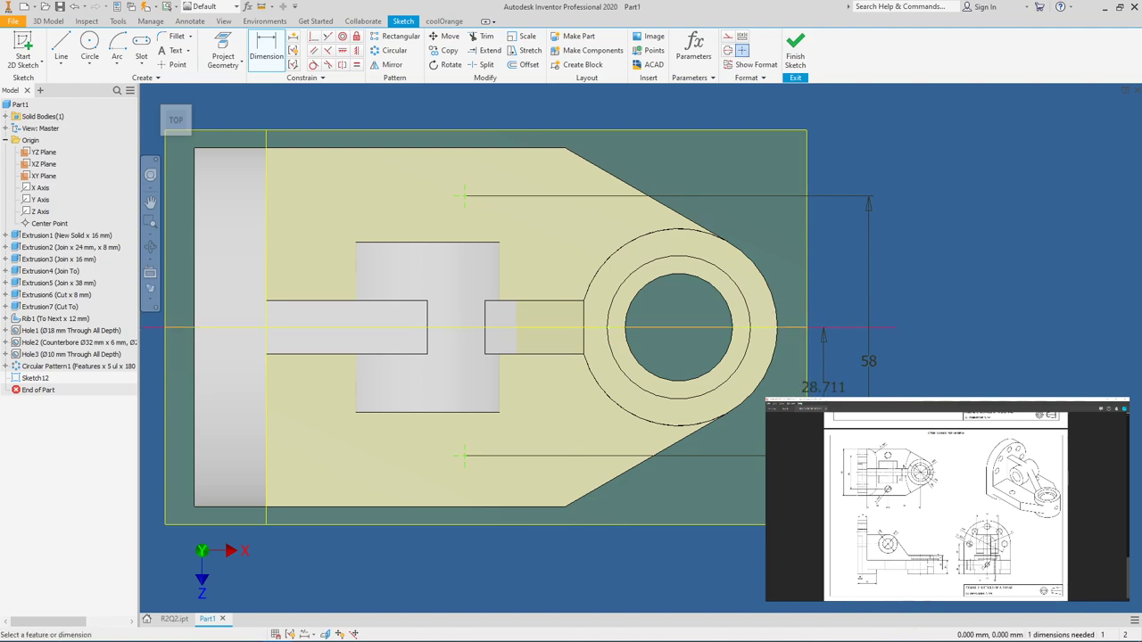
click(871, 363)
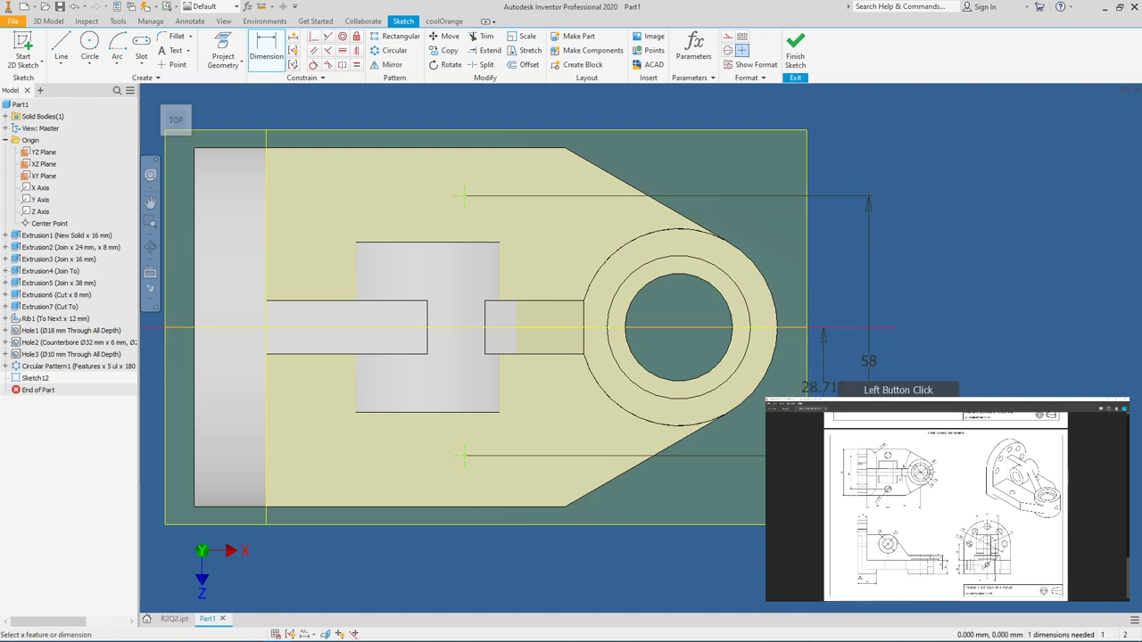
key(slash)
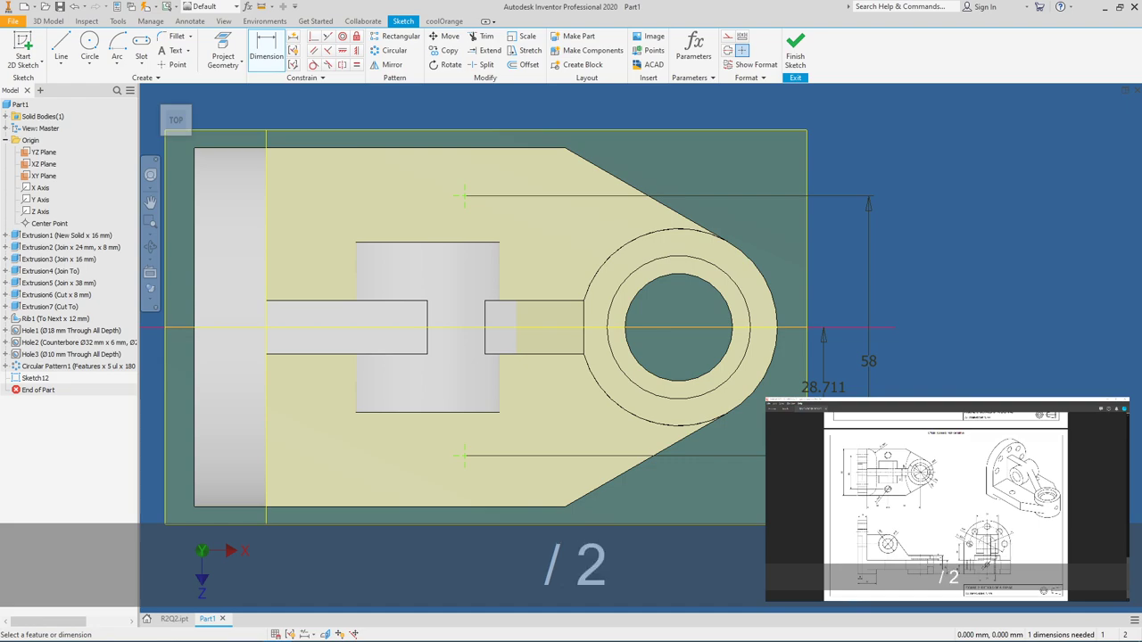
key(Return)
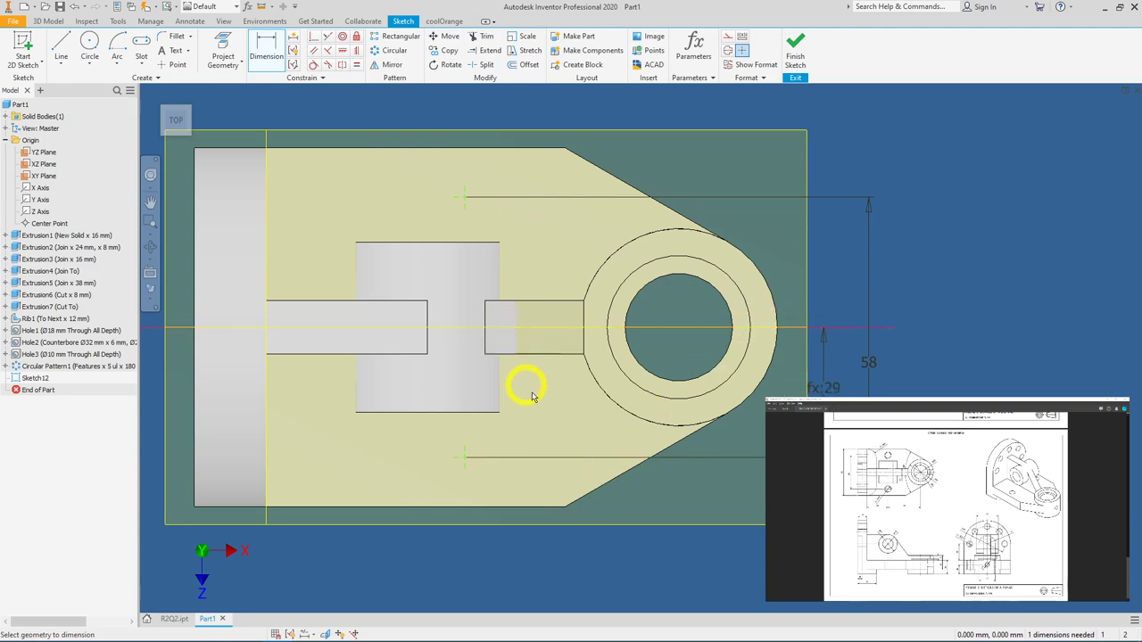
Step: Dimension the lower sketch point 36 mm from the upright plate's inner face and finish the sketch
click(463, 459)
click(268, 476)
click(337, 553)
text(36)
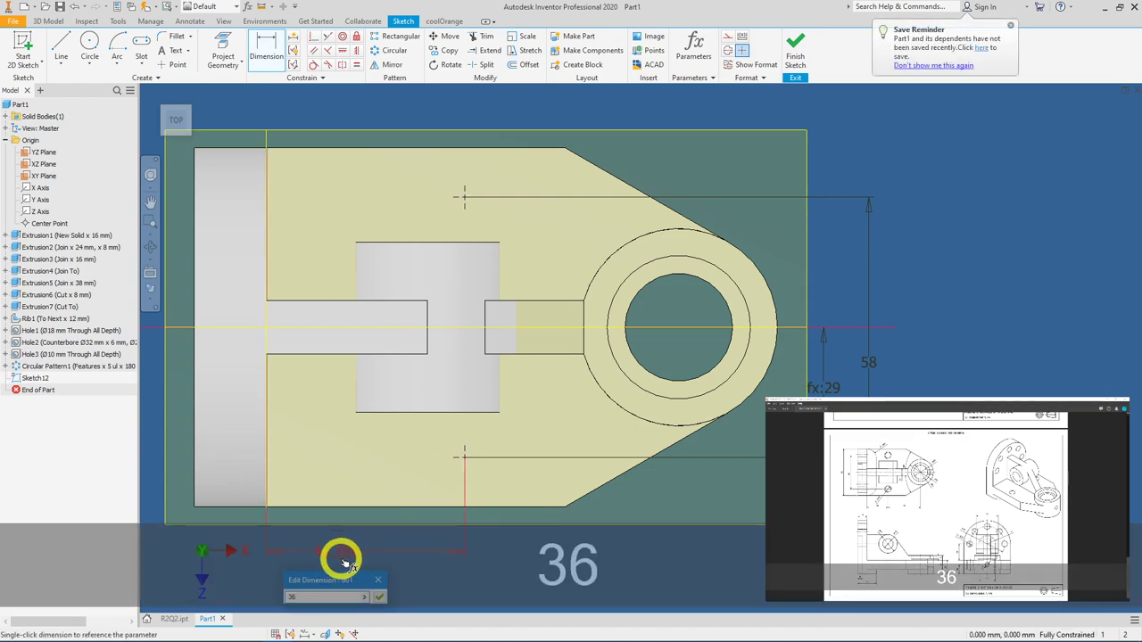
click(379, 596)
mouse_move(619, 544)
mouse_down()
mouse_move(637, 501)
mouse_move(646, 531)
mouse_up()
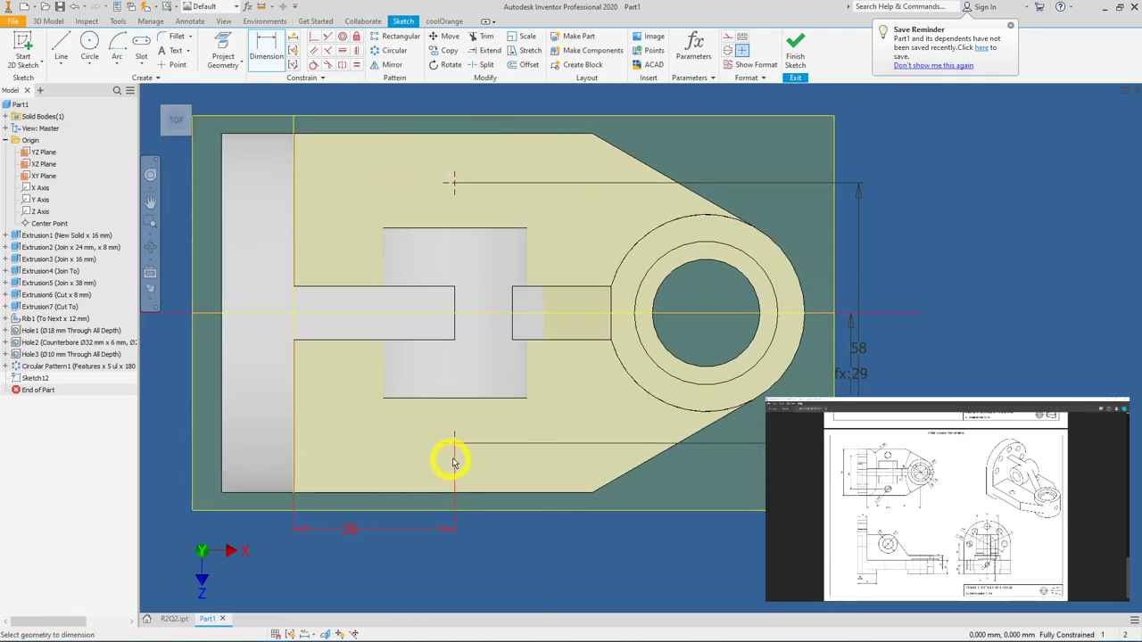
click(796, 45)
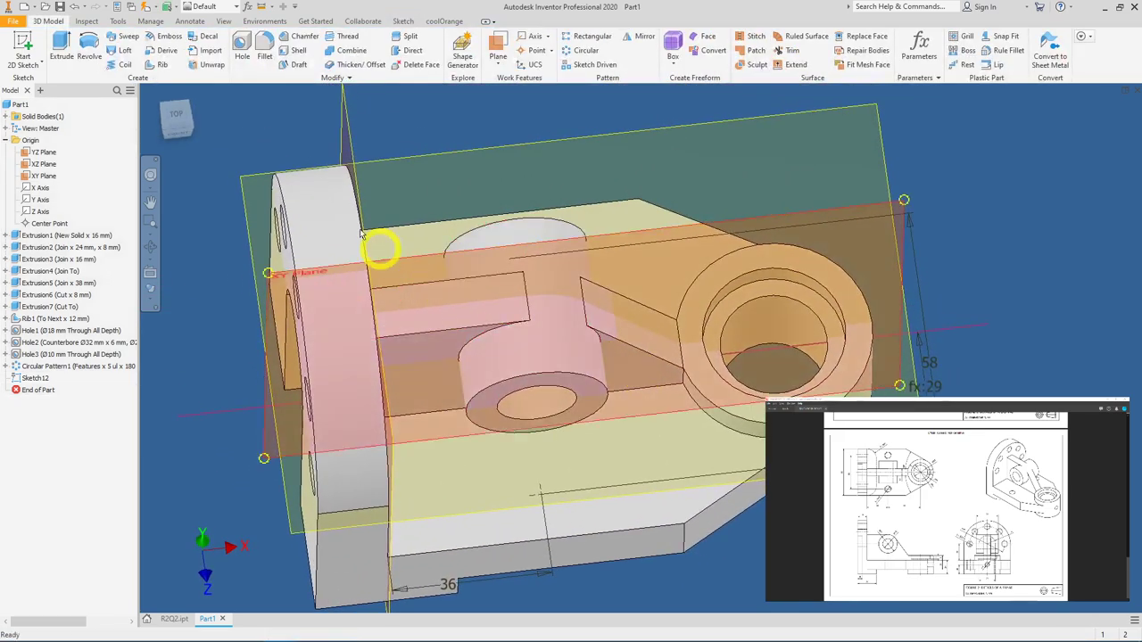
Step: Create full-depth ISO Metric M12x1.75 tapped holes, class 6H and through all, at the two sketch points on the base plate
click(242, 49)
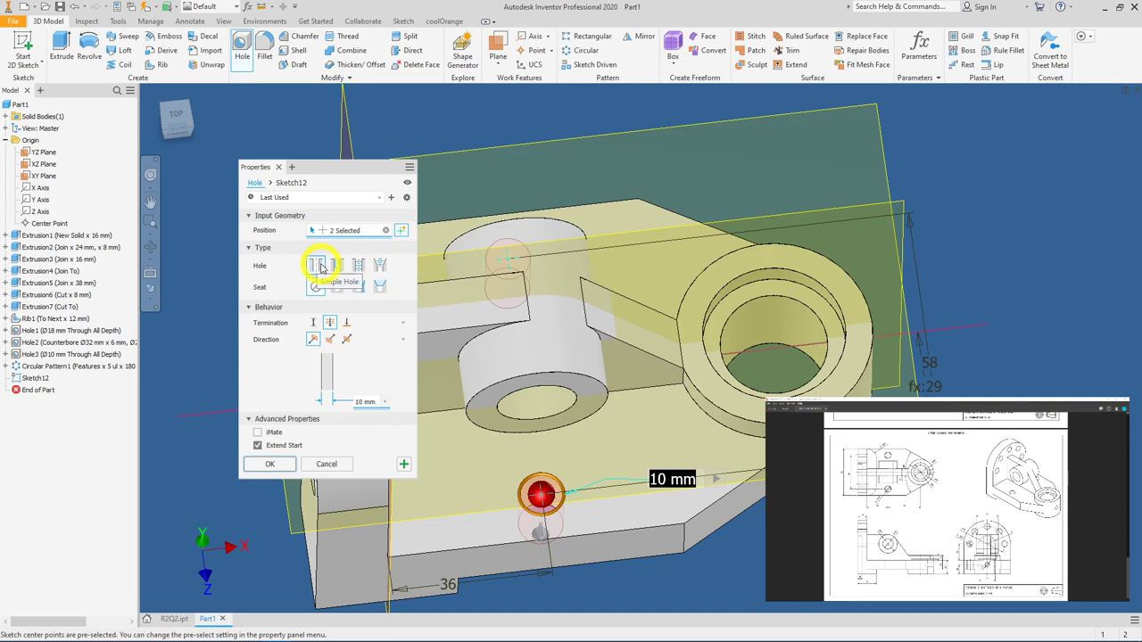
click(356, 265)
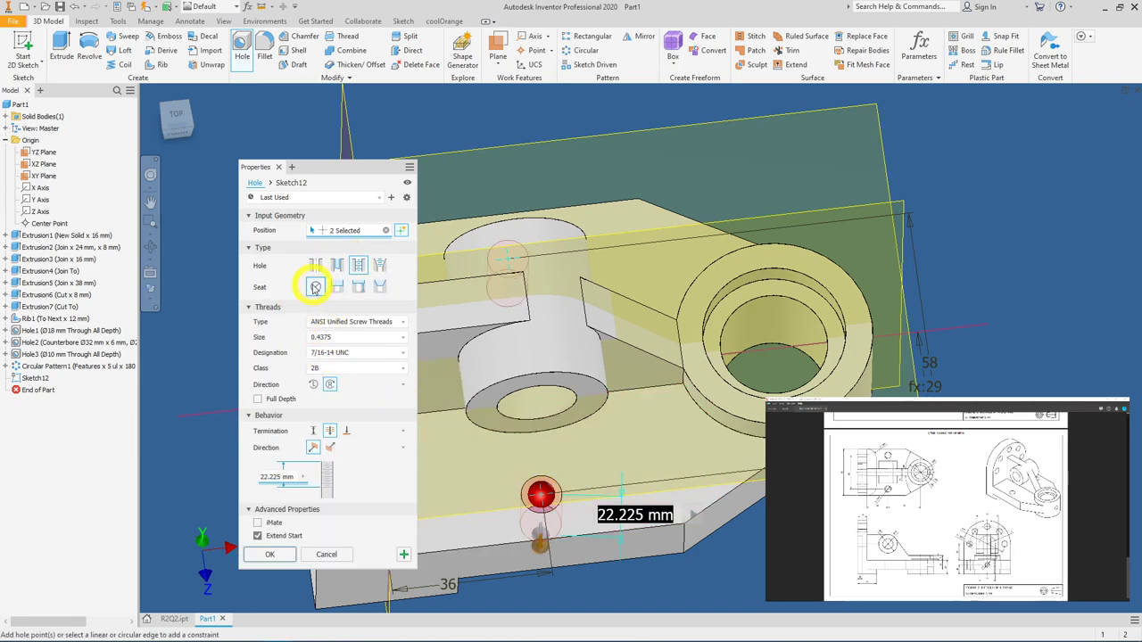
click(363, 323)
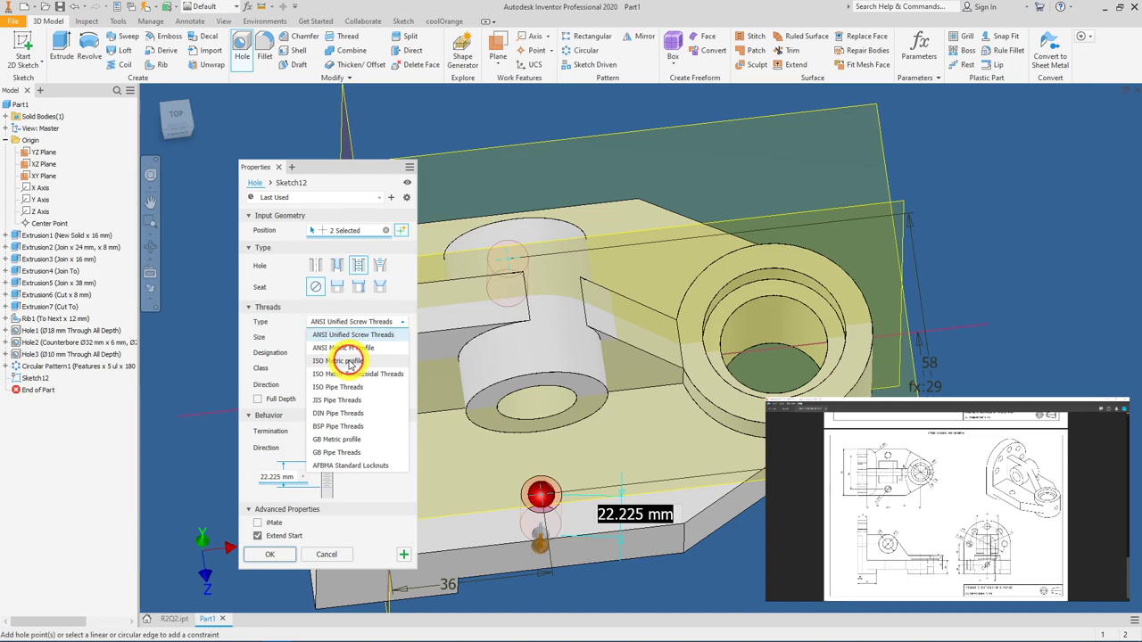
click(349, 361)
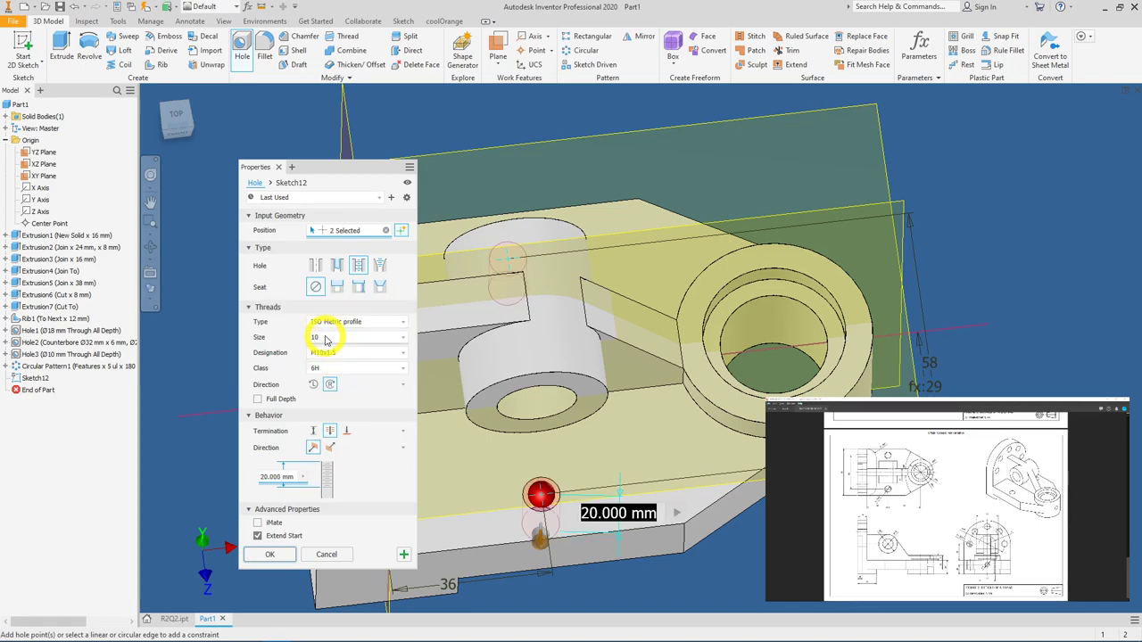
click(324, 339)
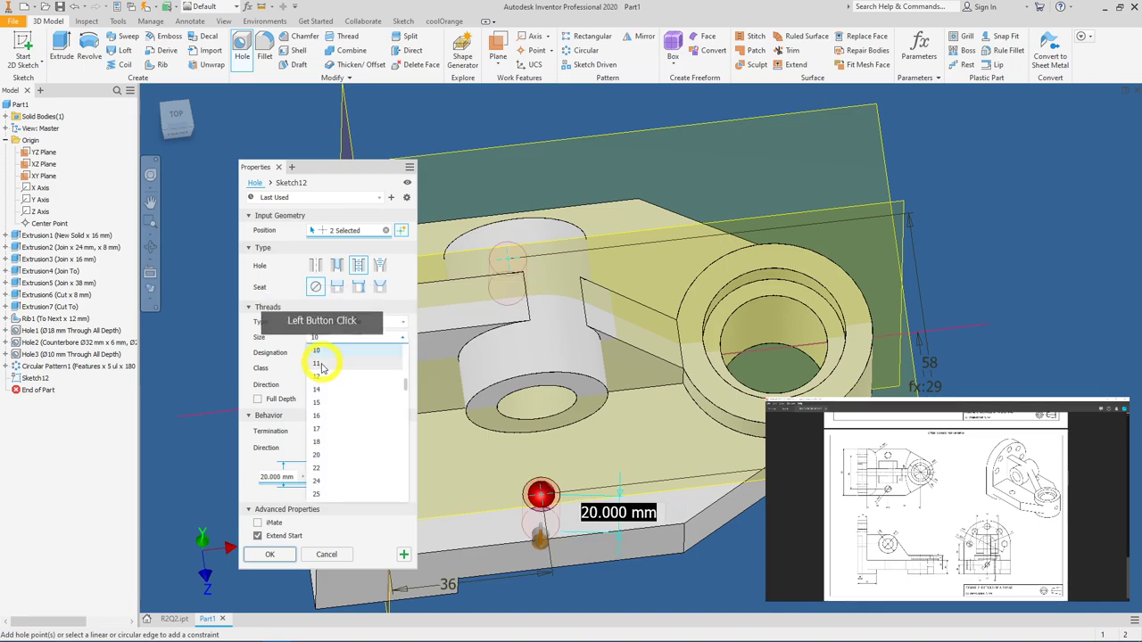
click(316, 369)
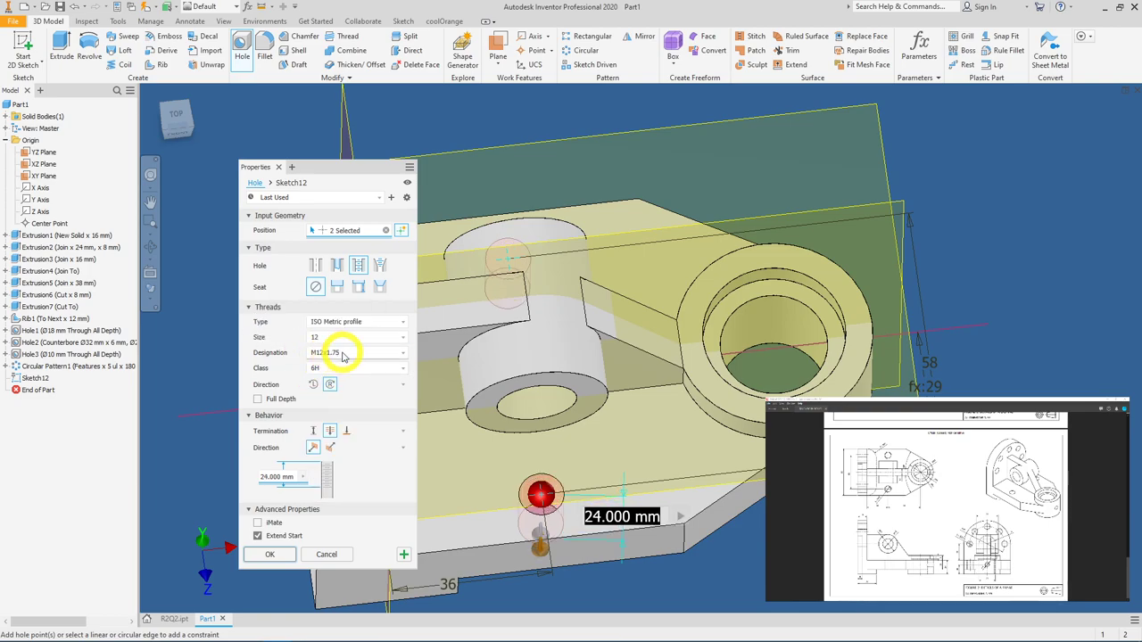
click(270, 400)
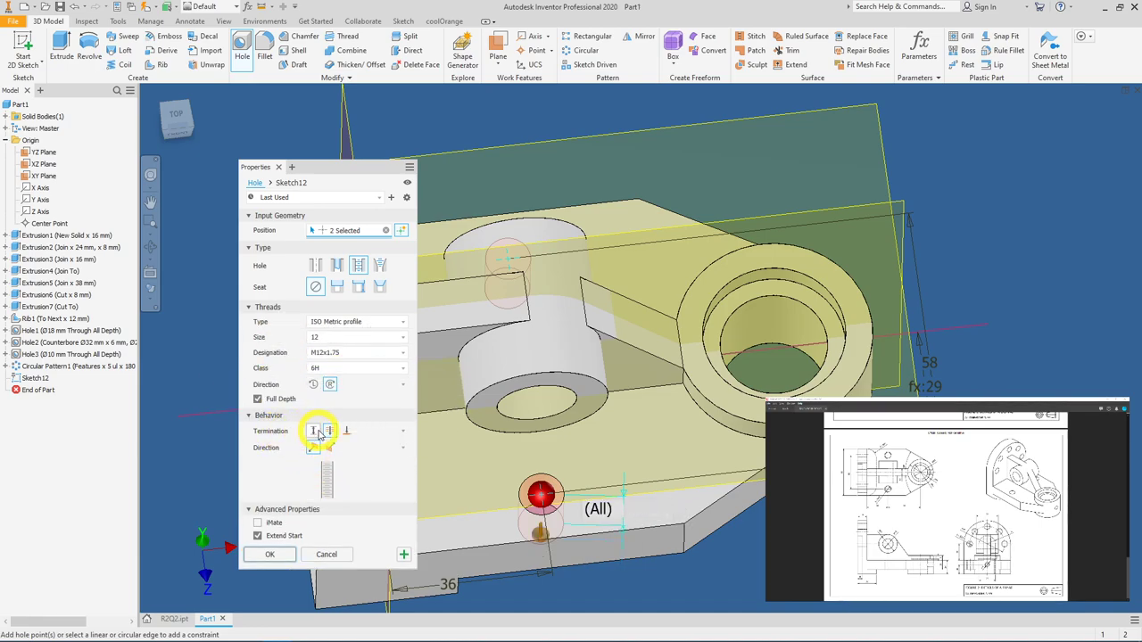
click(277, 554)
Step: Fillet the two outer corner edges of the raised foot under the base plate with a 16 mm radius
shift+middle_drag(357, 538, 627, 373)
shift+middle_drag(685, 371, 688, 398)
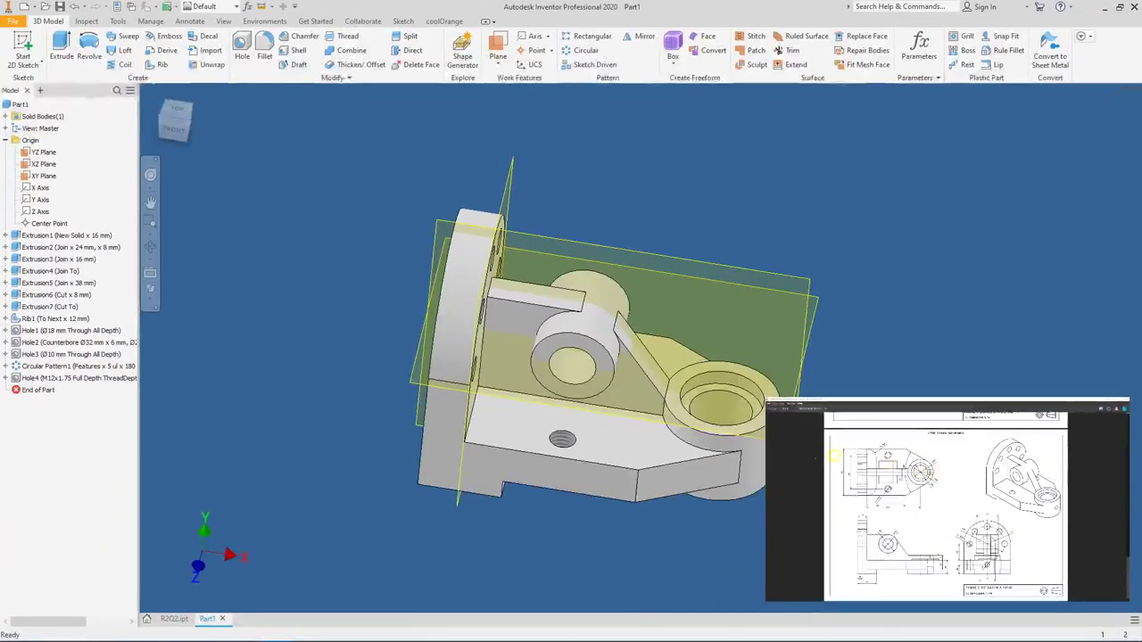
mouse_move(701, 435)
shift+middle_down()
mouse_move(606, 370)
mouse_move(589, 318)
mouse_move(199, 51)
shift+middle_up()
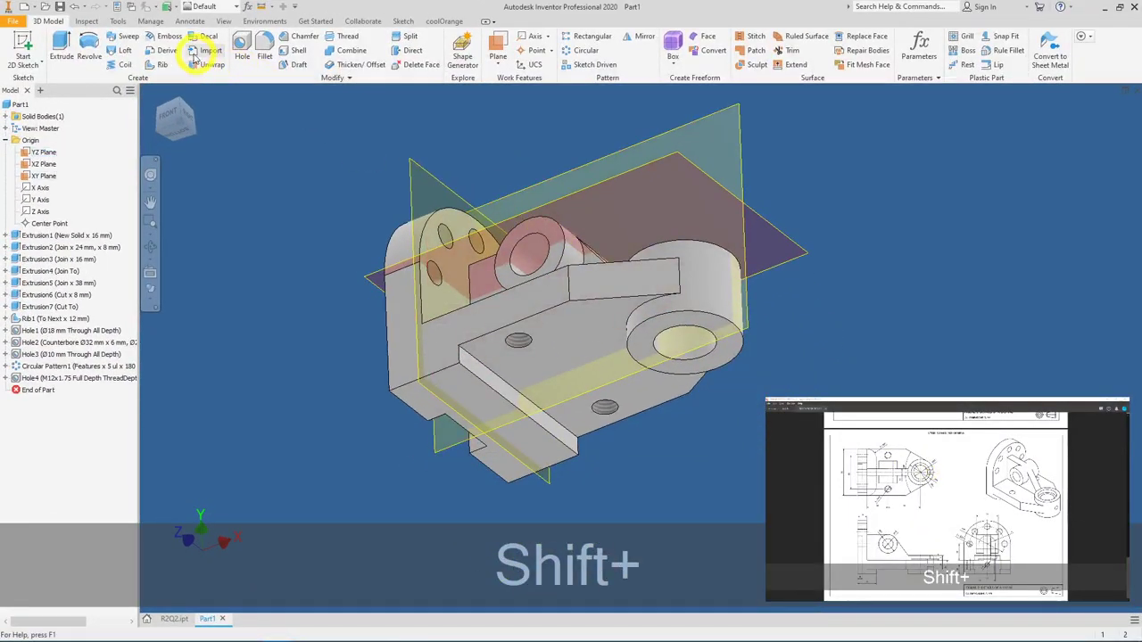
click(259, 55)
click(370, 393)
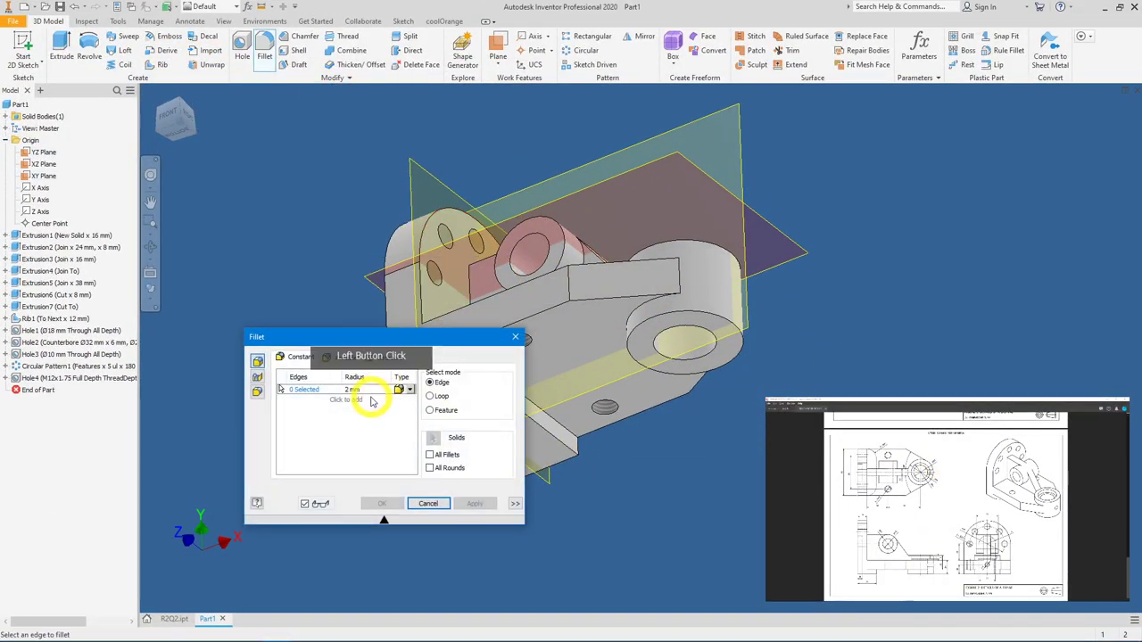
click(370, 392)
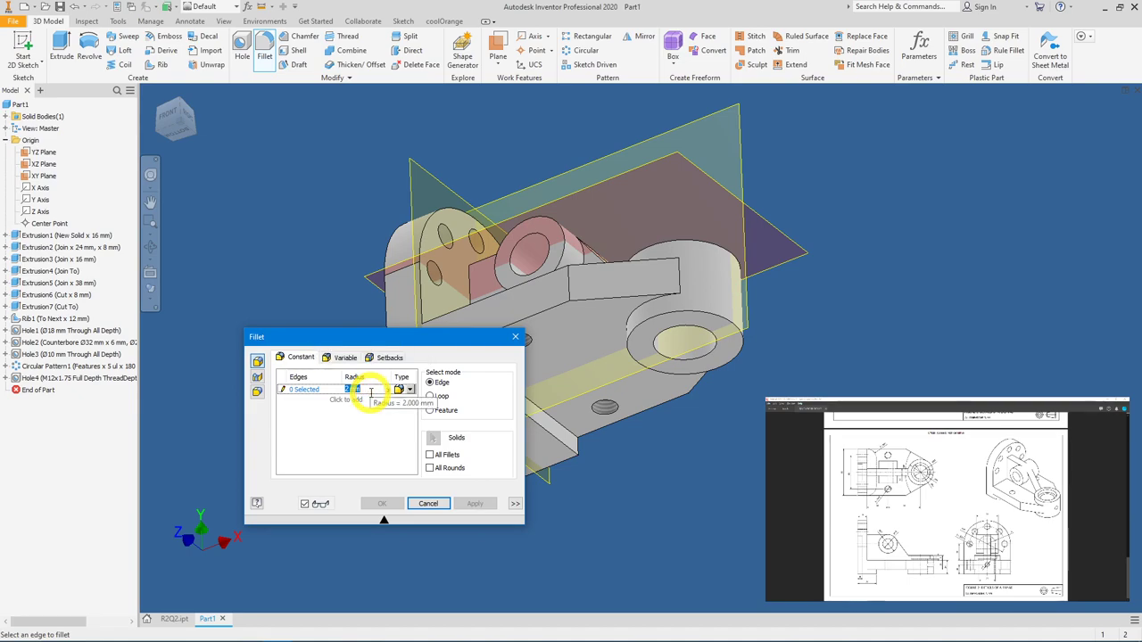
text(1)
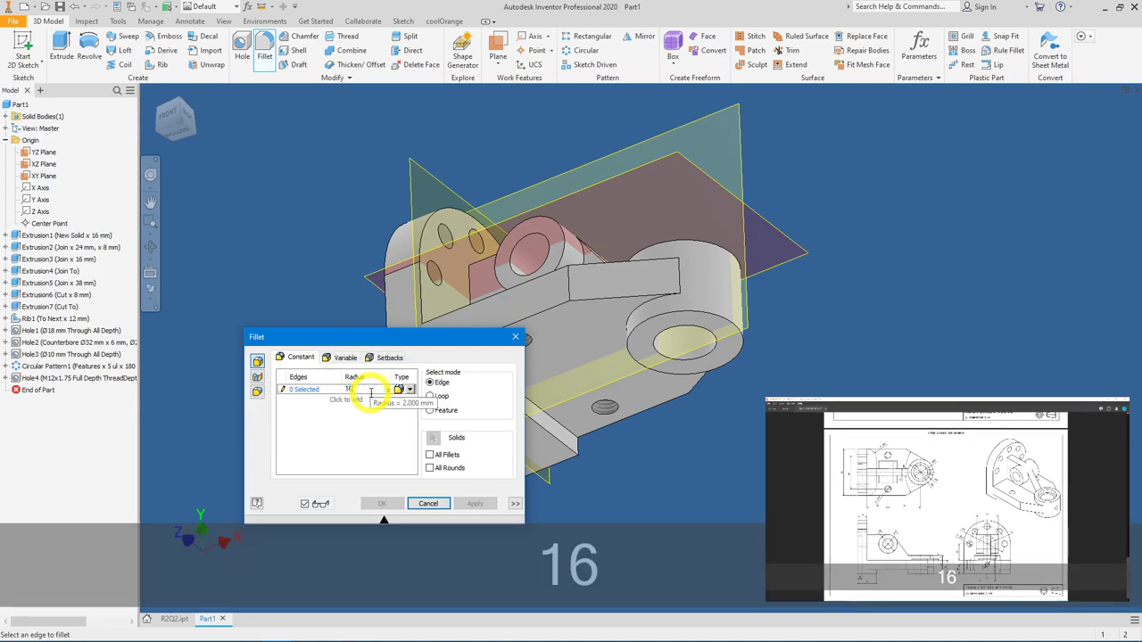
text(6)
key(Return)
shift+middle_drag(408, 413, 773, 413)
click(732, 401)
click(631, 316)
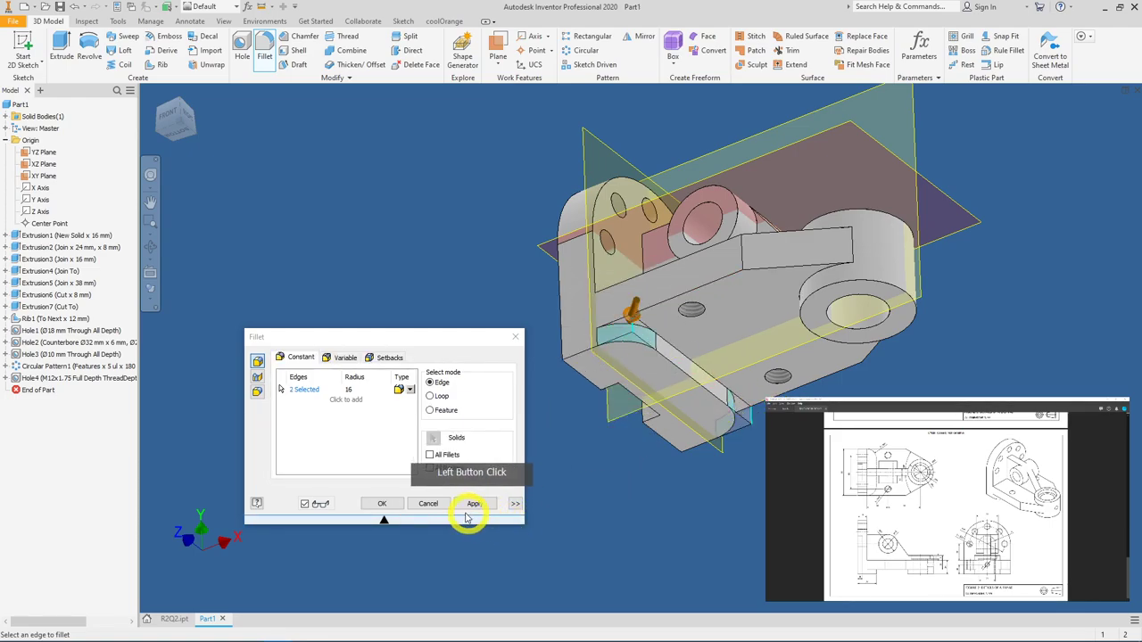
click(386, 505)
Step: Create a work plane parallel to the YZ plane and tangent to the outer face of the vertical end boss
shift+middle_drag(758, 387, 892, 387)
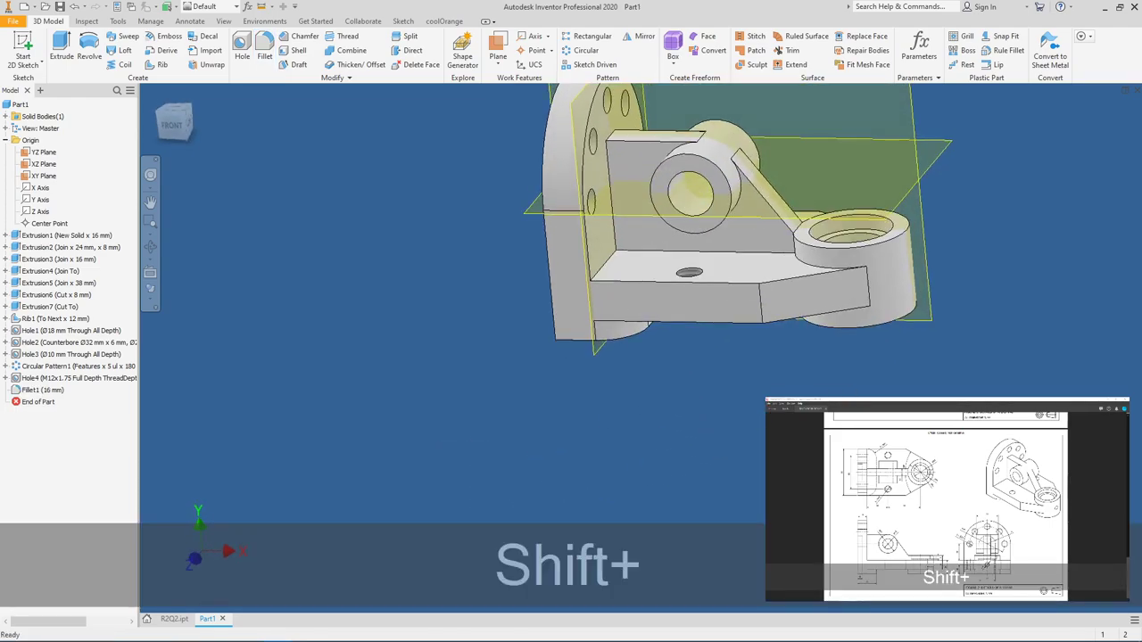
shift+middle_drag(783, 353, 755, 453)
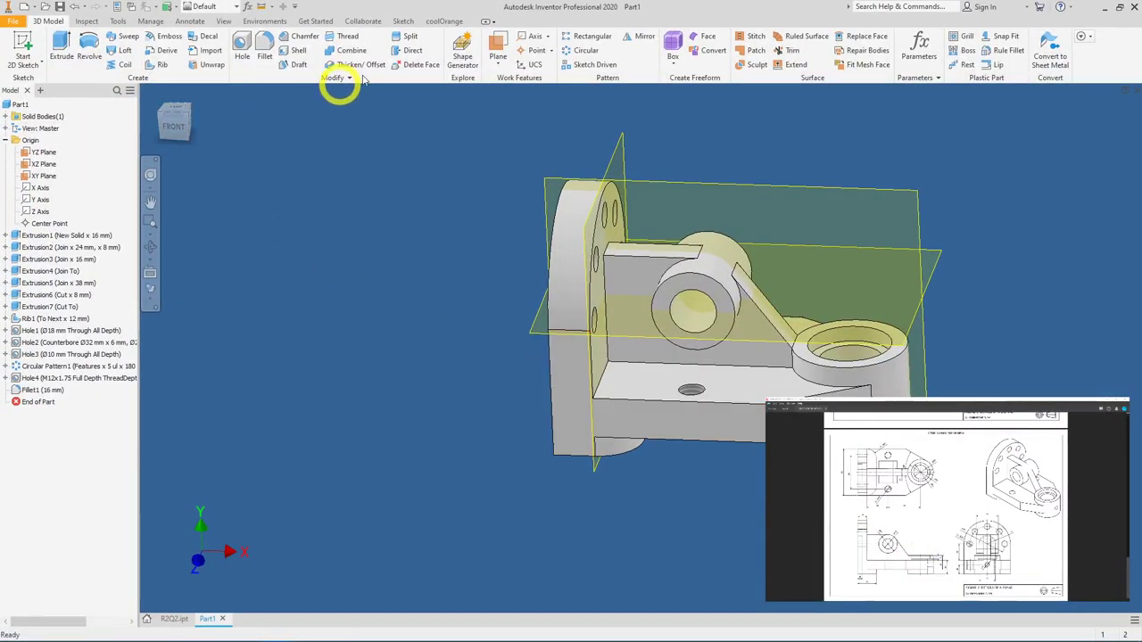
click(497, 46)
click(632, 149)
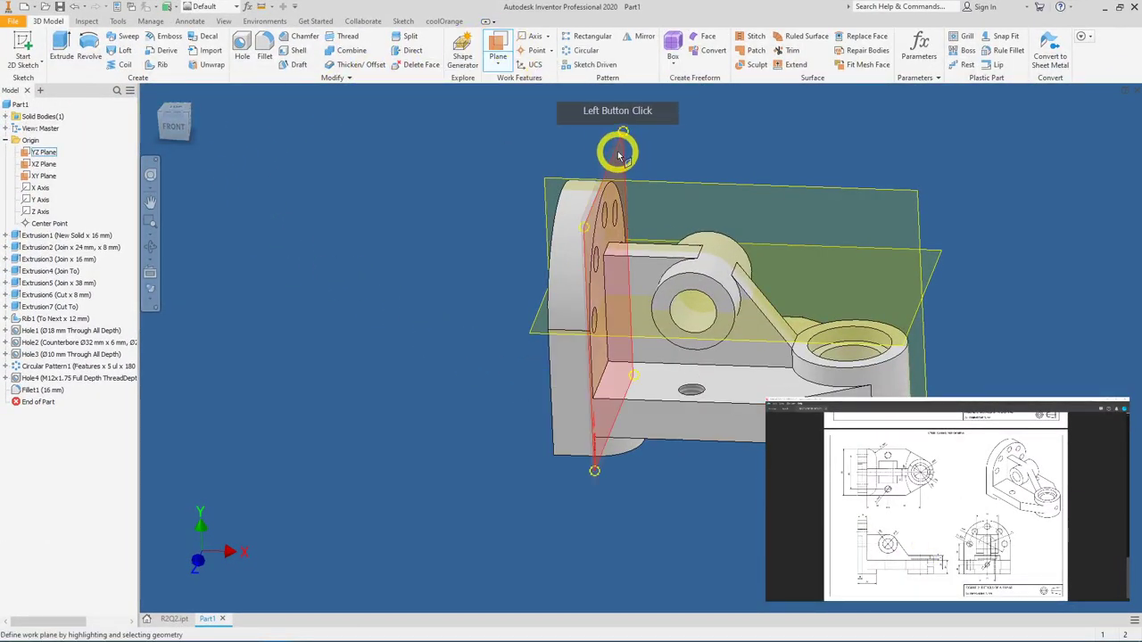
click(624, 186)
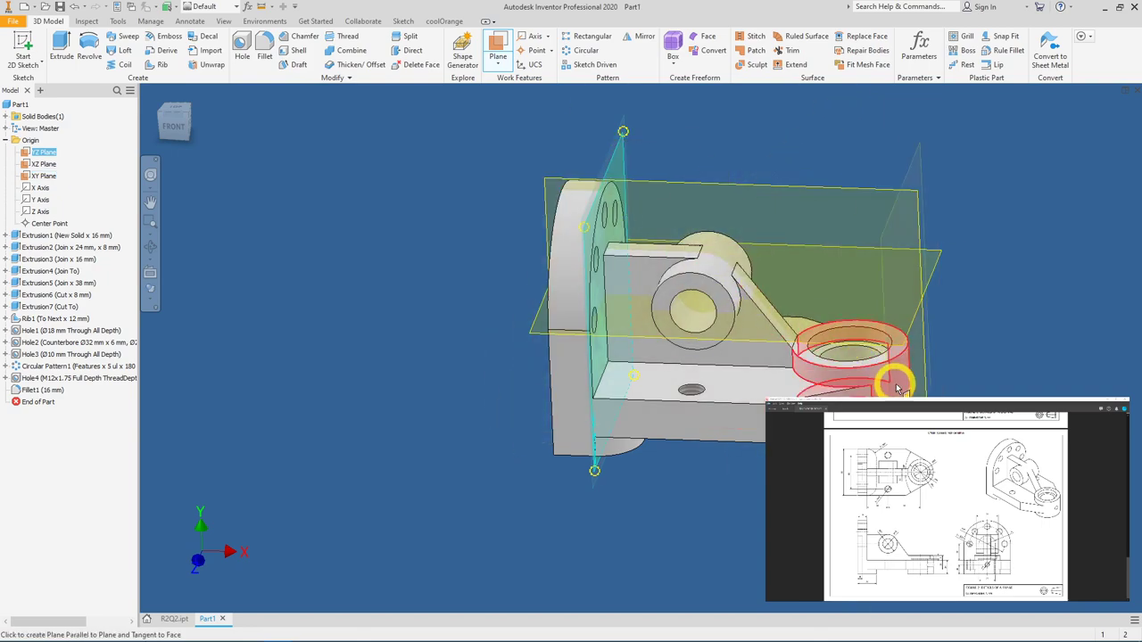
key(shift)
shift+middle_drag(900, 371, 912, 379)
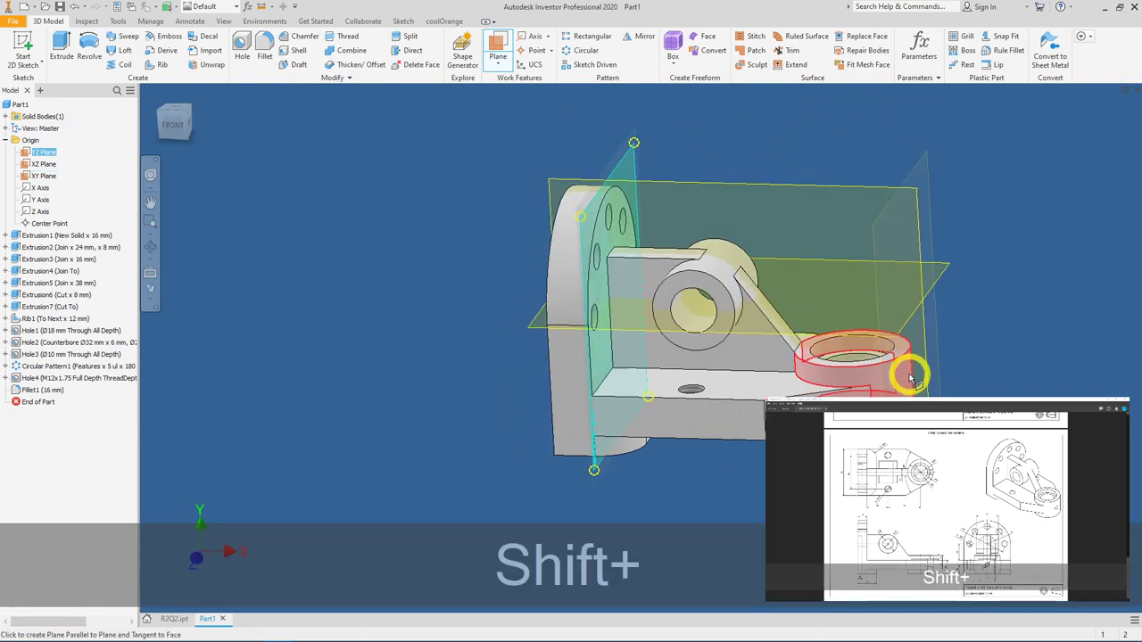
click(907, 376)
Step: Start a sketch on the tangent work plane and project the vertical centre plane into it as a reference line
shift+middle_drag(1052, 387, 931, 248)
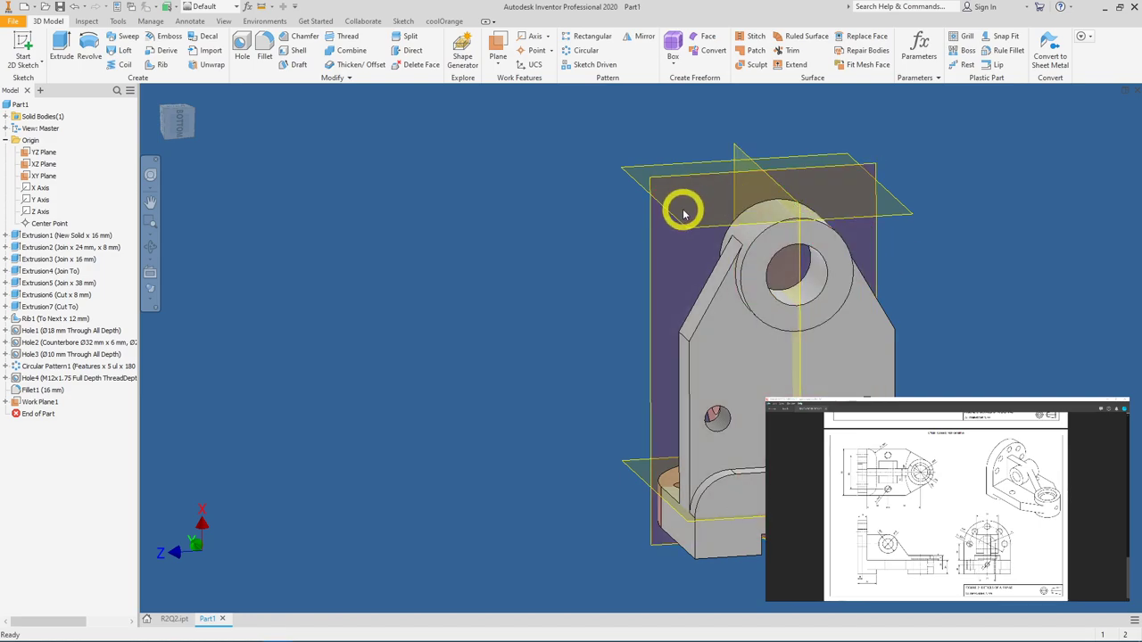
shift+middle_drag(675, 216, 633, 169)
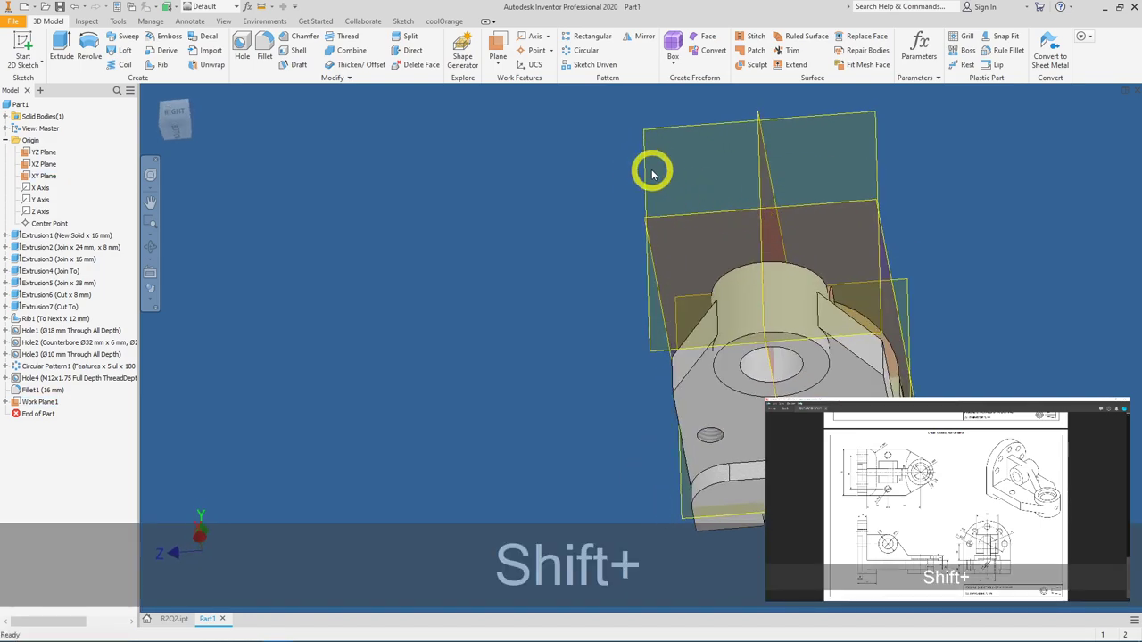
double_click(643, 168)
click(656, 152)
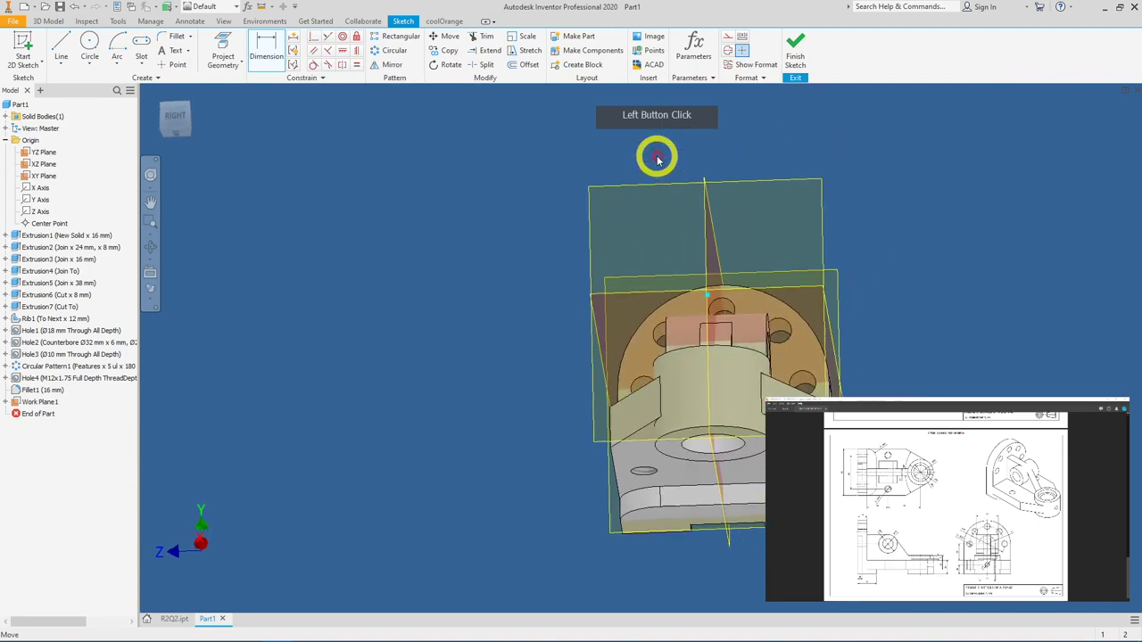
click(223, 53)
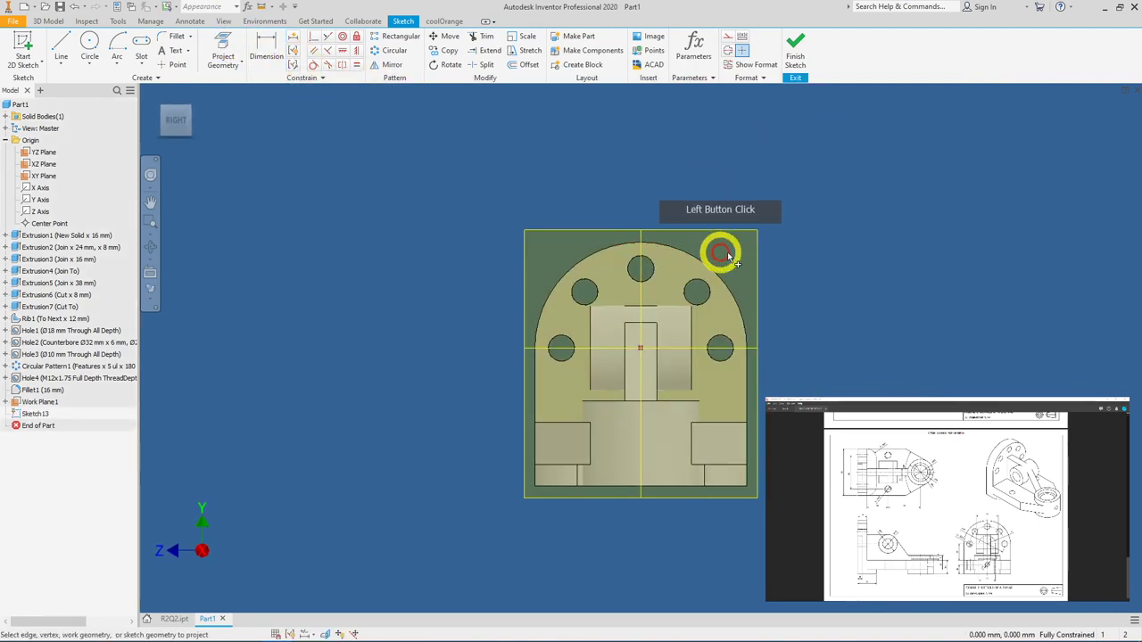
click(641, 235)
click(969, 406)
click(420, 163)
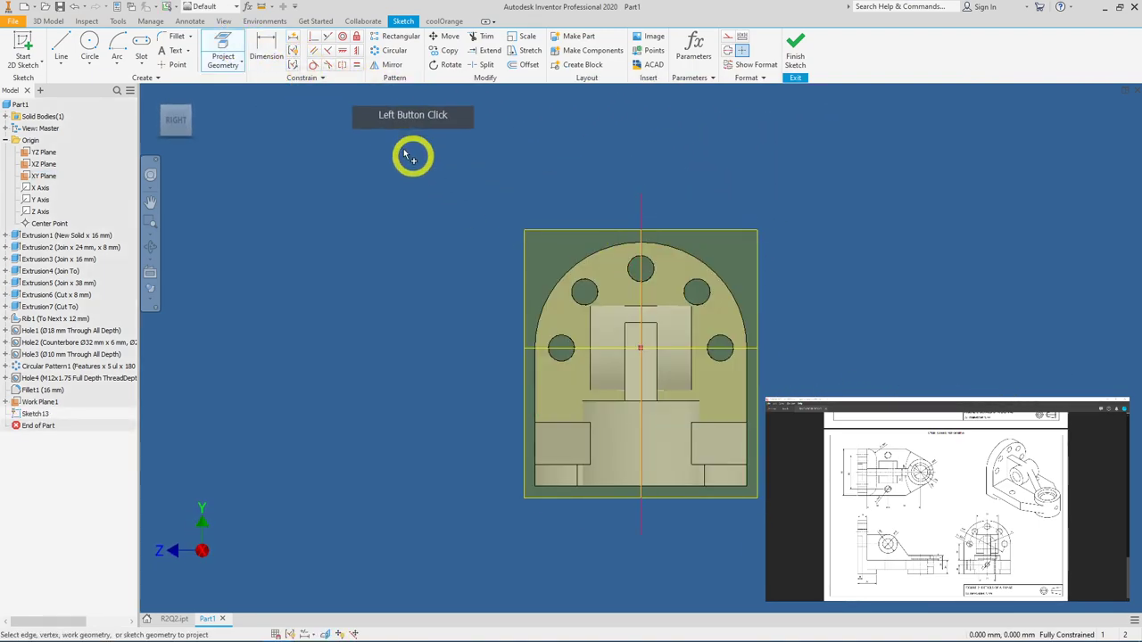
Step: Place a point on the projected centre line, dimension it 16 mm above the boss's bottom edge and finish the sketch
click(172, 65)
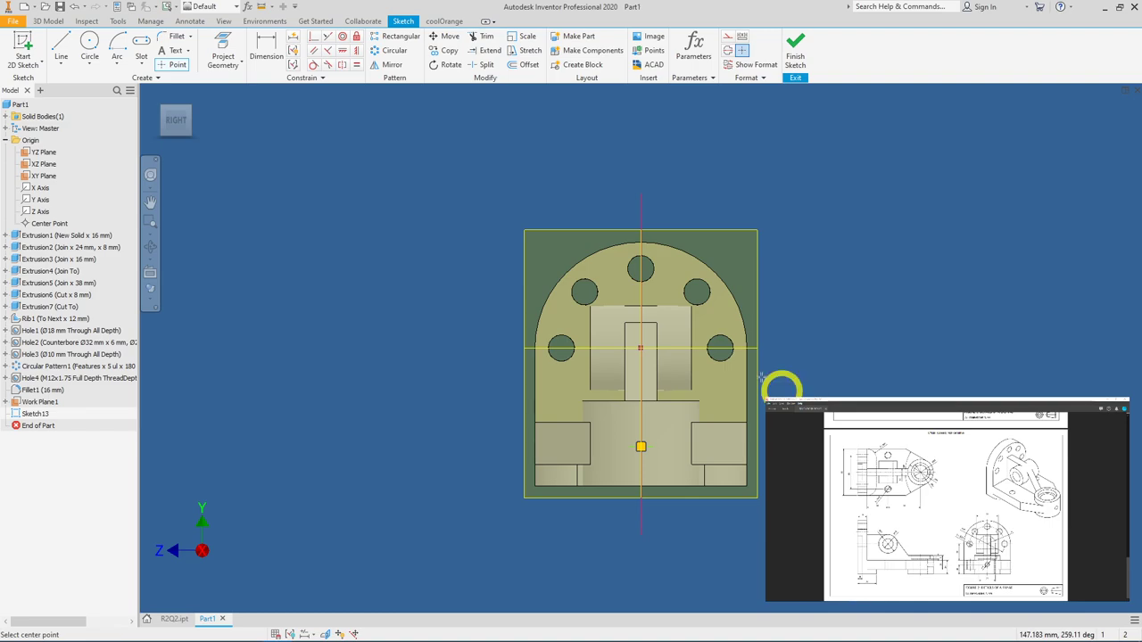
click(266, 50)
click(642, 444)
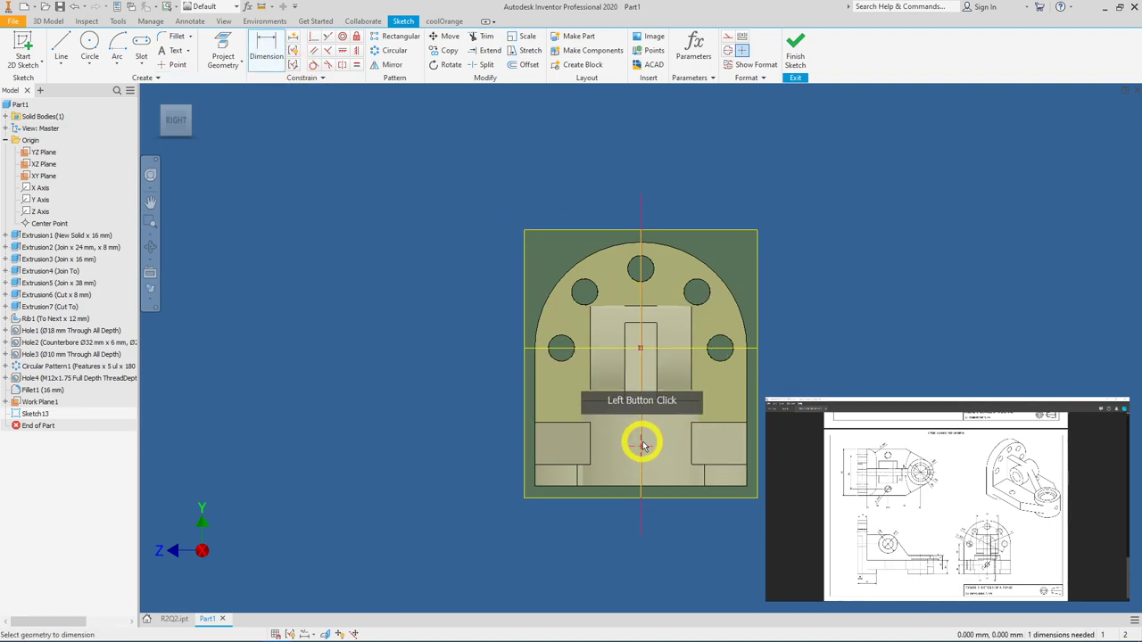
click(602, 486)
click(439, 477)
text(16)
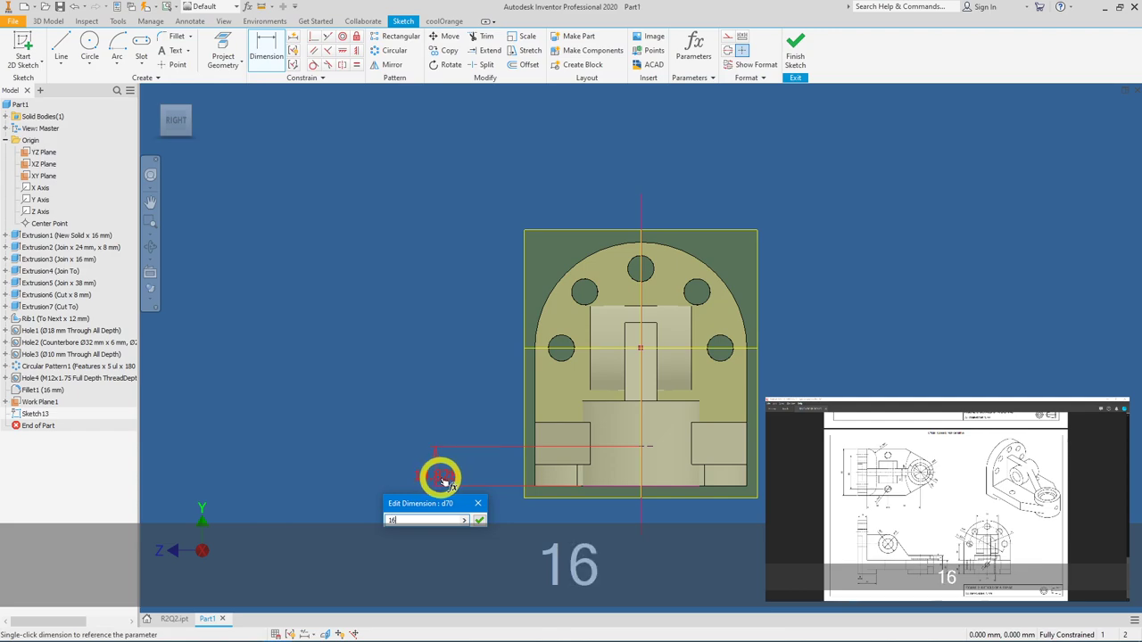
click(479, 519)
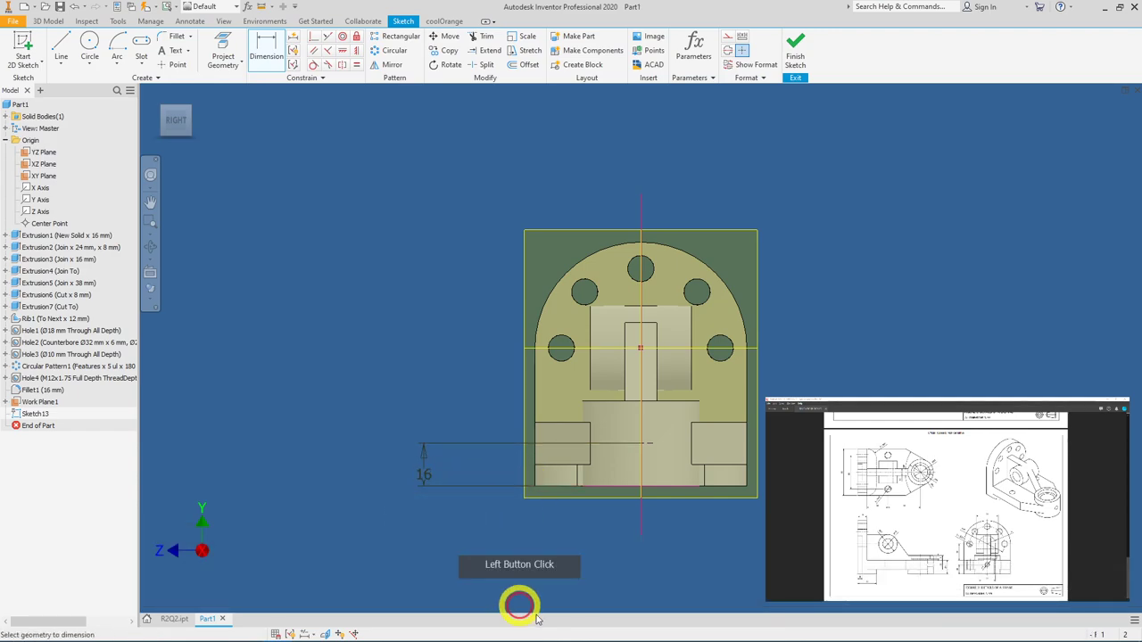
click(795, 49)
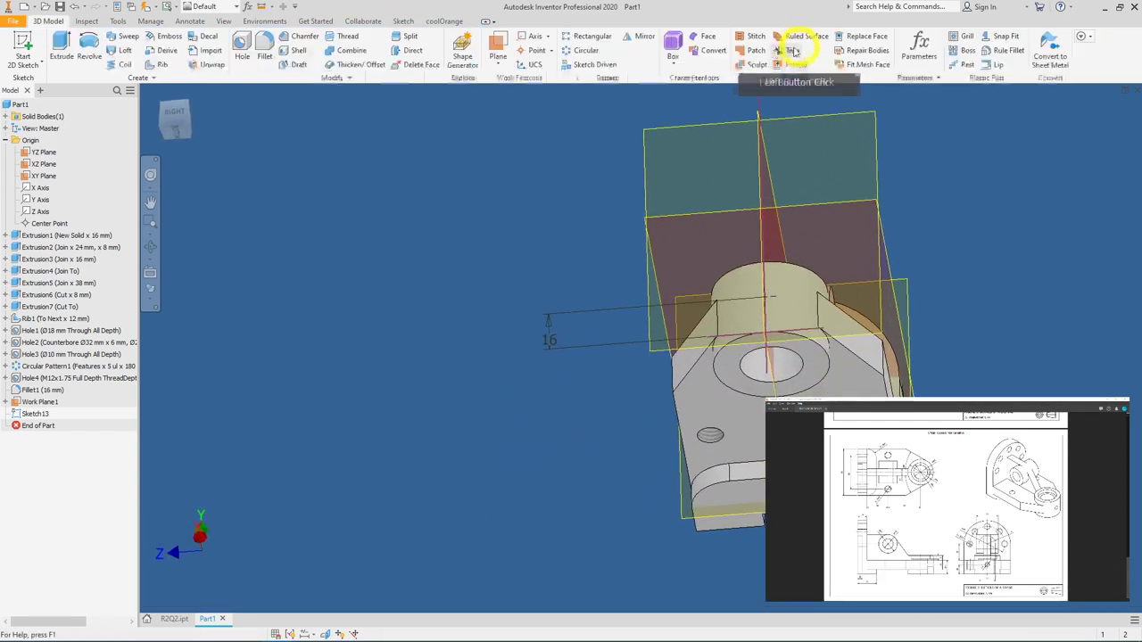
Step: Create a full-depth ISO Metric M8x1.25 tapped hole at the sketch point, terminating at the end boss's inner bore surface
click(244, 49)
click(750, 334)
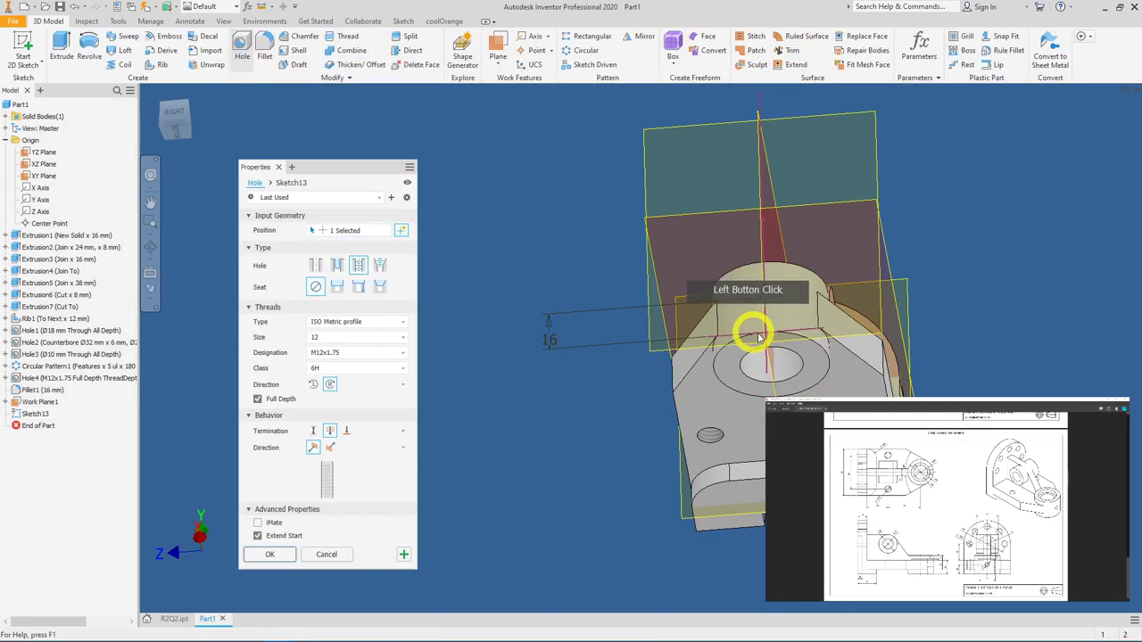
shift+middle_drag(645, 280, 671, 413)
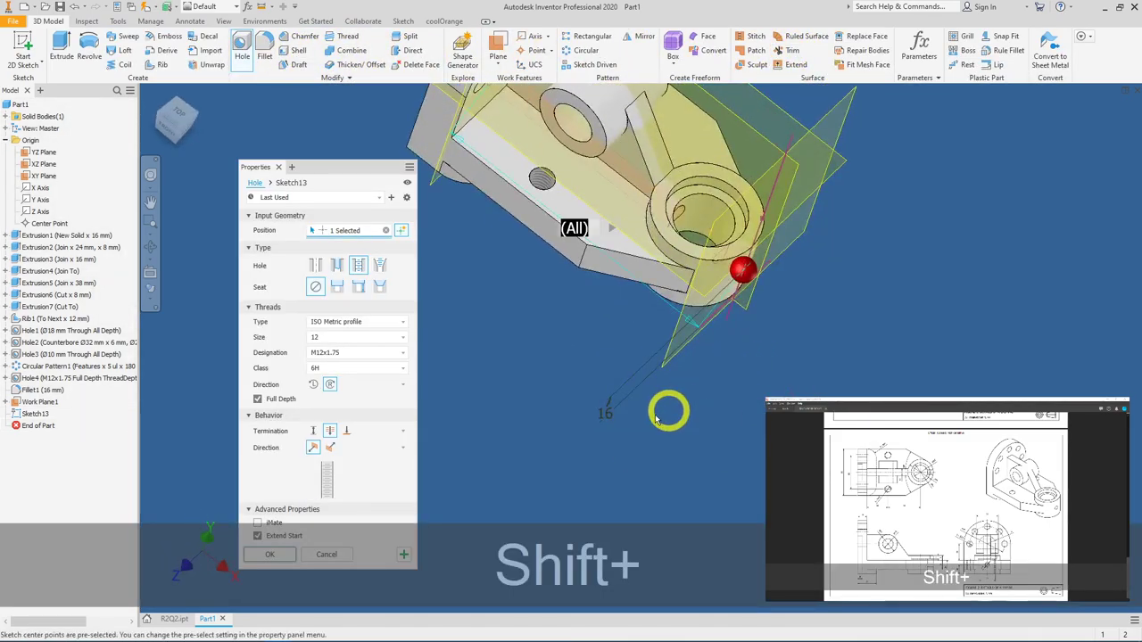
click(347, 432)
click(694, 234)
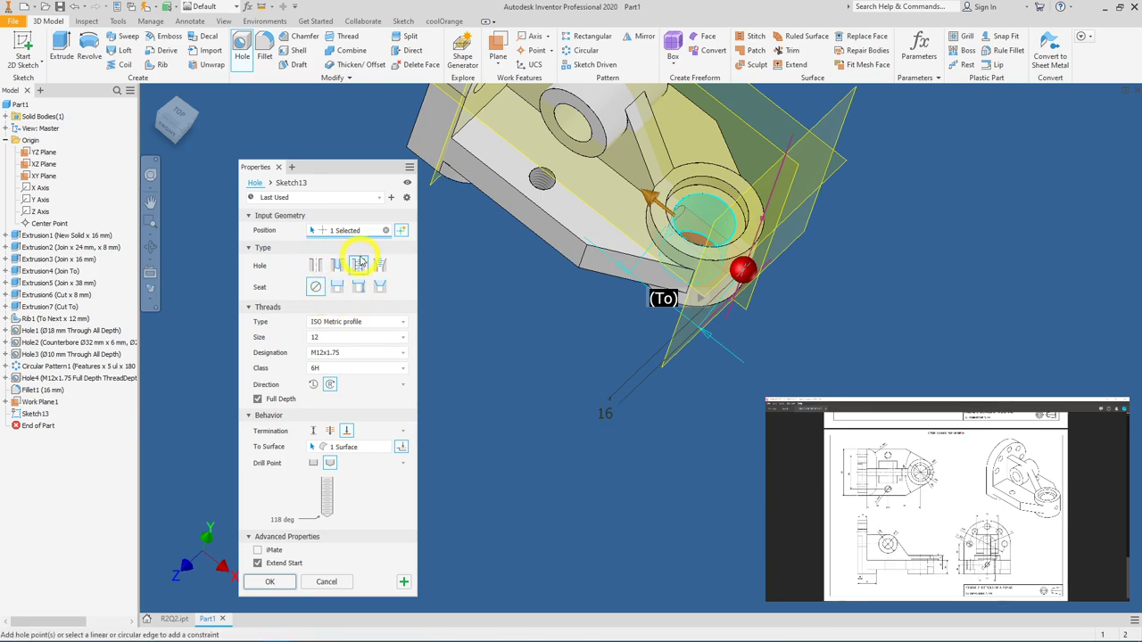
shift+click(321, 336)
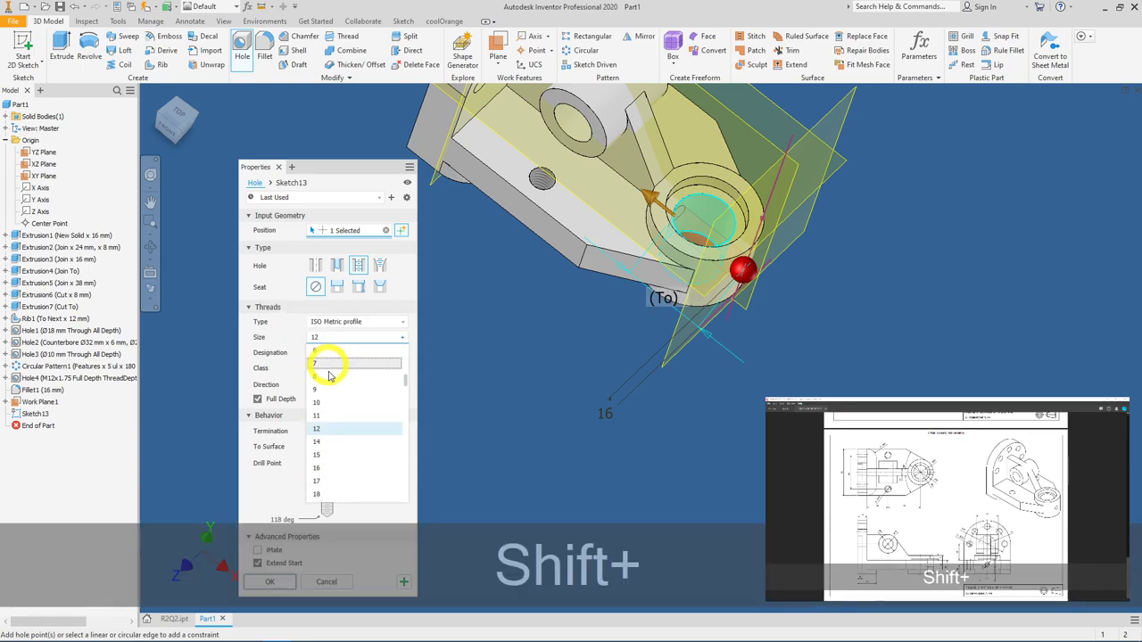
click(328, 374)
click(644, 477)
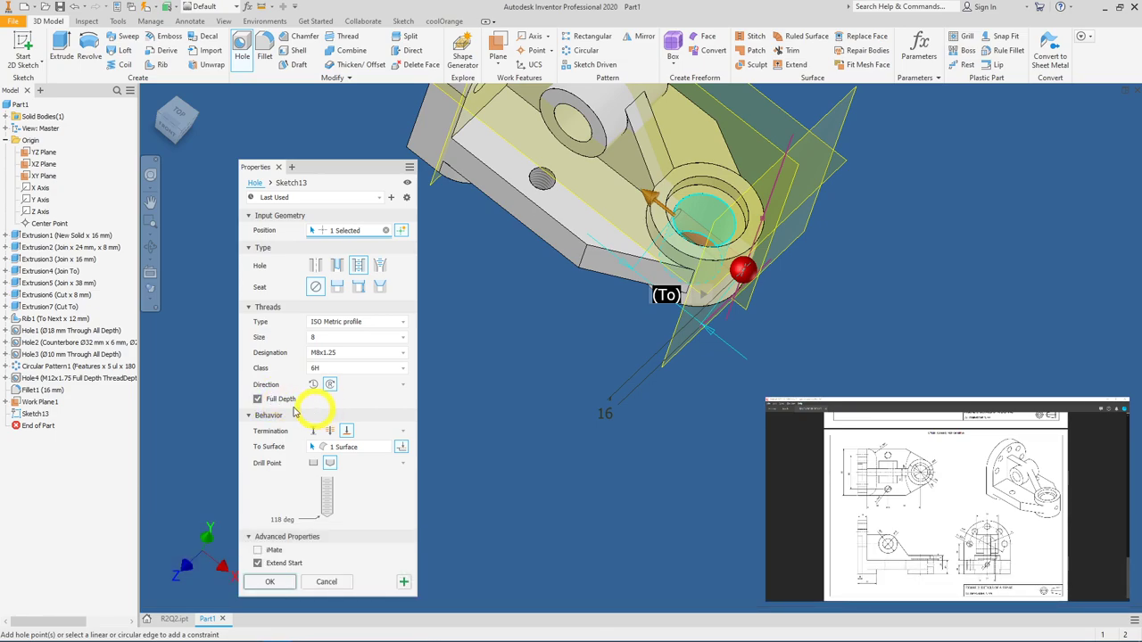
middle_drag(508, 446, 575, 355)
click(270, 582)
Step: Examine the new tapped hole and the whole bracket from above and below, ending in the isometric home view
shift+middle_drag(557, 413, 584, 329)
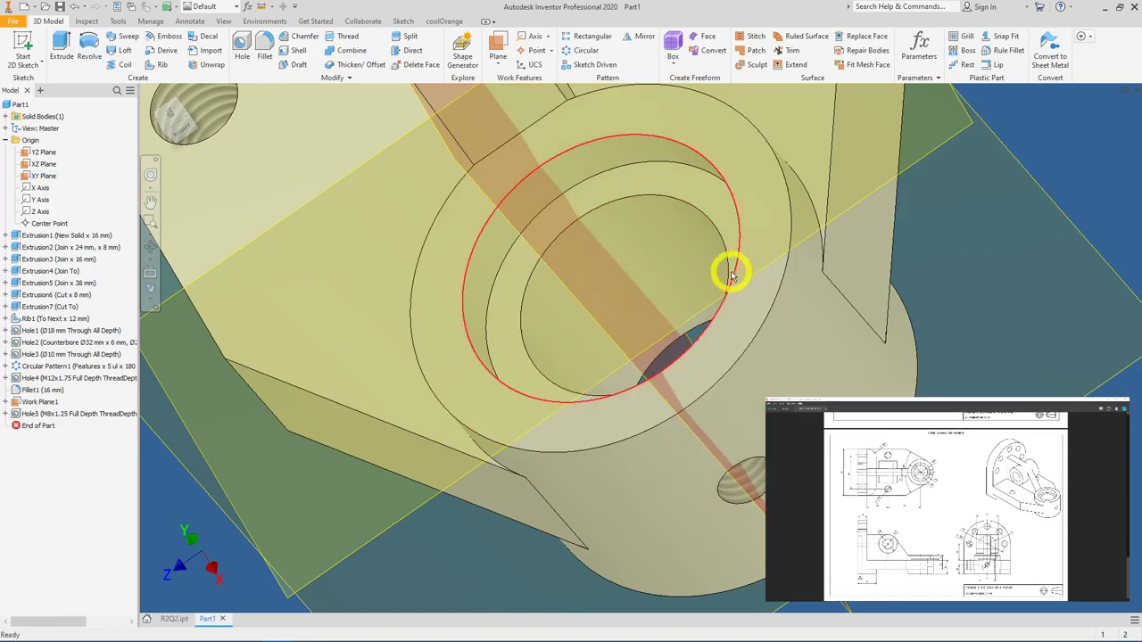
scroll(733, 277, down, 5)
mouse_move(675, 280)
shift+middle_down()
mouse_move(693, 273)
mouse_move(722, 201)
mouse_move(764, 231)
mouse_move(678, 275)
mouse_move(634, 276)
mouse_move(711, 222)
mouse_move(866, 202)
mouse_move(696, 212)
mouse_move(646, 234)
mouse_move(676, 230)
mouse_move(687, 242)
mouse_move(683, 276)
mouse_move(669, 276)
shift+middle_up()
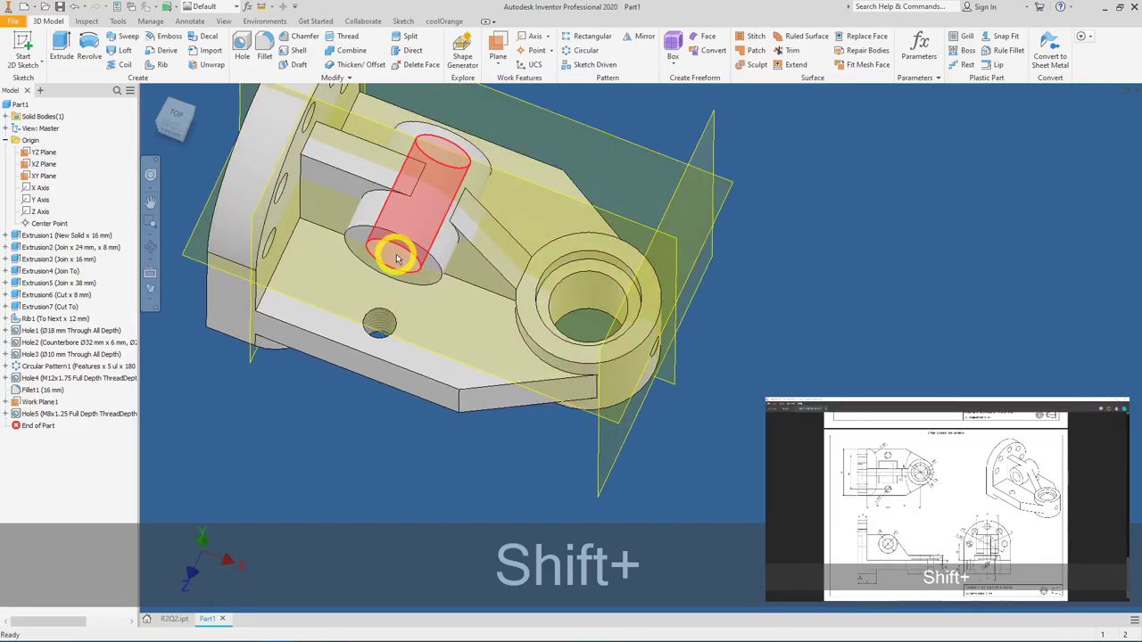
shift+middle_drag(396, 255, 310, 259)
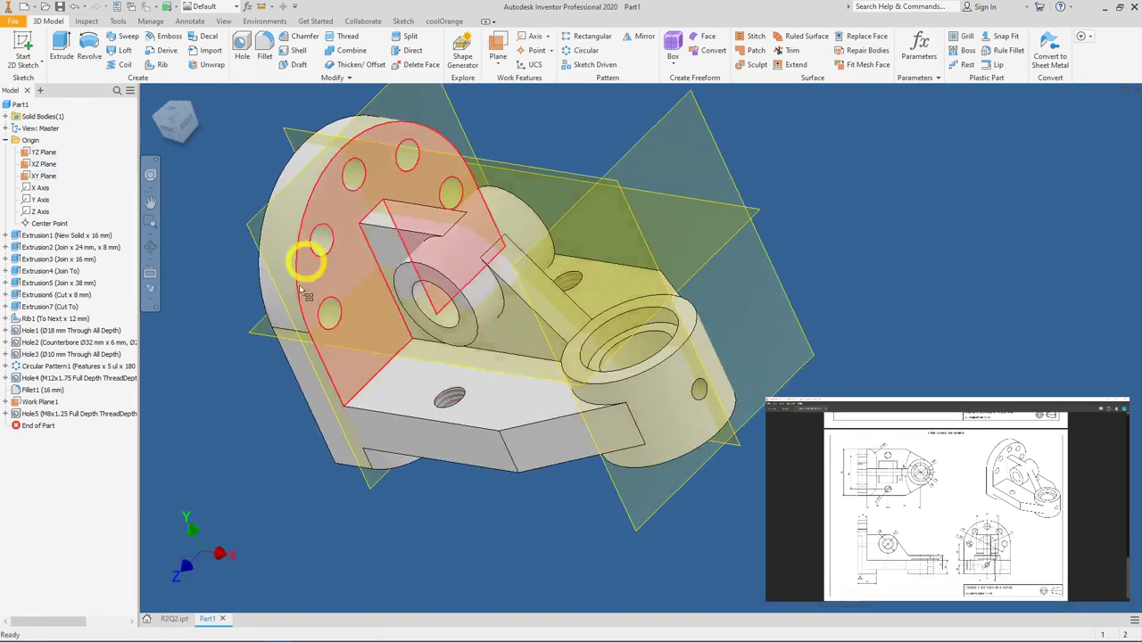
shift+middle_drag(467, 197, 476, 408)
shift+middle_drag(332, 420, 494, 365)
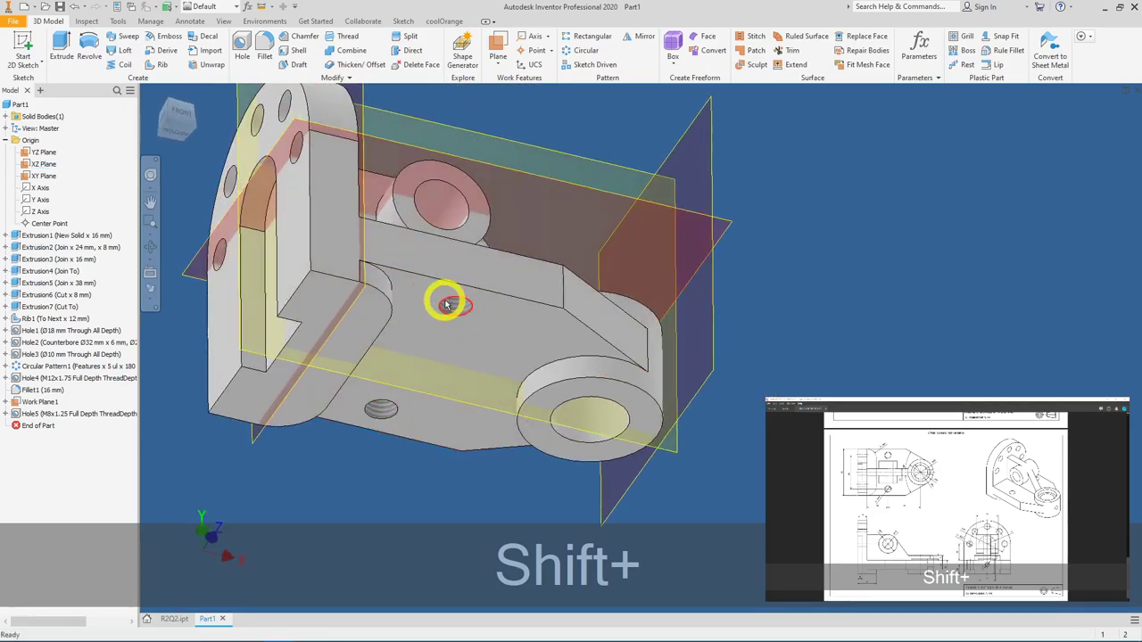
shift+middle_drag(453, 309, 472, 433)
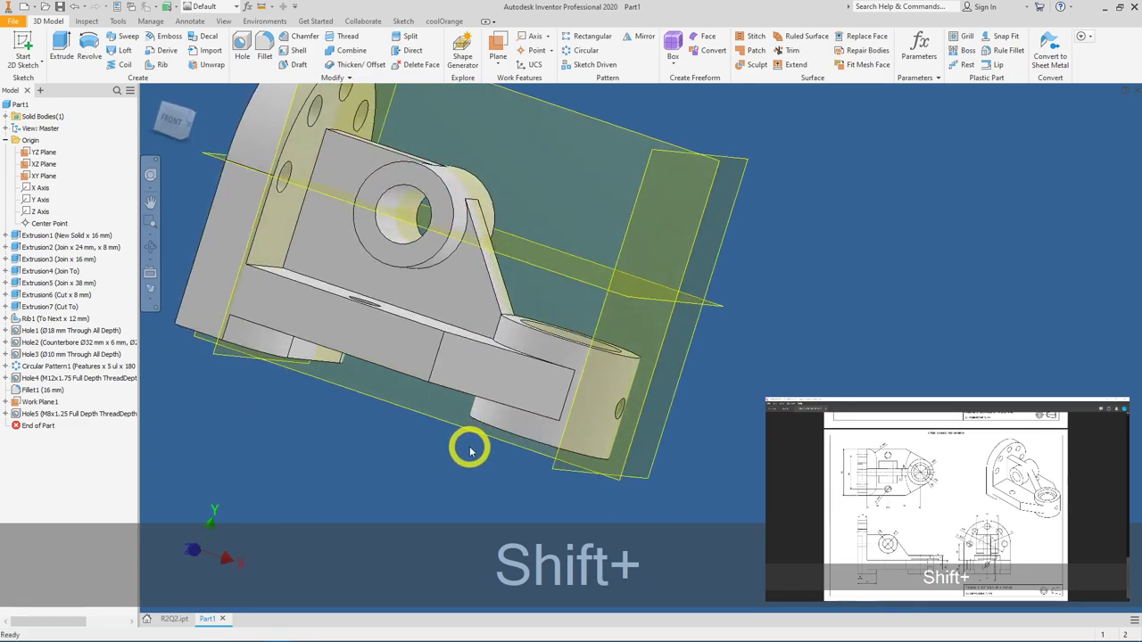
key(shift+F6)
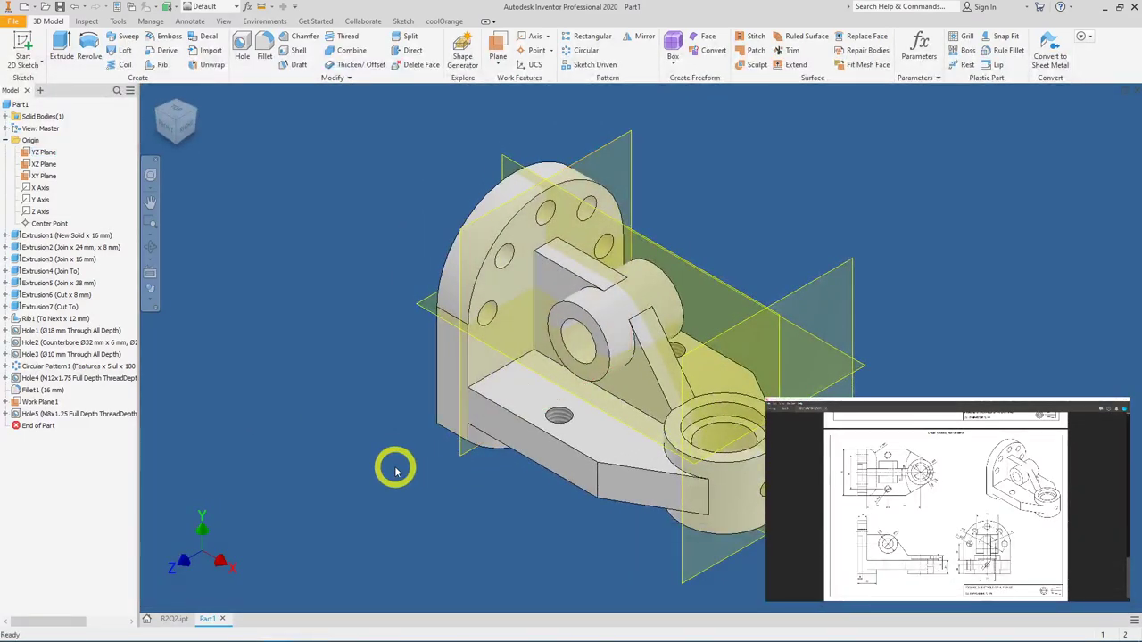